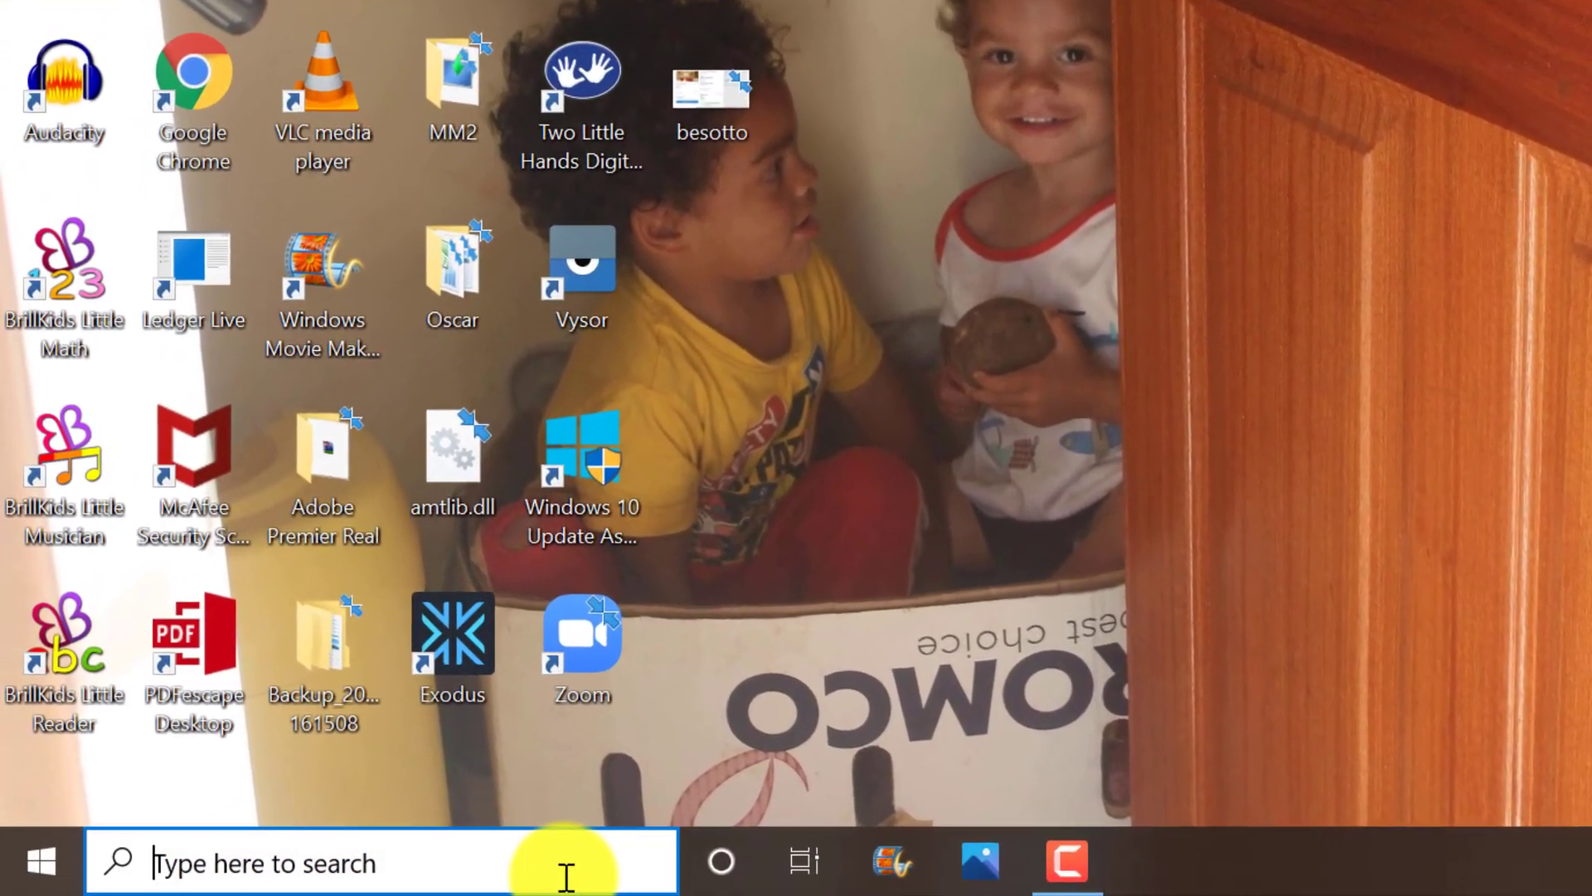
- Find the Video editor app through a Windows search for "video editor" and open it
click(526, 877)
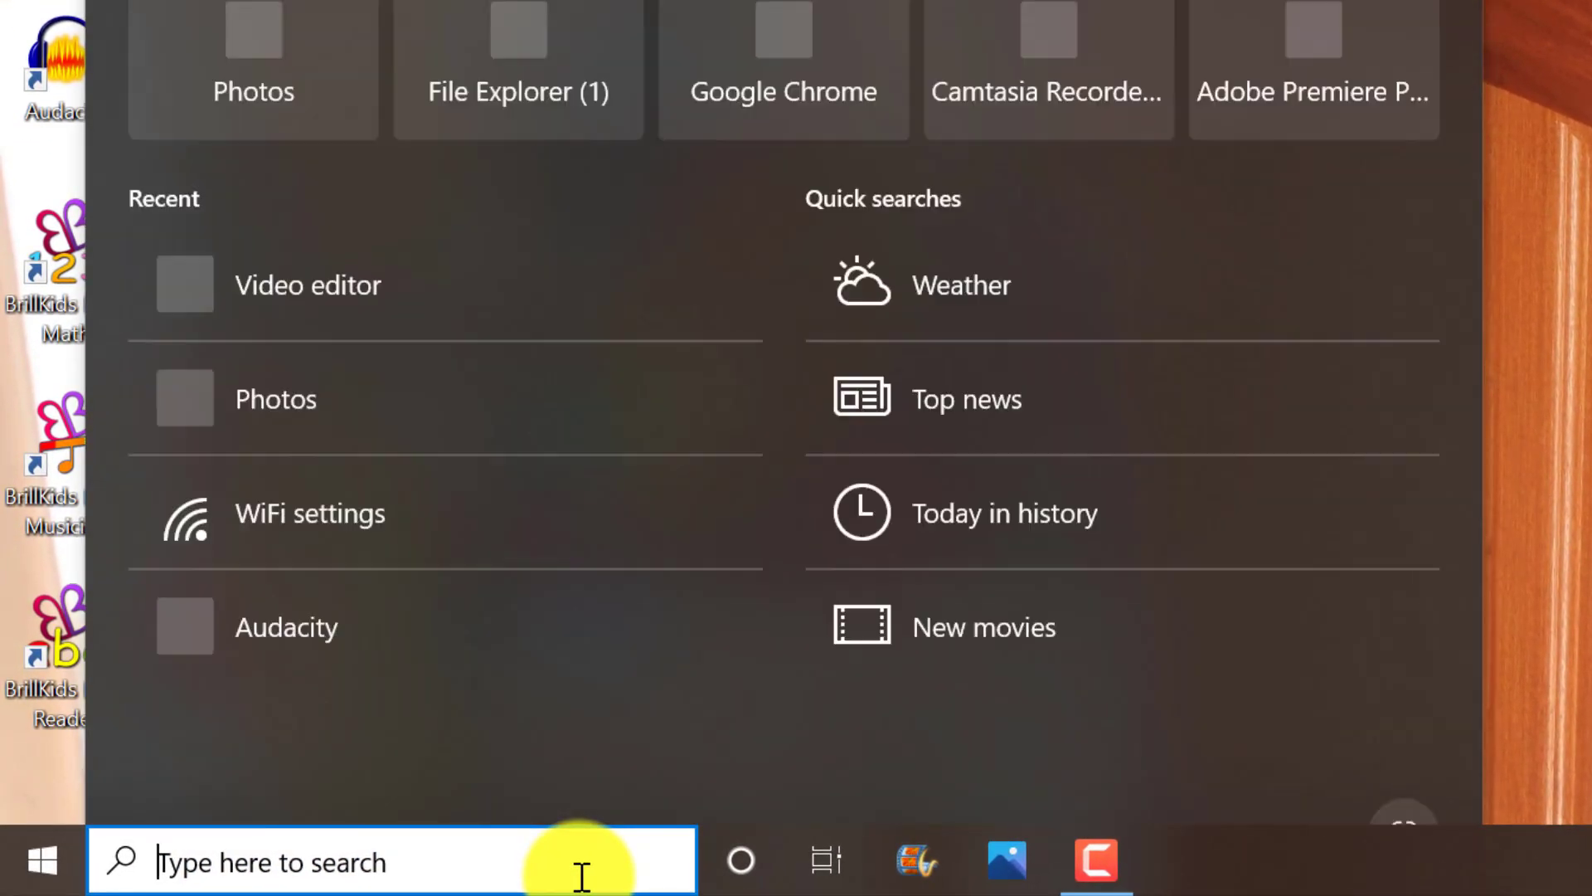
text(video)
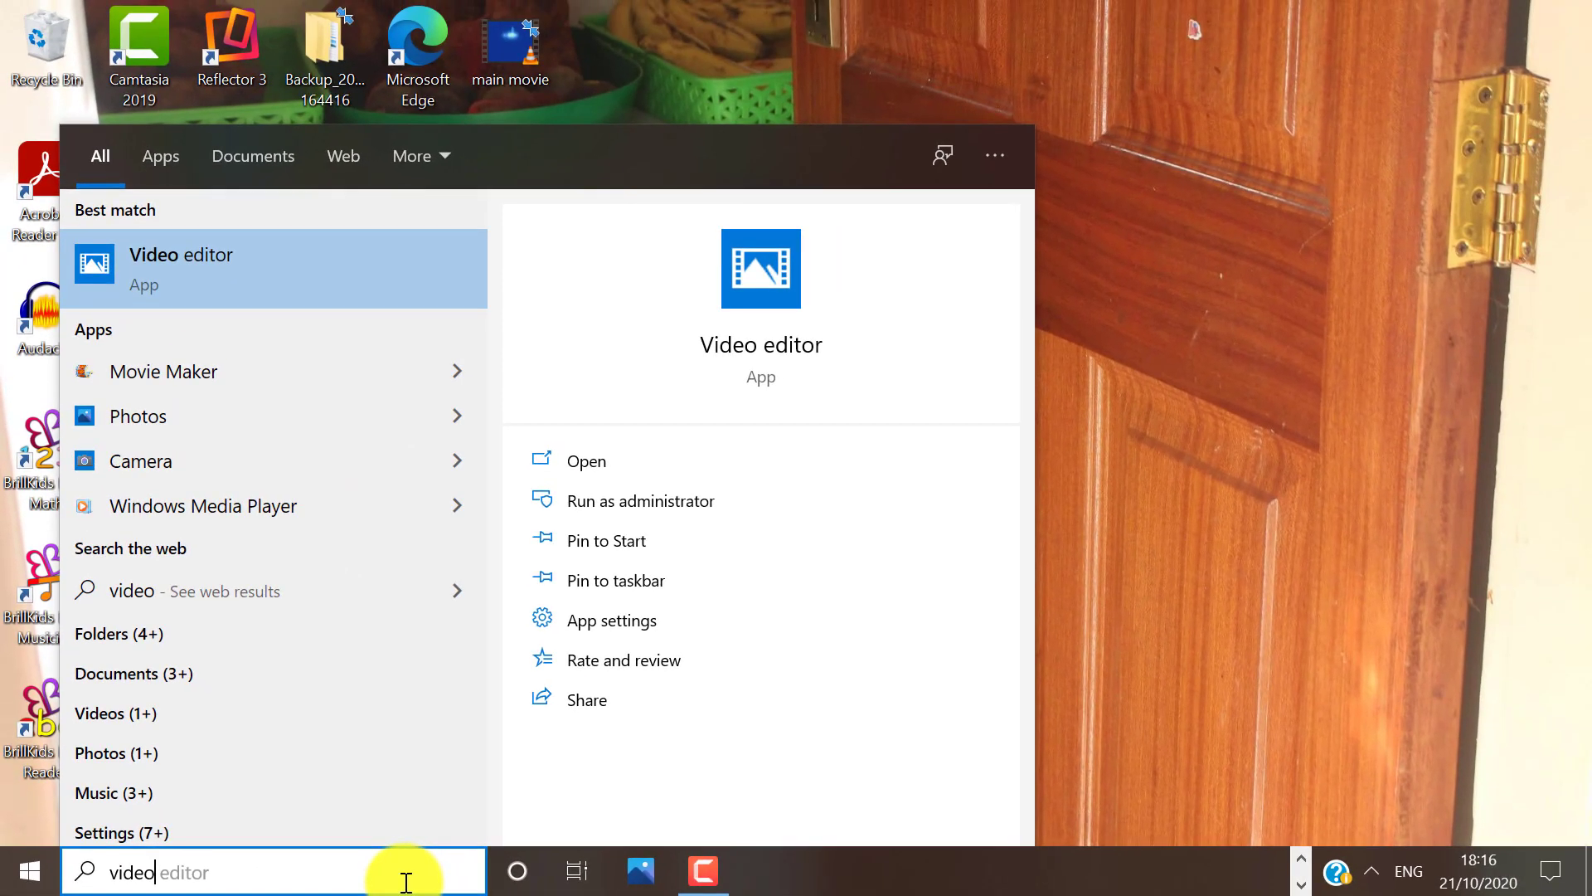
text(editor)
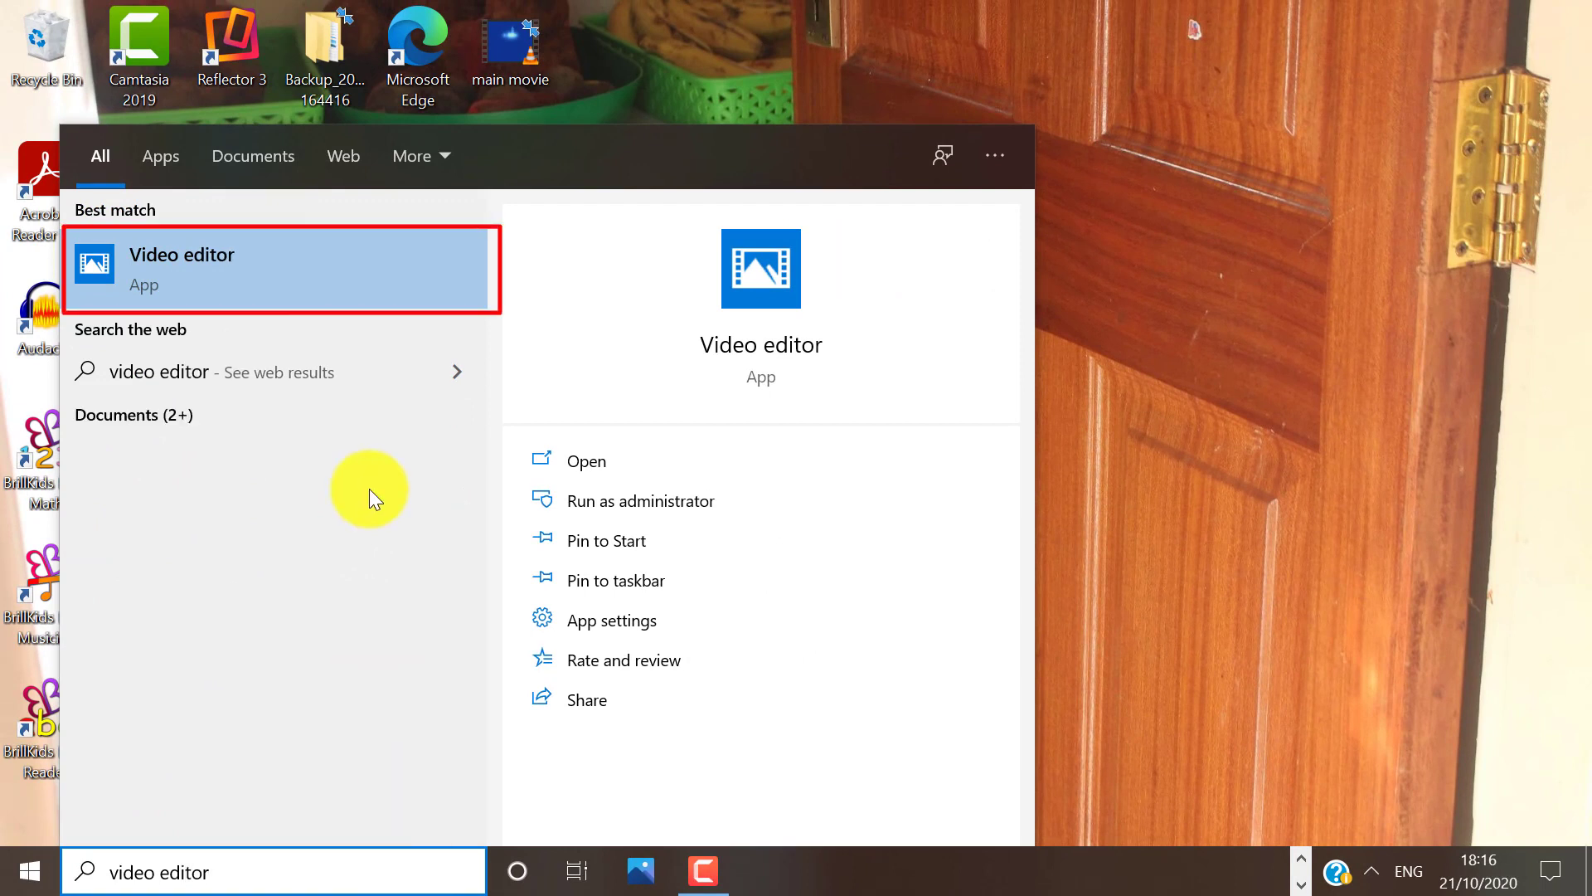
click(286, 291)
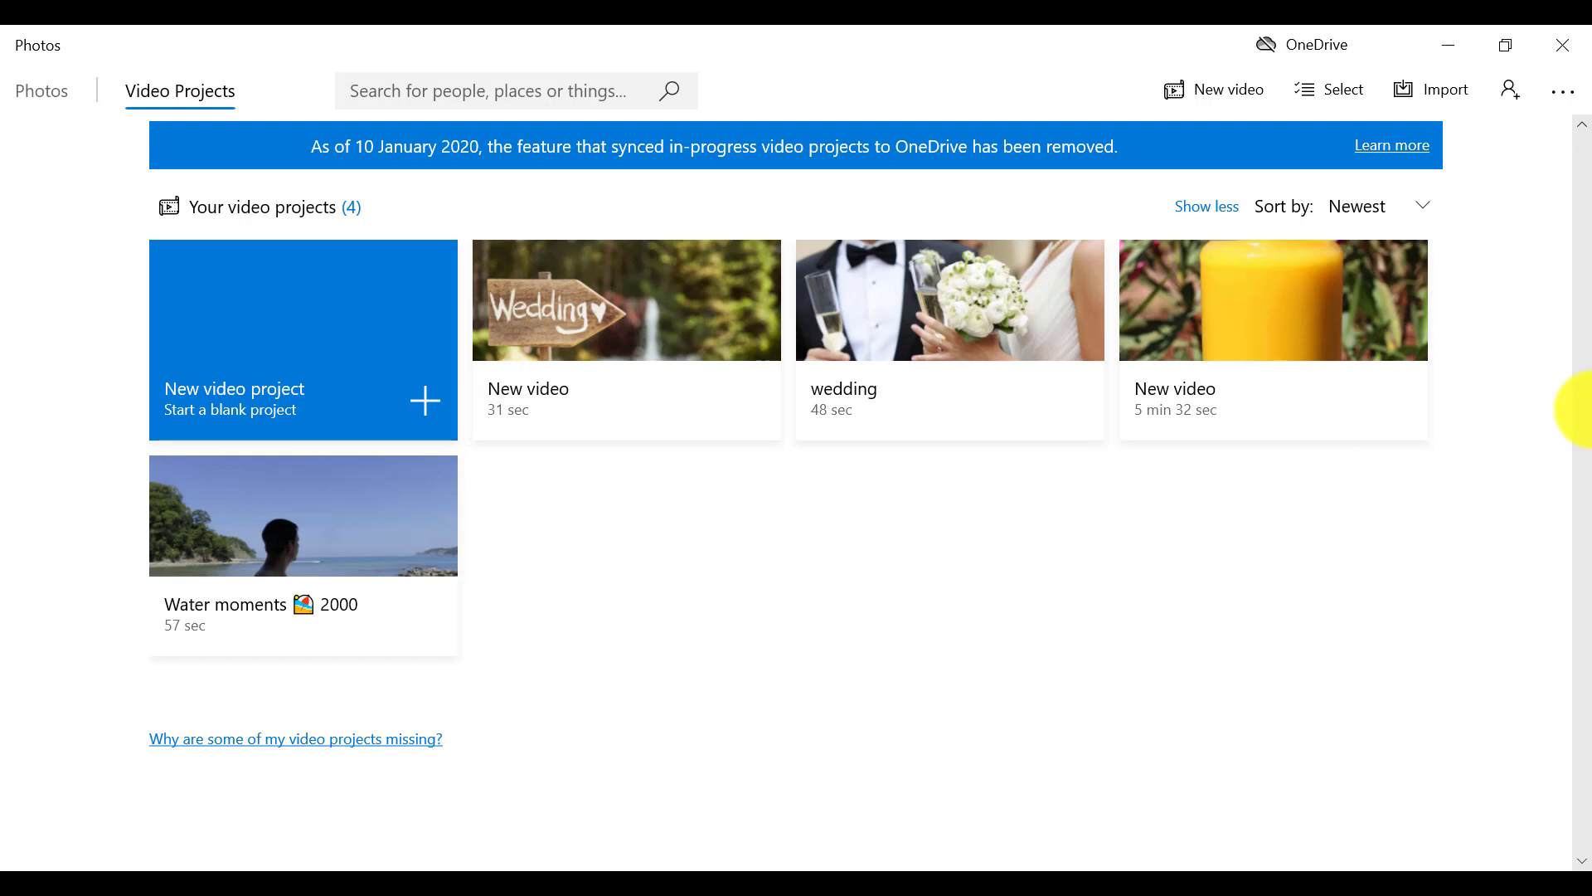
click(1421, 209)
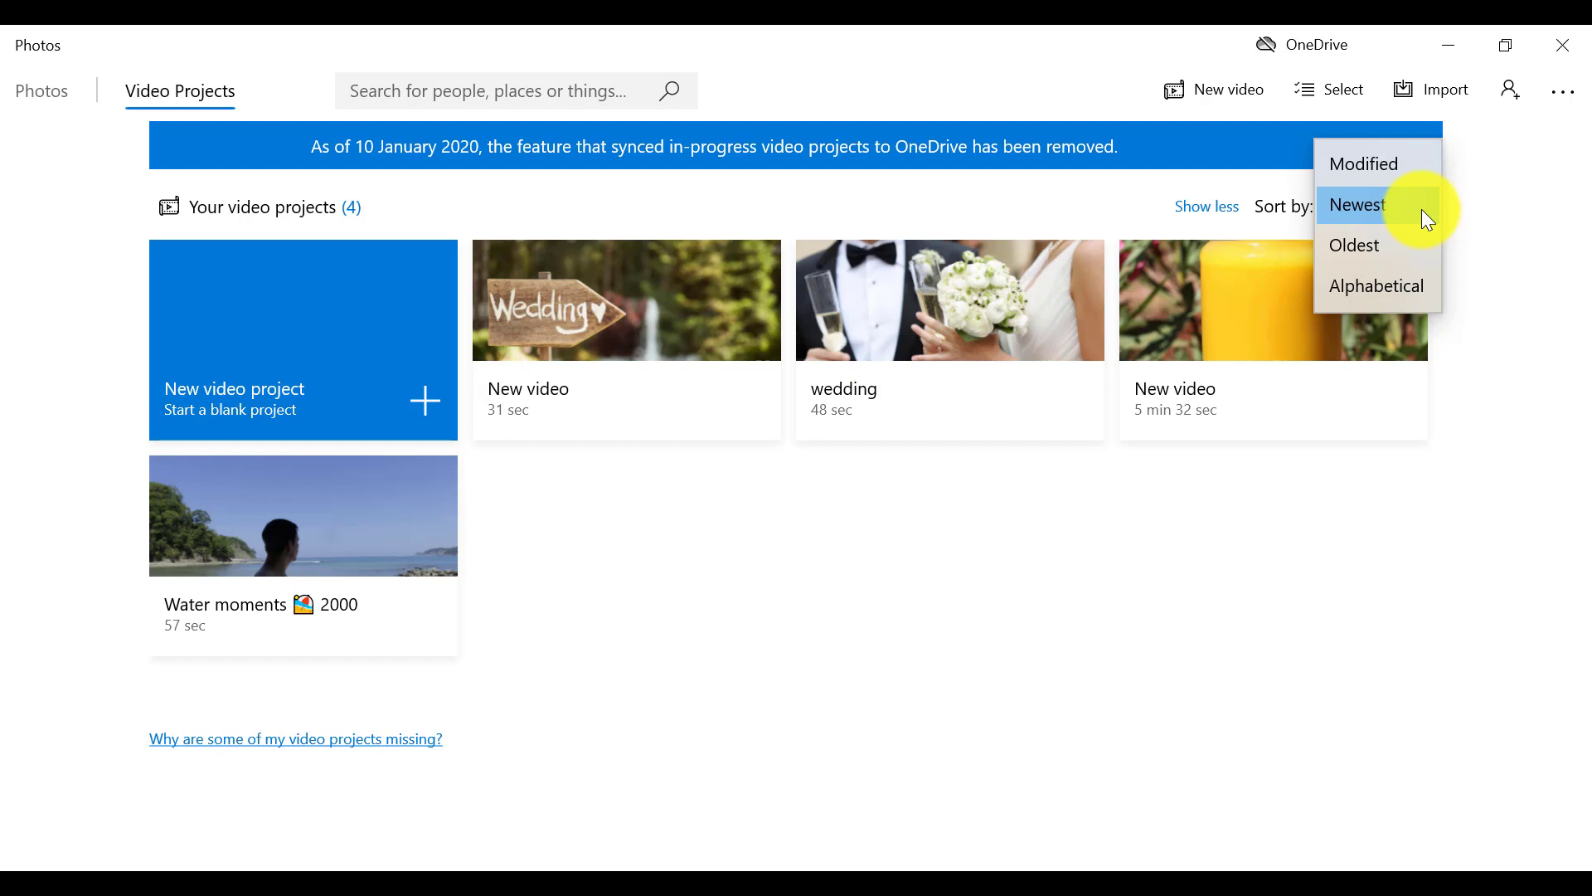
click(1494, 262)
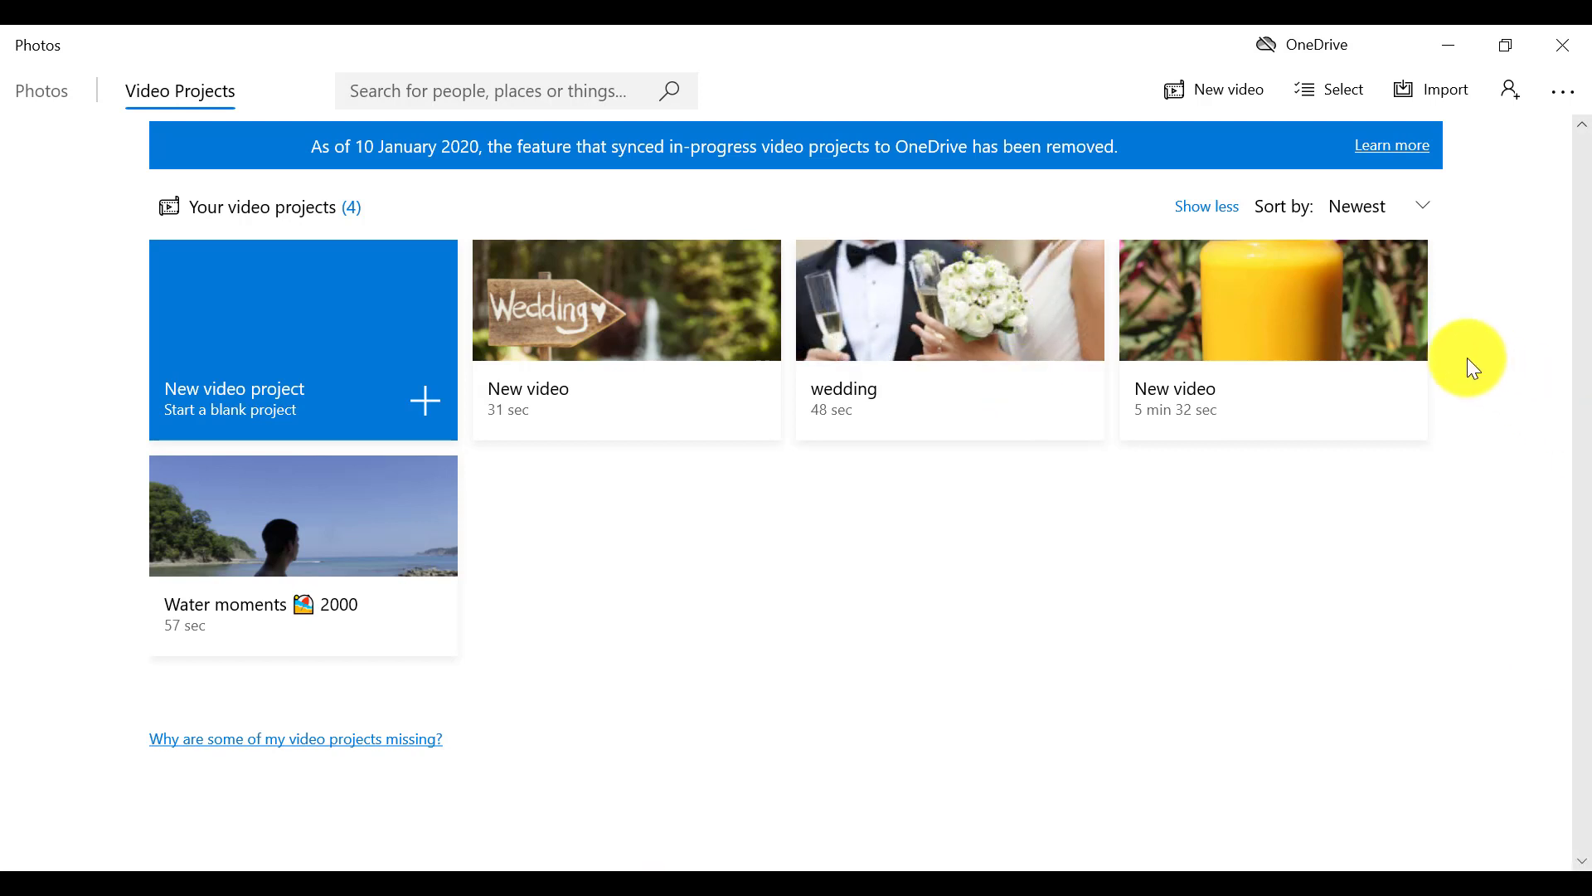
- Create an automatic video from the three September 2019 video clips and name it "Wedding 2"
click(1247, 97)
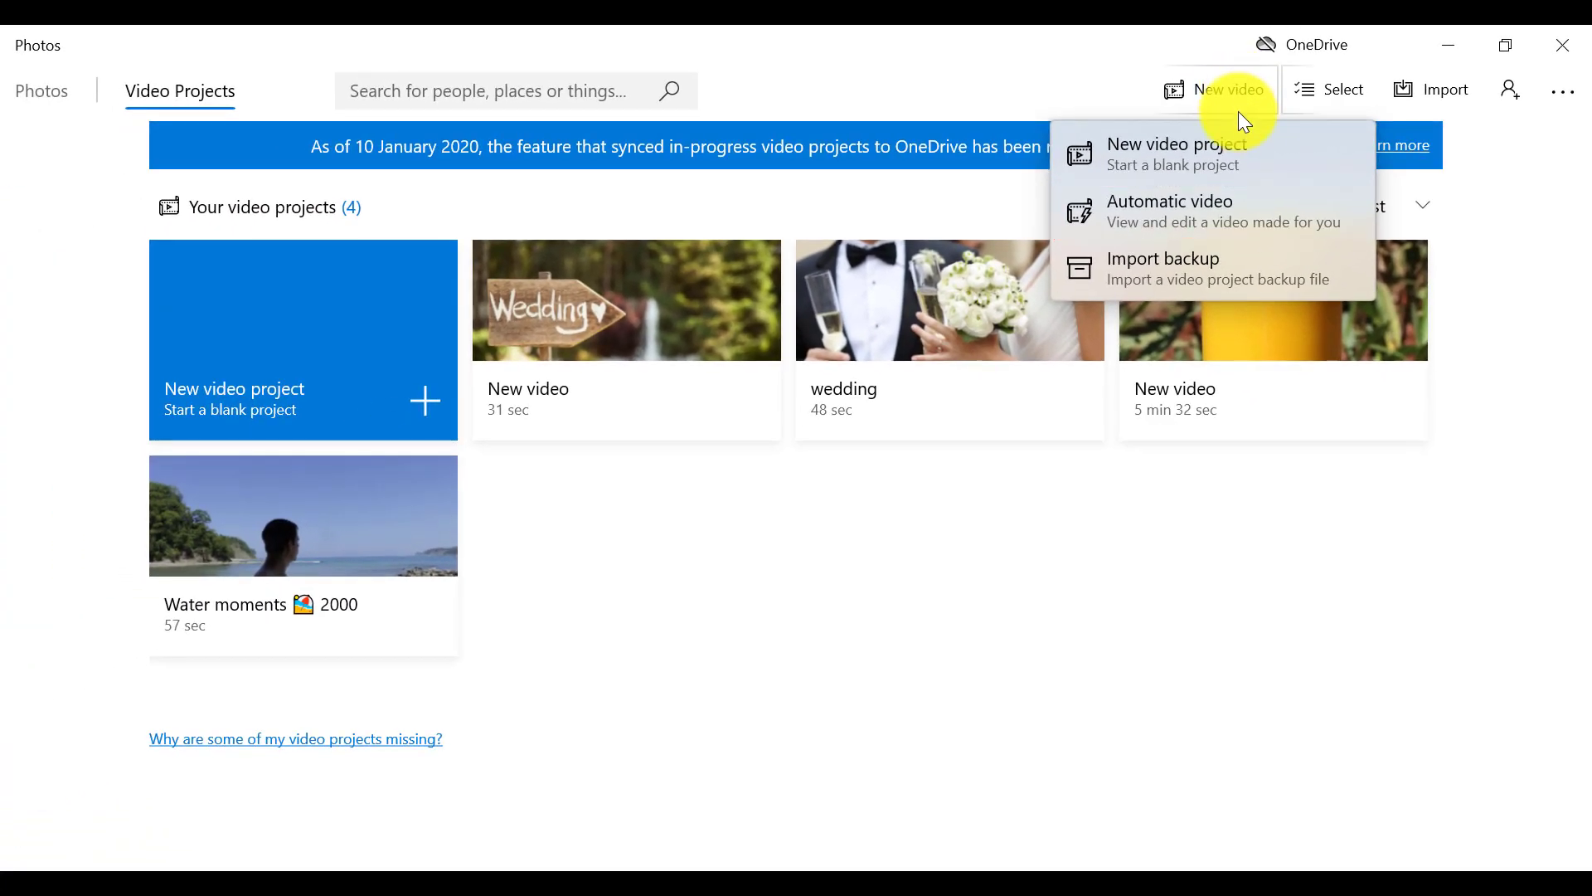
click(1232, 205)
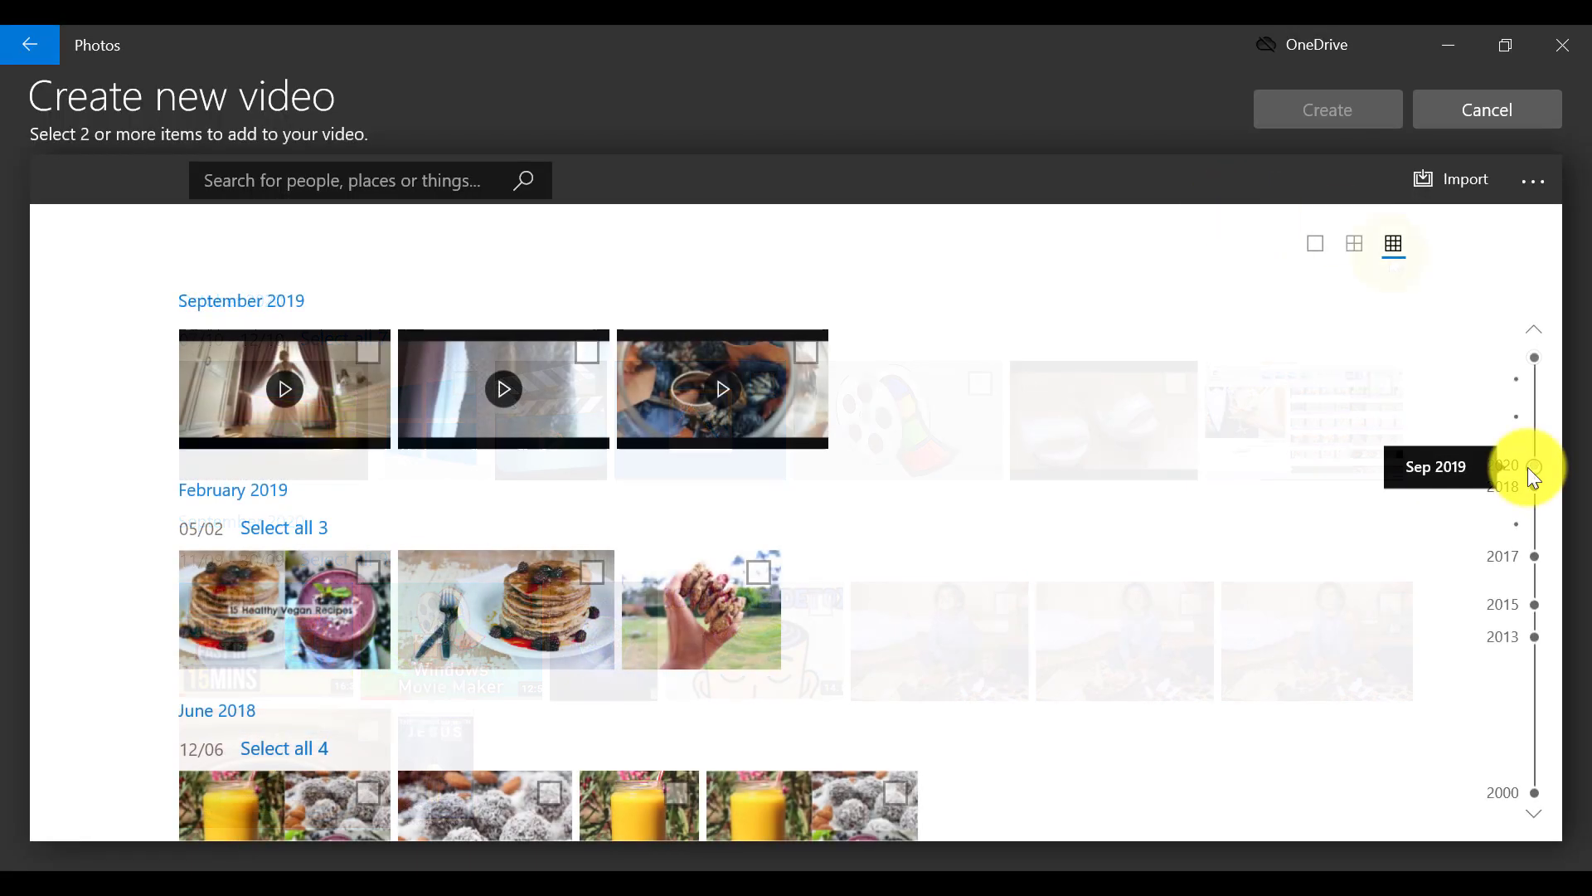
click(812, 348)
click(589, 352)
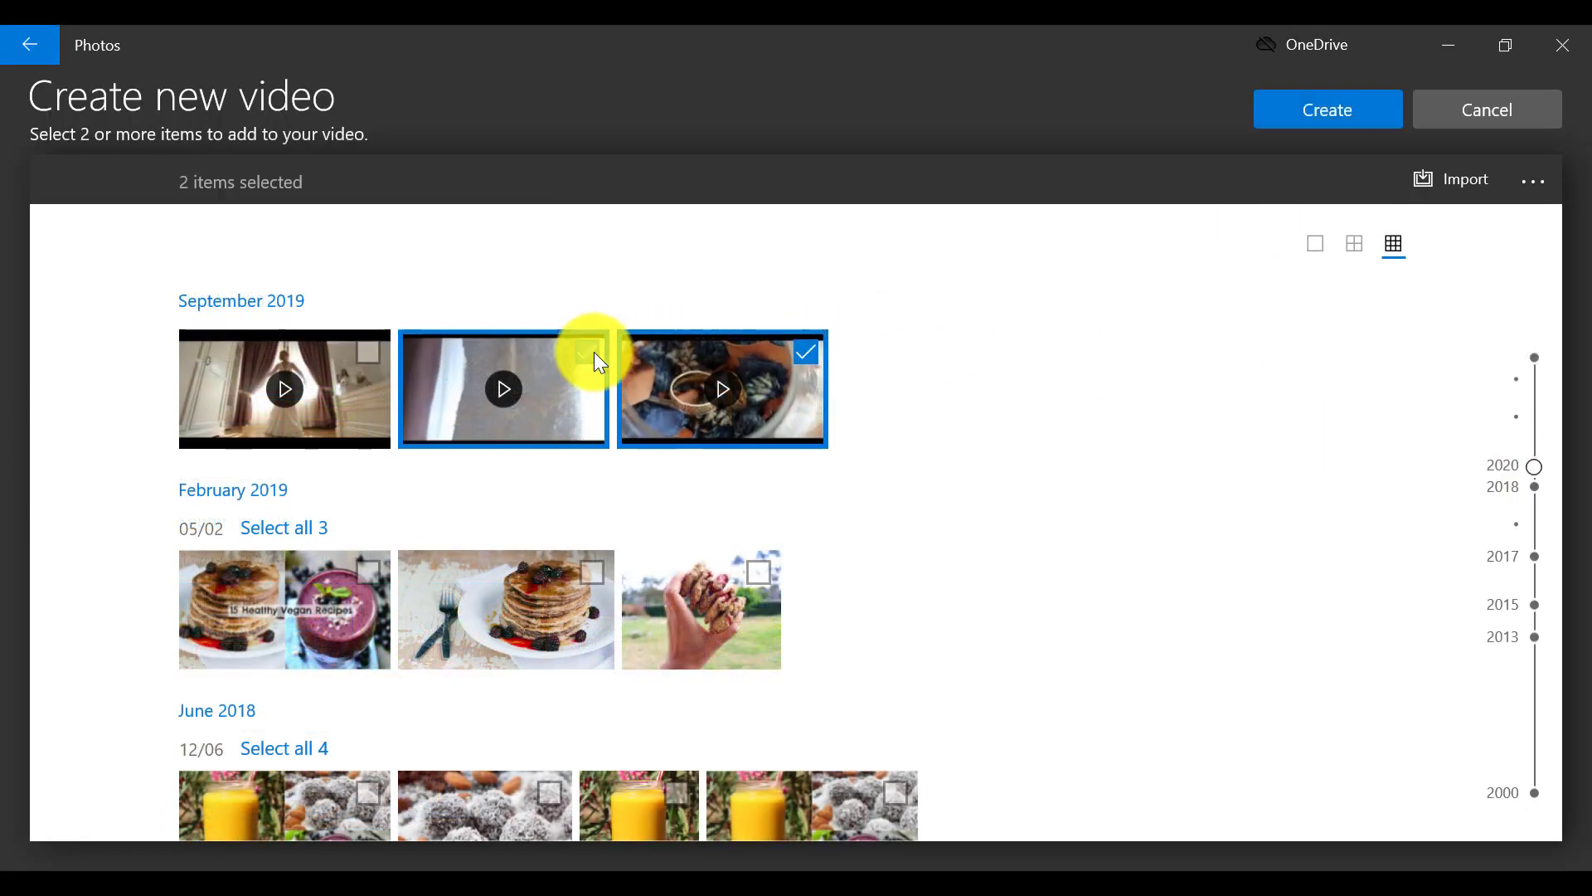
click(369, 351)
click(1304, 119)
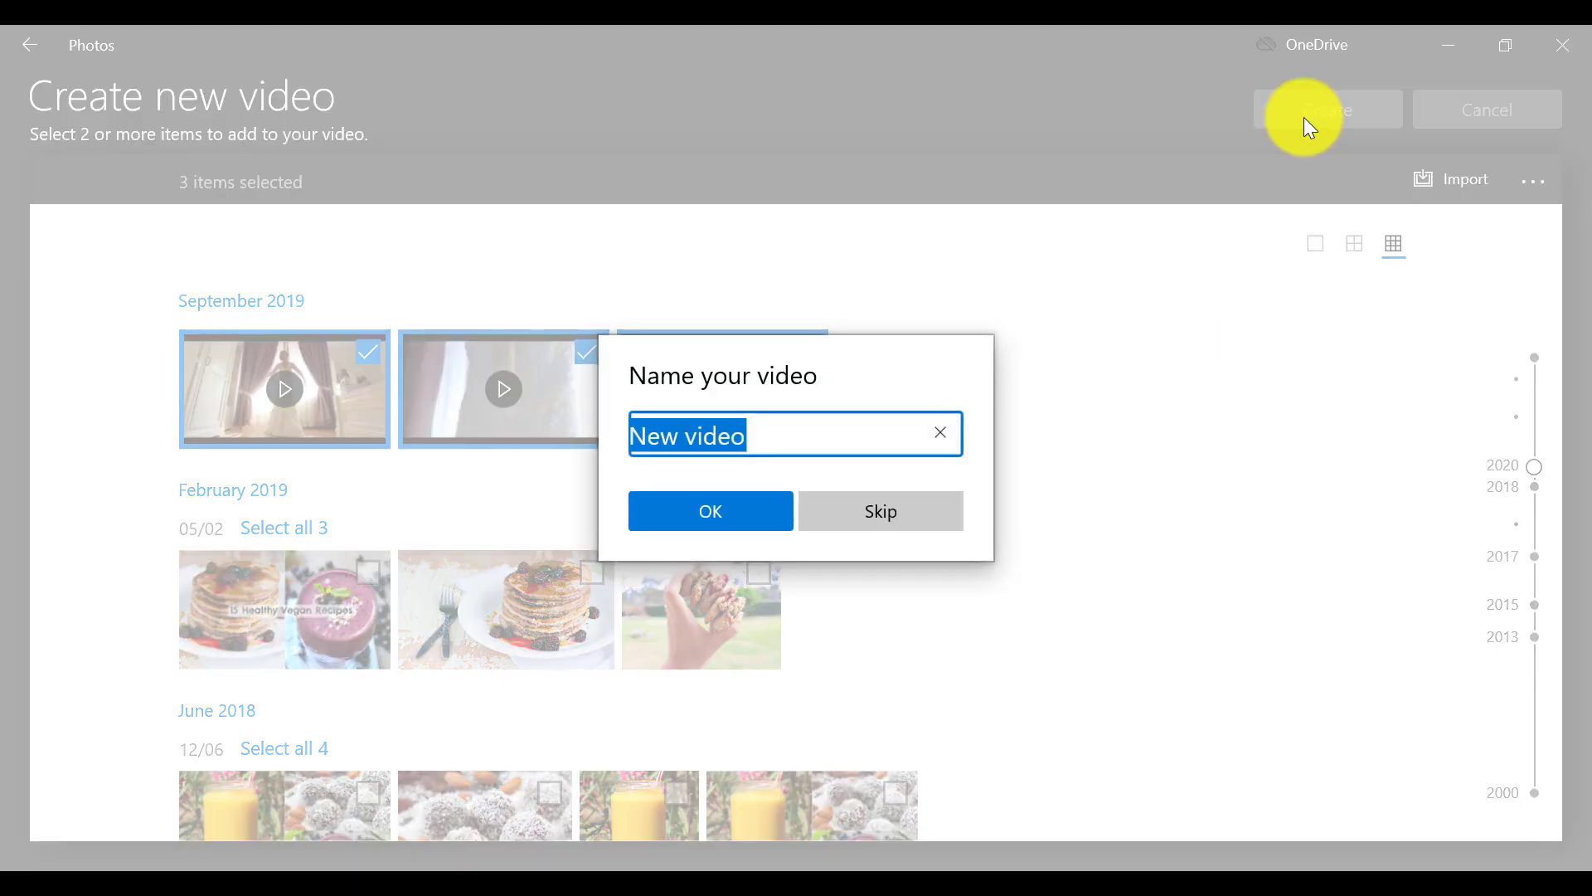
text(Wedding 2)
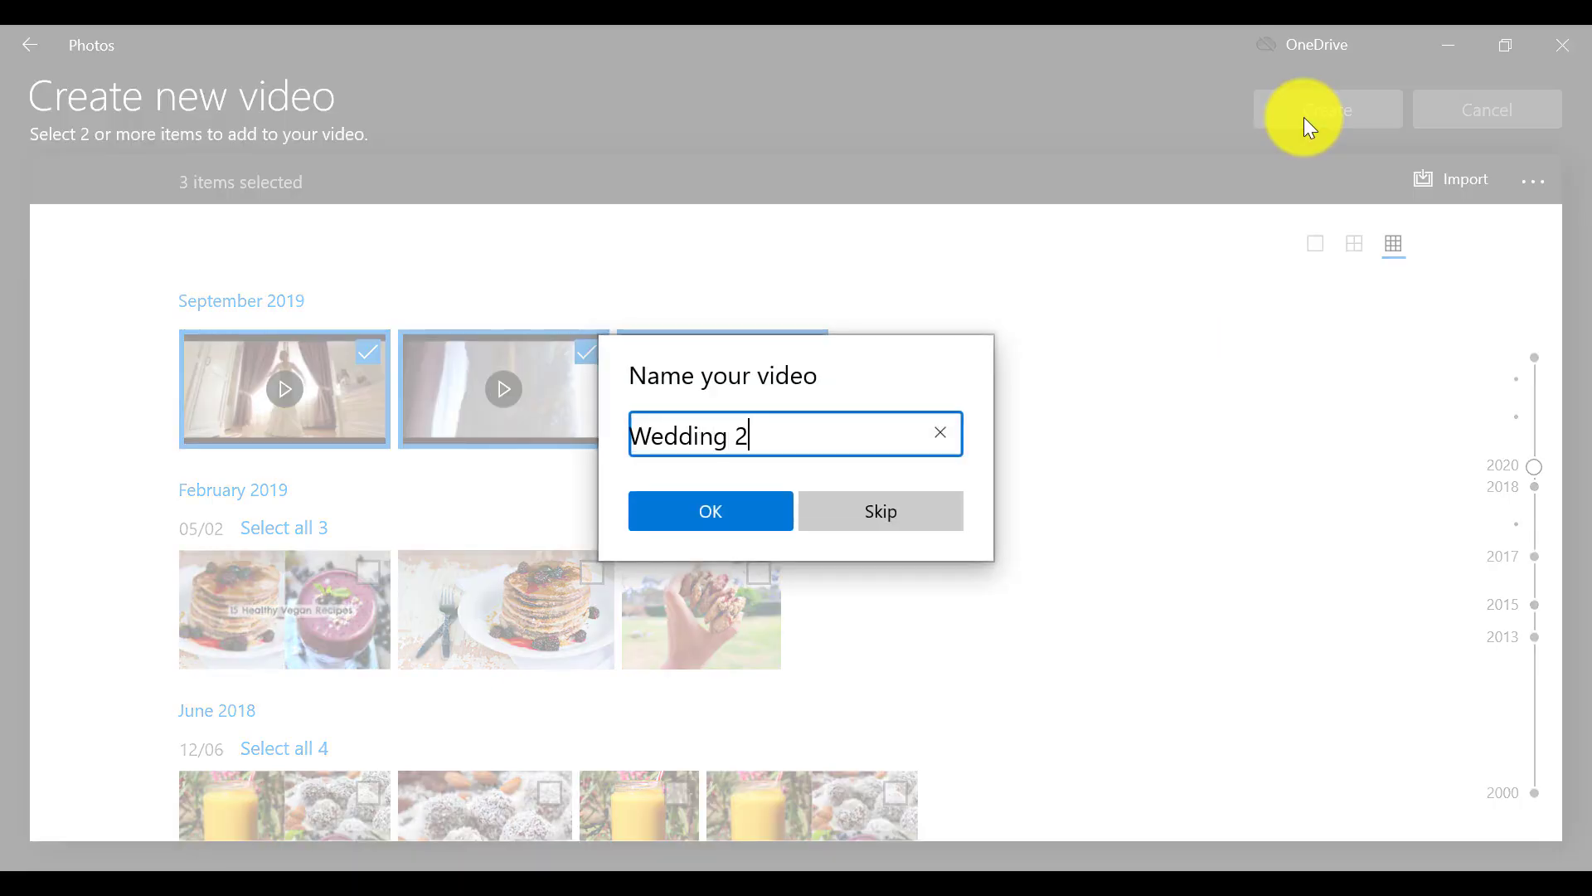
click(733, 516)
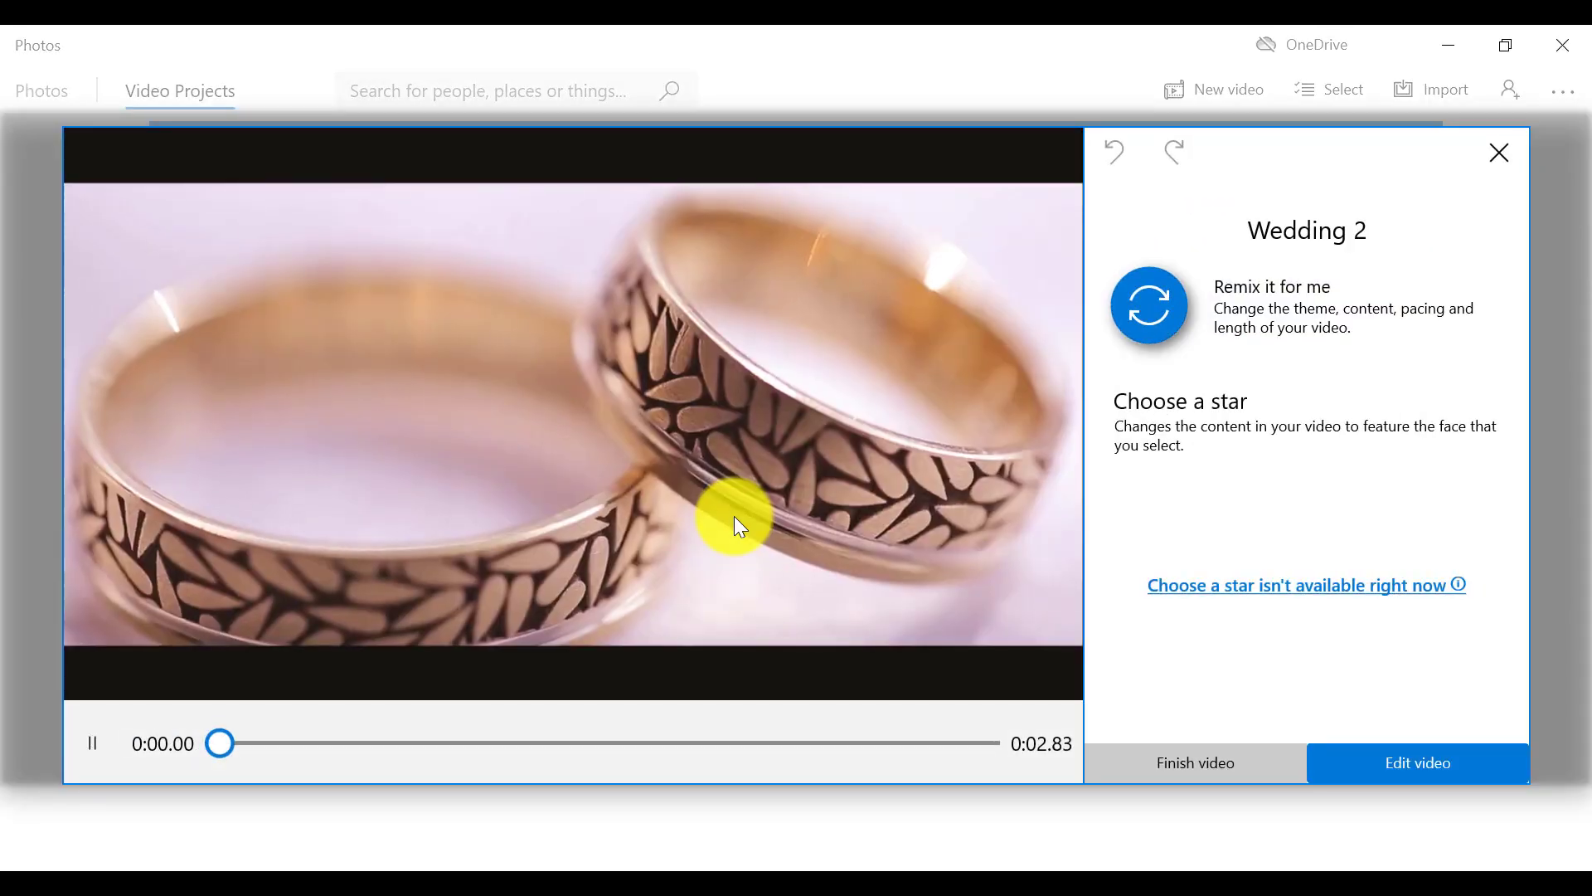
- Lower the volume, play the automatic video's preview, and open the video for editing
key(XF86AudioLowerVolume)
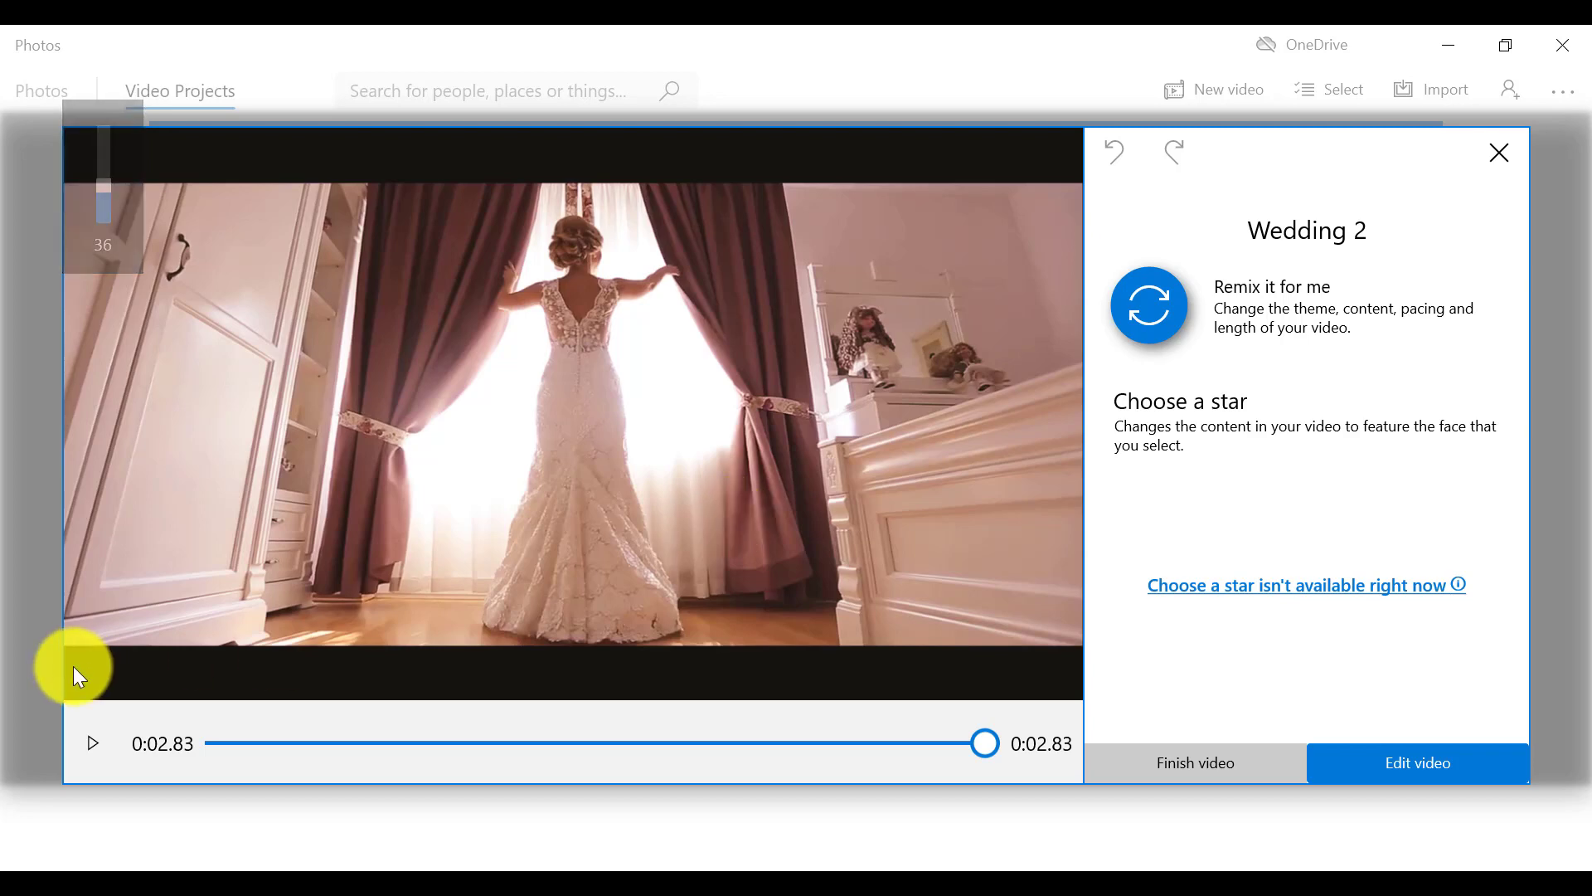
click(88, 741)
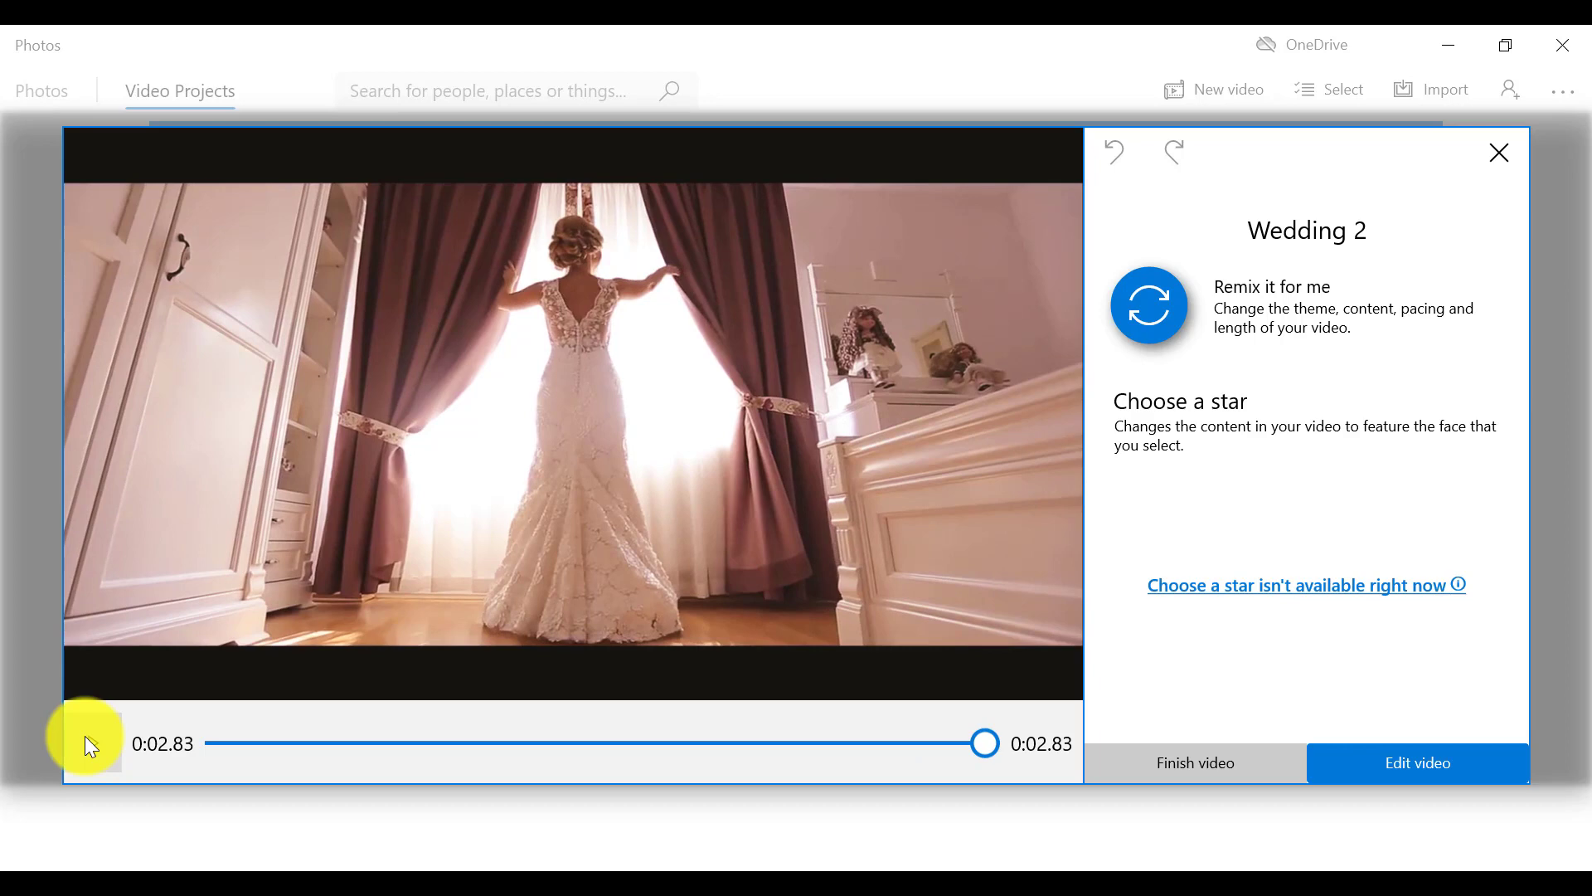
click(88, 741)
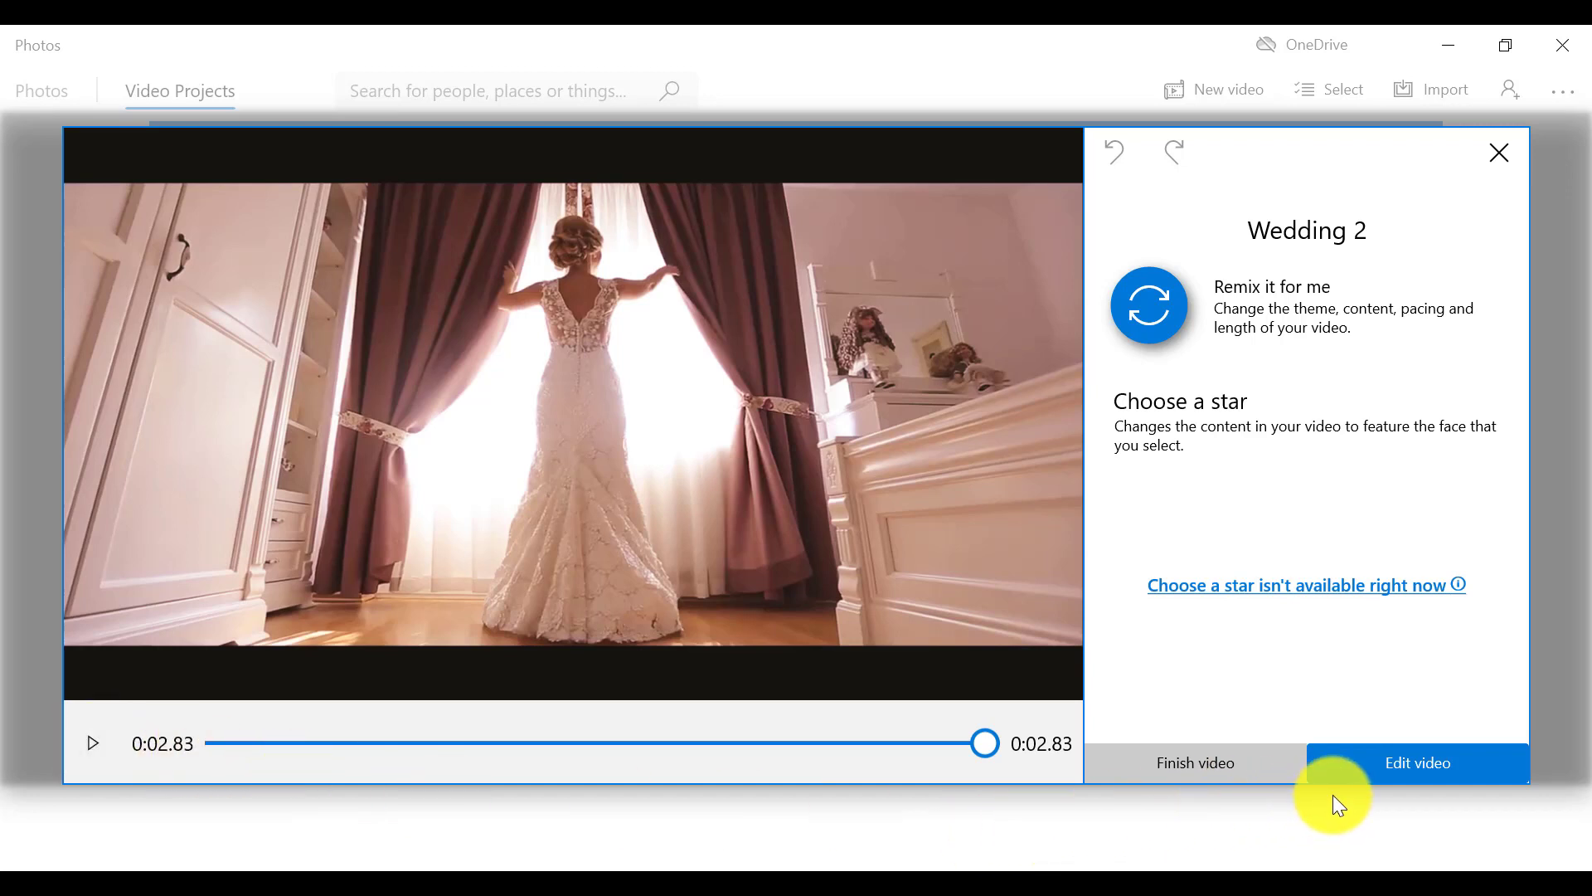
click(1403, 778)
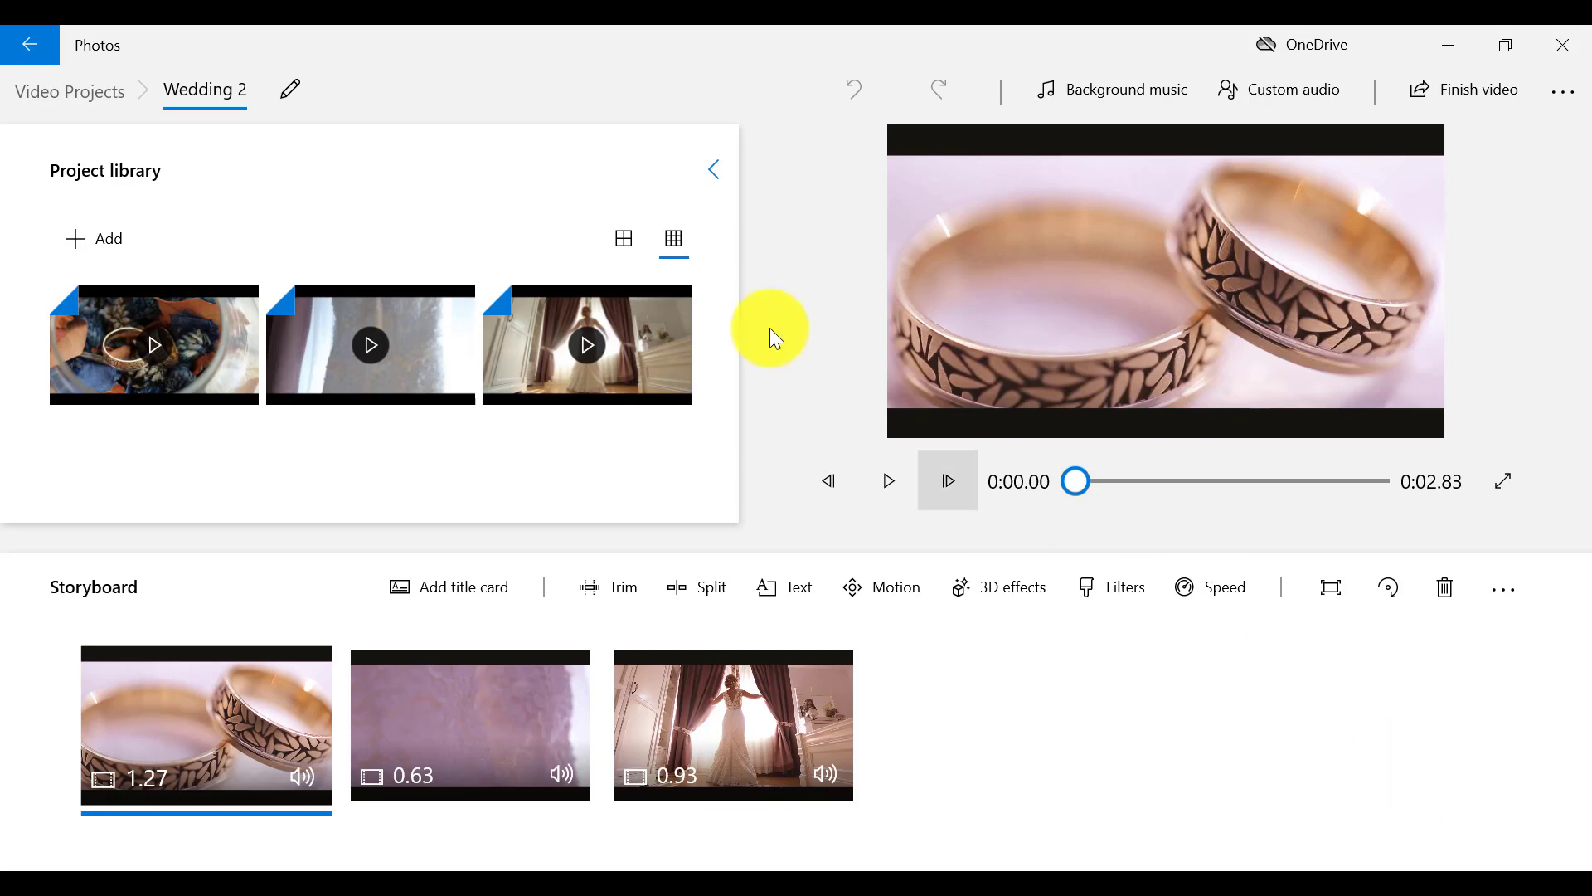
- Return to the video projects overview and start a blank video project named "Wedding Video"
click(32, 57)
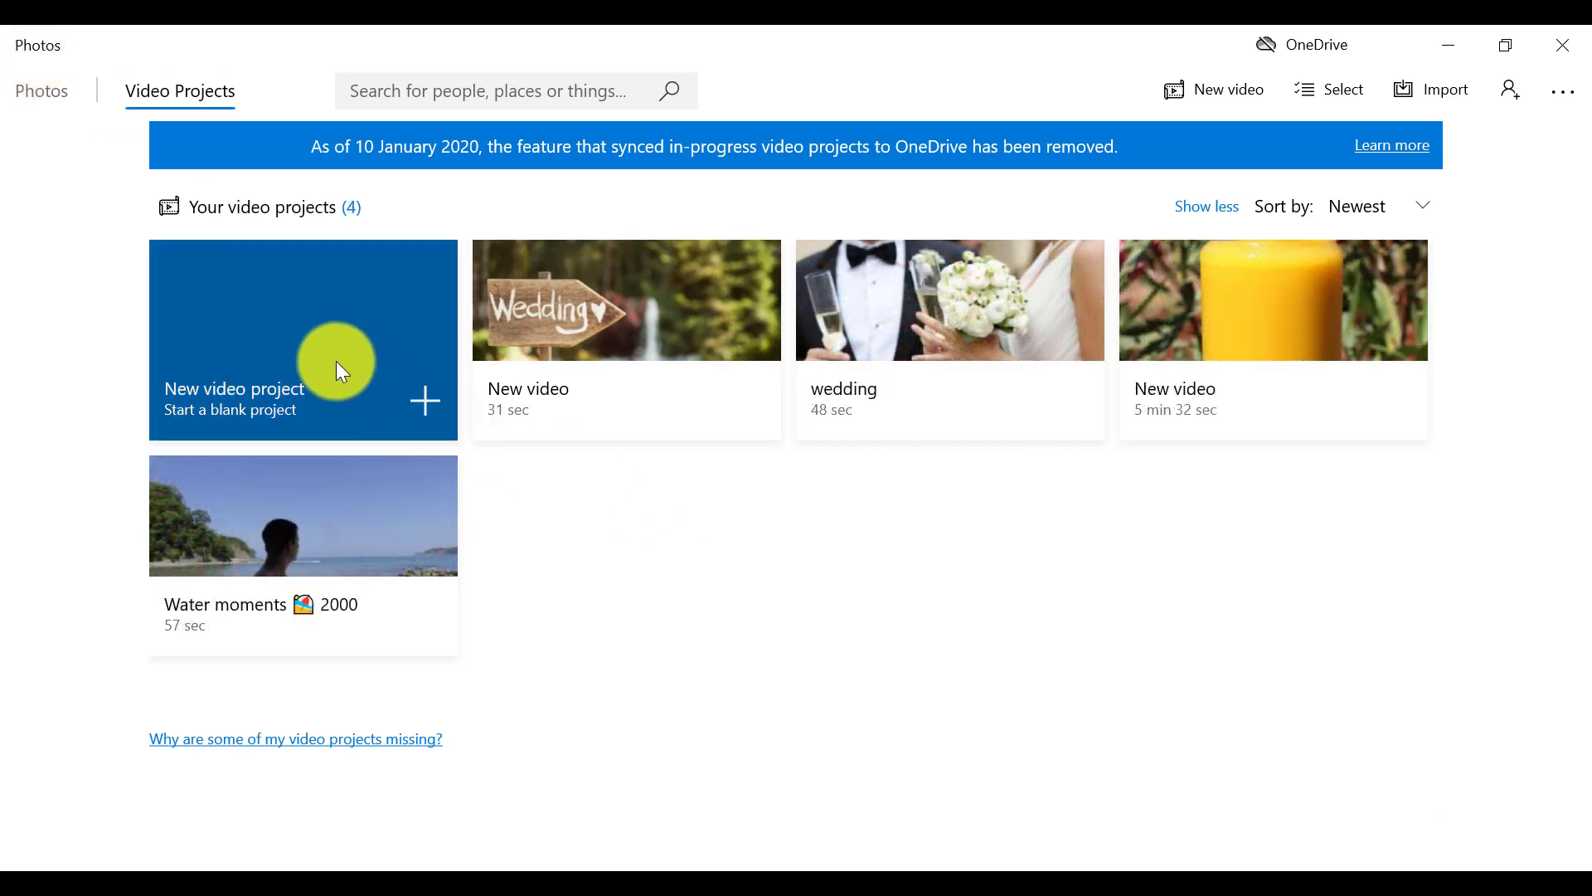
click(336, 360)
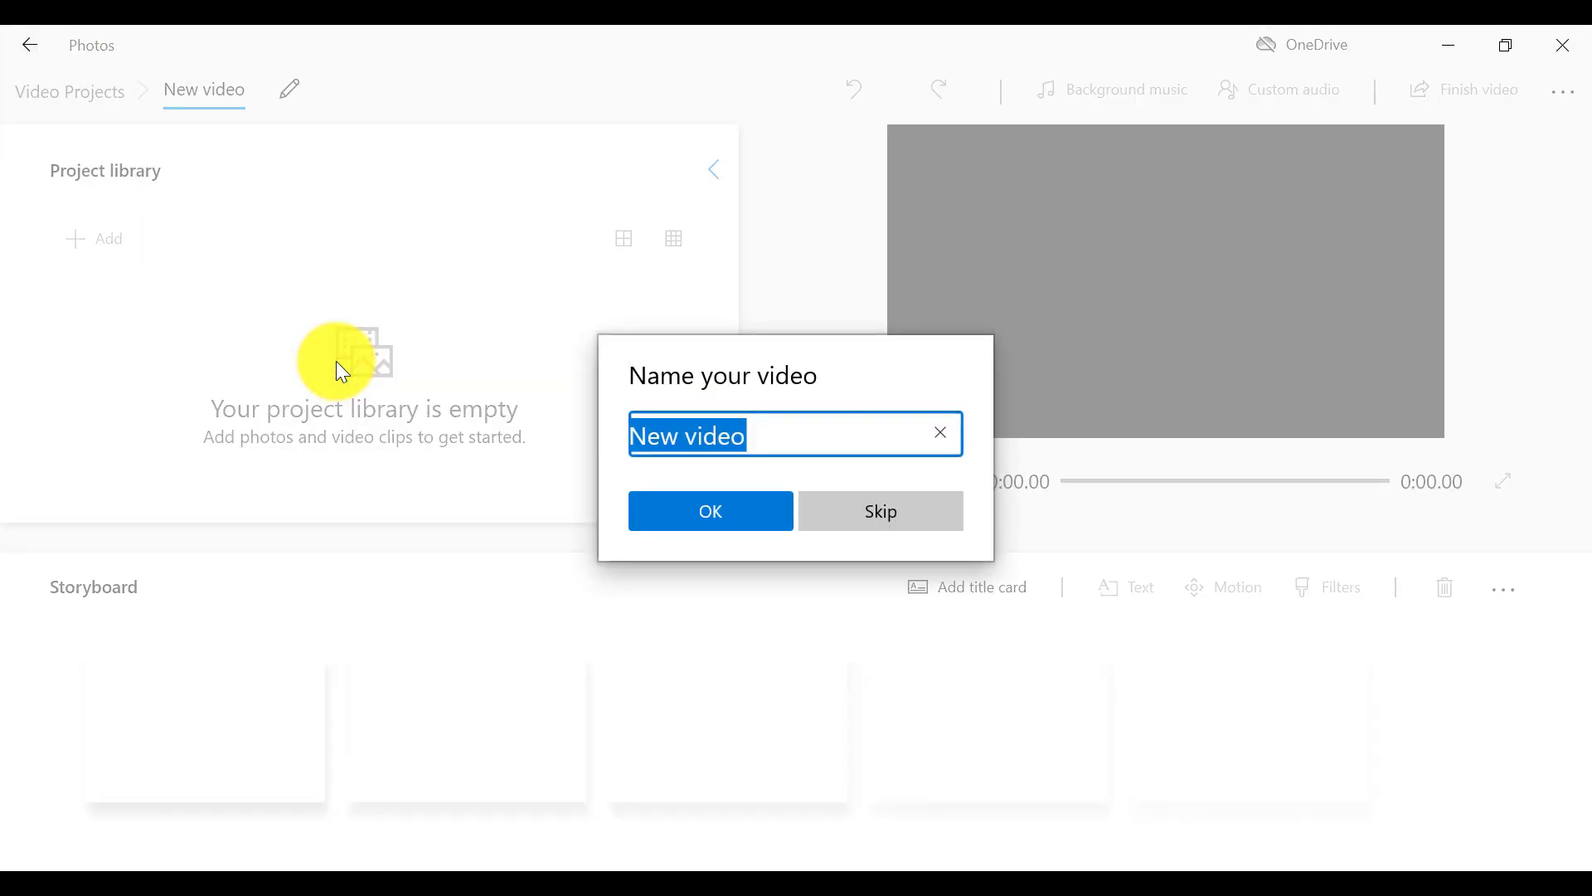
text(W)
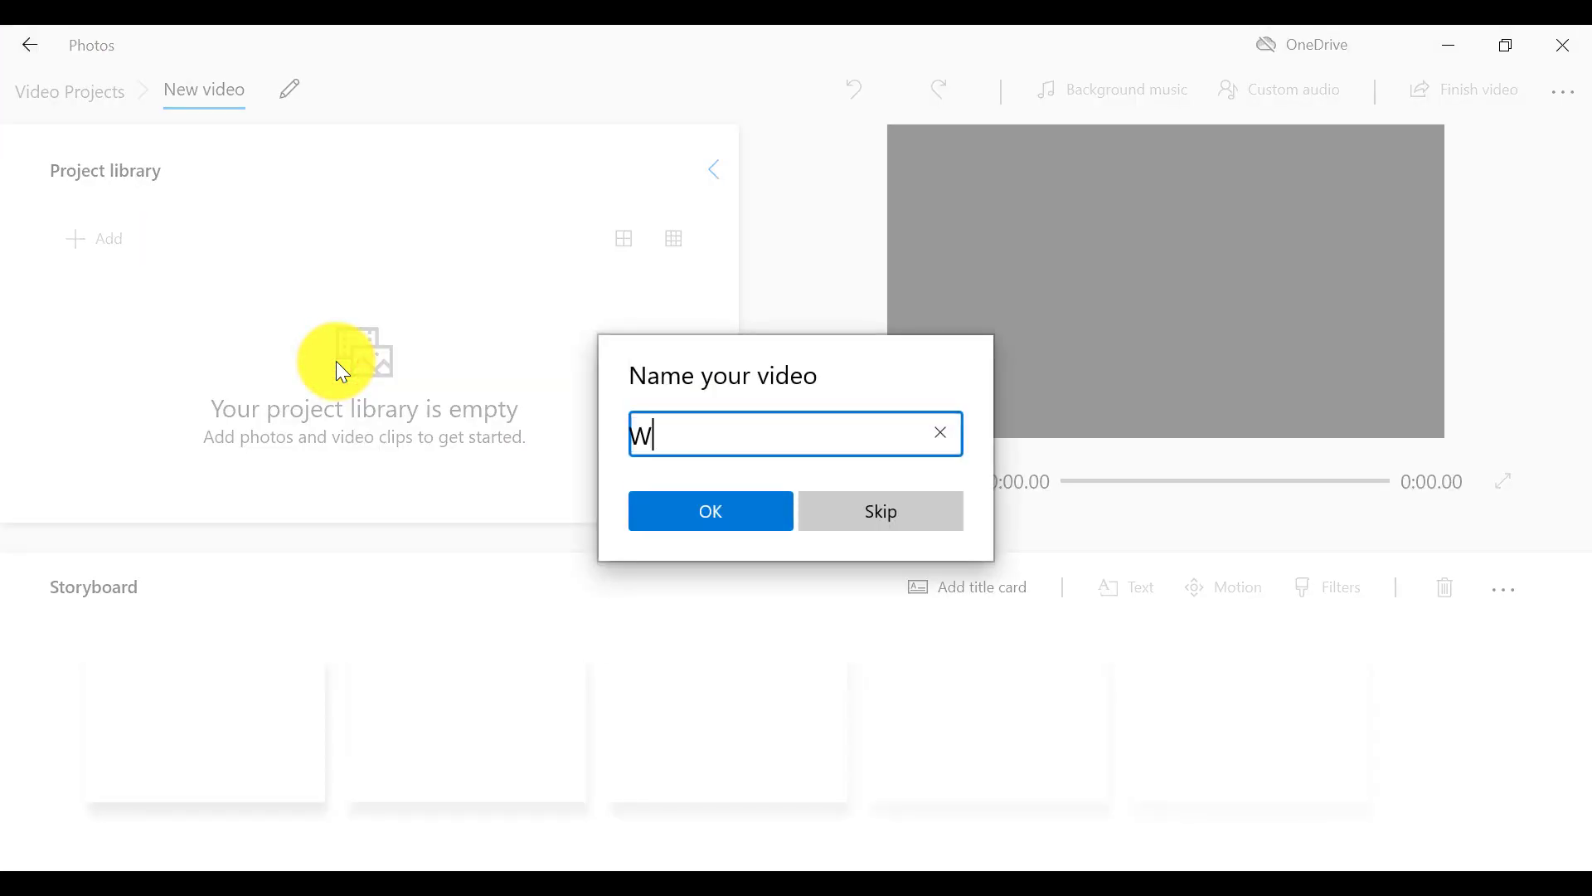
text(edding Video)
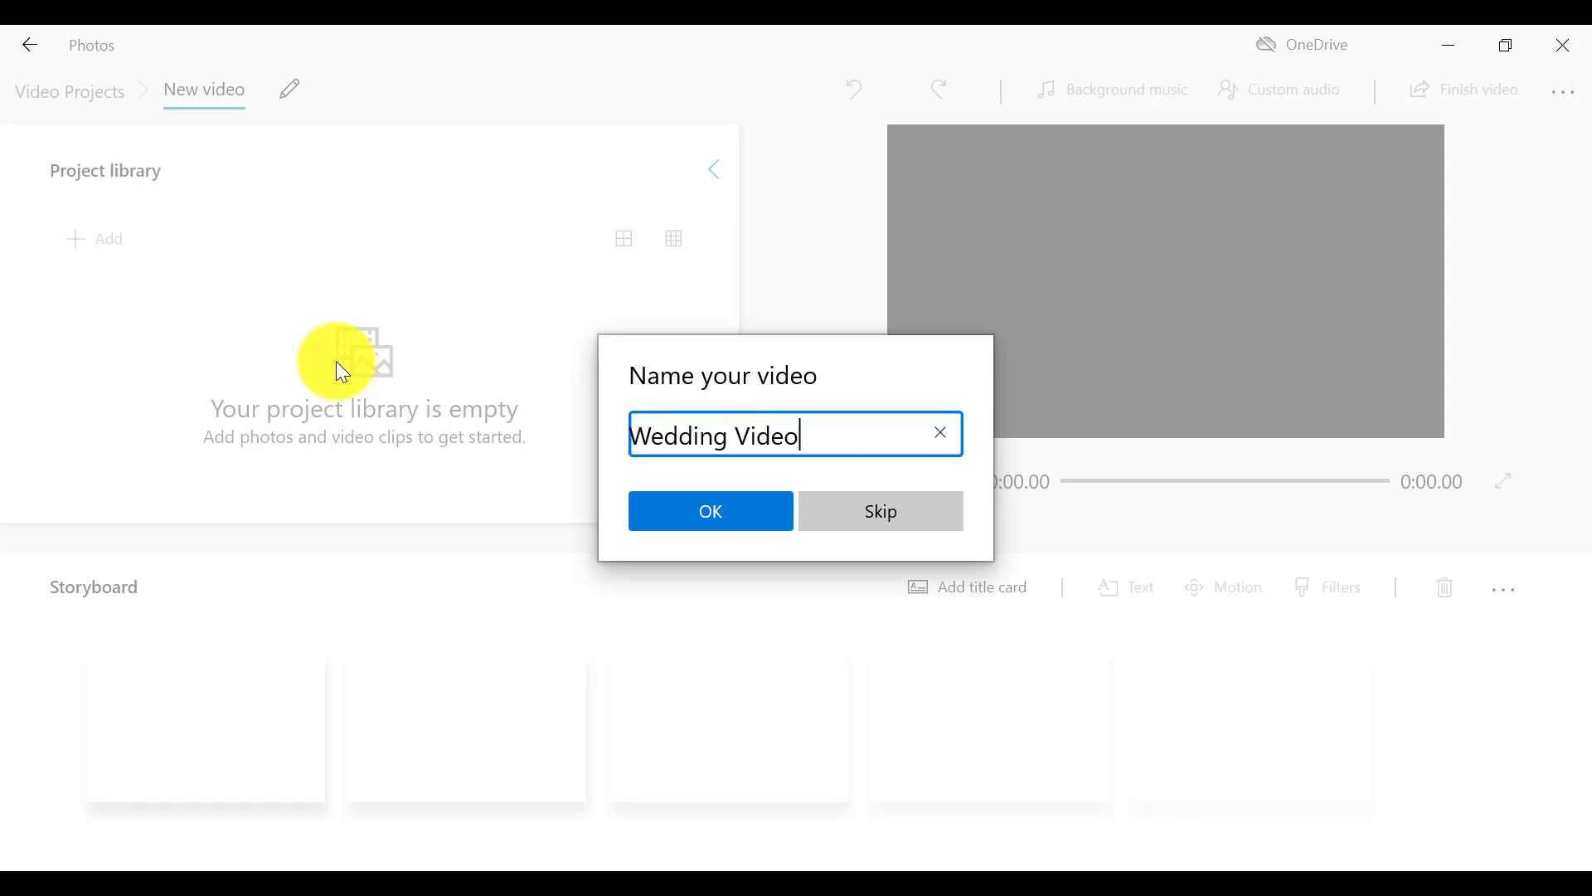
click(701, 520)
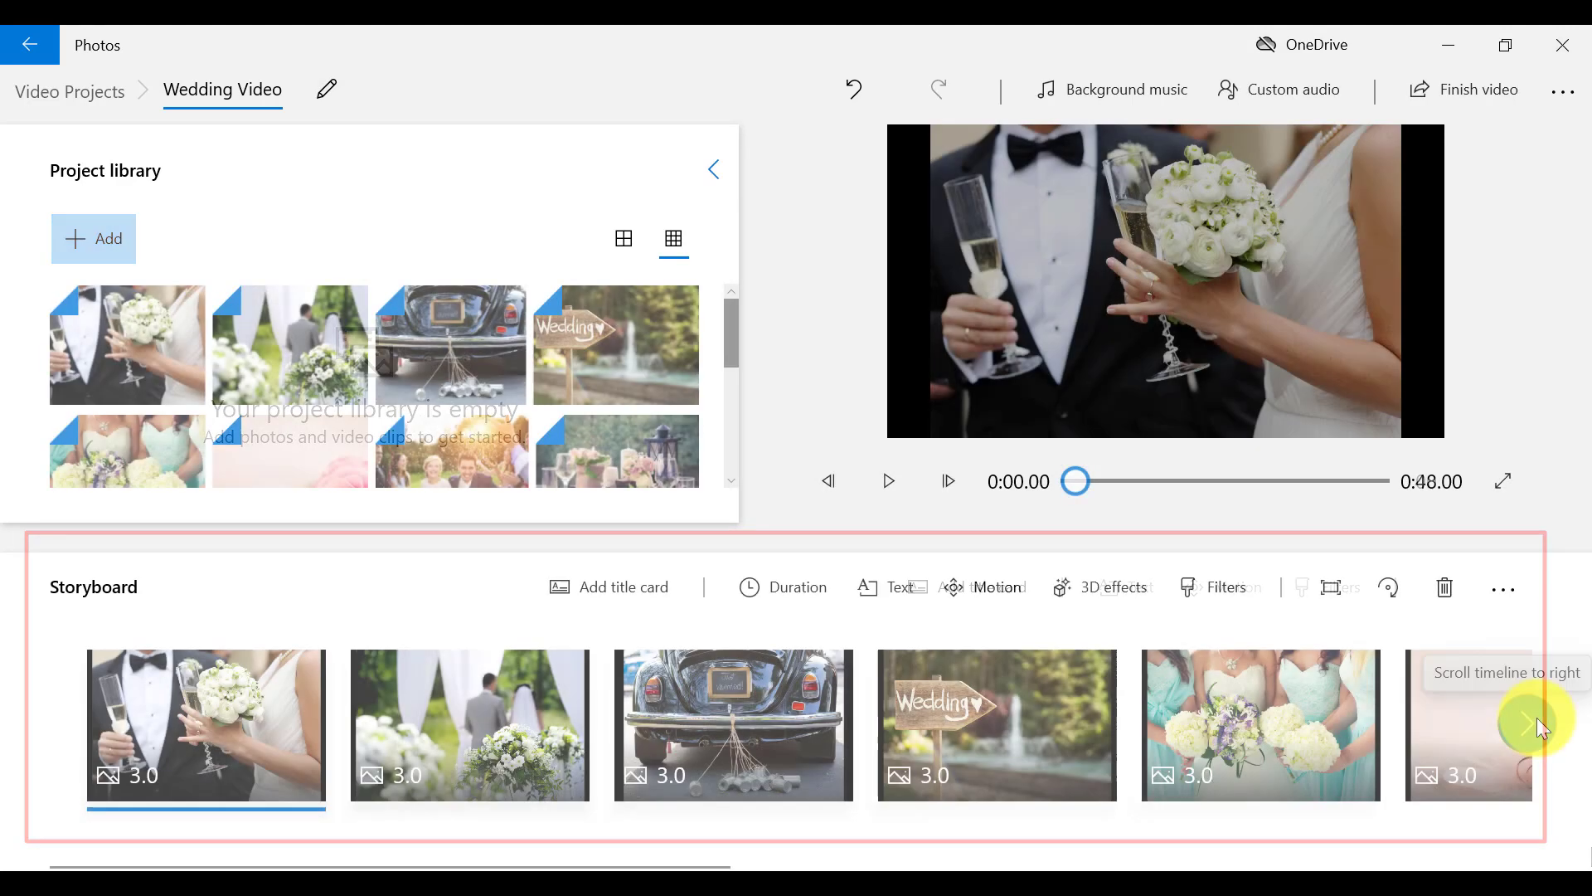
- Reorder the storyboard so the wedding car photo comes first and the Wedding sign photo second
click(1535, 721)
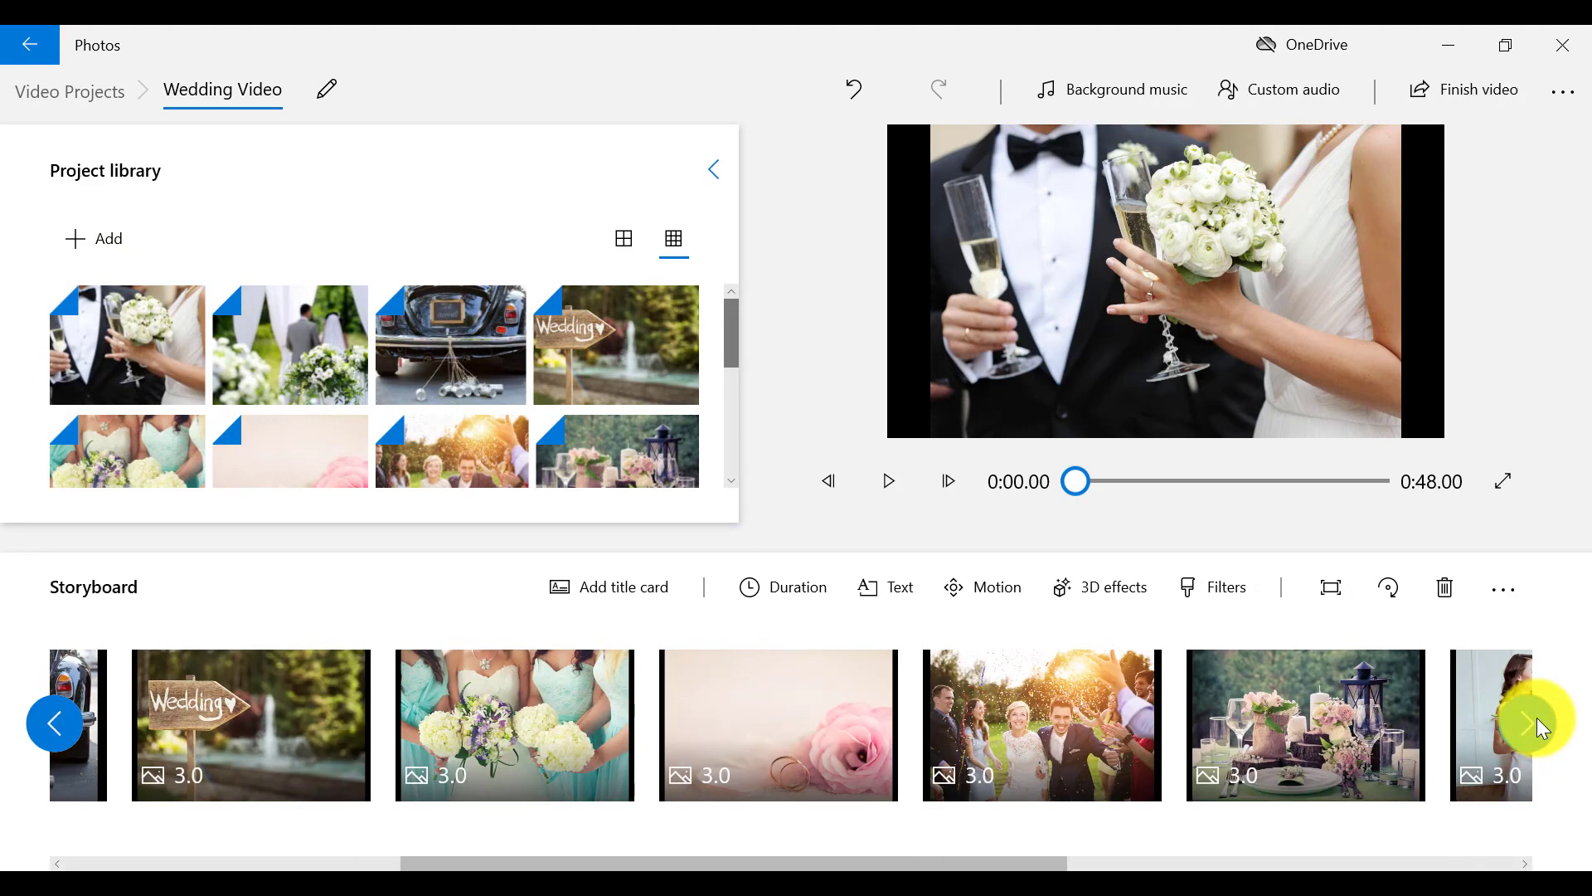
click(1536, 722)
click(1536, 722)
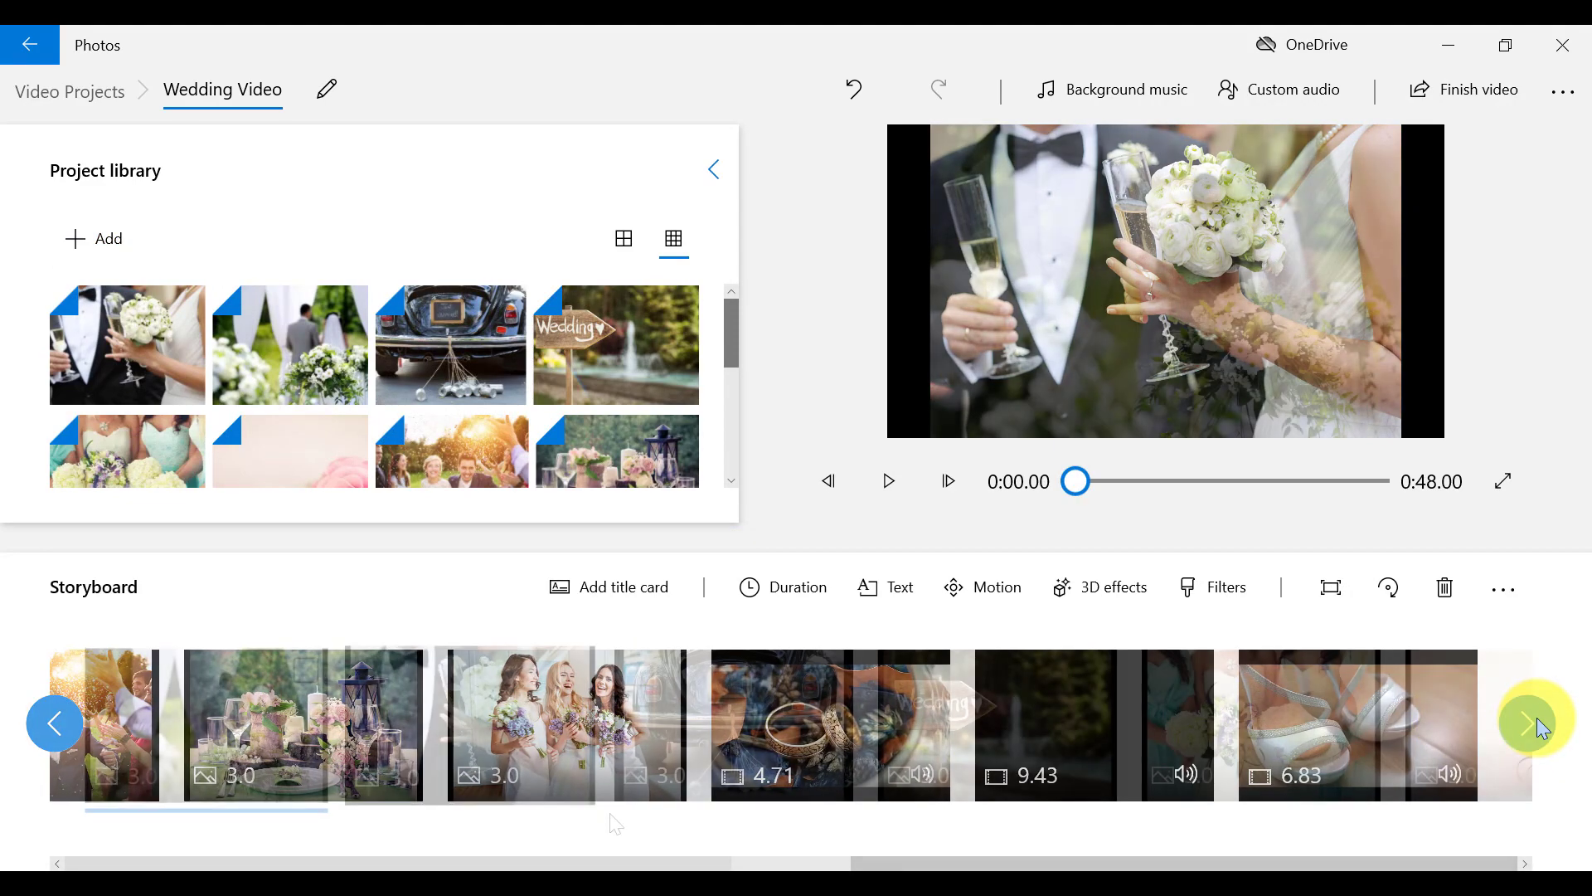
drag(779, 739, 246, 754)
drag(959, 738, 496, 743)
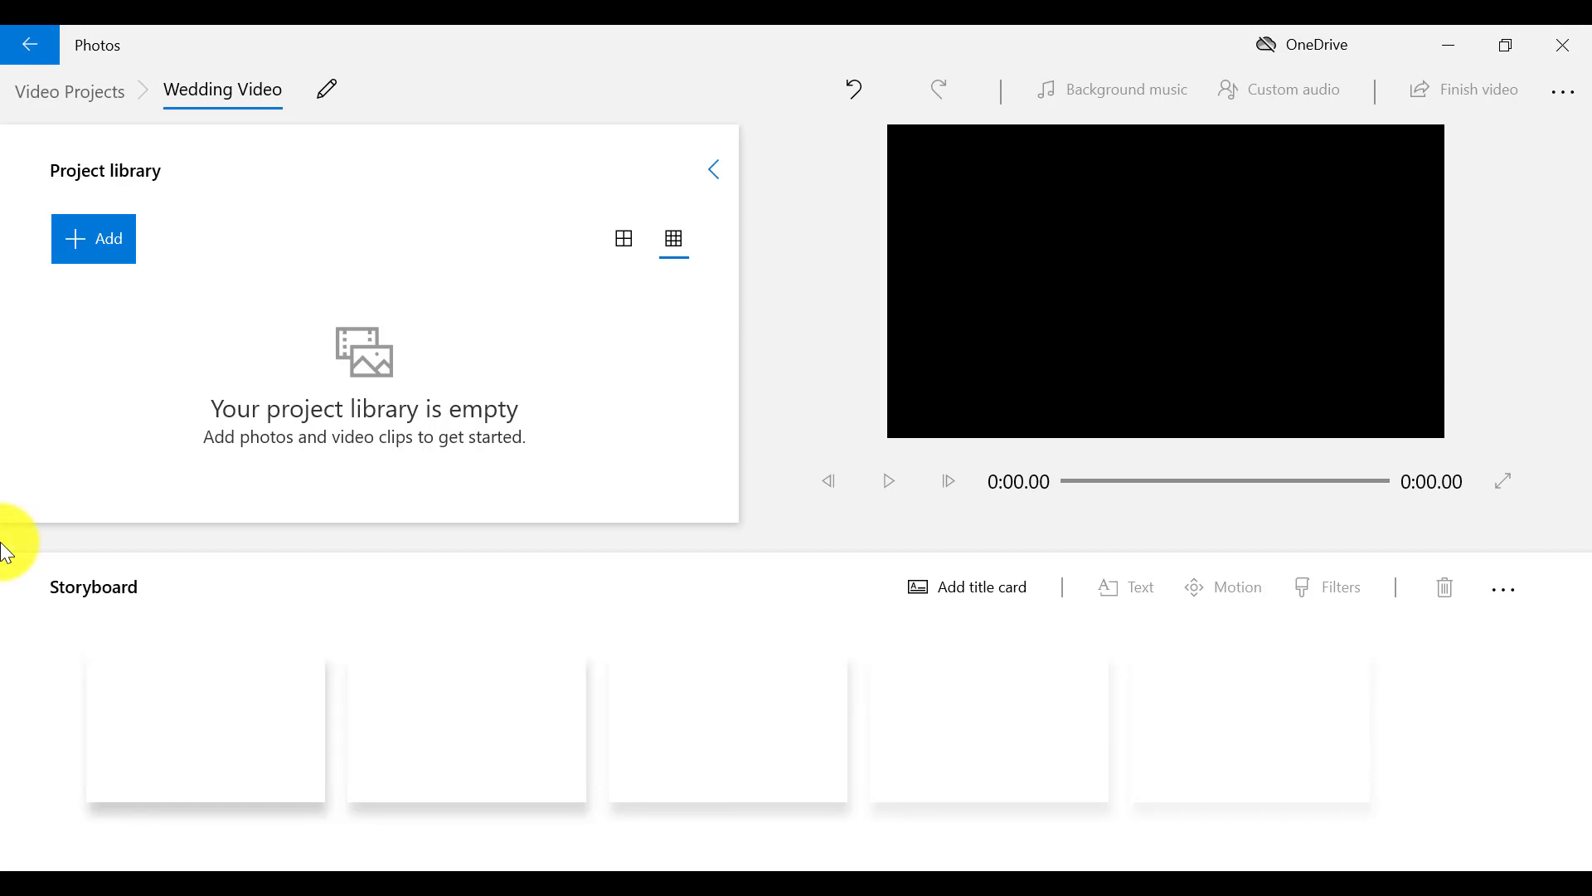
- Add all nine photos and three video clips from the PC's Documents > wedding folder to the project library
click(75, 246)
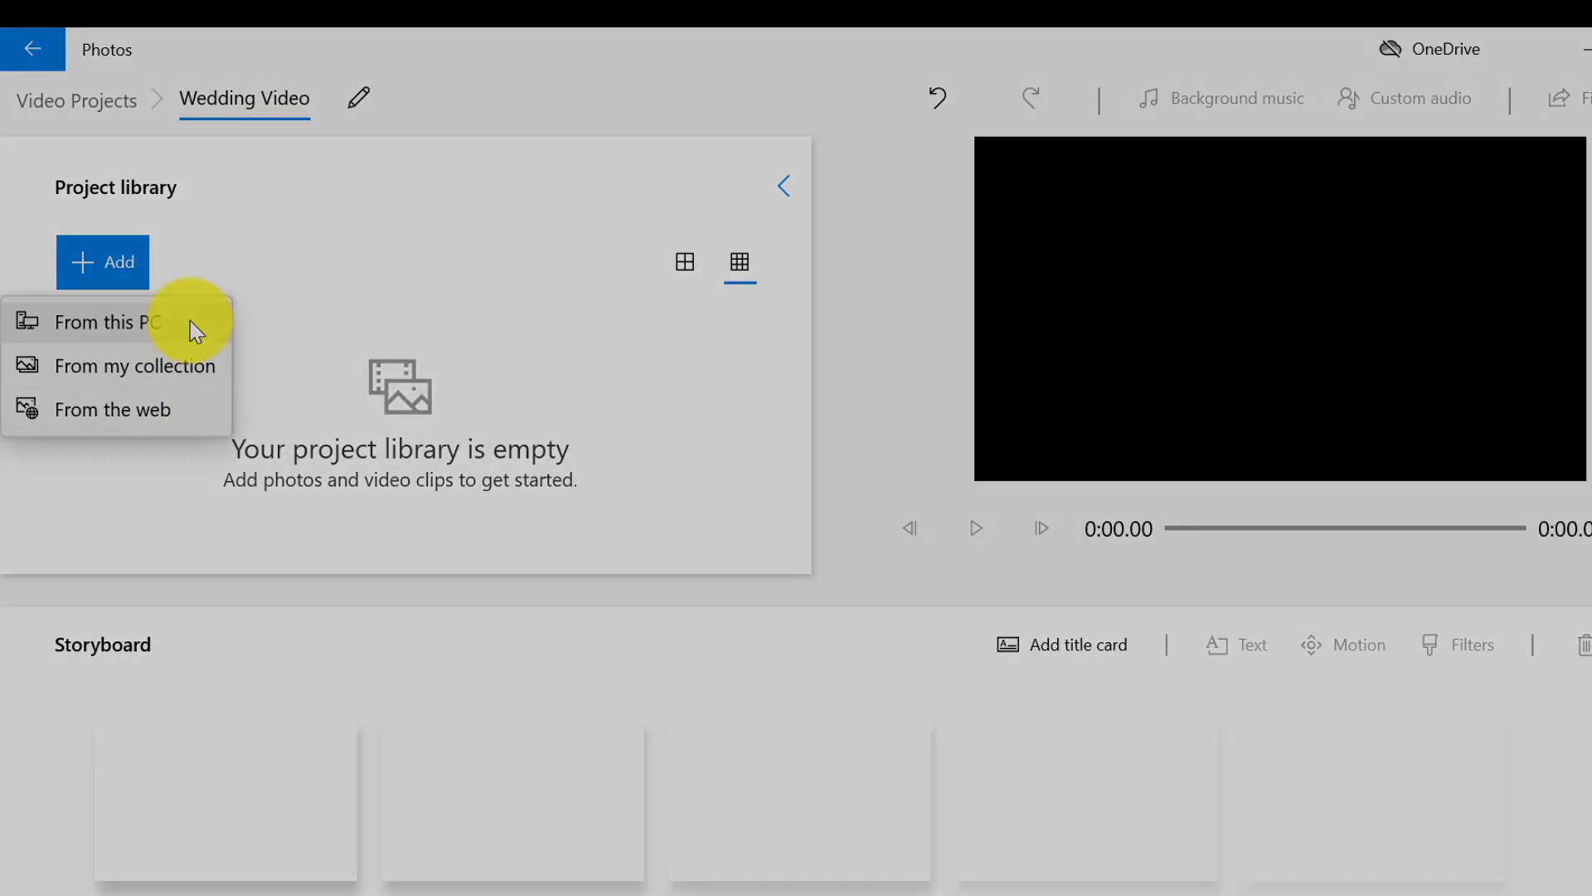
click(196, 330)
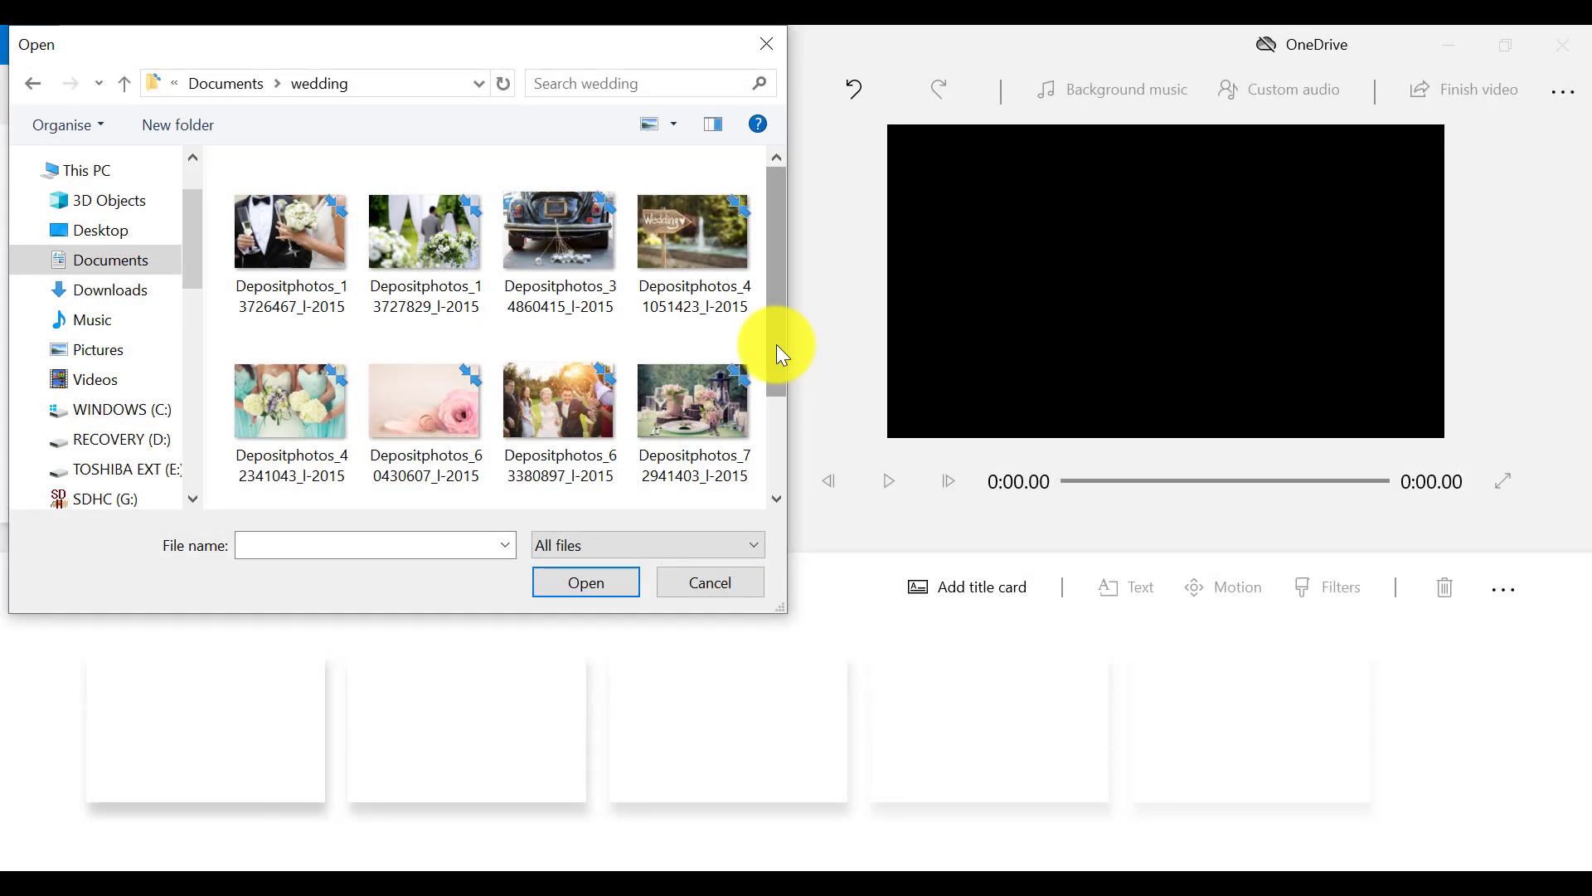
click(274, 257)
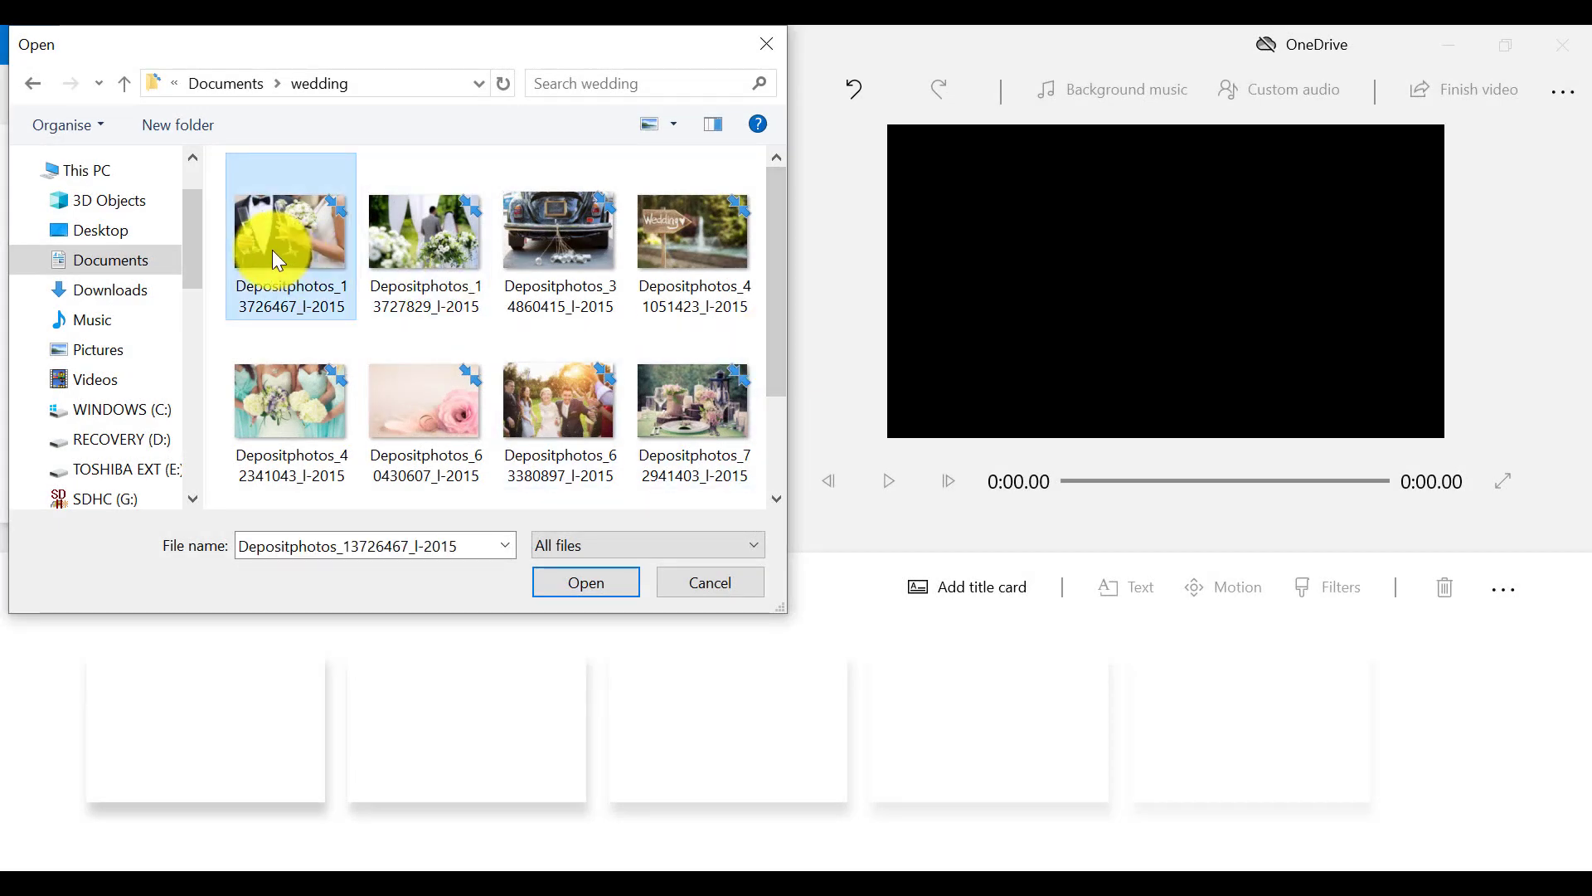
ctrl+click(409, 271)
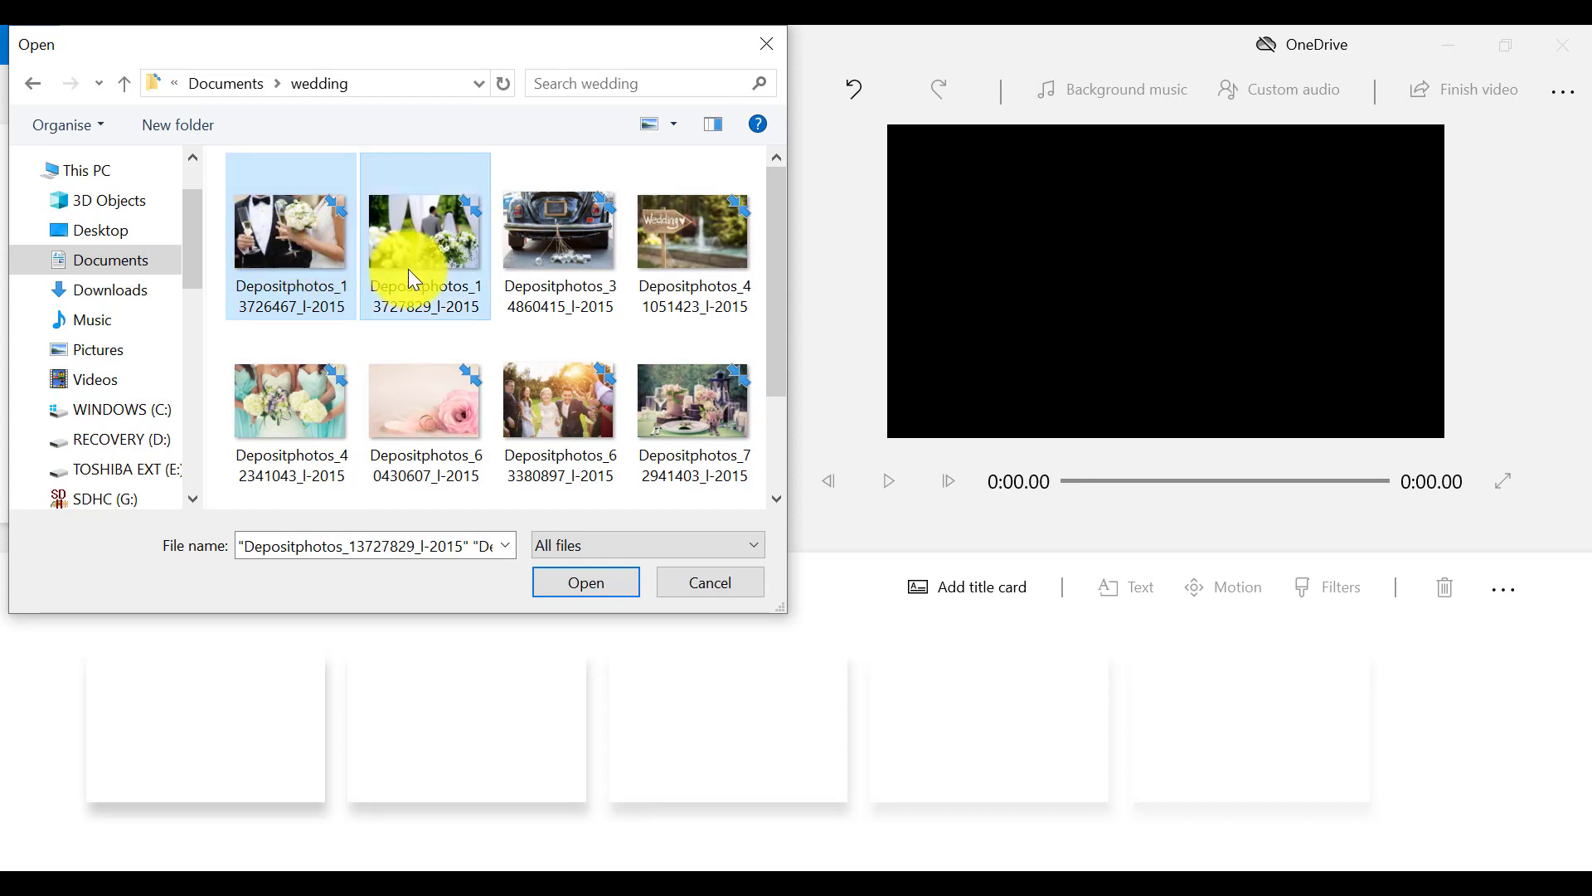
ctrl+click(597, 287)
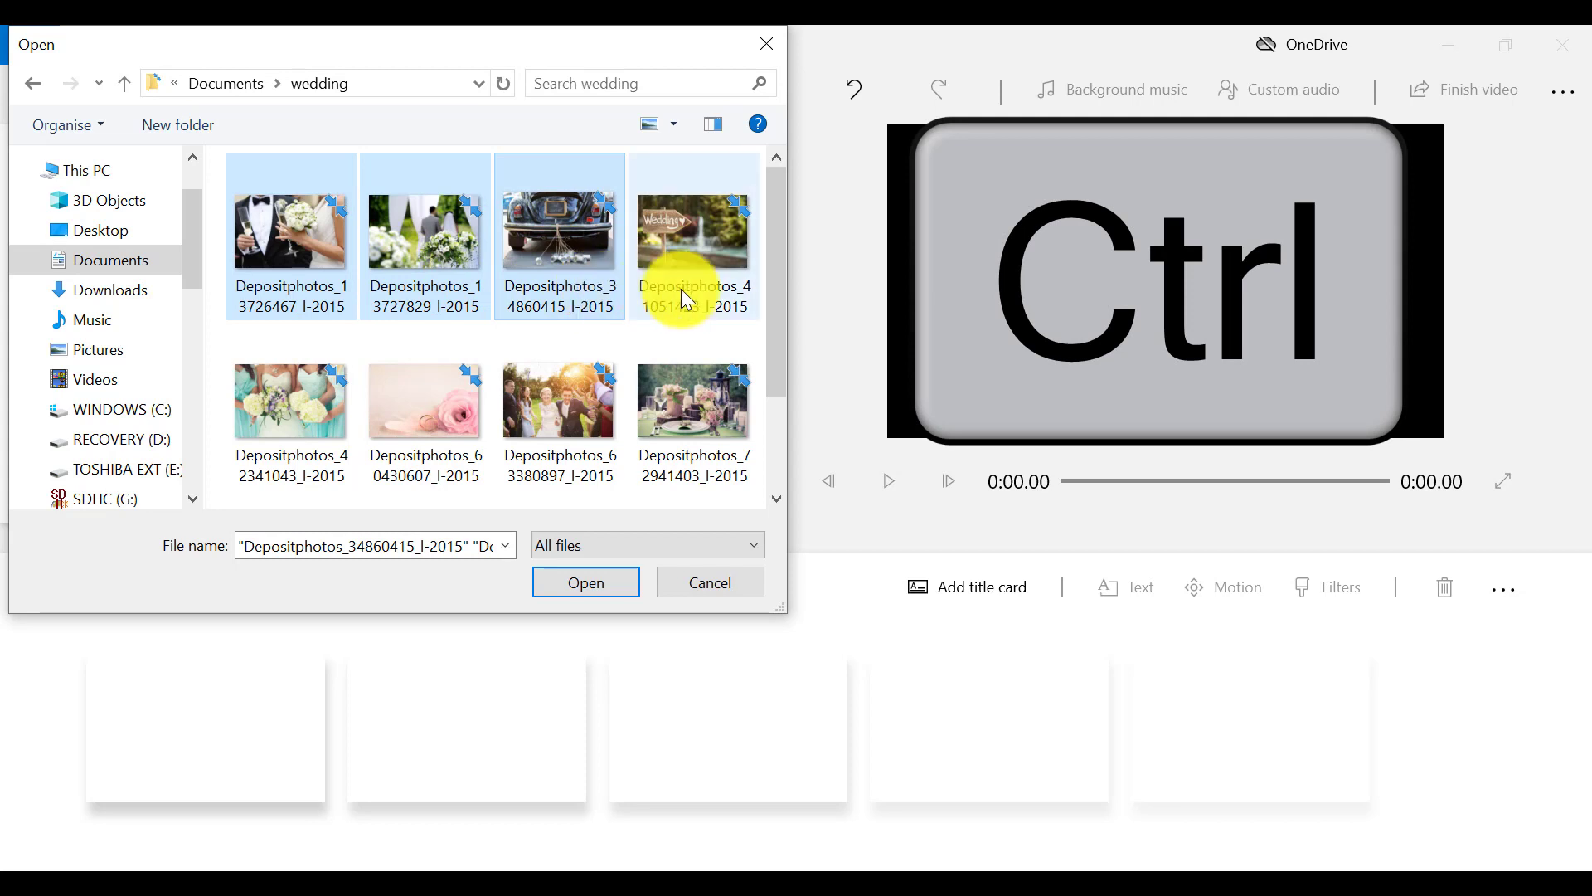
ctrl+click(680, 288)
drag(771, 326, 317, 282)
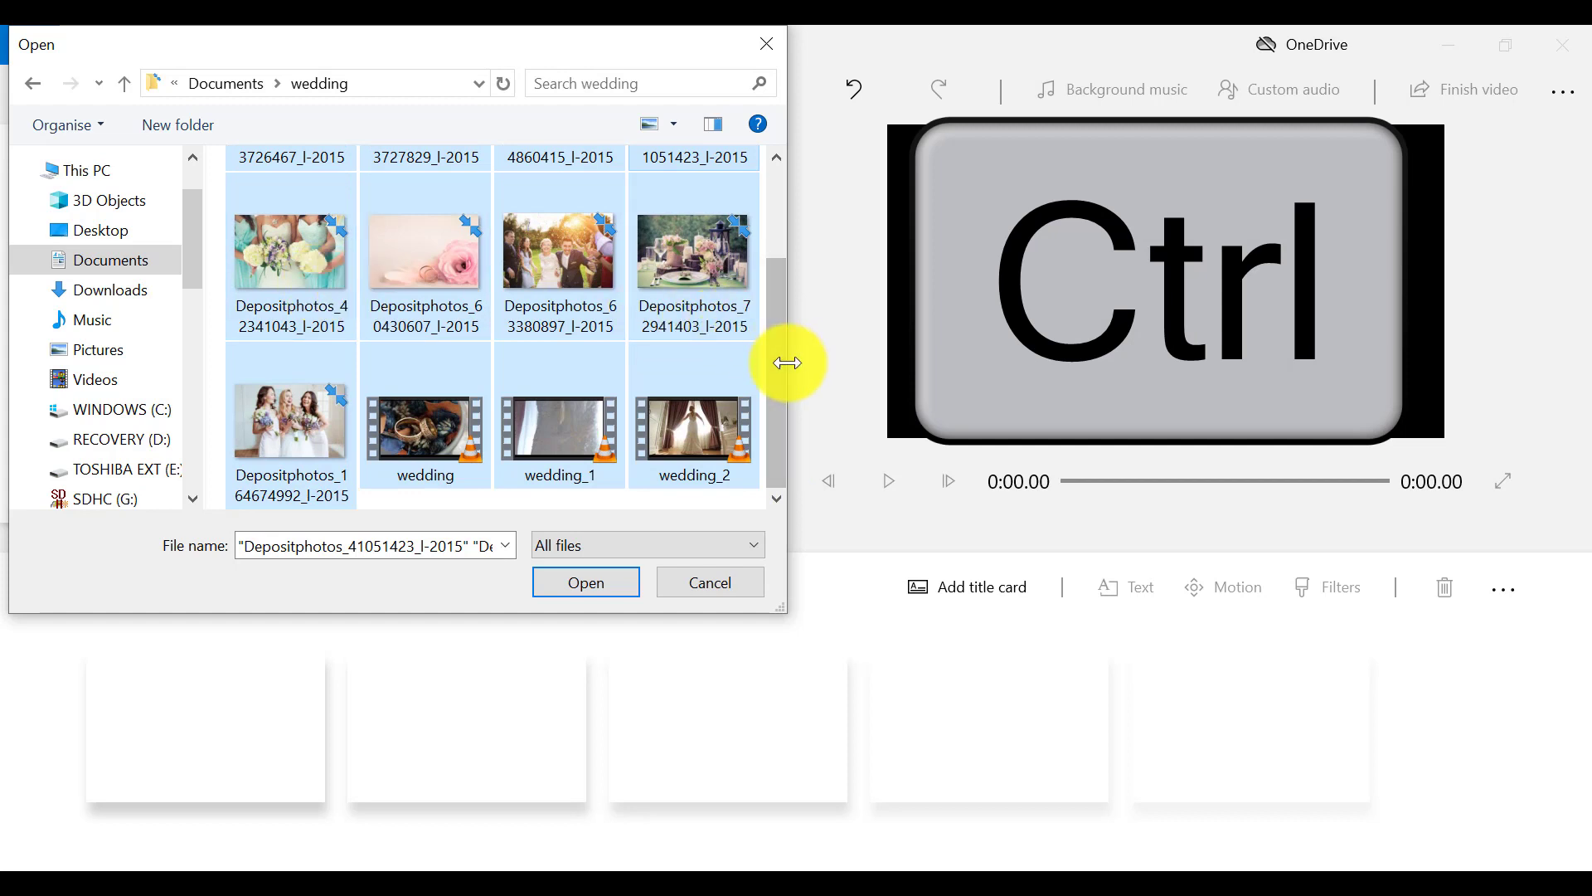
mouse_move(777, 371)
mouse_down()
mouse_move(778, 271)
mouse_move(779, 390)
mouse_up()
click(595, 576)
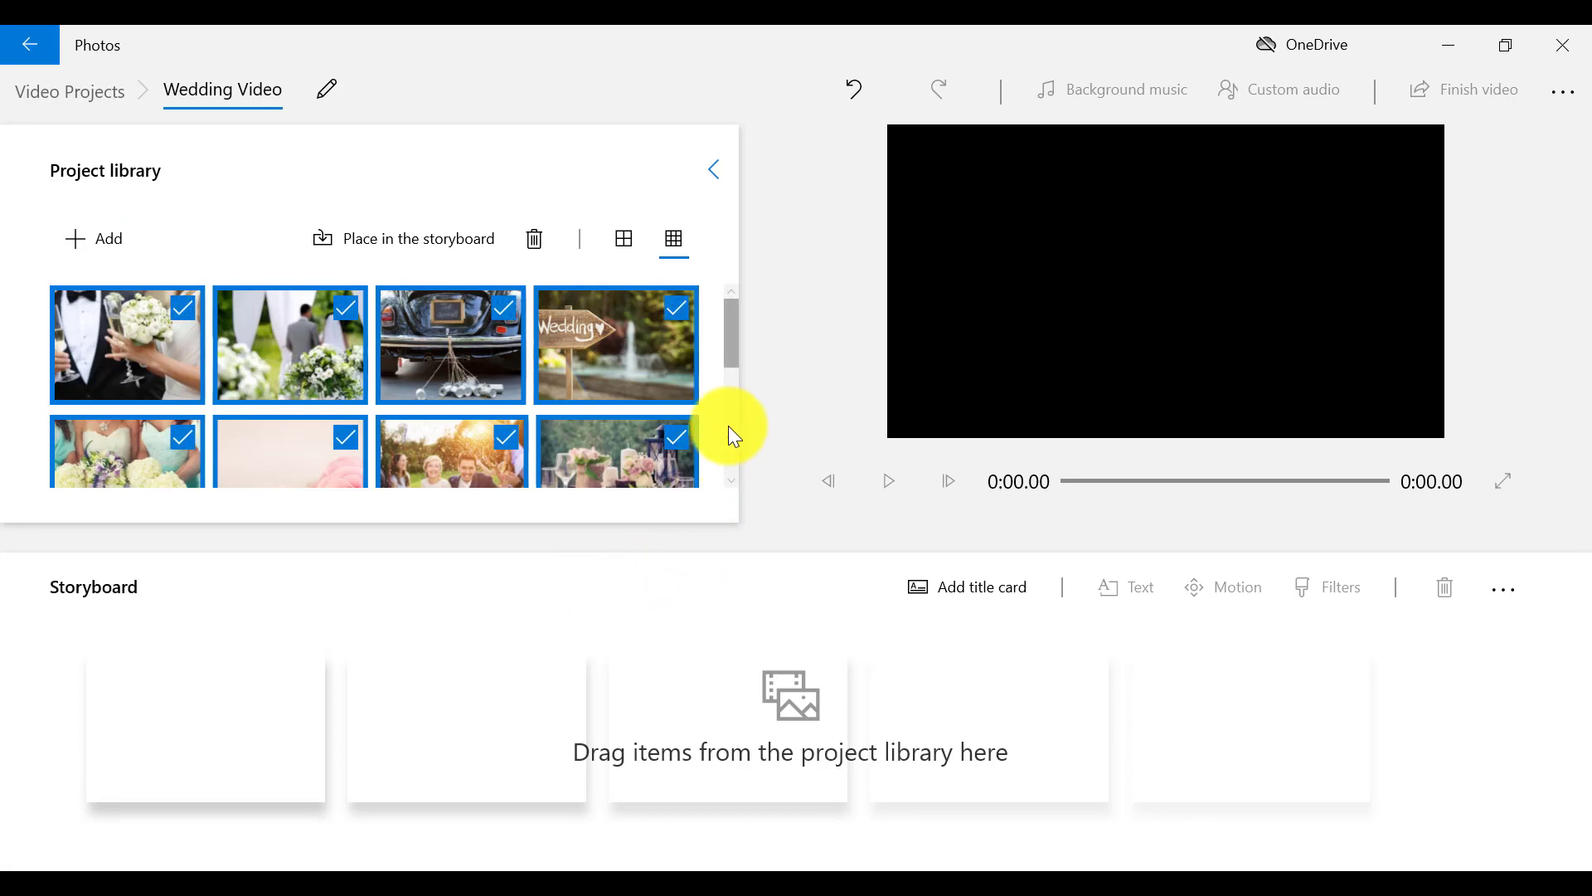
- Place all selected photos and video clips from the project library in the storyboard
mouse_move(728, 330)
mouse_down()
mouse_move(735, 450)
mouse_move(731, 326)
mouse_up()
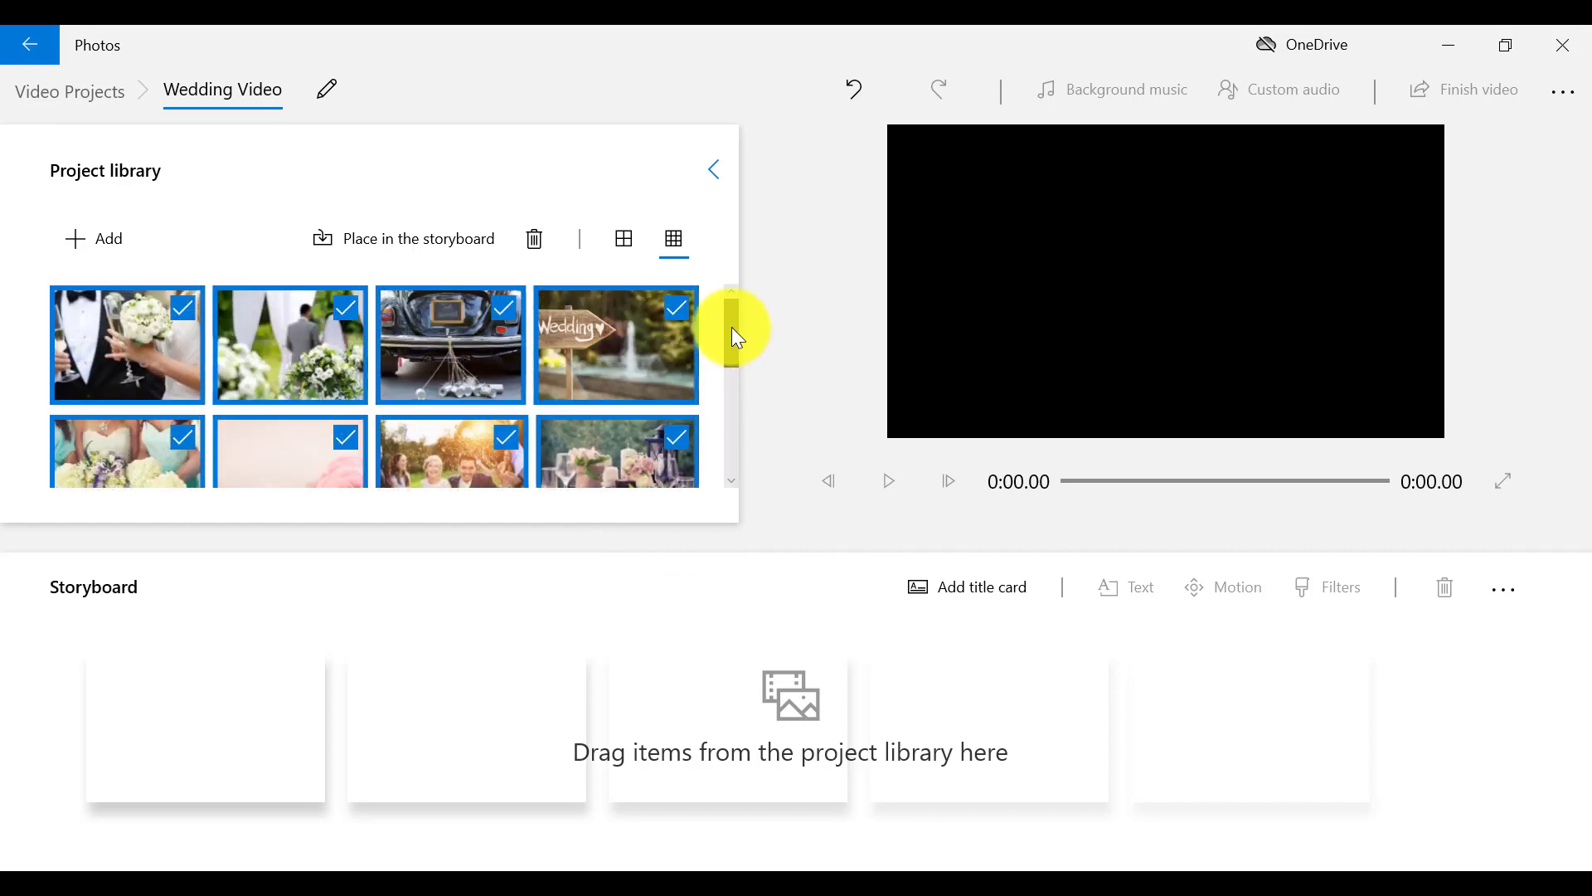
click(456, 254)
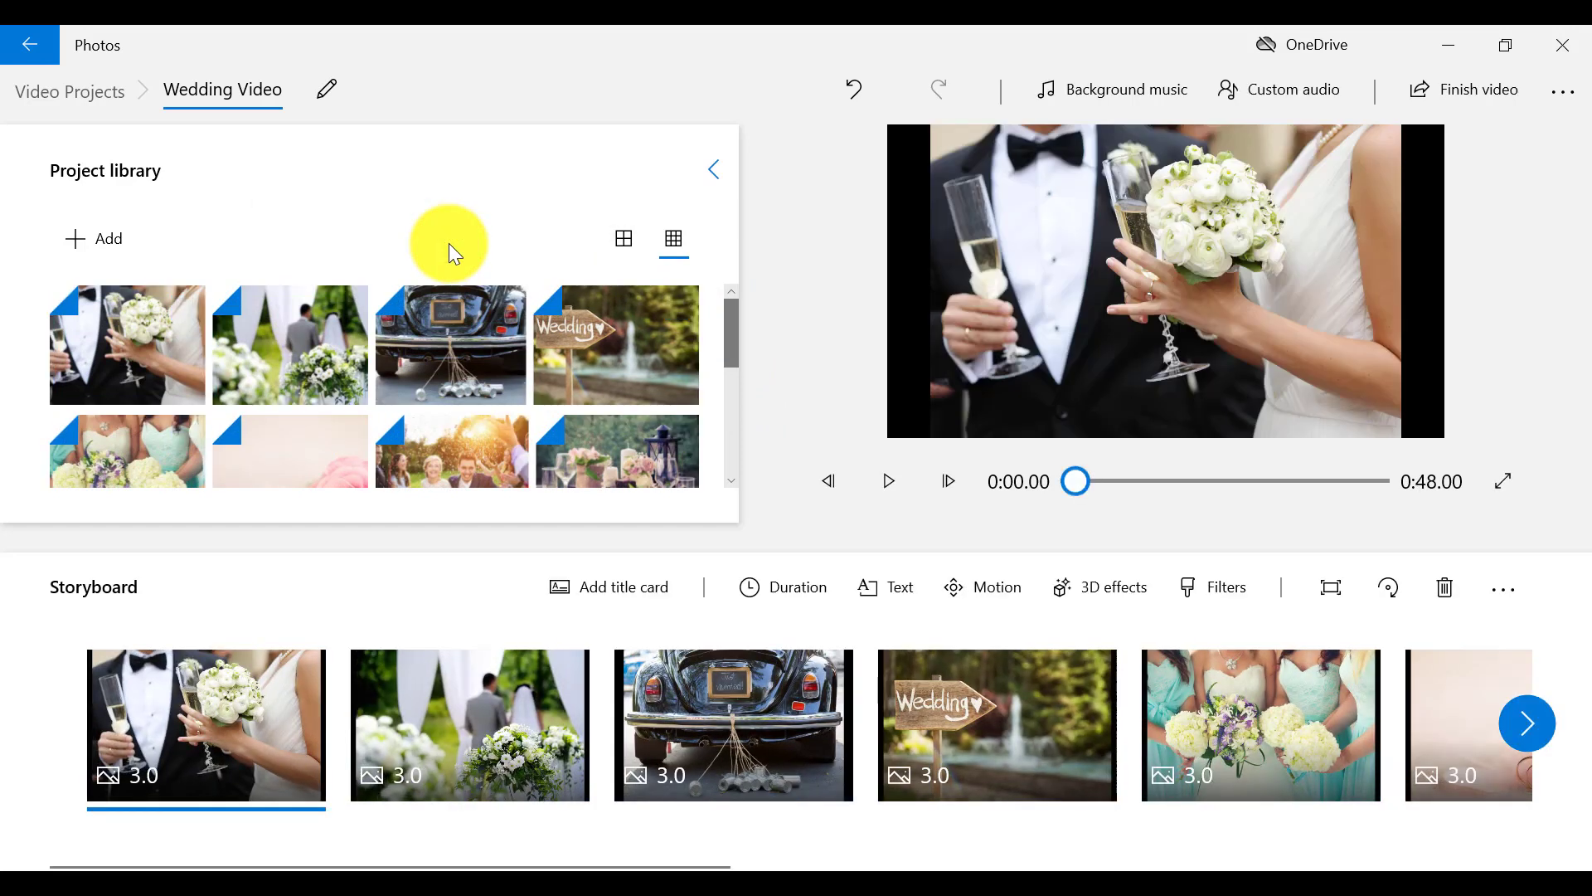
click(1536, 718)
click(1536, 718)
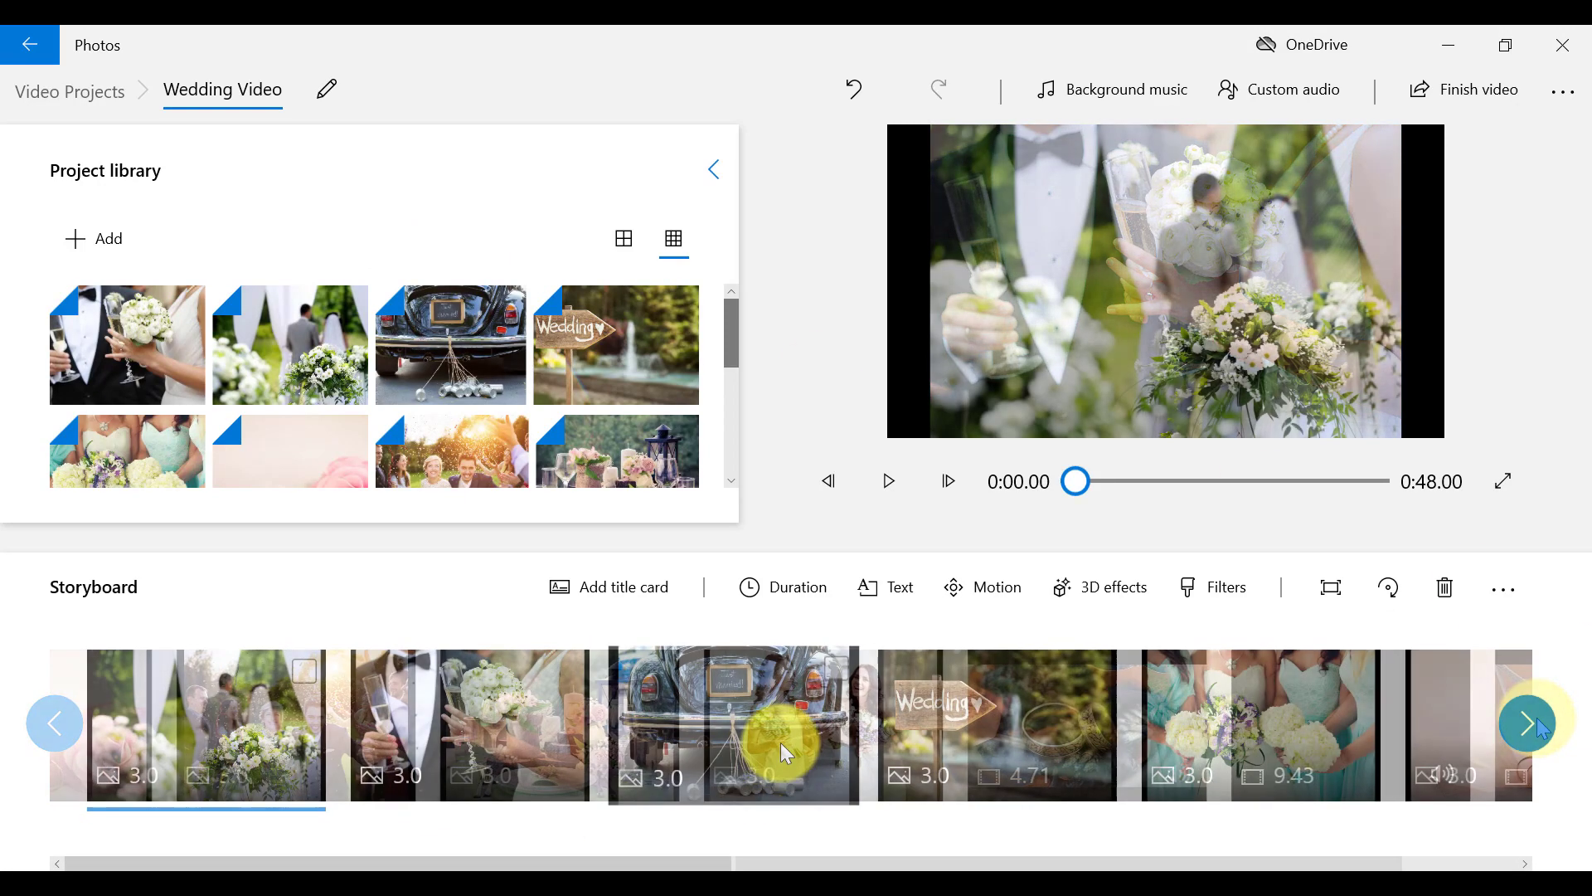
- Move the vintage car photo to the first storyboard position and the Wedding sign photo to the second
drag(757, 739, 496, 733)
drag(336, 730, 246, 753)
drag(995, 721, 498, 718)
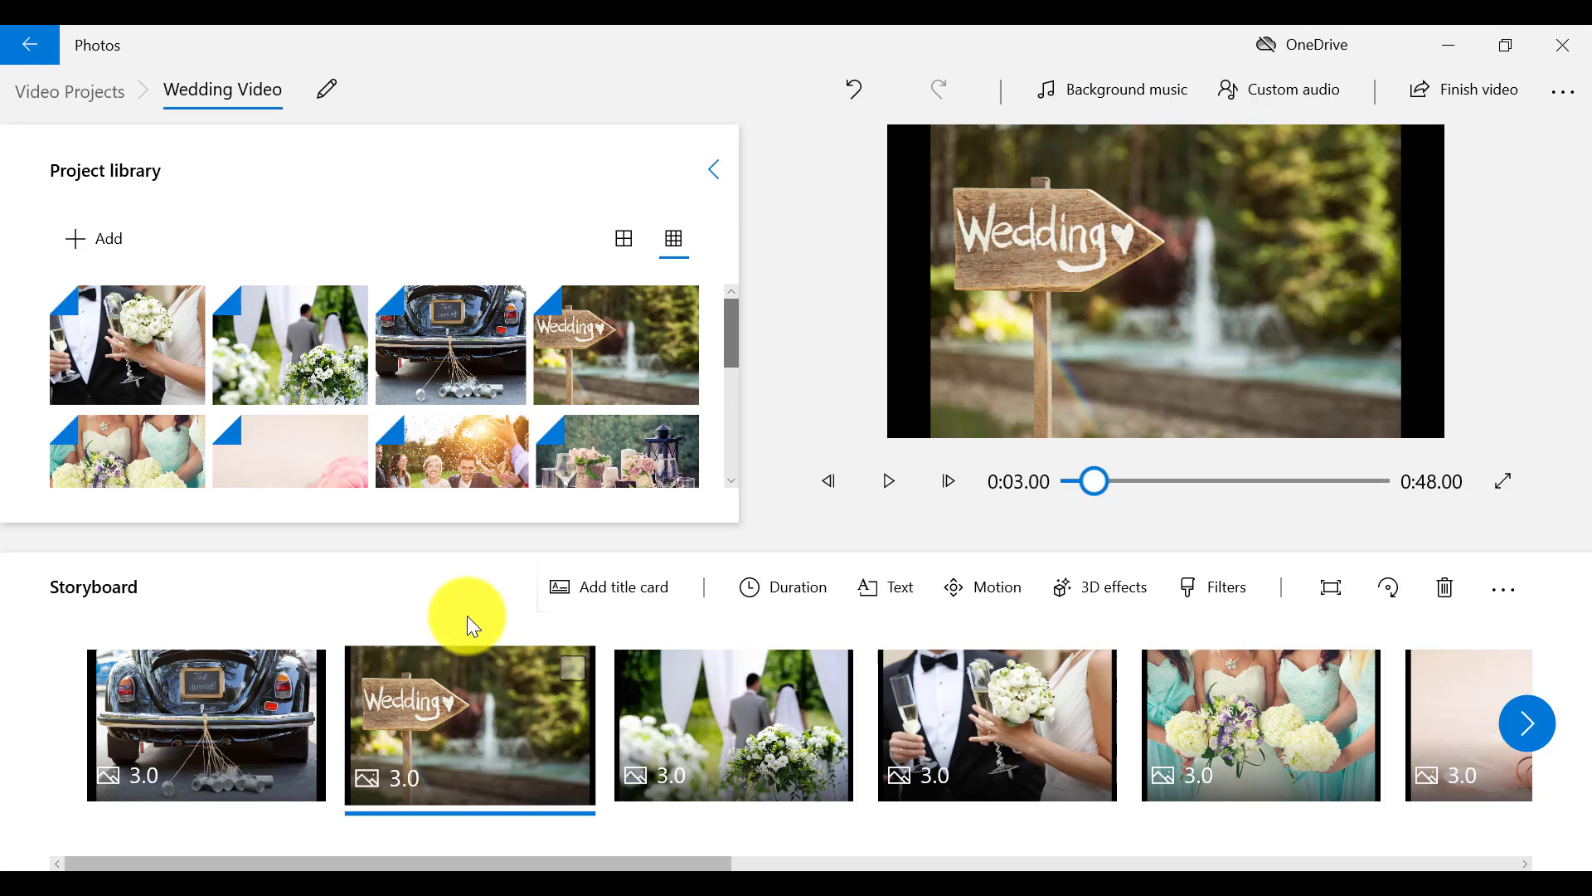
- Undo the two storyboard photo moves and the placement of all library items in the storyboard
click(844, 101)
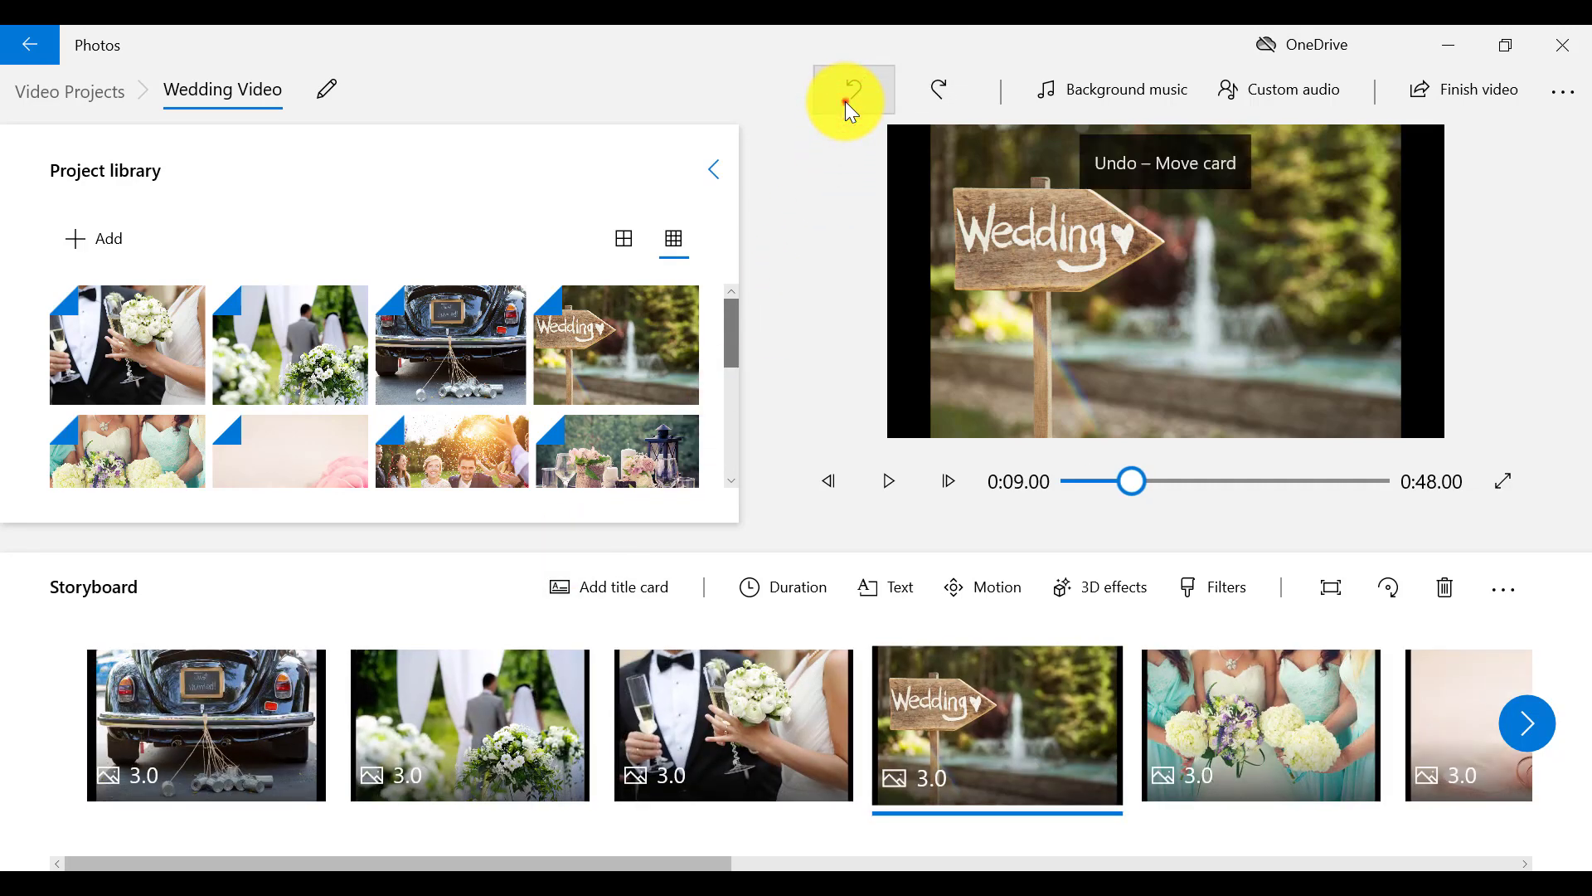
click(844, 101)
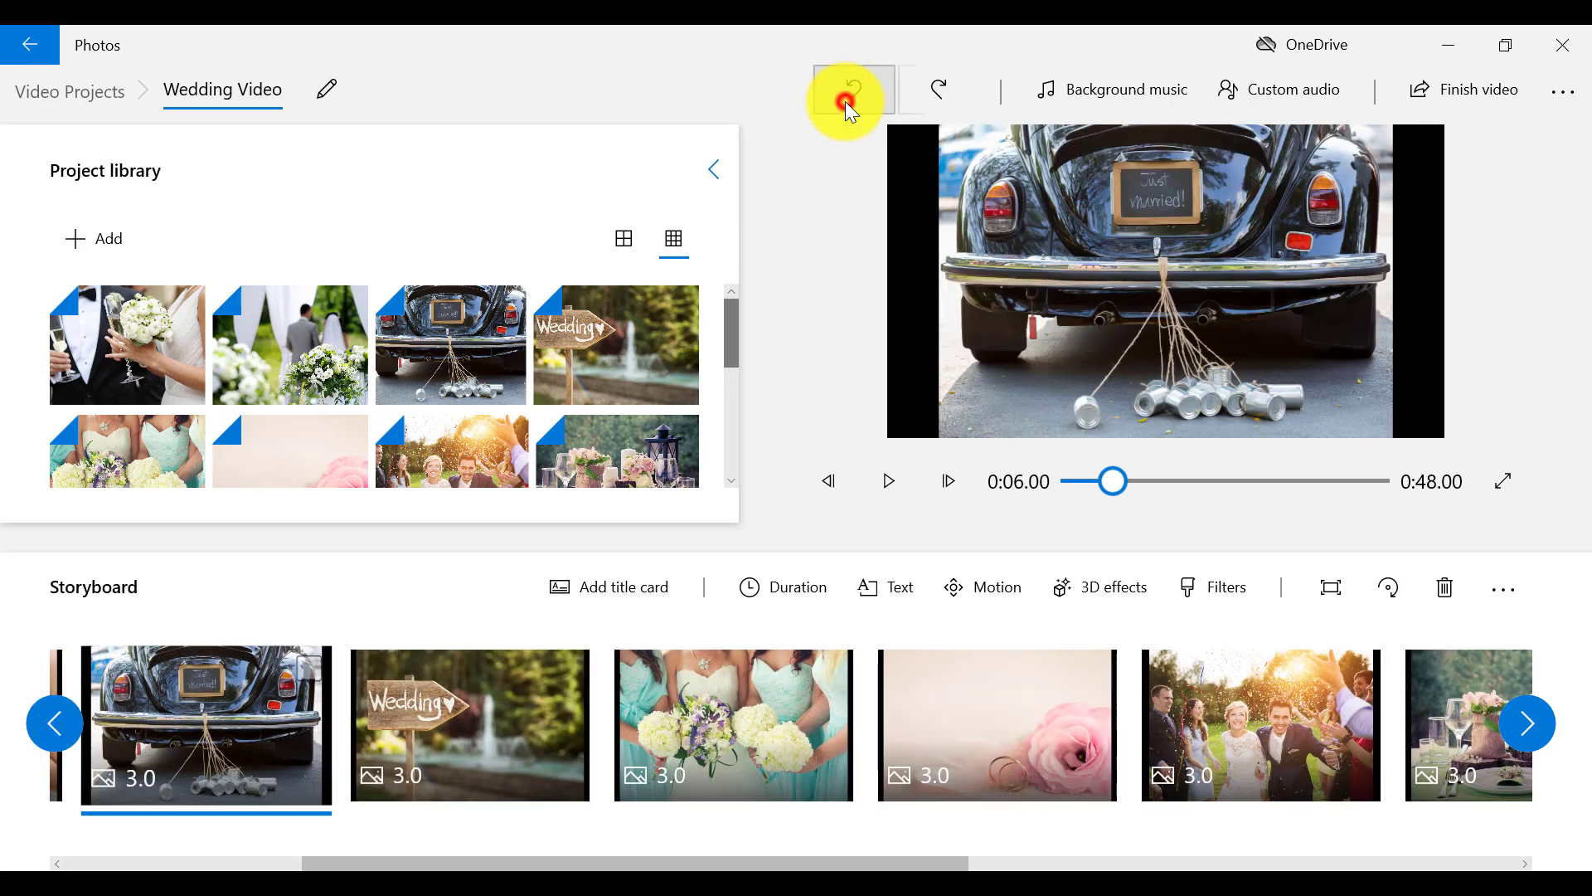
click(844, 101)
- Try placing only the champagne toast photo from the project library in the empty storyboard
click(142, 358)
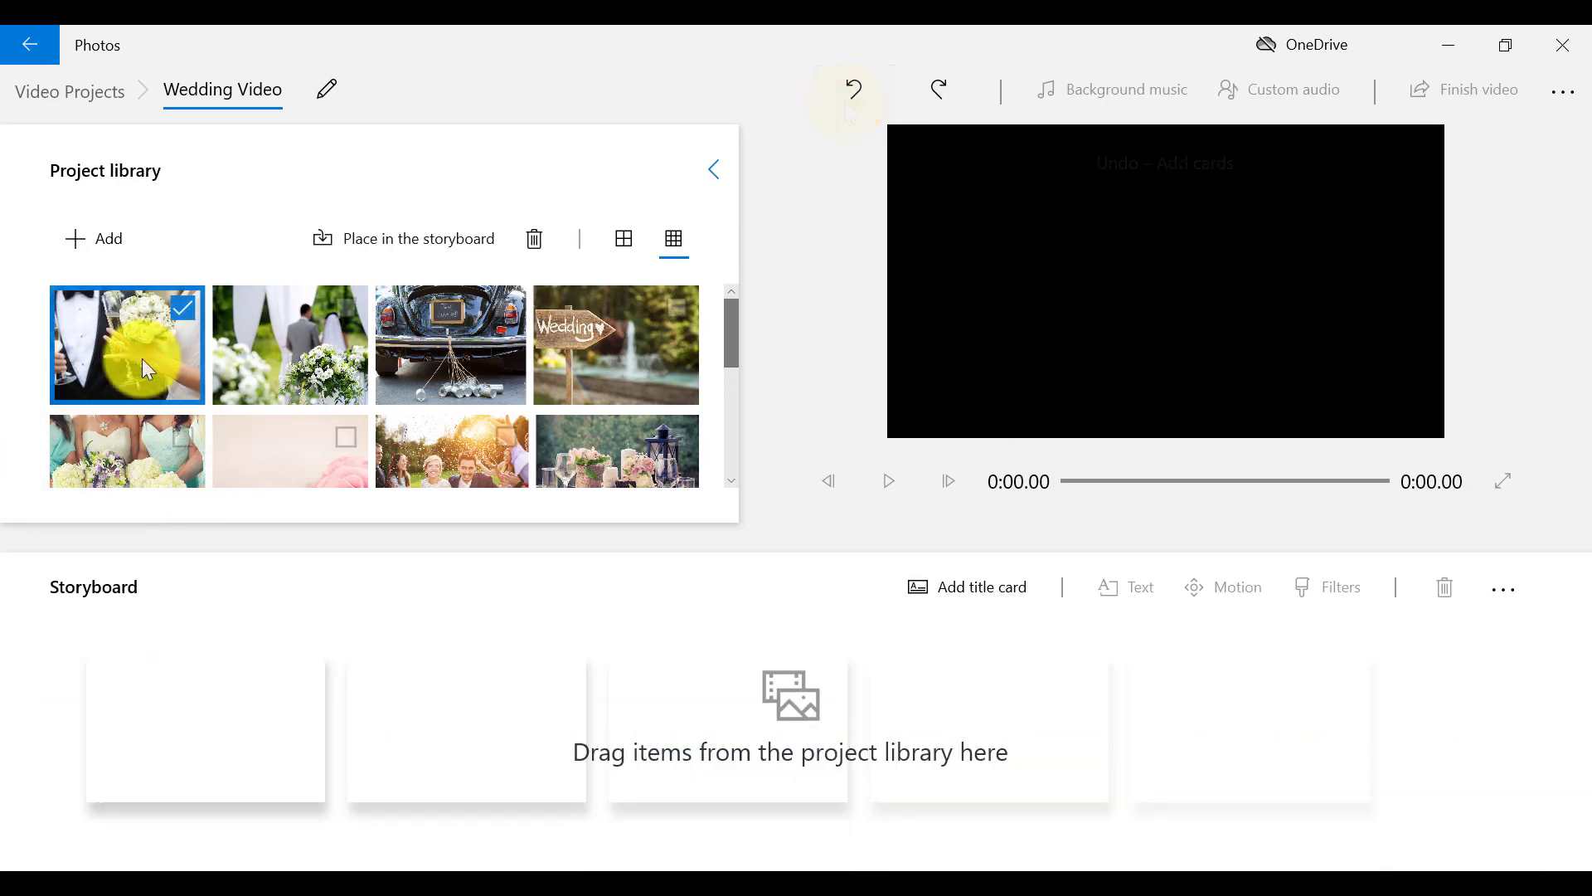
click(399, 252)
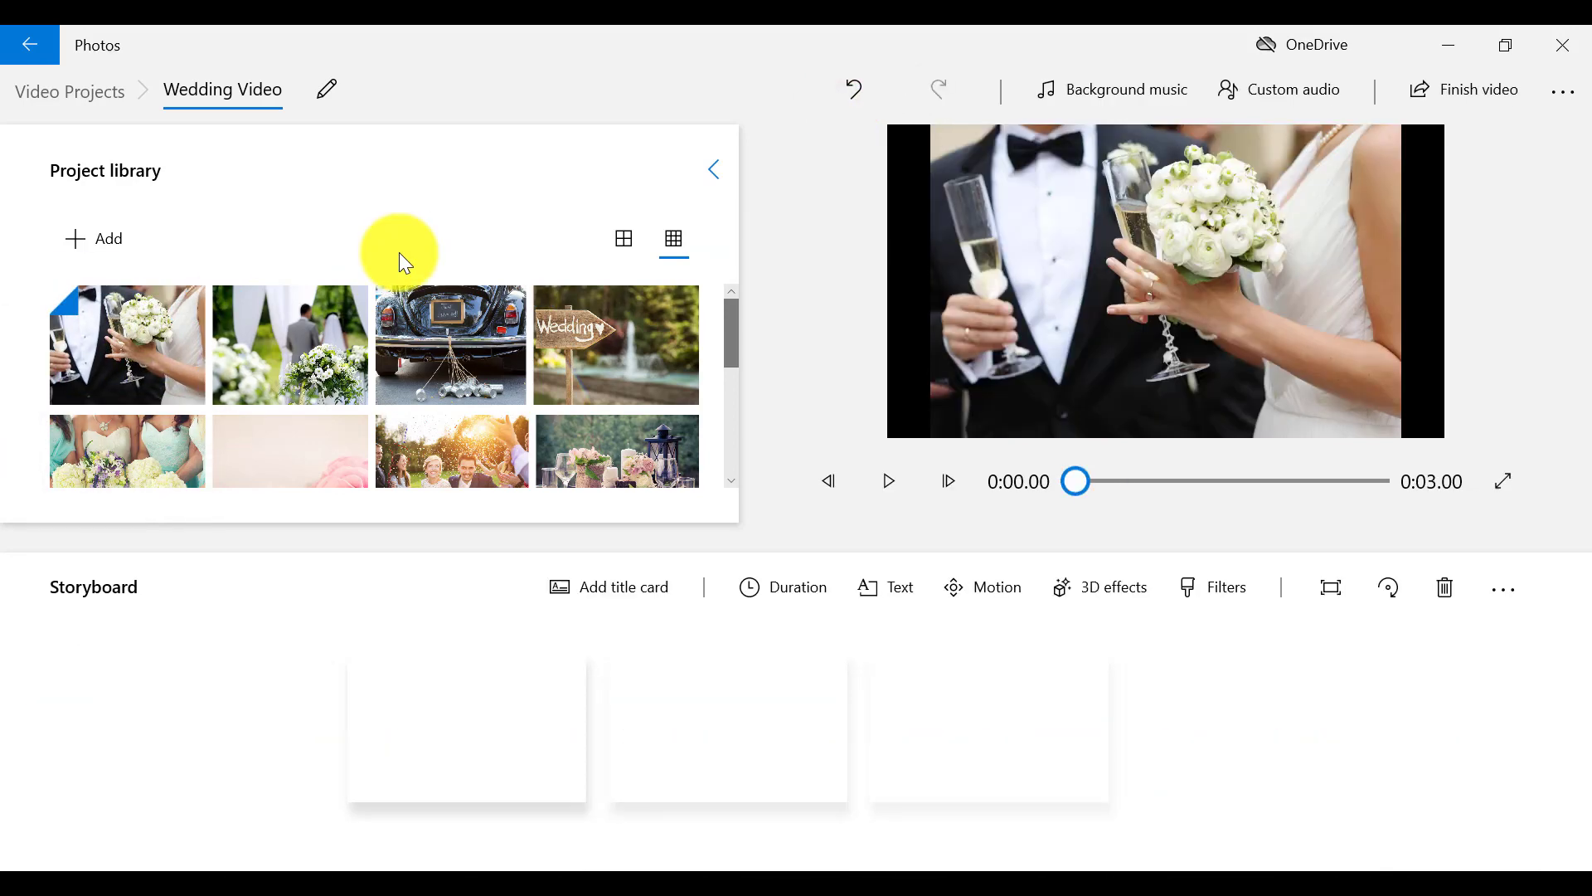
click(822, 101)
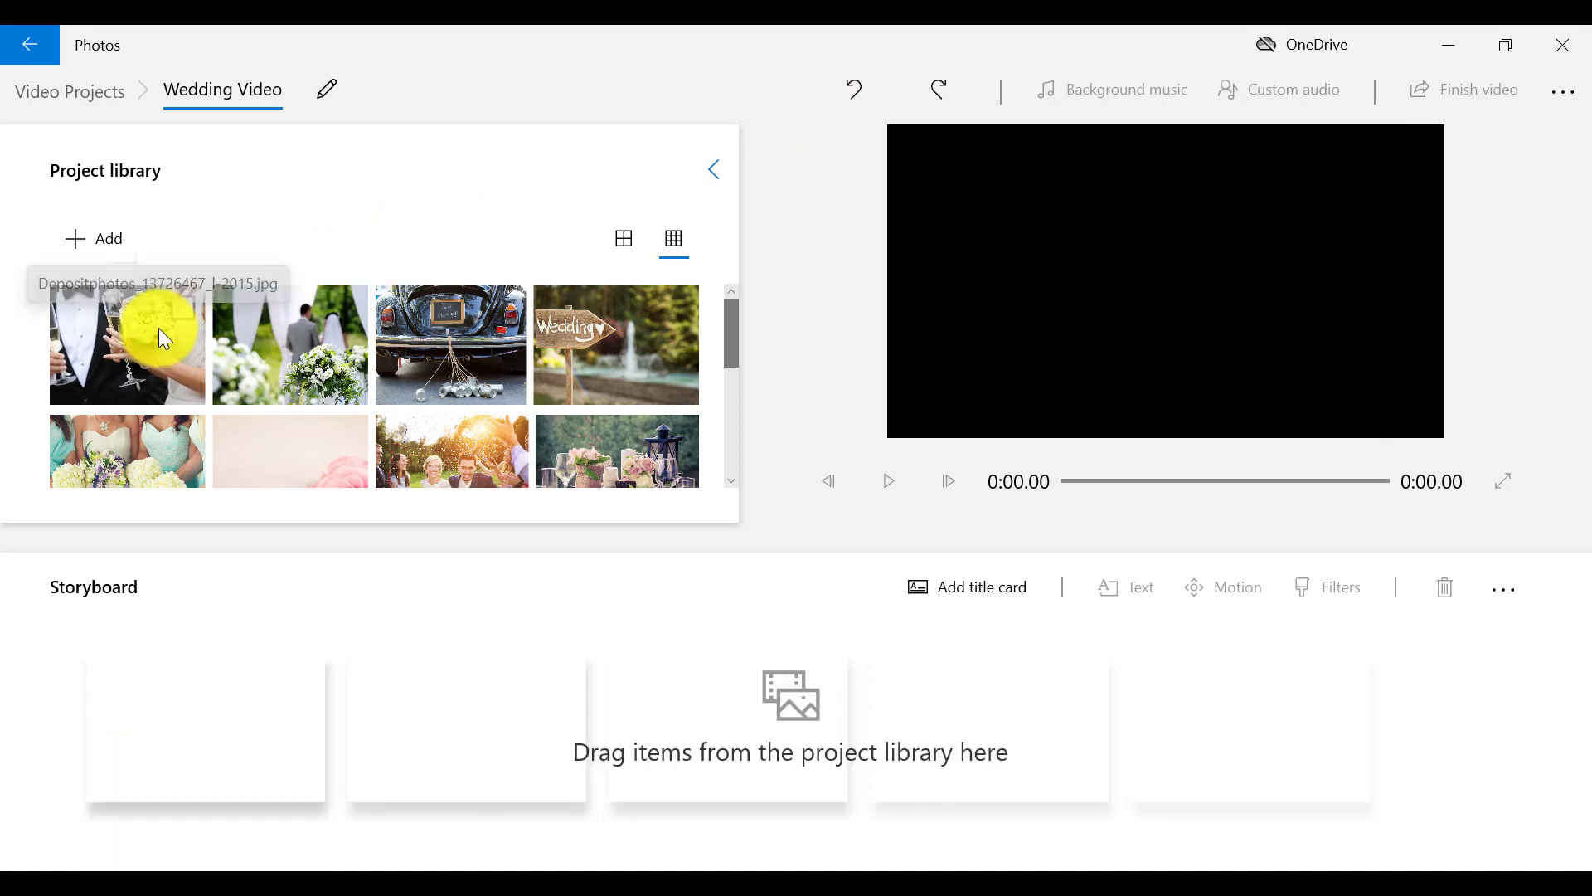
drag(158, 327, 237, 761)
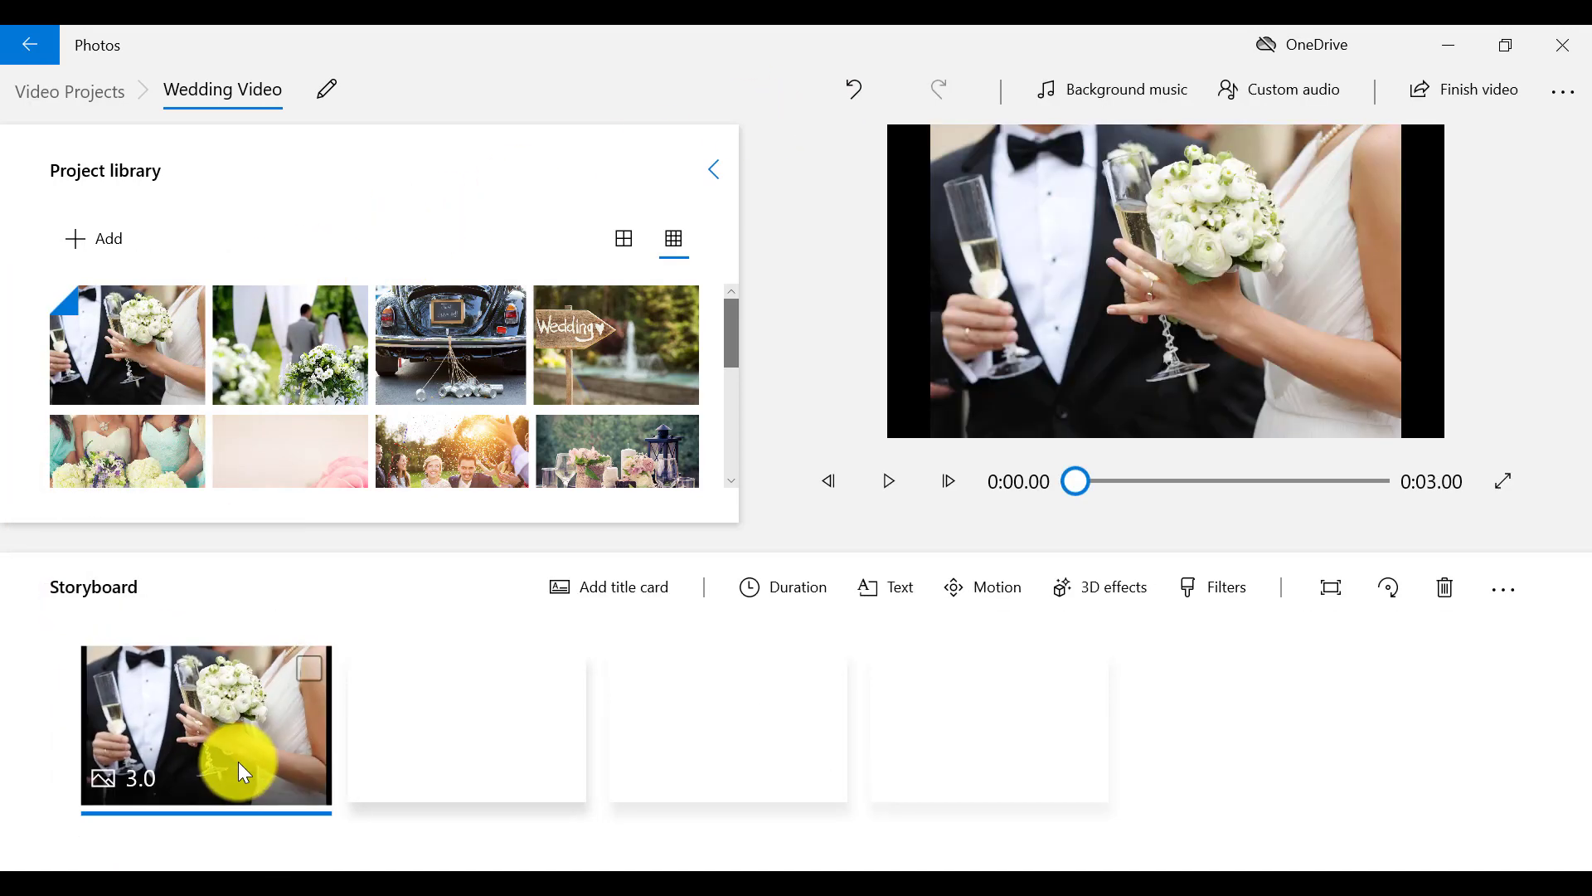
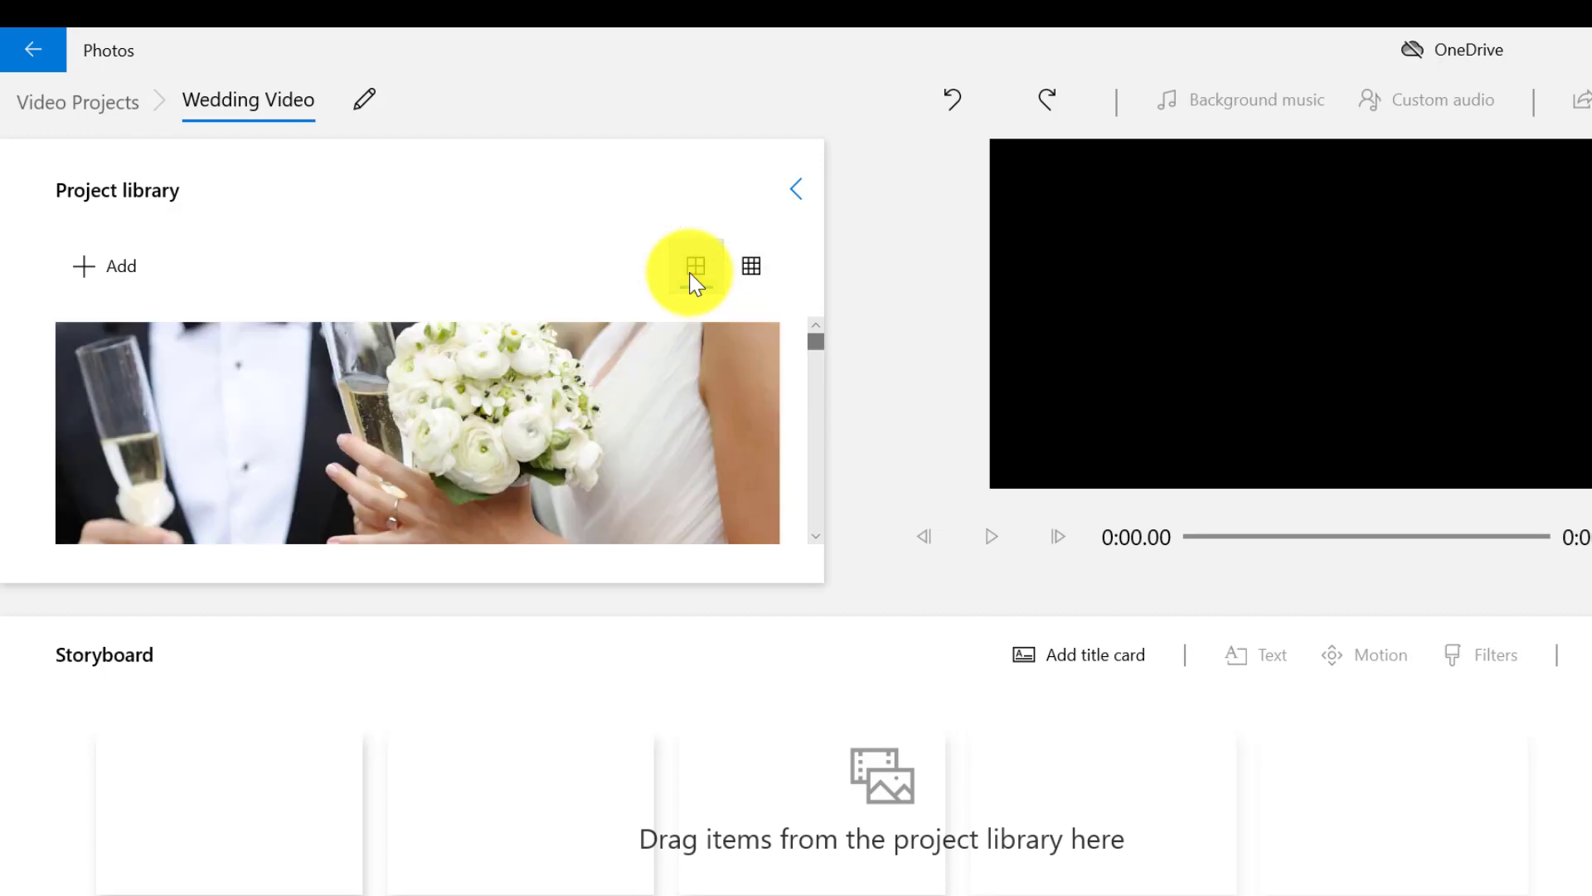
- Browse the large thumbnails in the project library and return to the small thumbnail view
drag(814, 349, 813, 403)
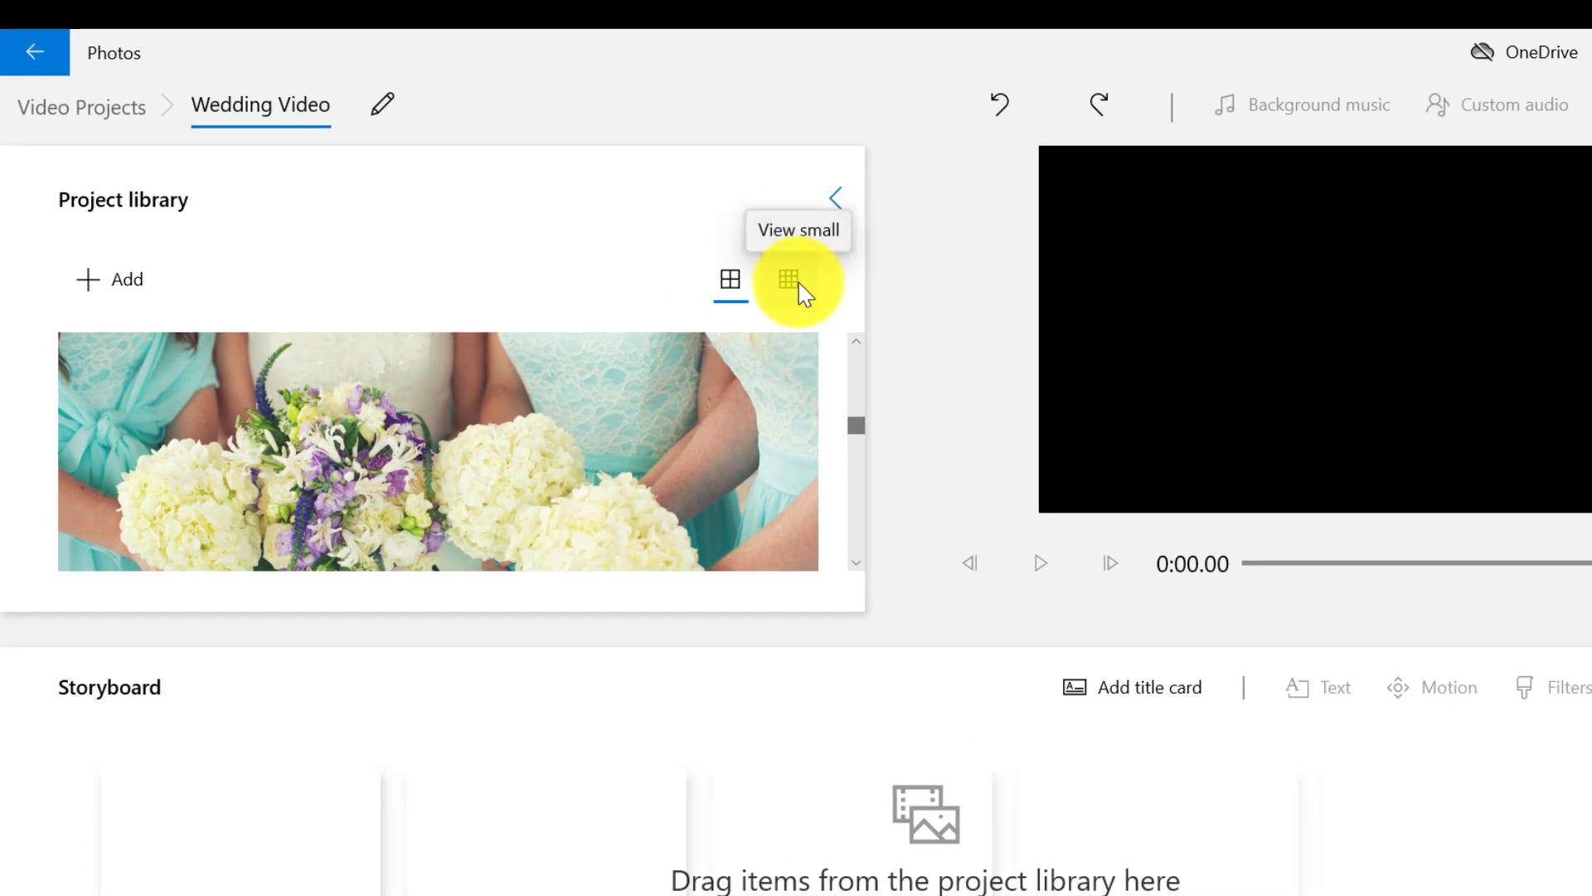
click(792, 282)
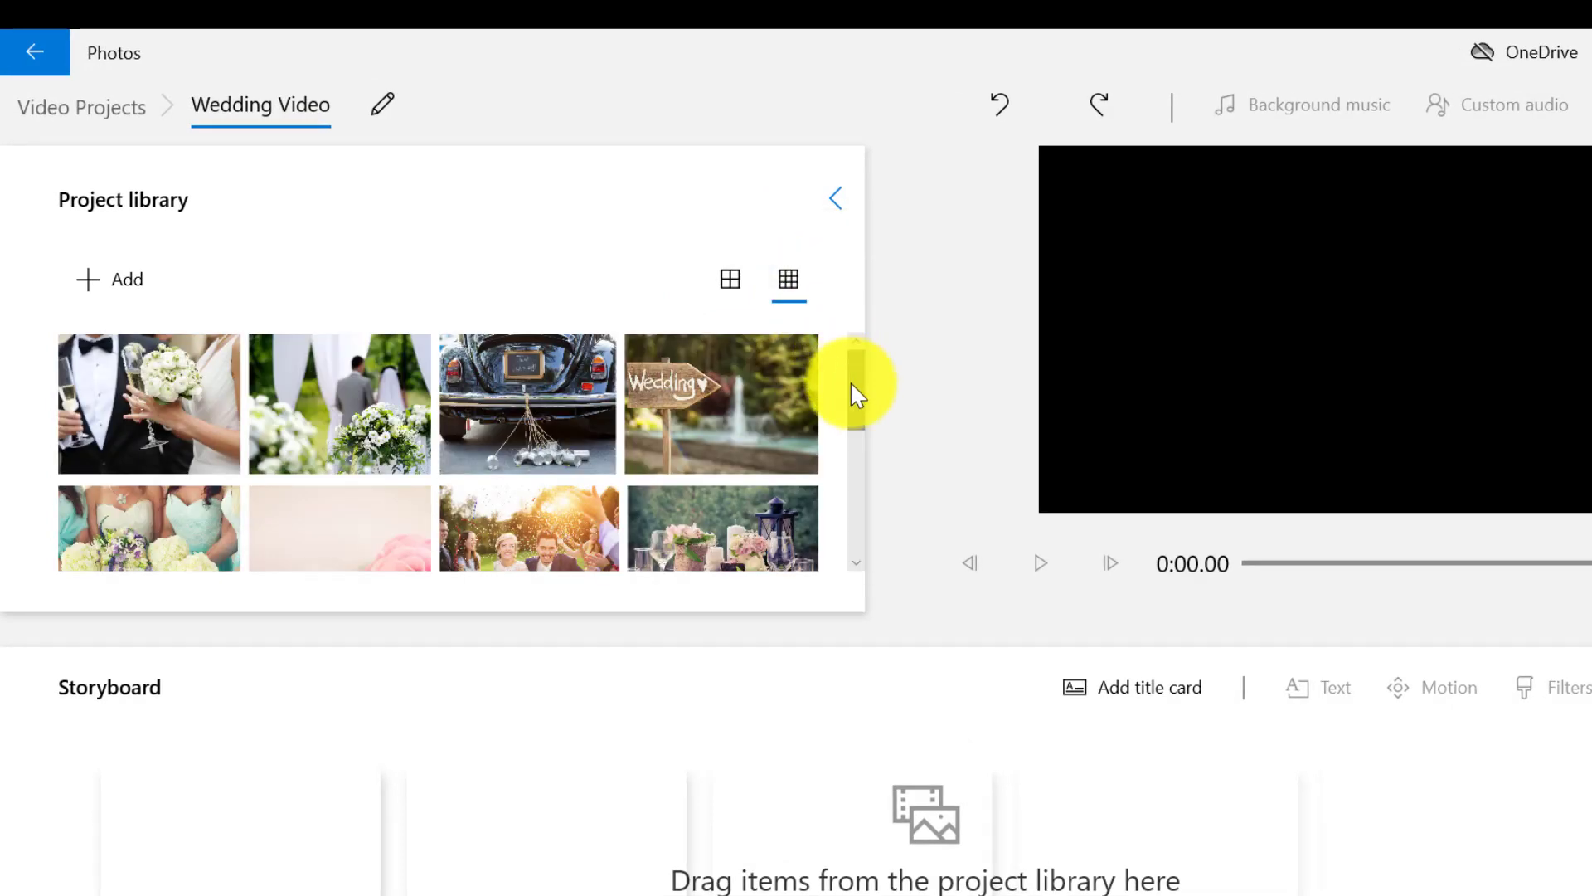
- Place the wedding dress video clip from the project library in the first storyboard position
drag(852, 380, 729, 420)
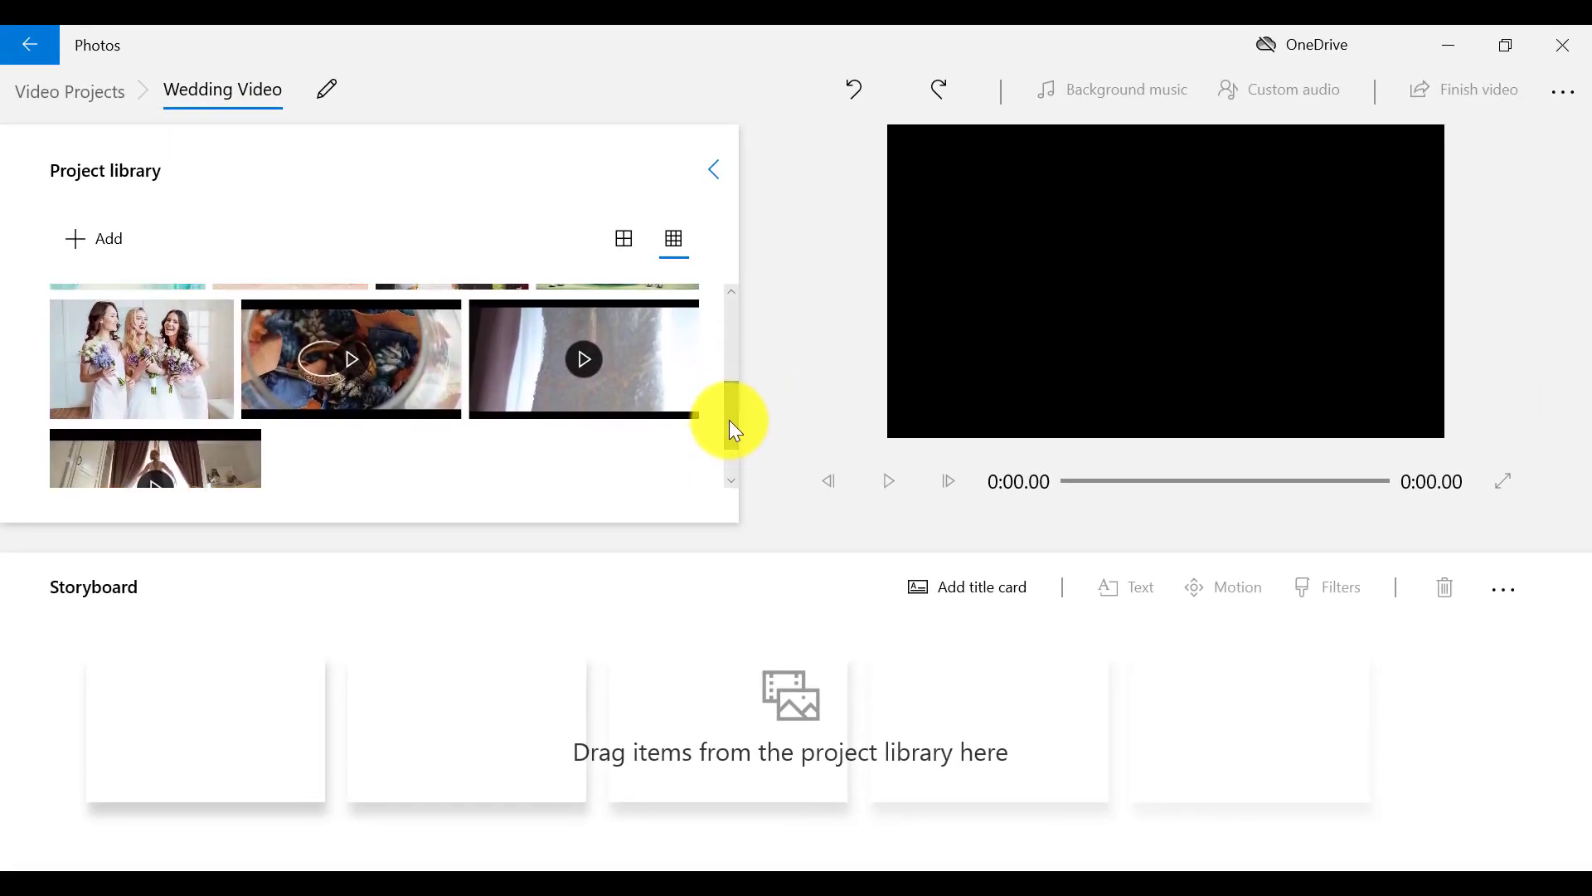
click(668, 338)
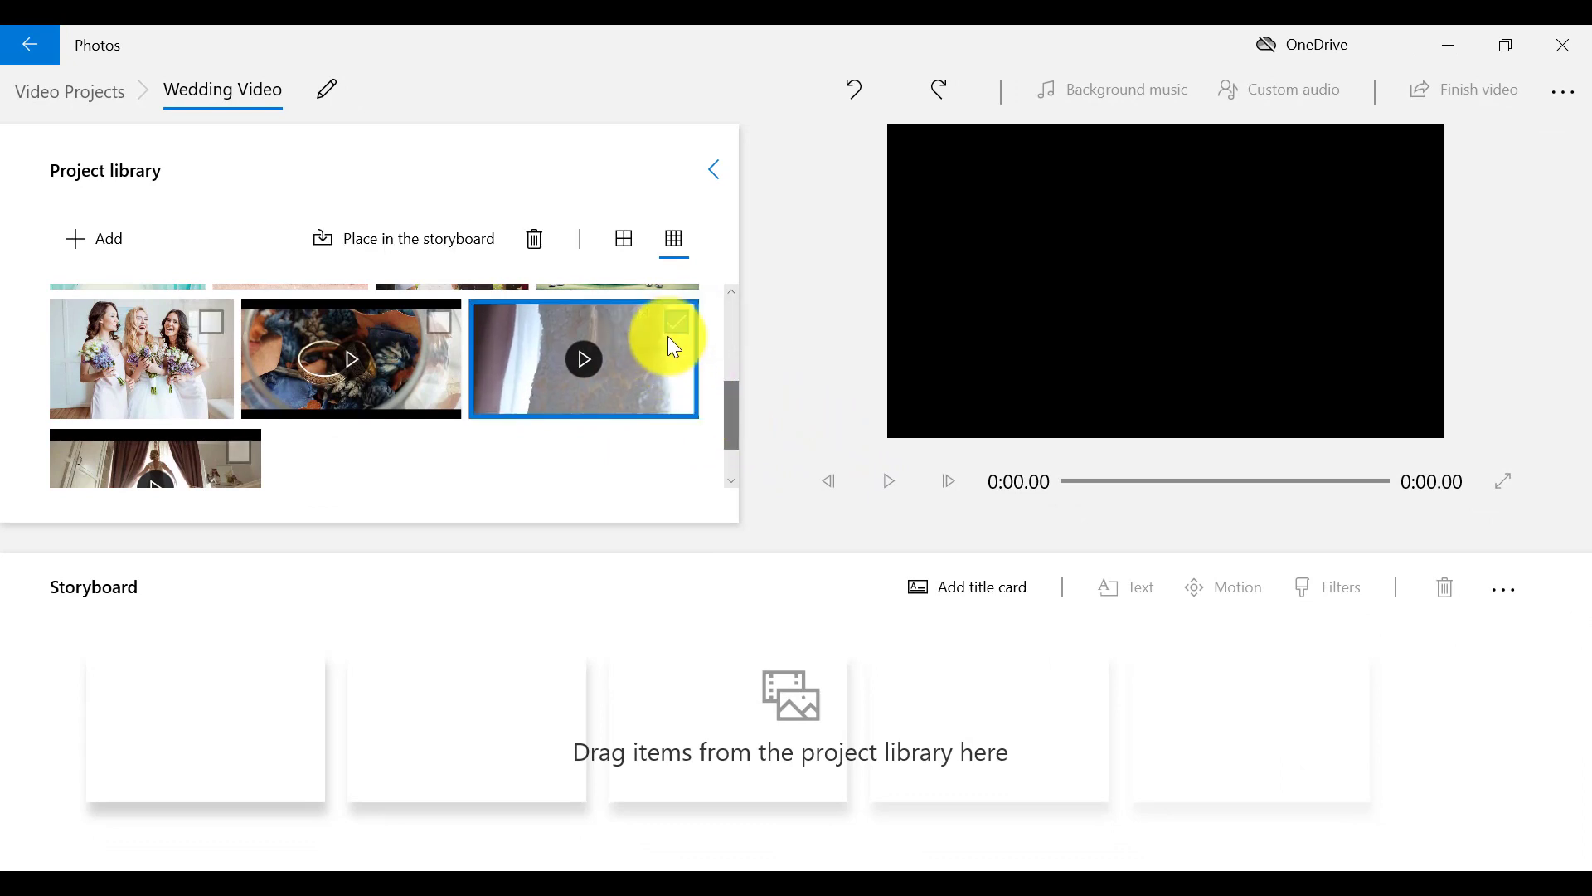
click(480, 247)
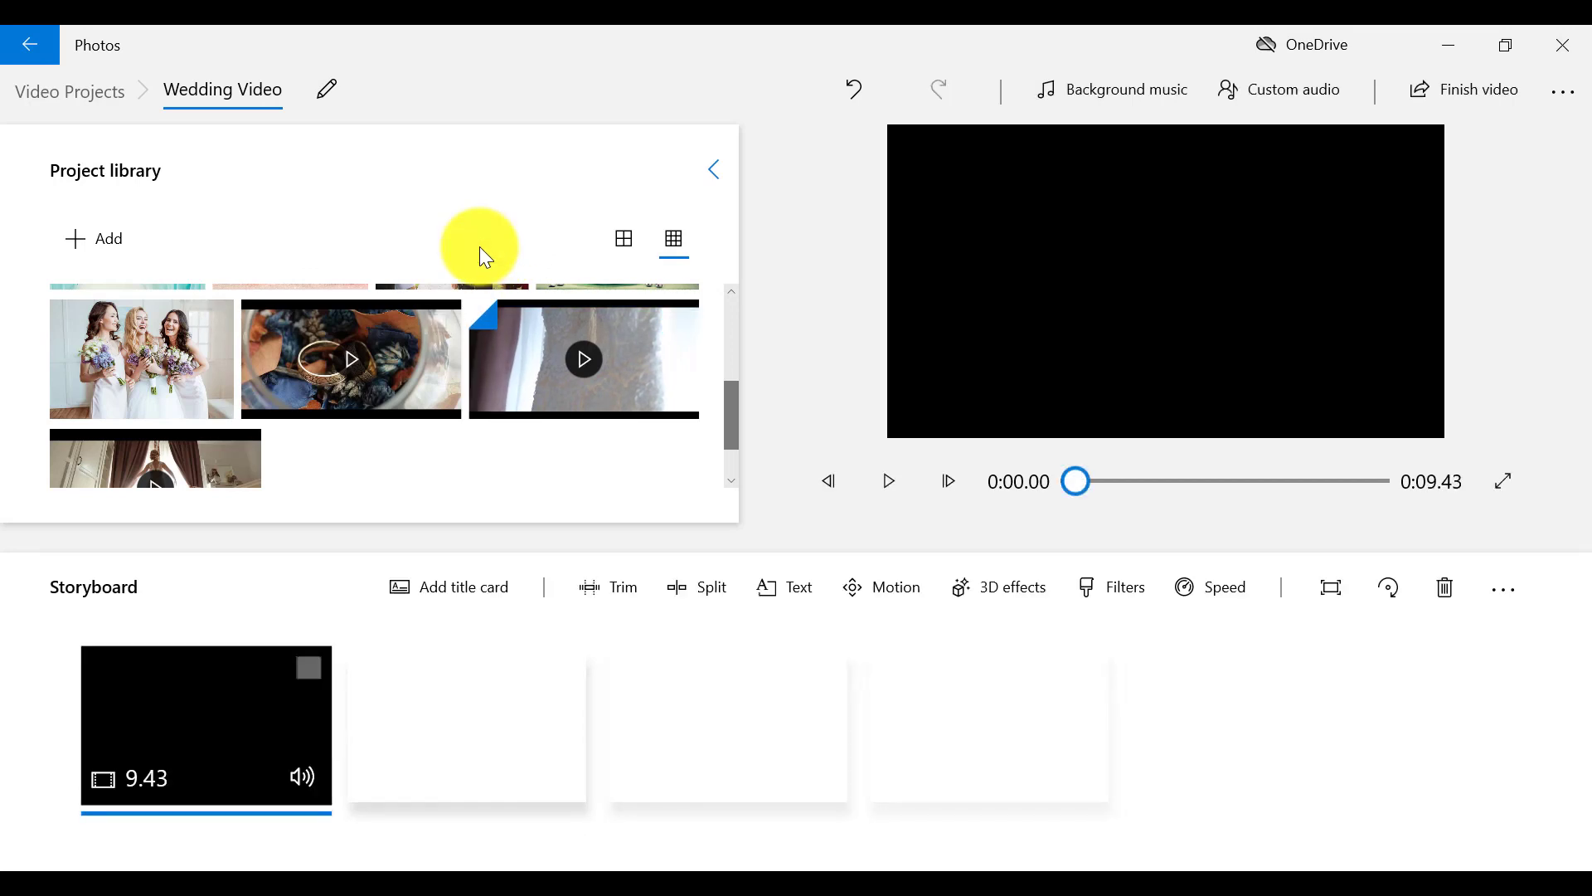
click(830, 98)
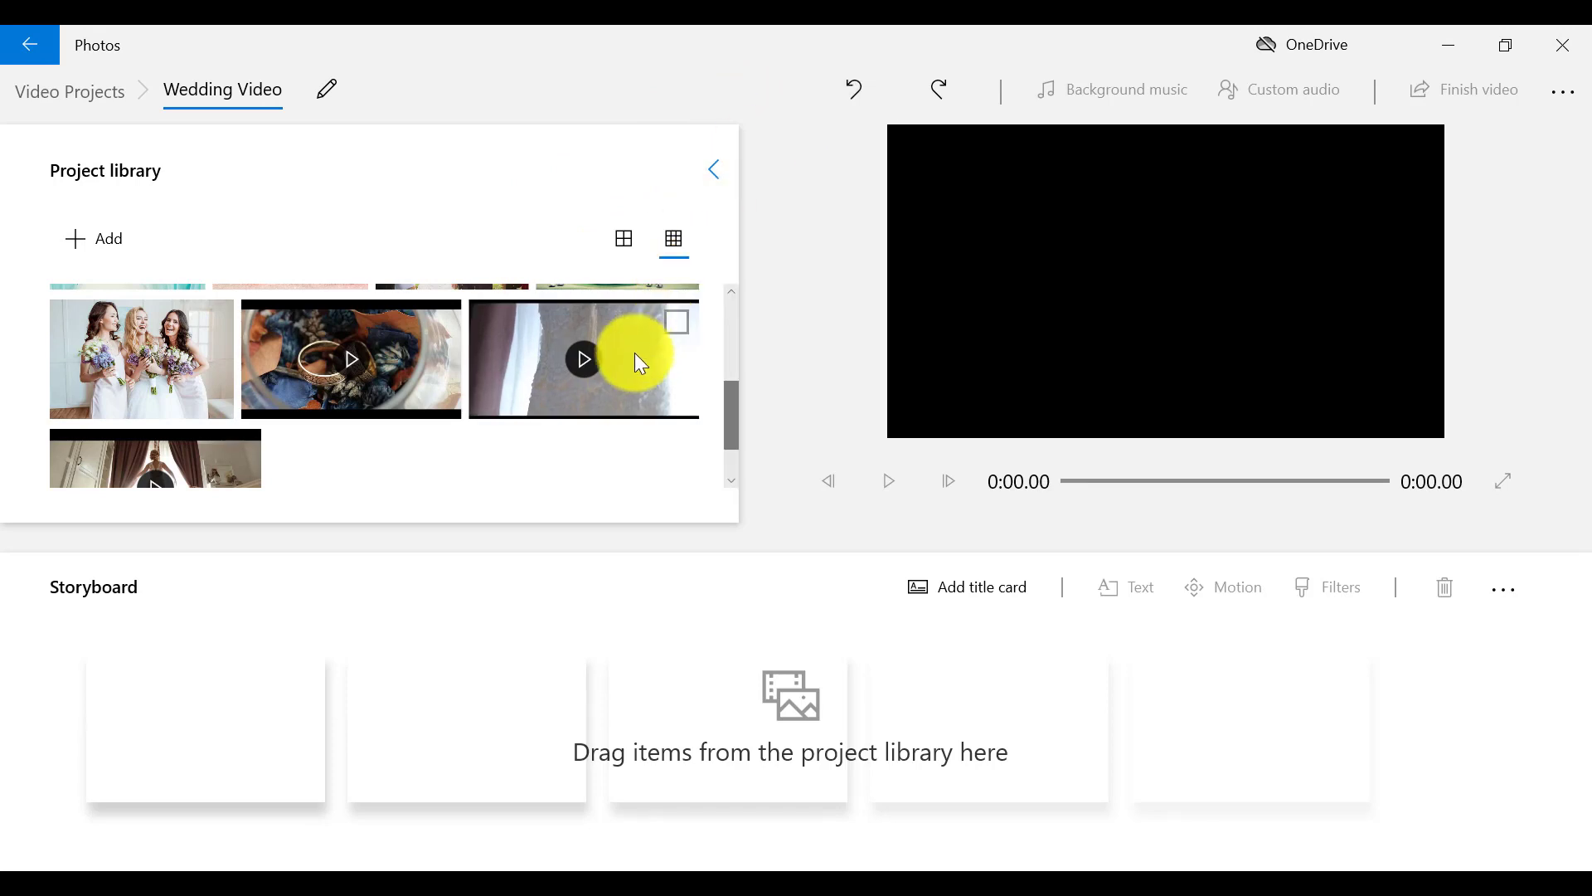
drag(635, 352, 240, 744)
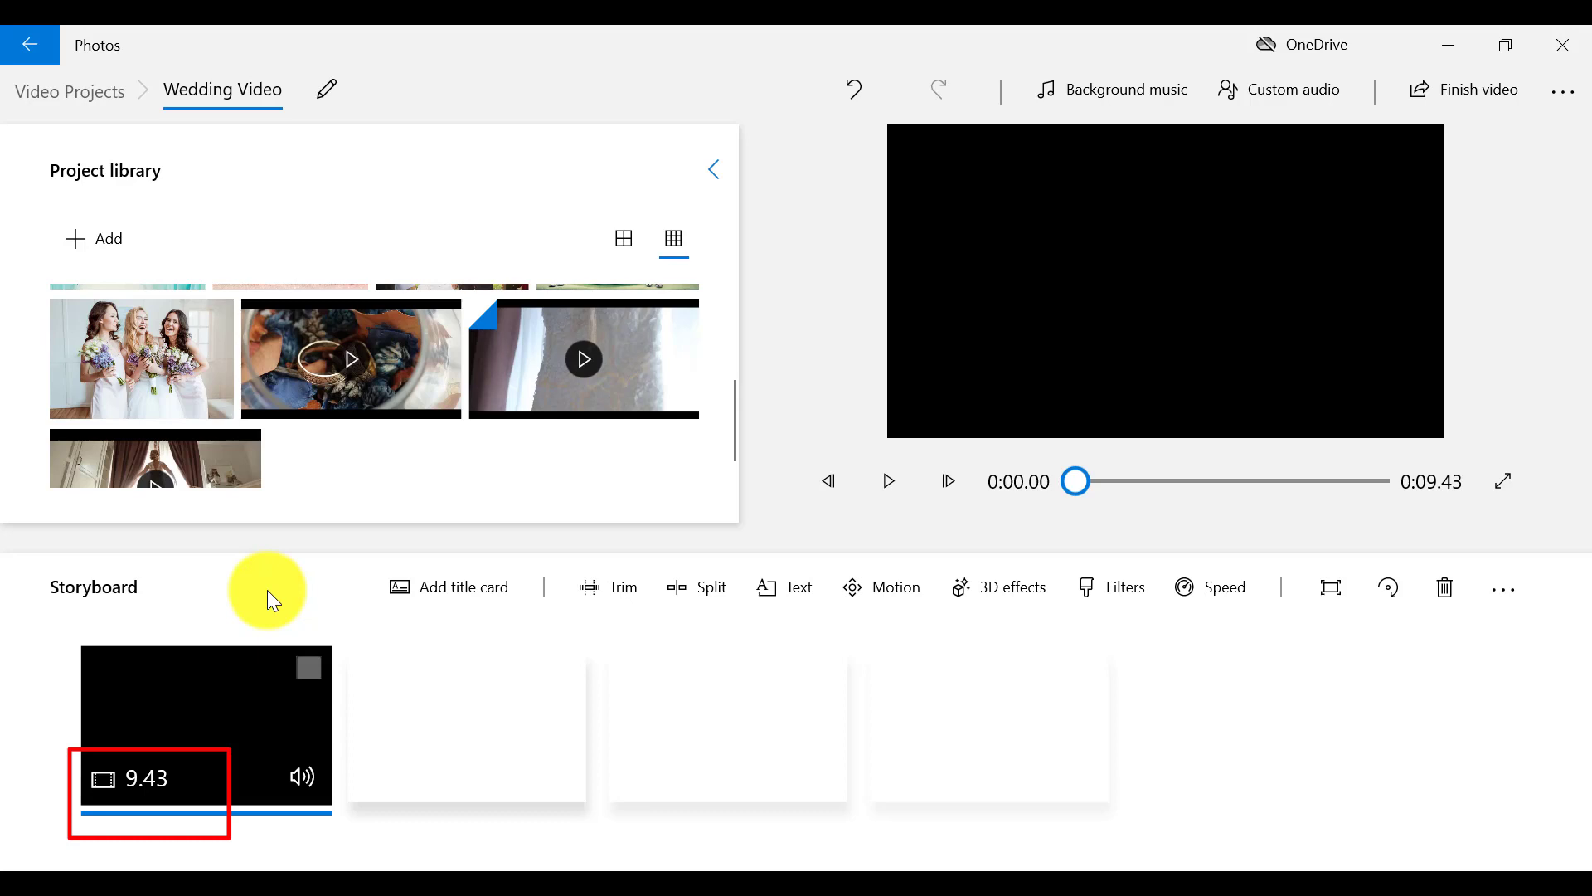
- Try the dress clip's volume slider, and play and scrub through the clip in the preview
click(300, 774)
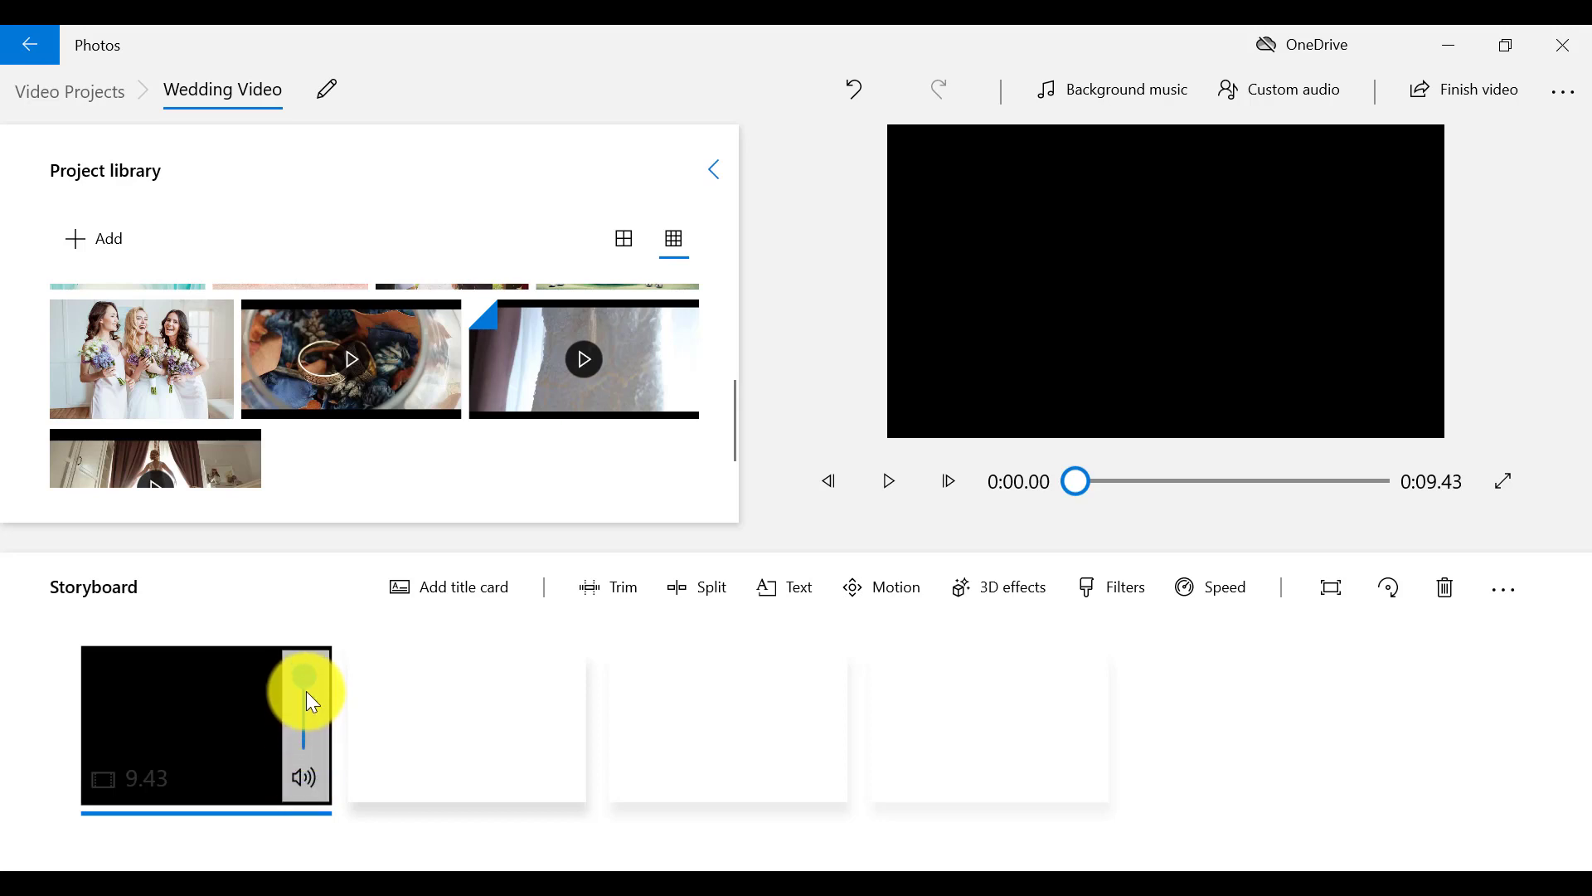
mouse_move(307, 682)
mouse_down()
mouse_move(306, 744)
mouse_move(302, 684)
mouse_up()
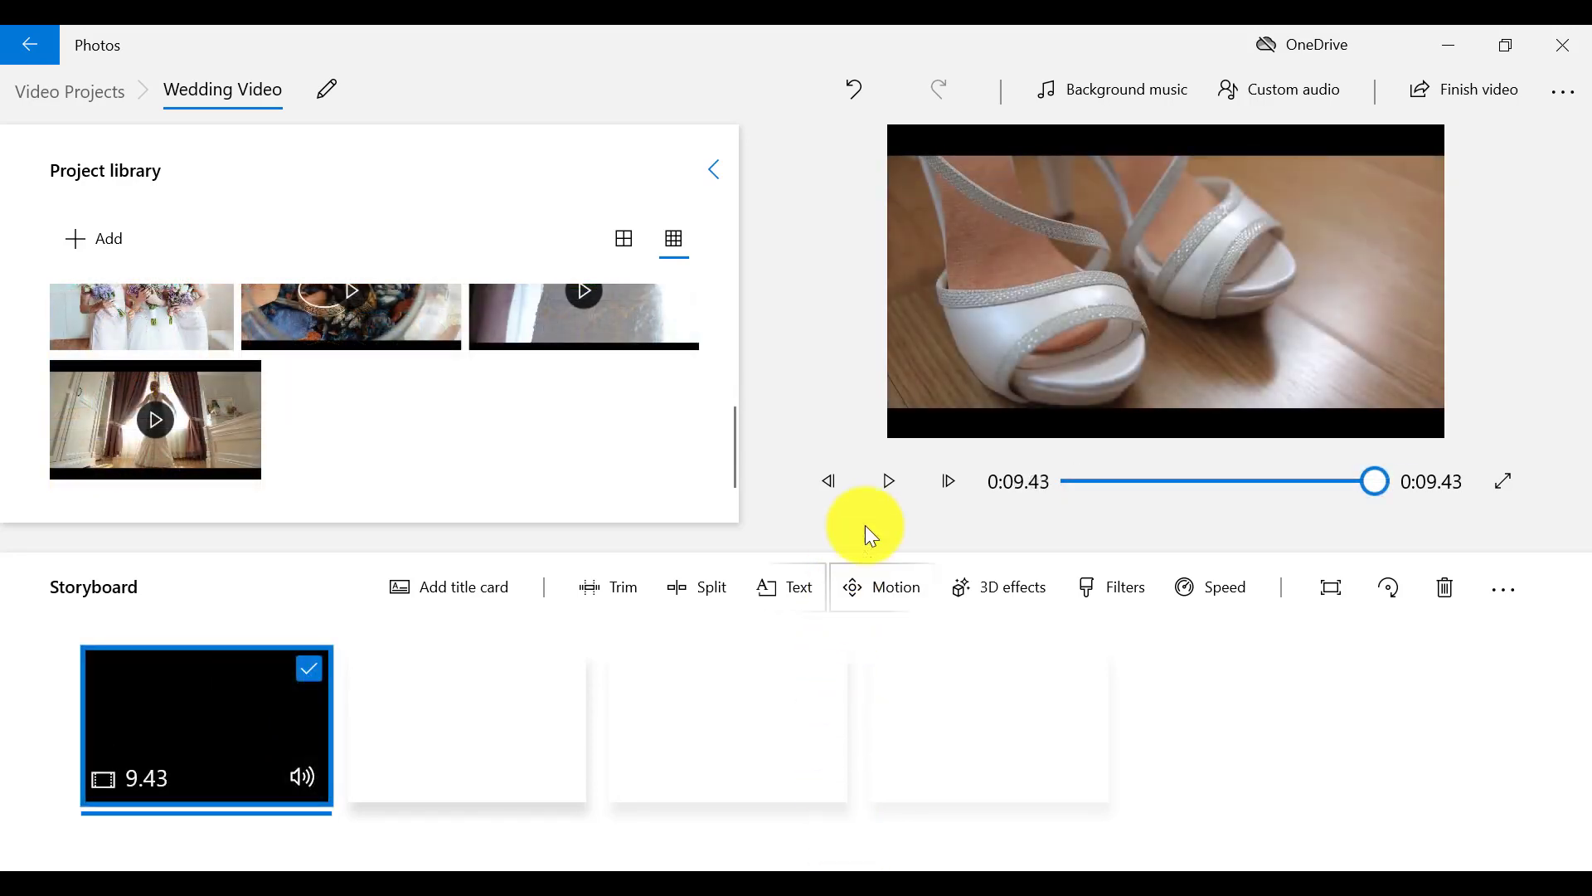
click(885, 485)
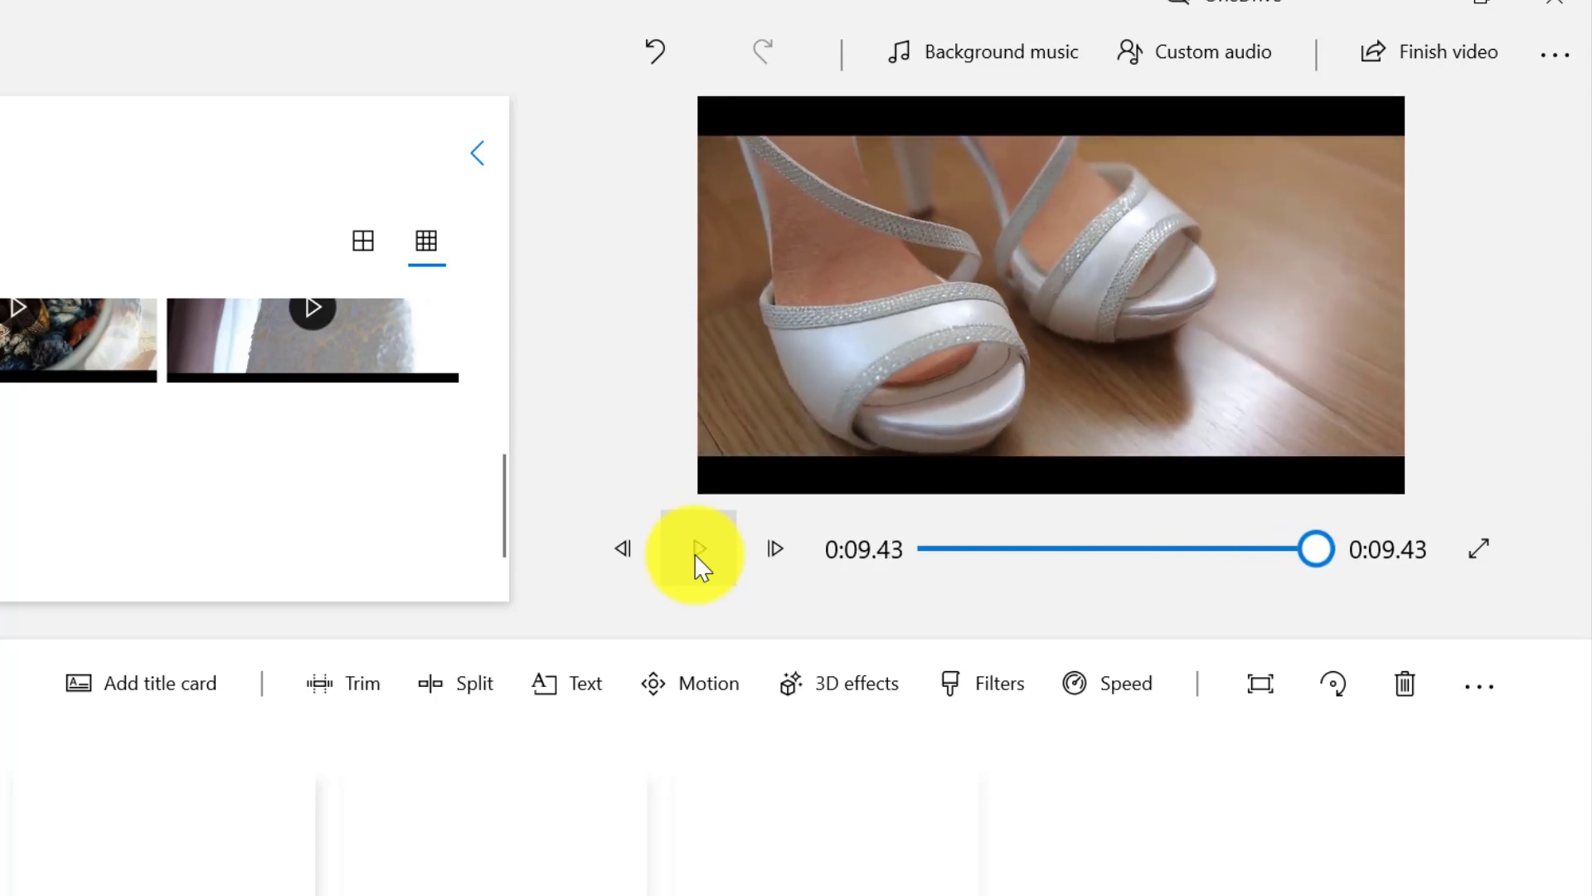
drag(1316, 549, 1199, 554)
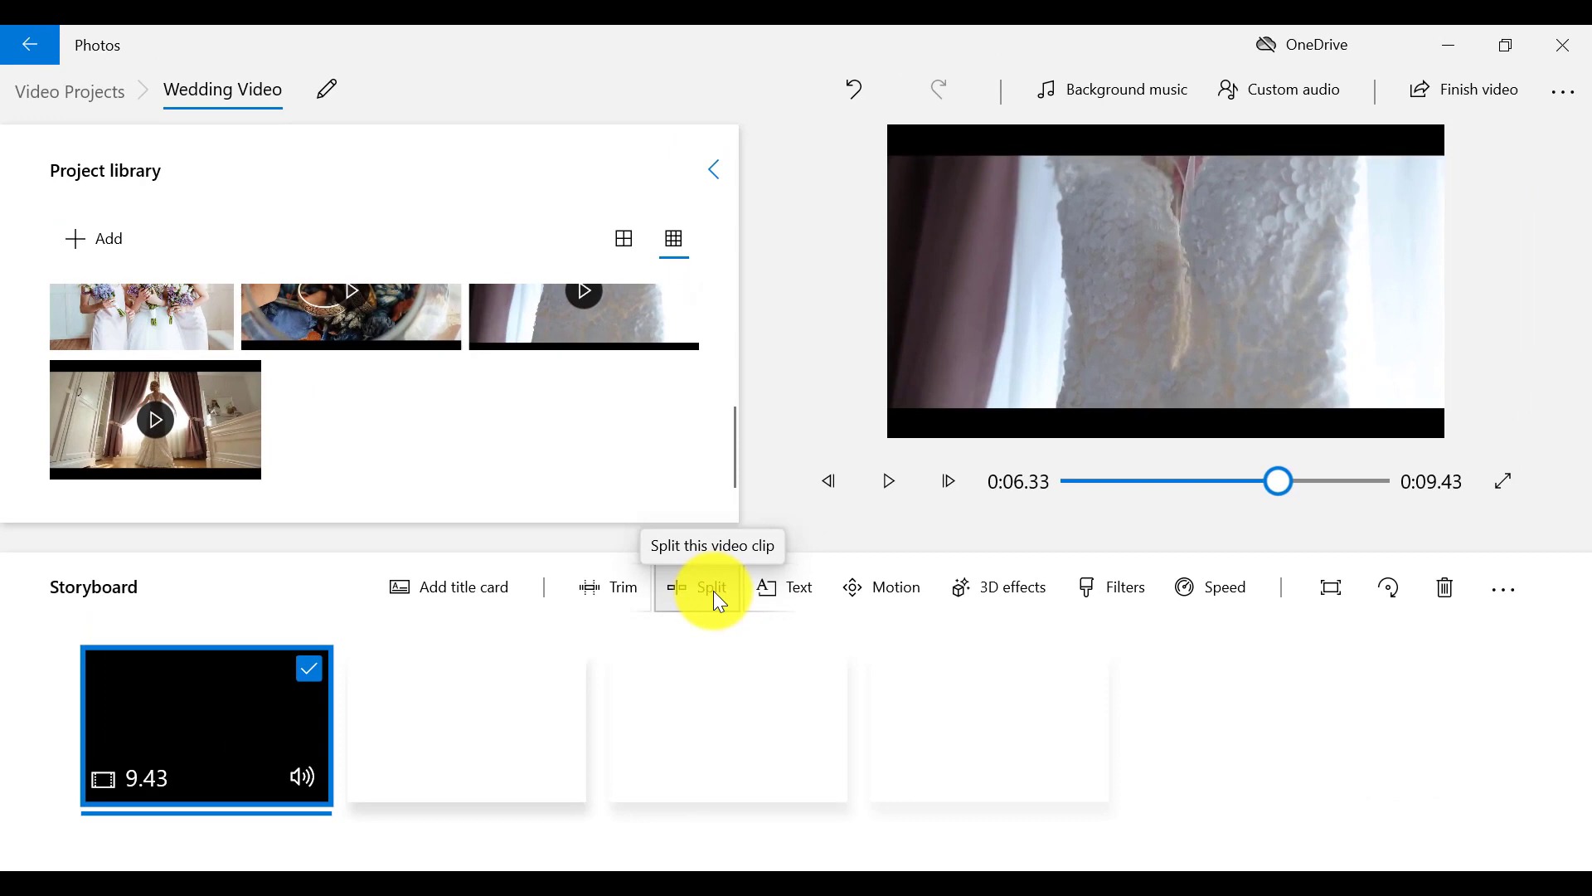
- Split the dress video clip in the storyboard at 0:04.70
click(713, 590)
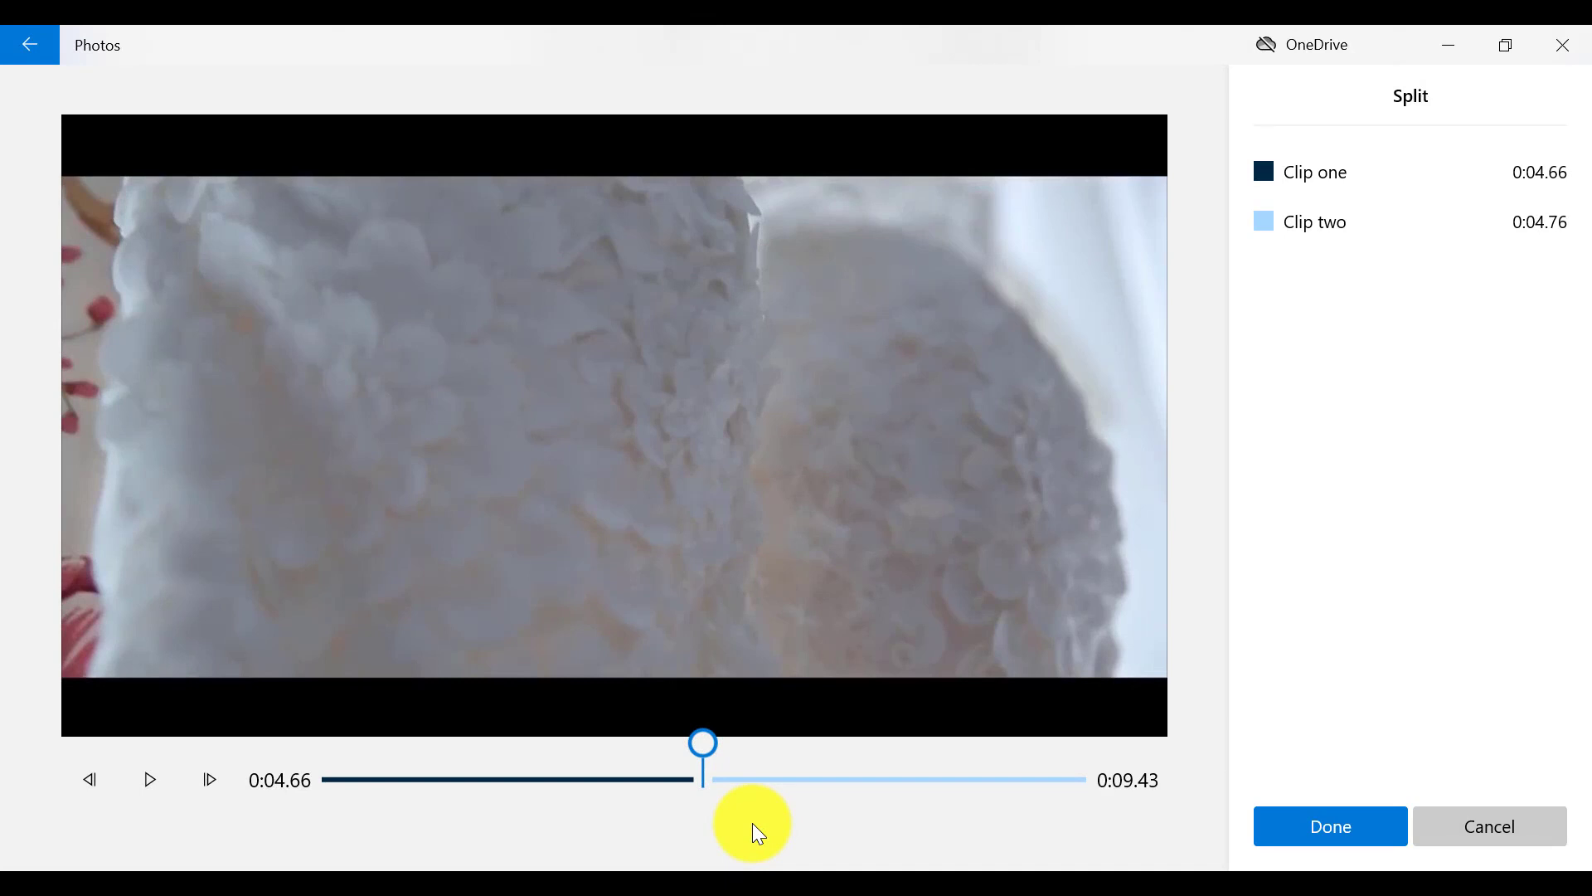
mouse_move(710, 749)
mouse_down()
mouse_move(913, 764)
mouse_move(695, 748)
mouse_move(897, 761)
mouse_move(712, 740)
mouse_up()
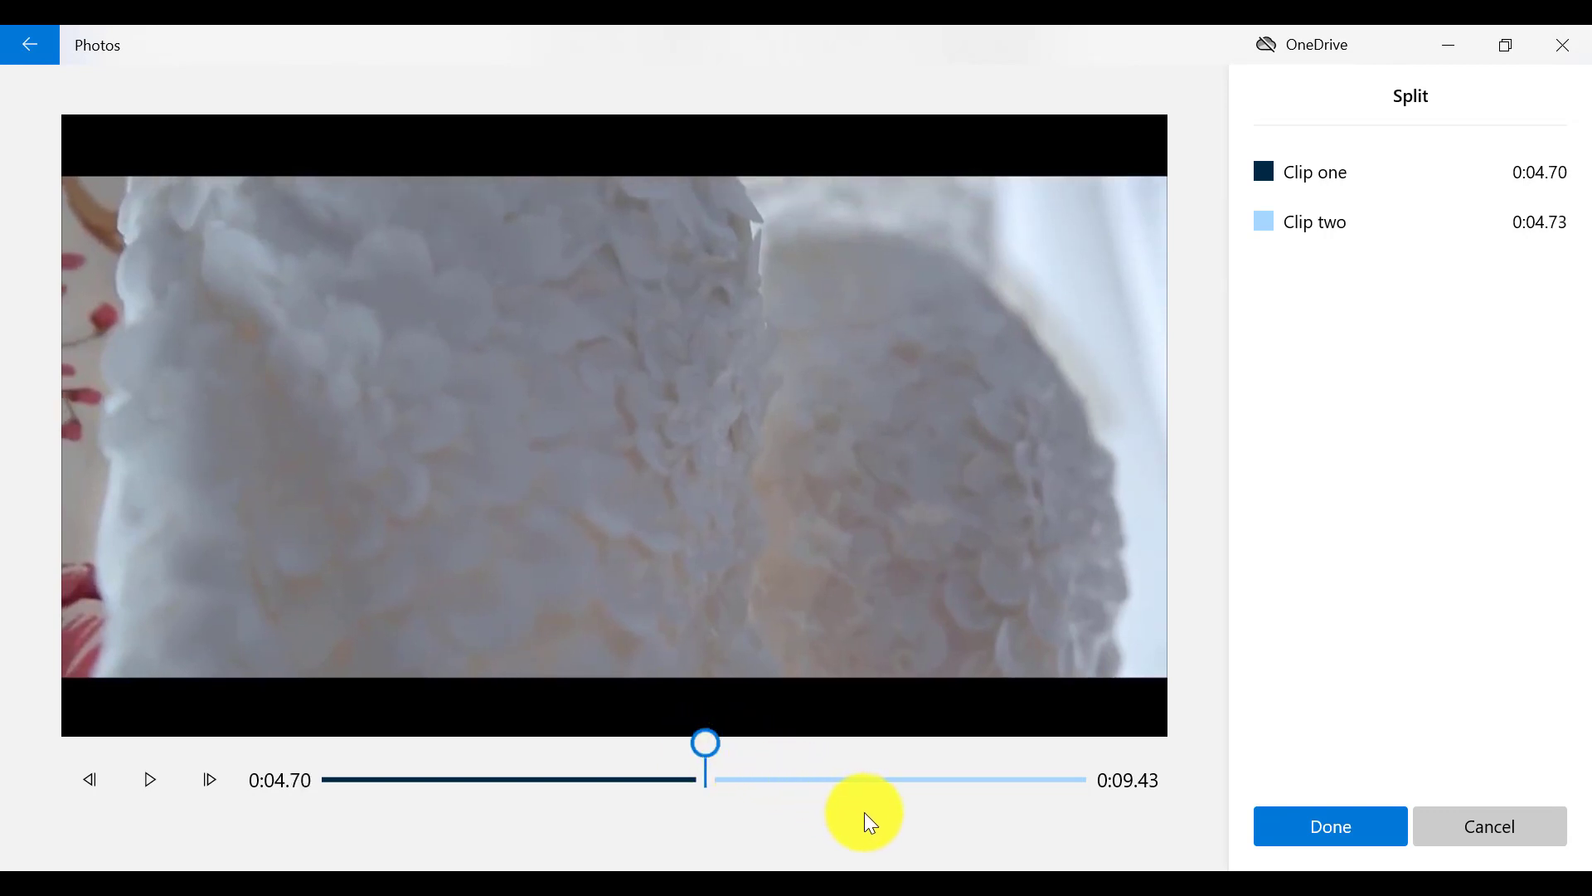
click(1339, 828)
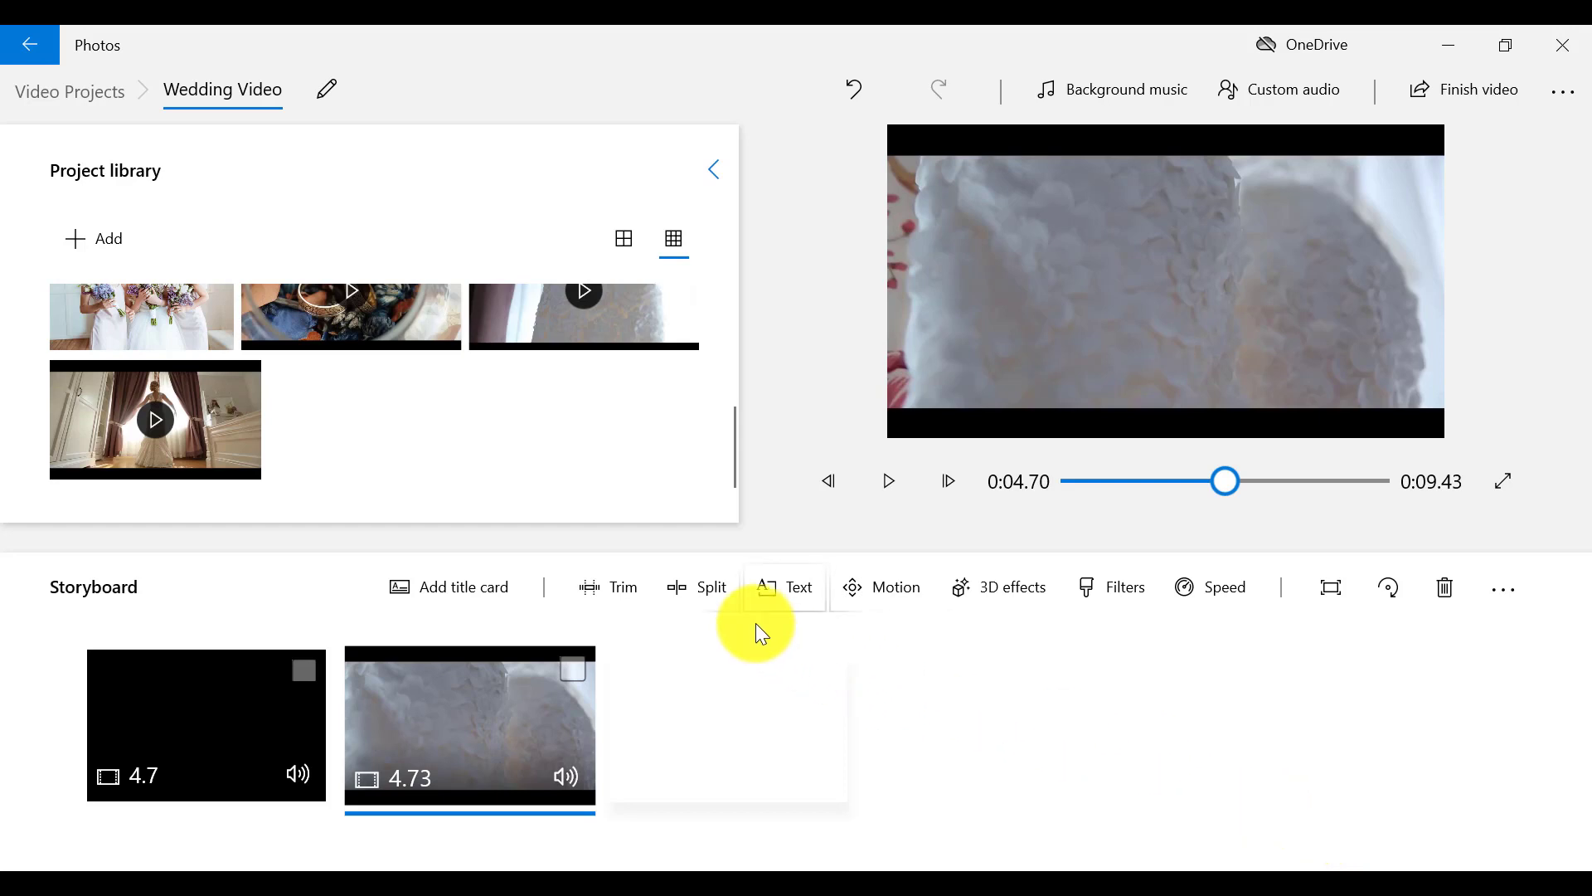
- Split the second storyboard clip again at 0:02.46, where the bridal shoes are shown
click(721, 593)
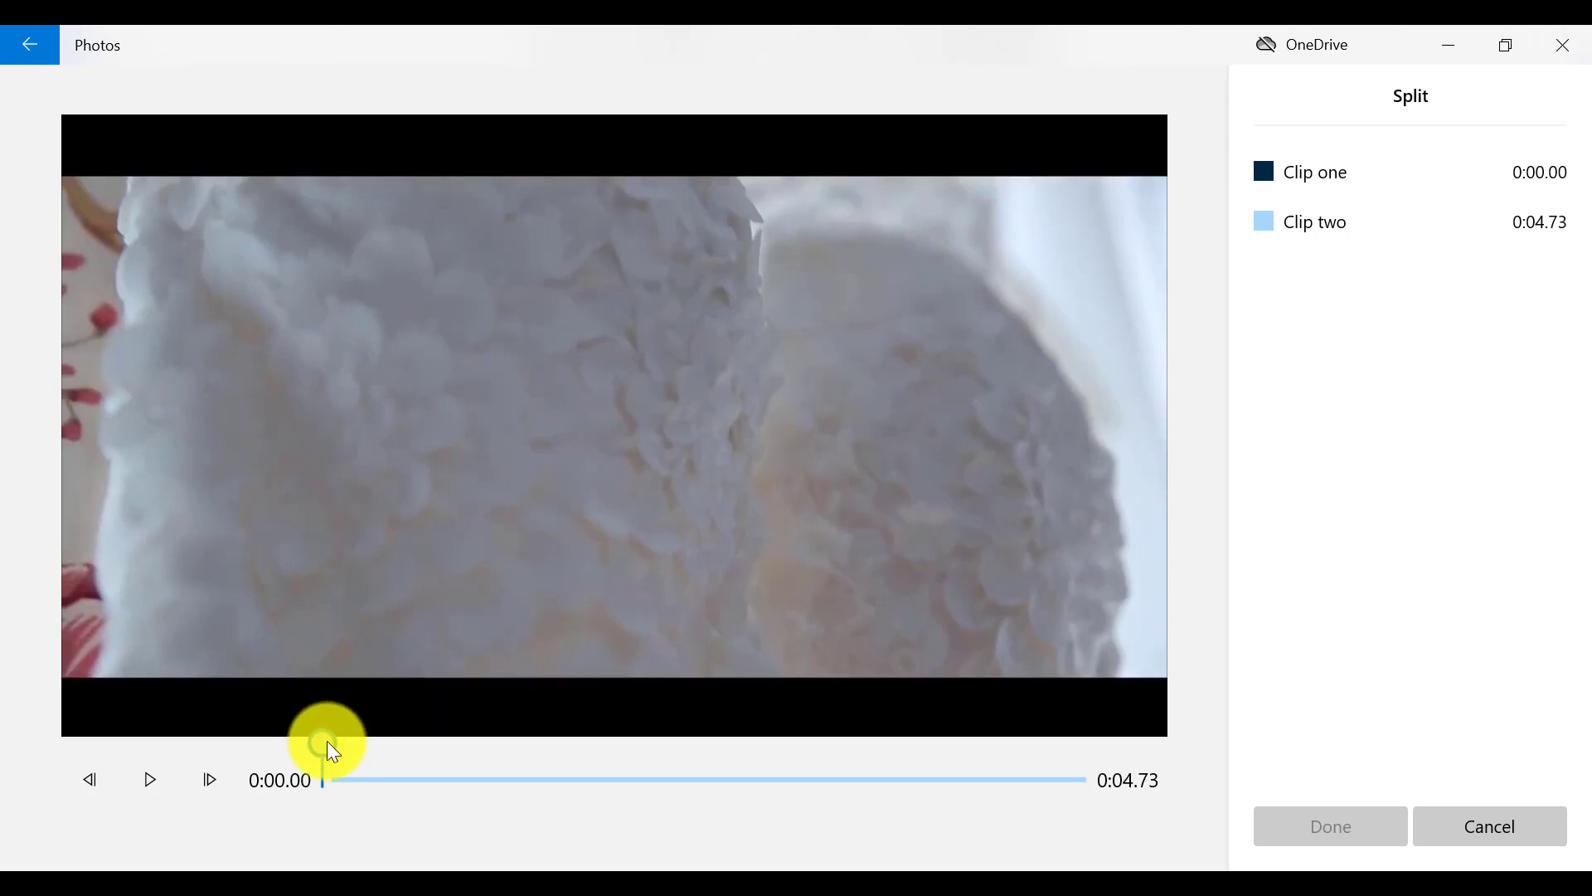
drag(327, 740, 731, 768)
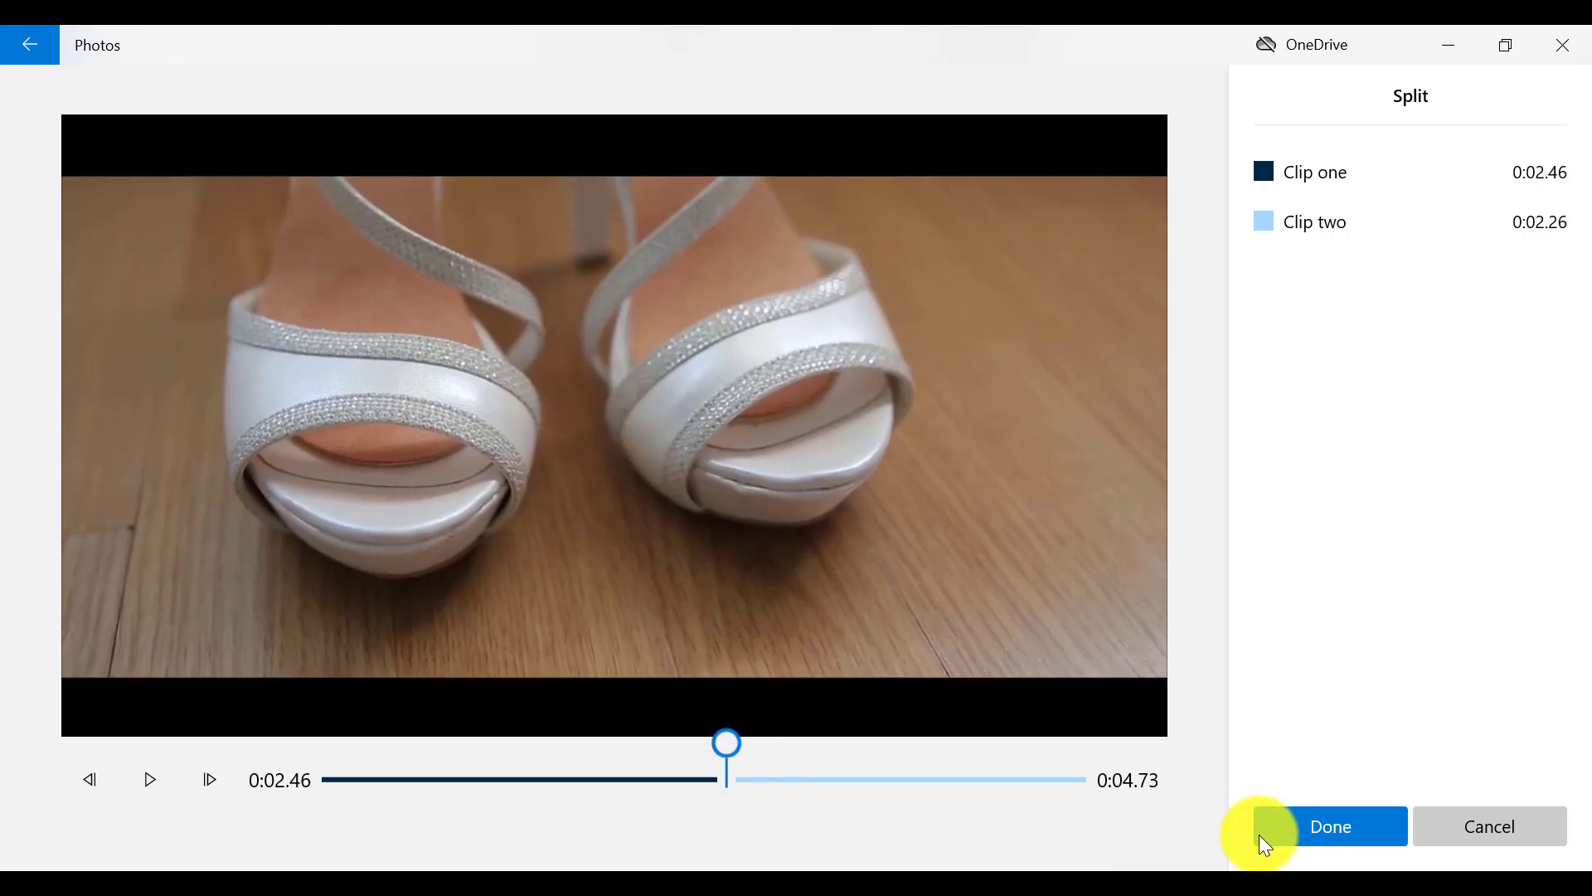
click(1295, 828)
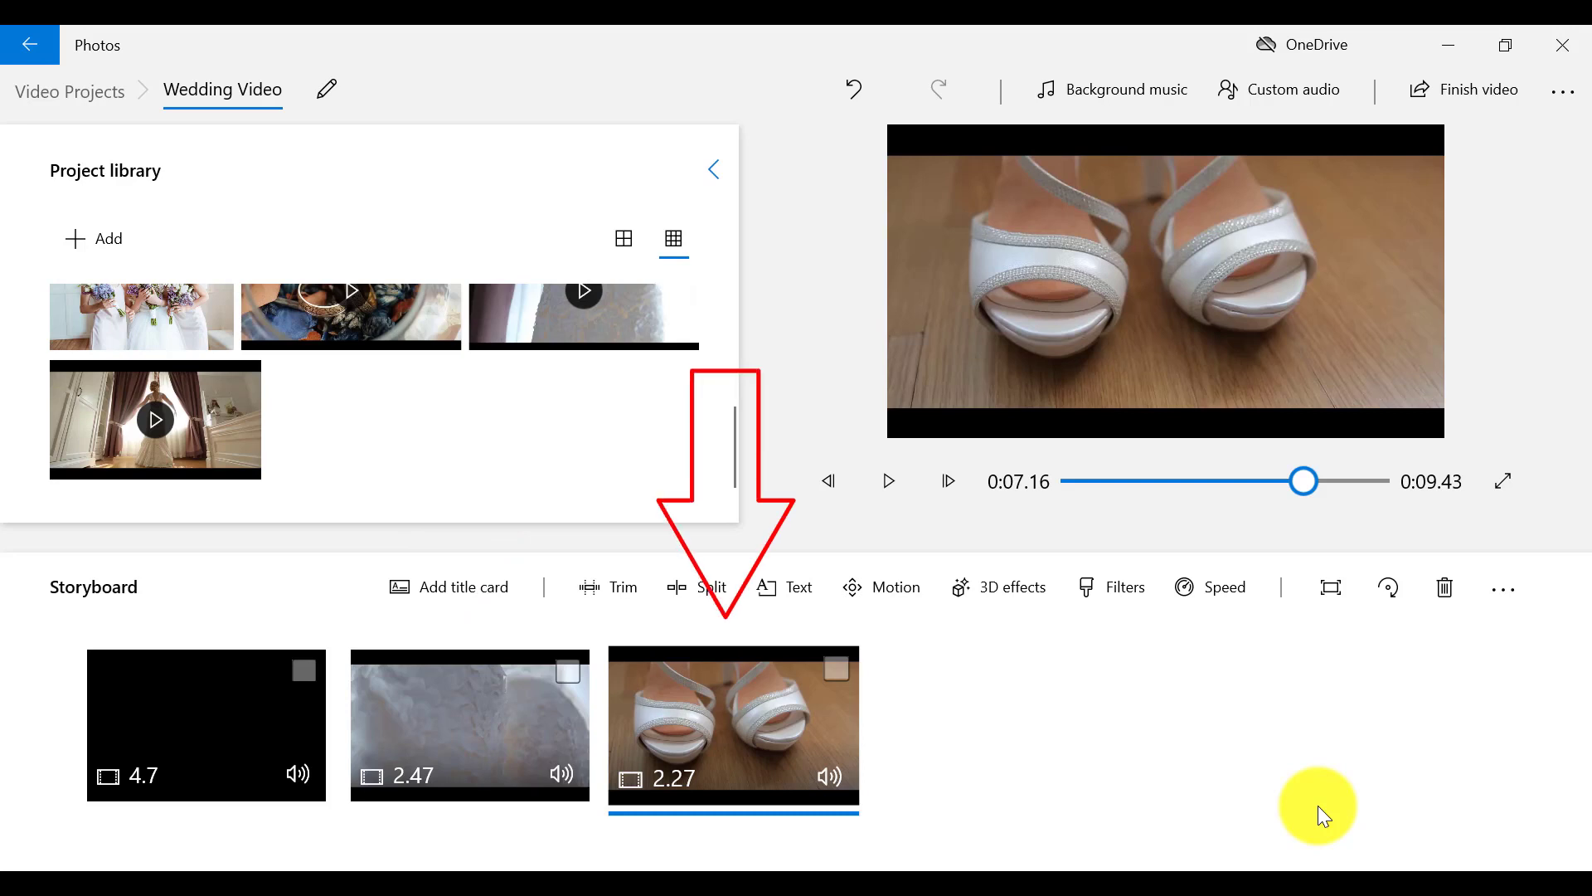
- Delete the middle clip from the storyboard and play the remaining two clips in the preview
key(ctrl+z)
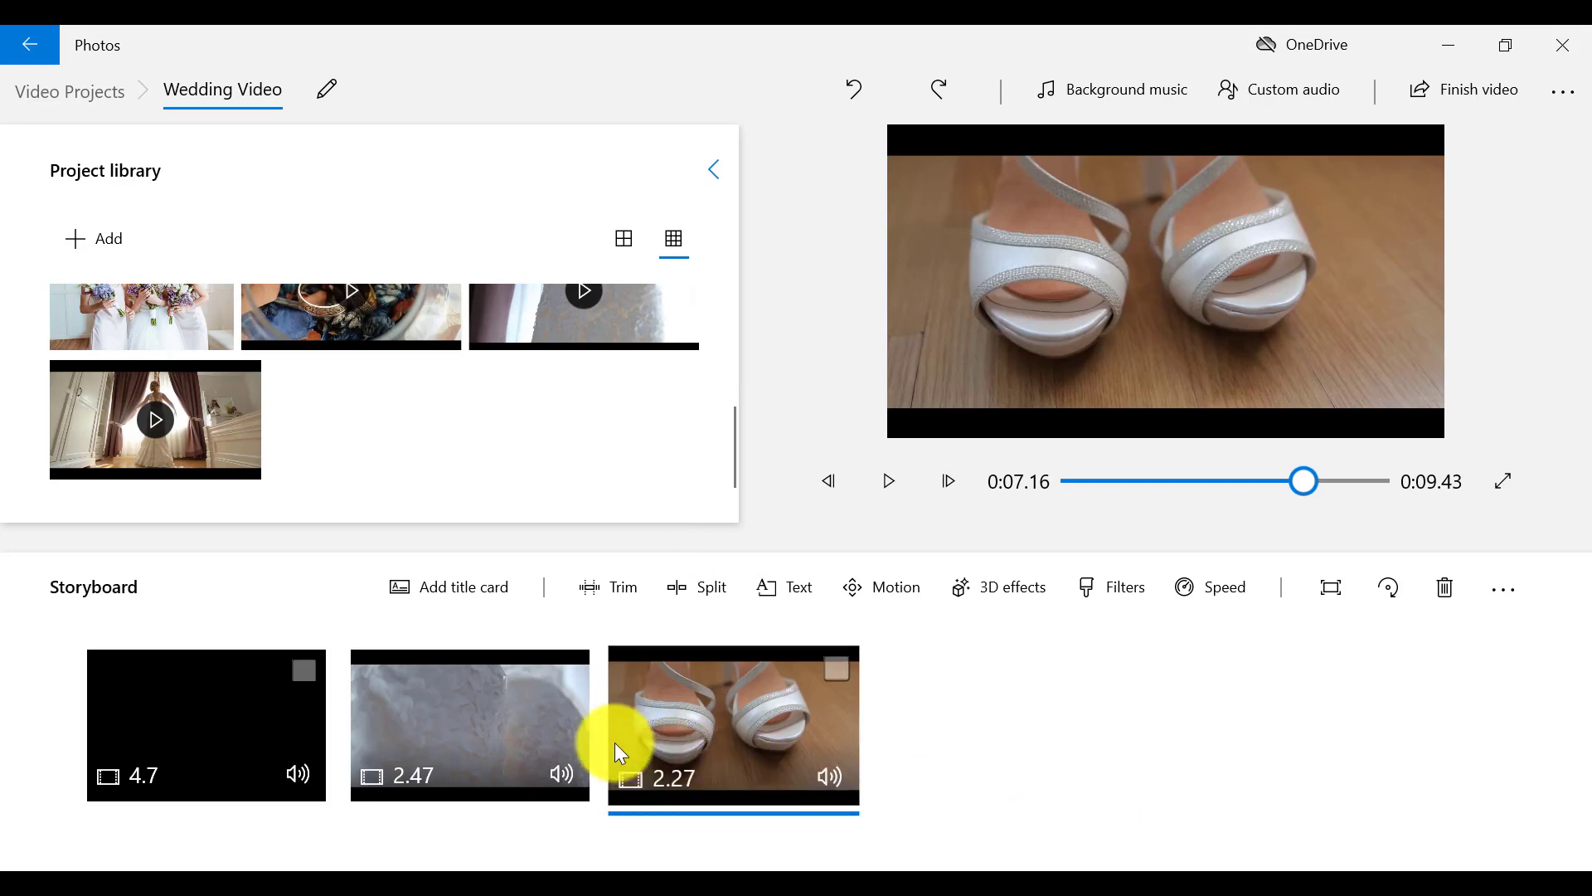
click(539, 730)
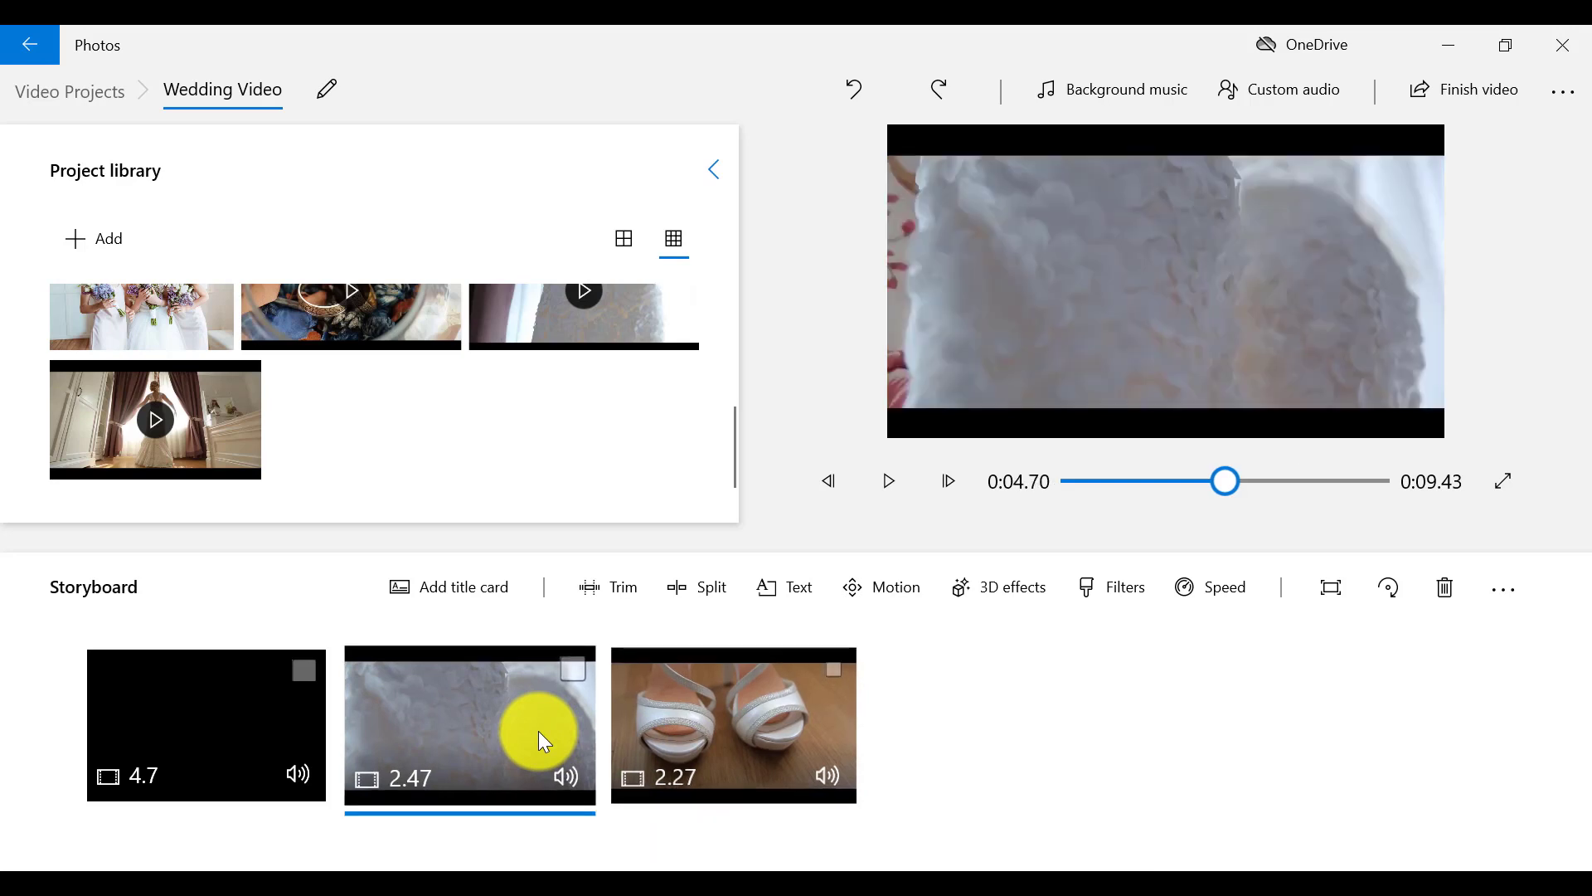
key(Delete)
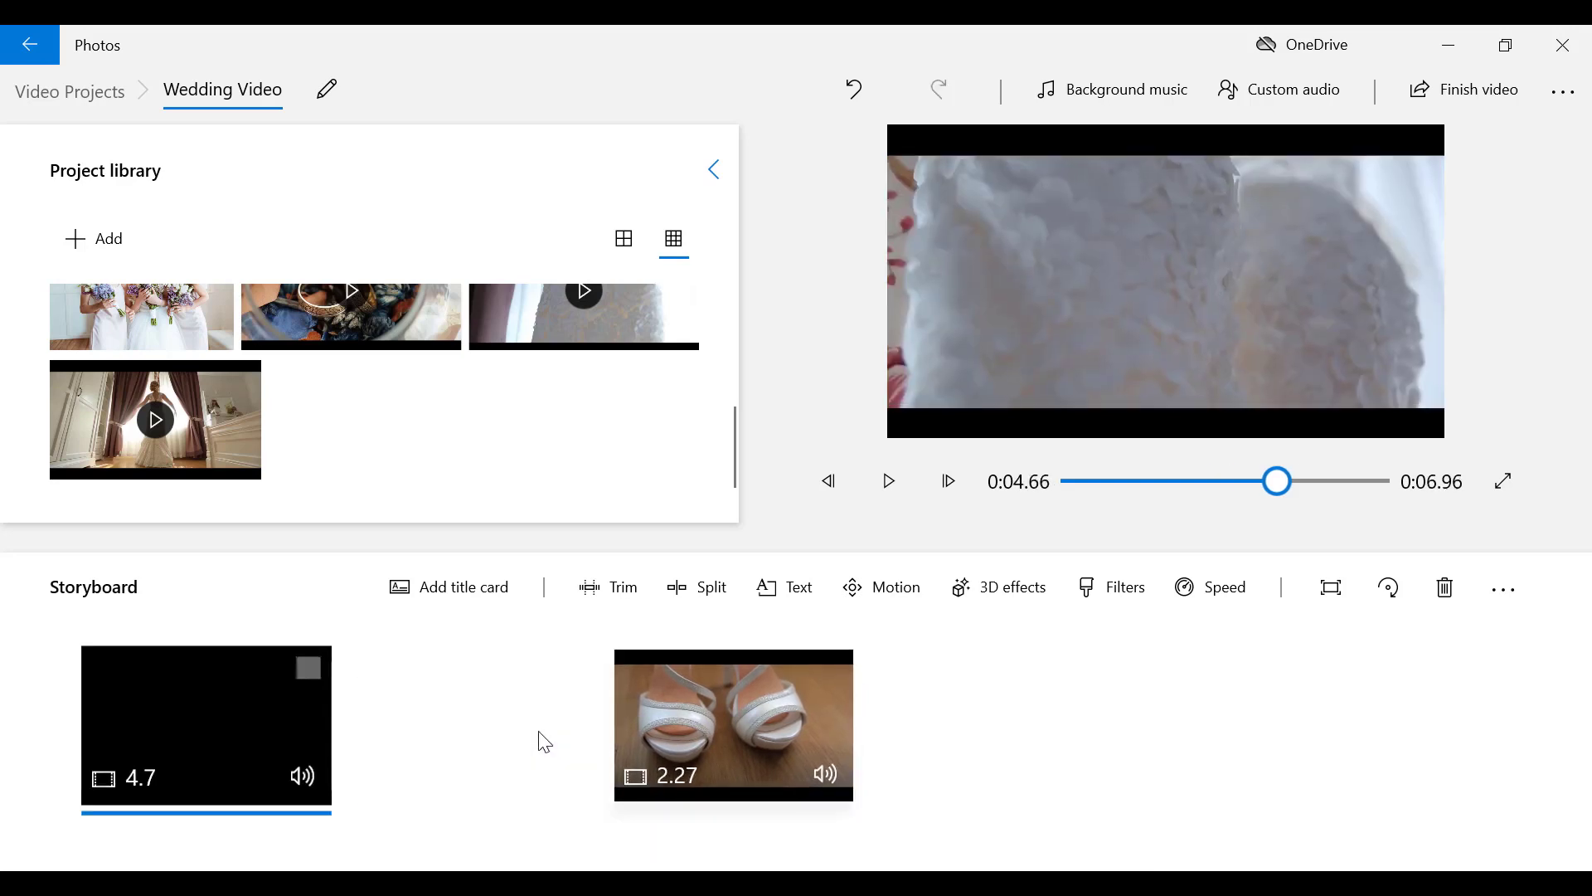
click(652, 819)
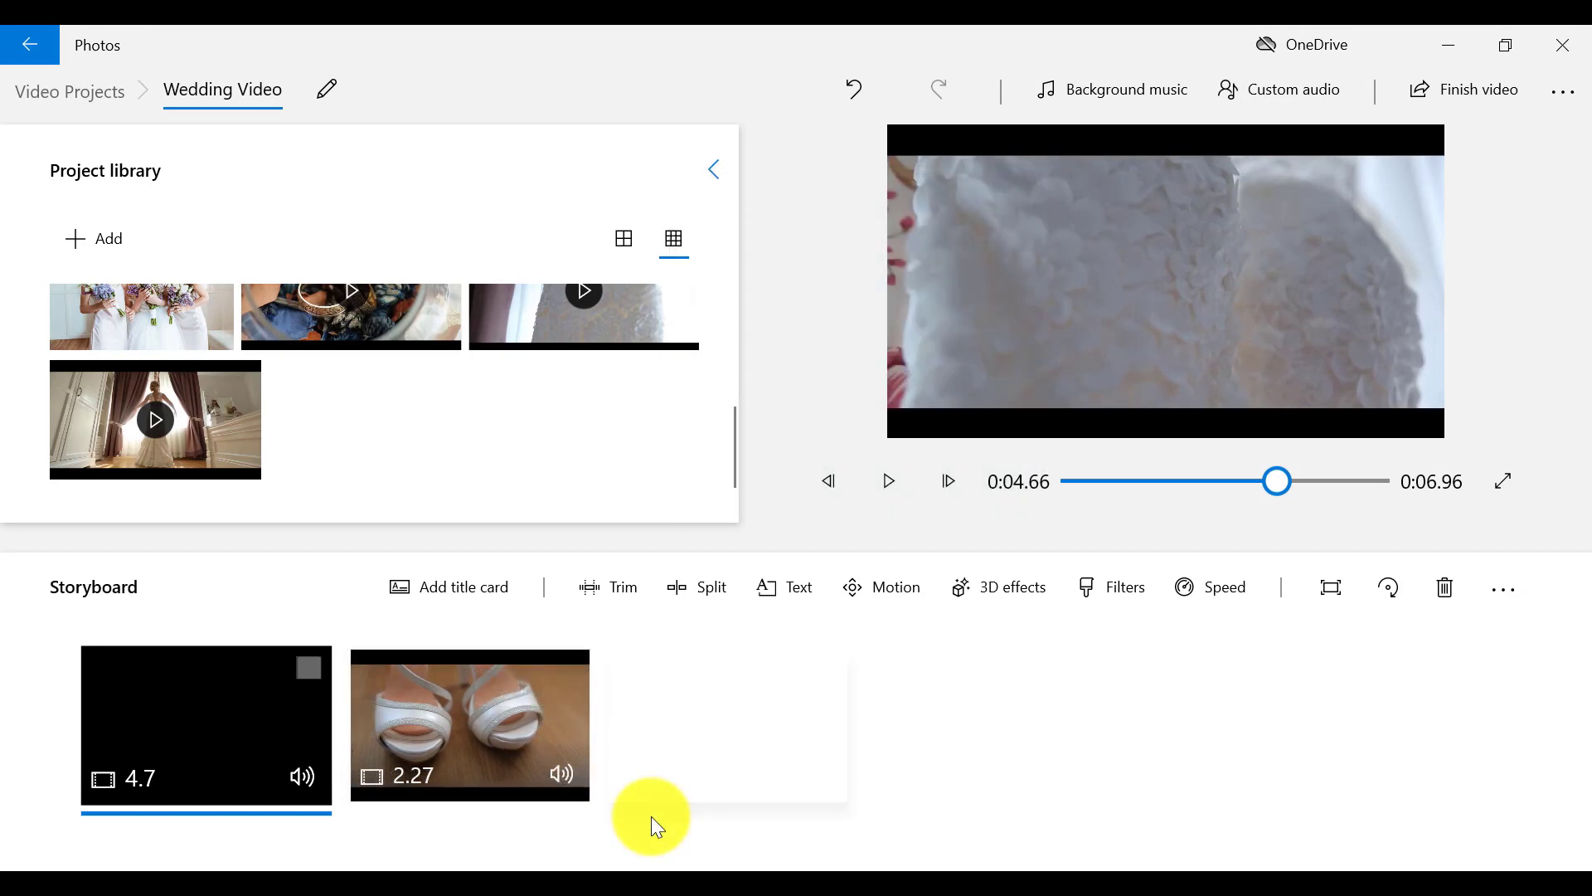
key(ctrl+z)
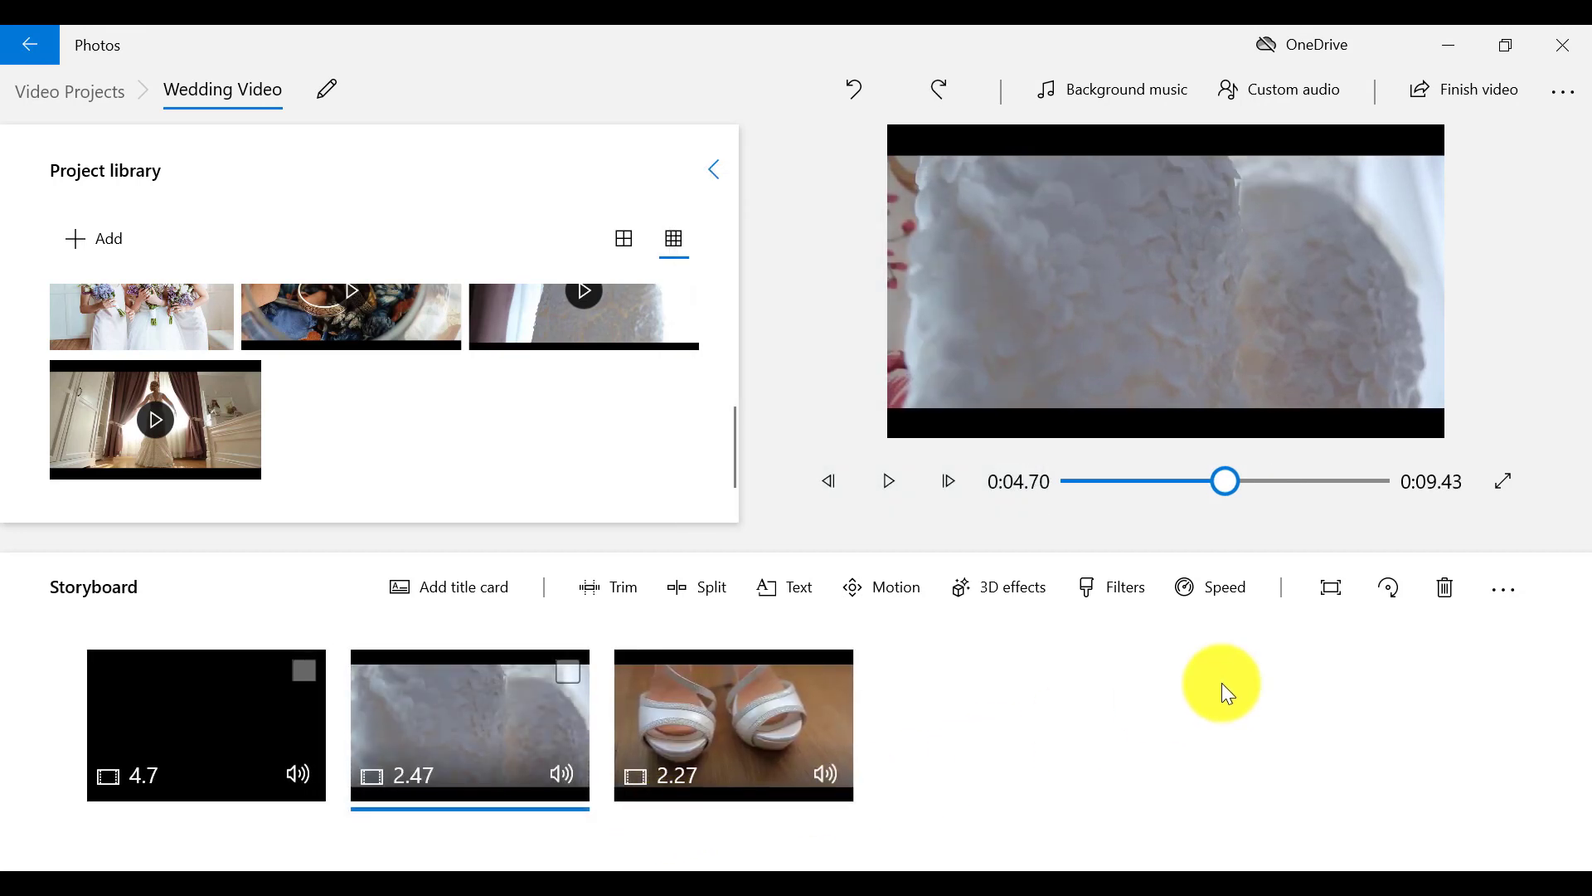
click(1443, 590)
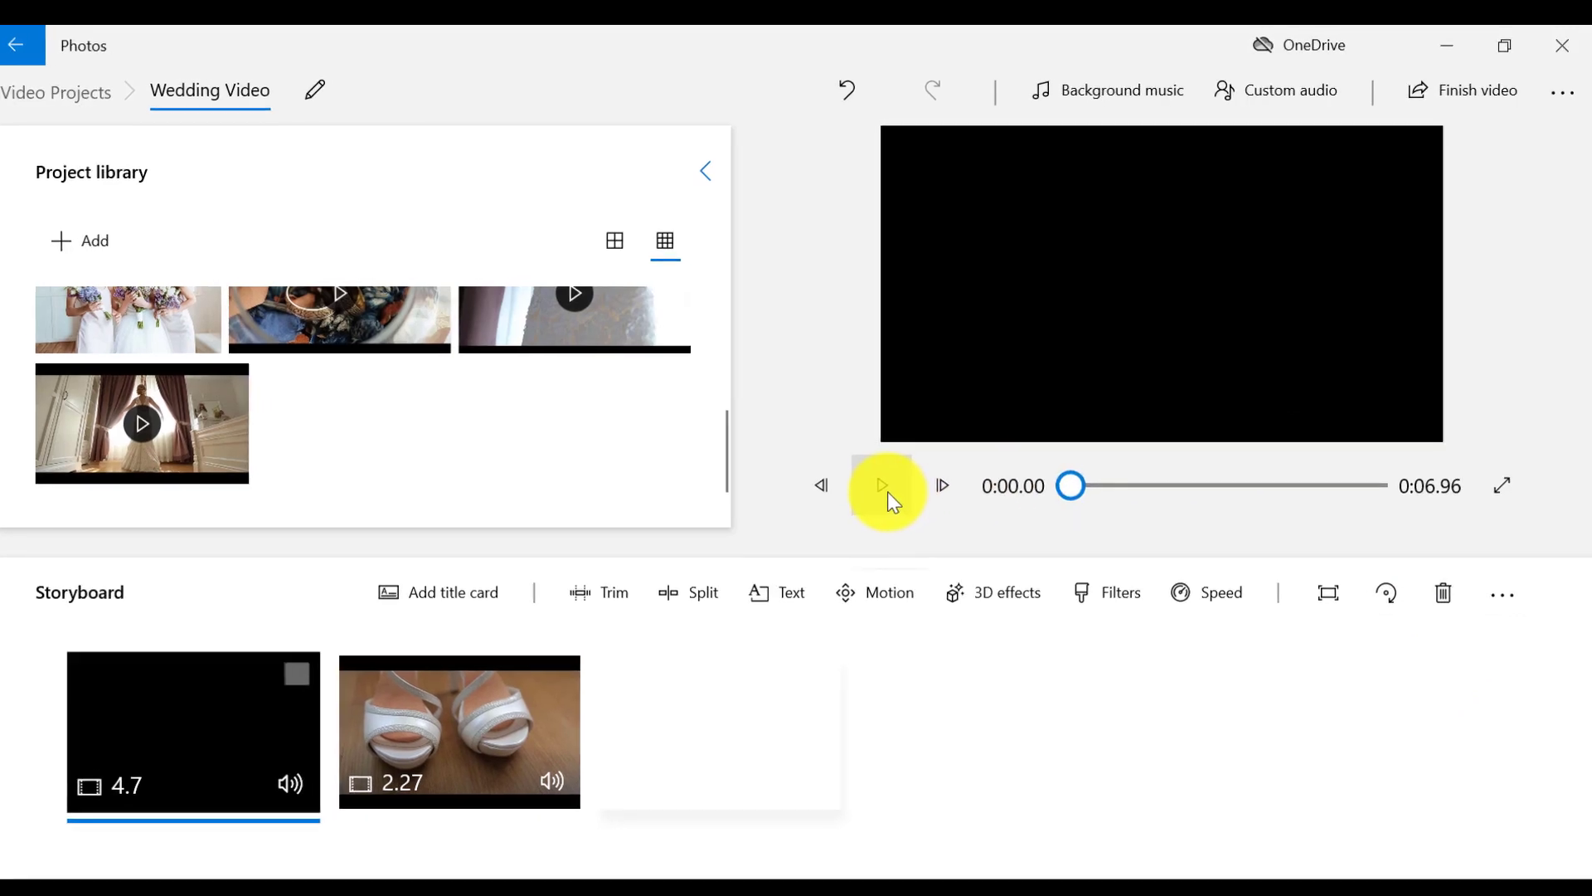
click(892, 482)
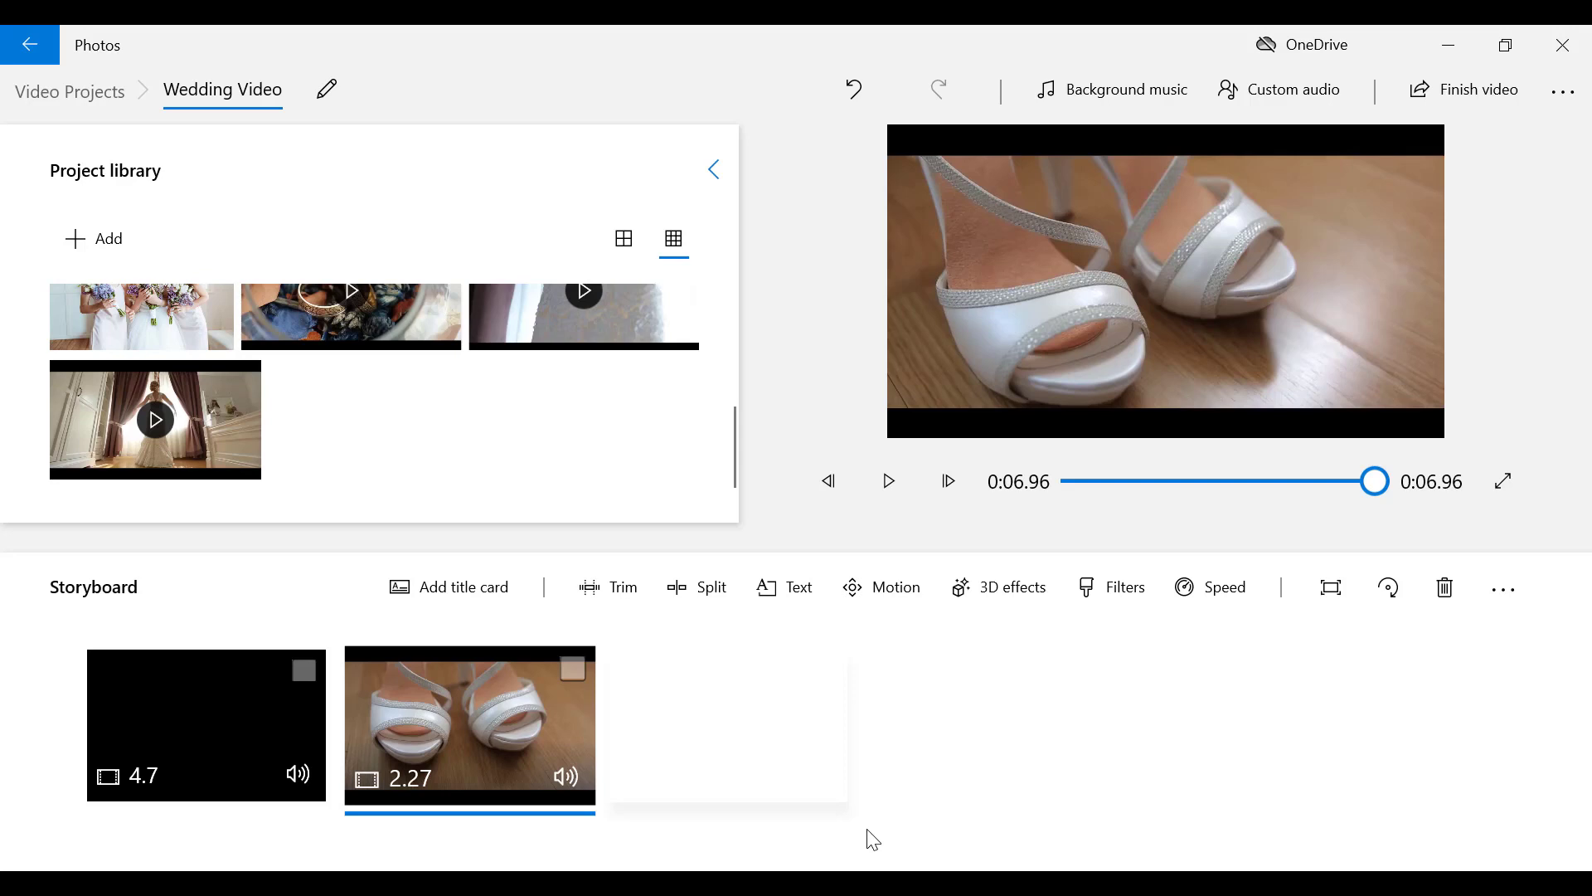
- Try trimming the bridal shoes clip to the range from 0:02.13 to 0:06.76, and discard the changes
click(627, 595)
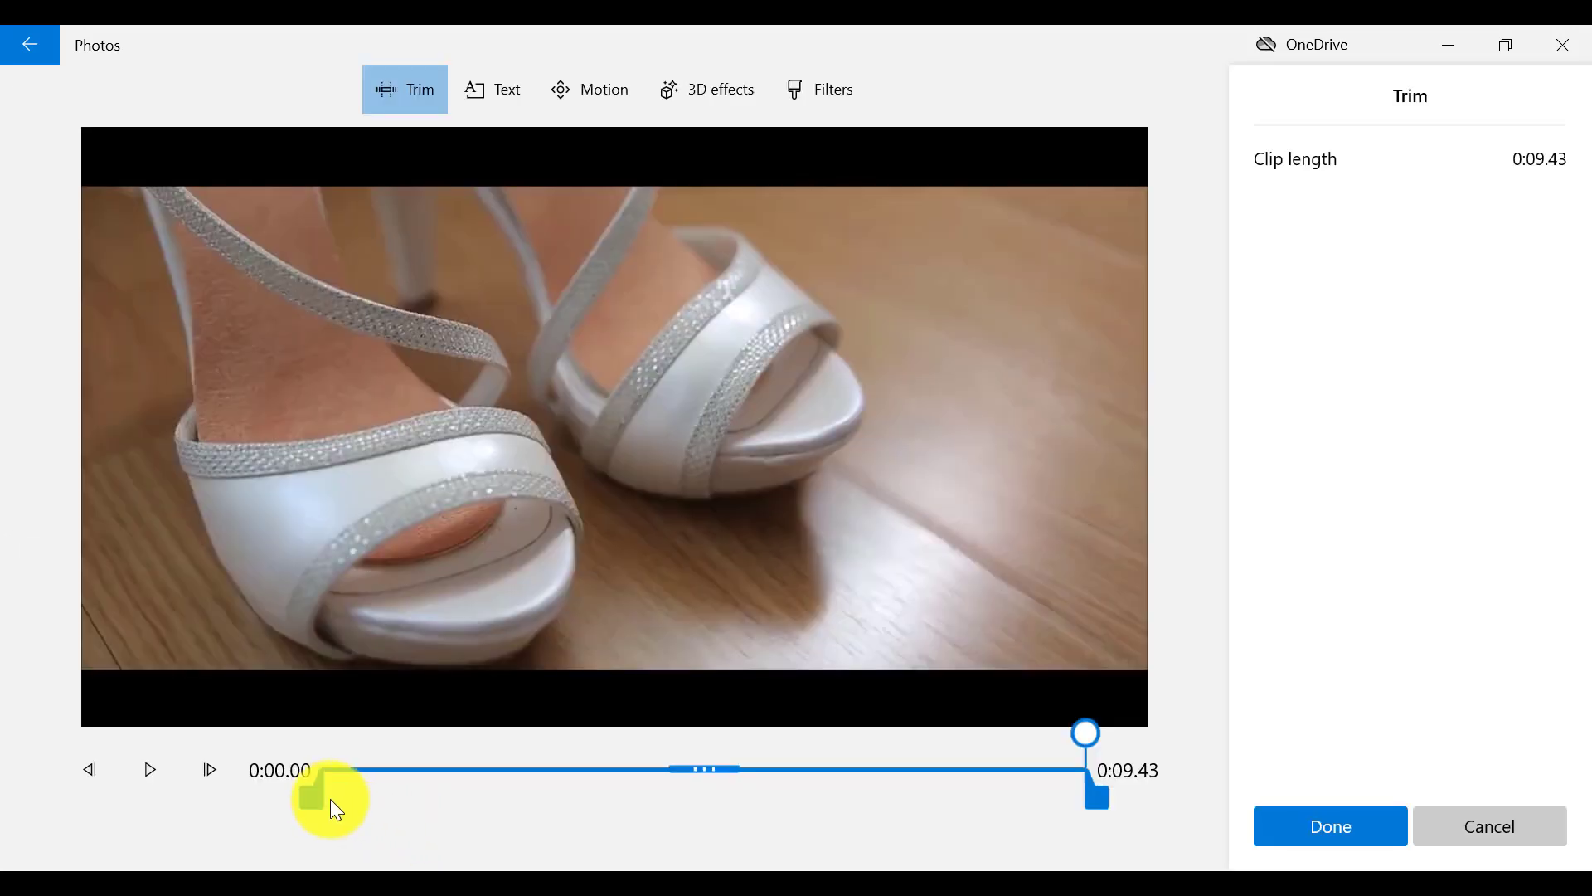
drag(319, 798, 499, 803)
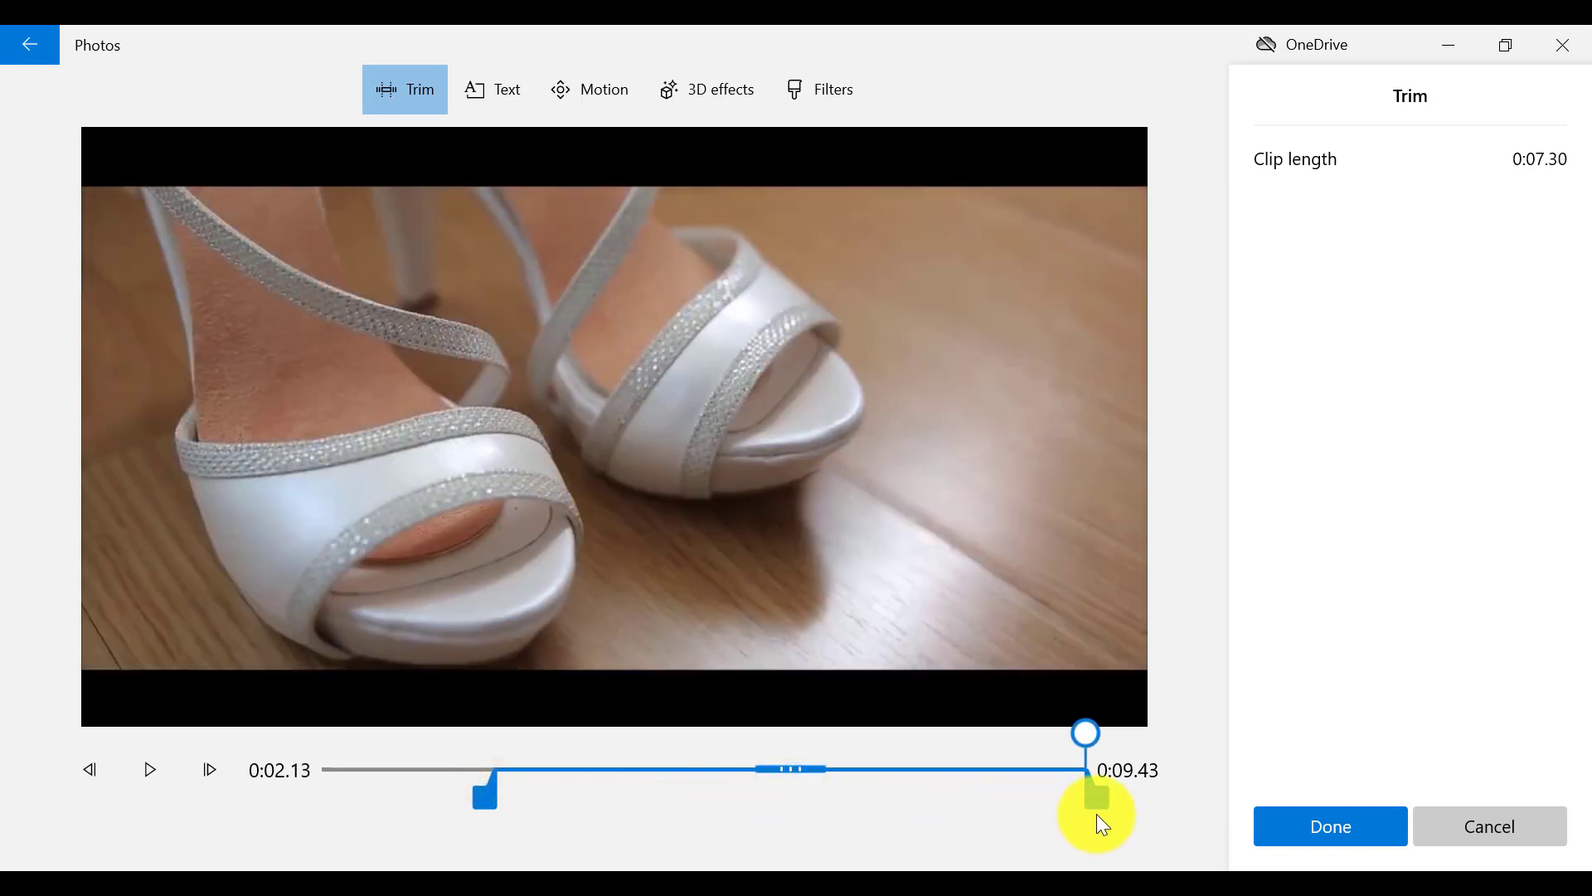
drag(1105, 808, 939, 816)
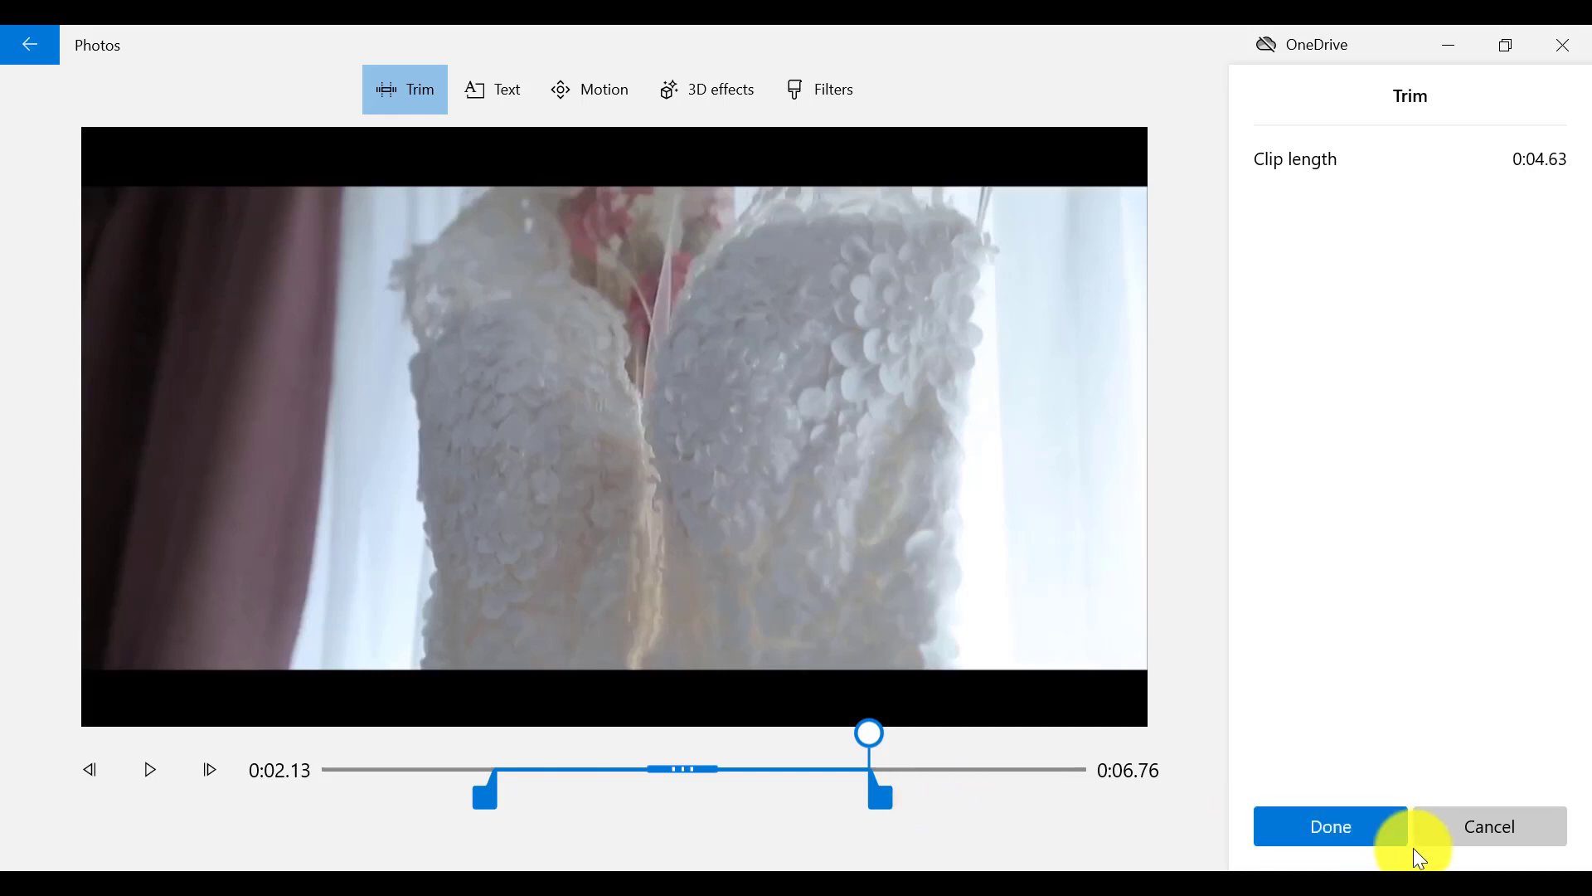
click(1478, 848)
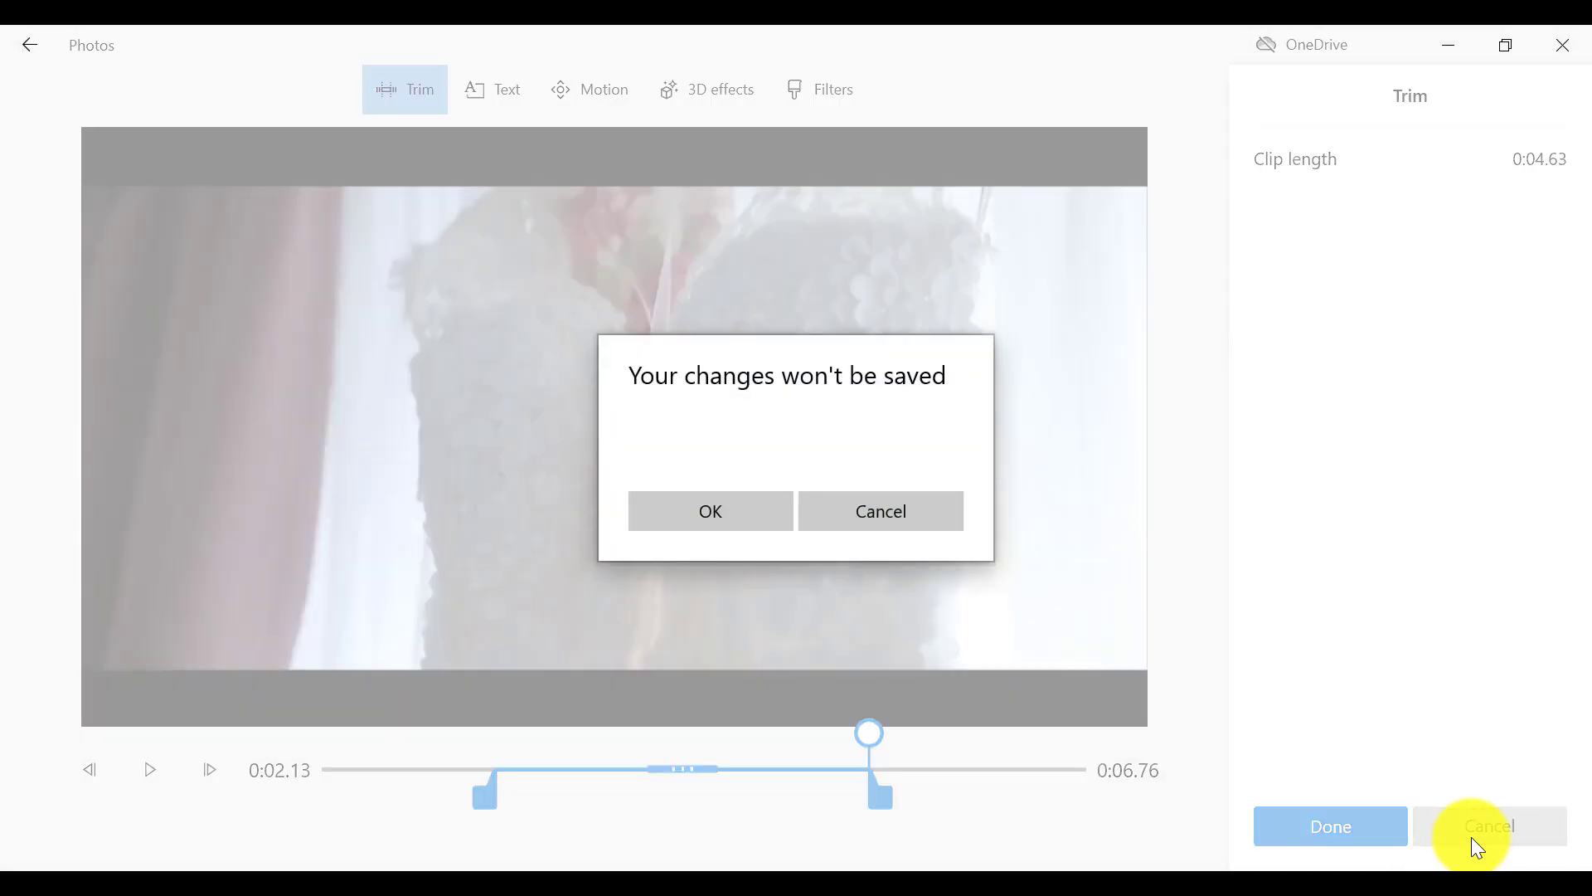
click(674, 509)
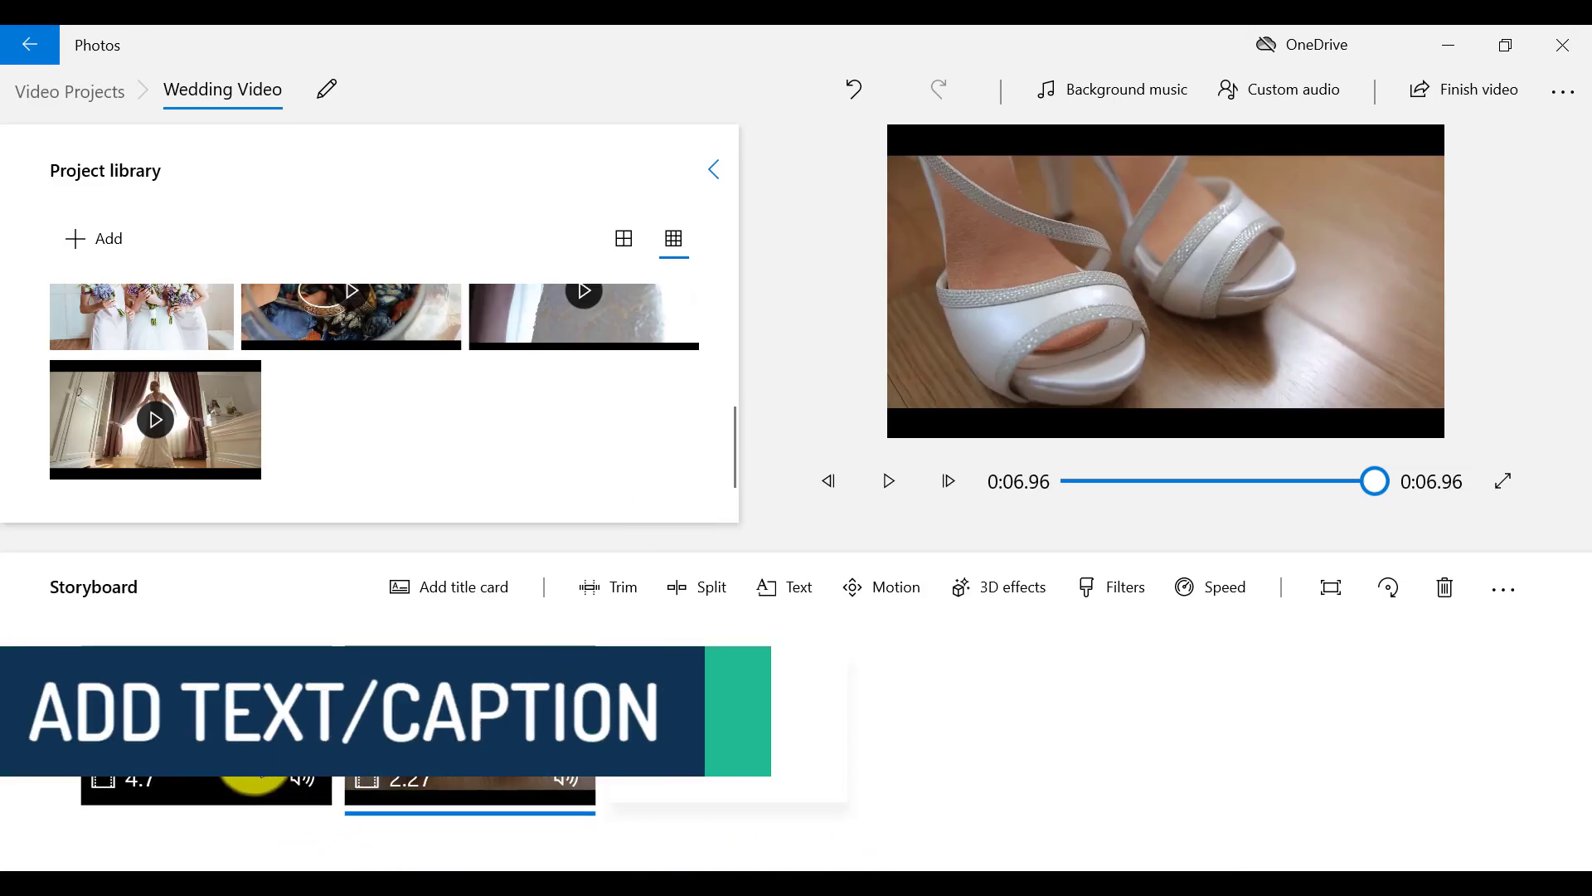
- Add a text caption with the couple's names in capitals to the first storyboard clip
click(253, 779)
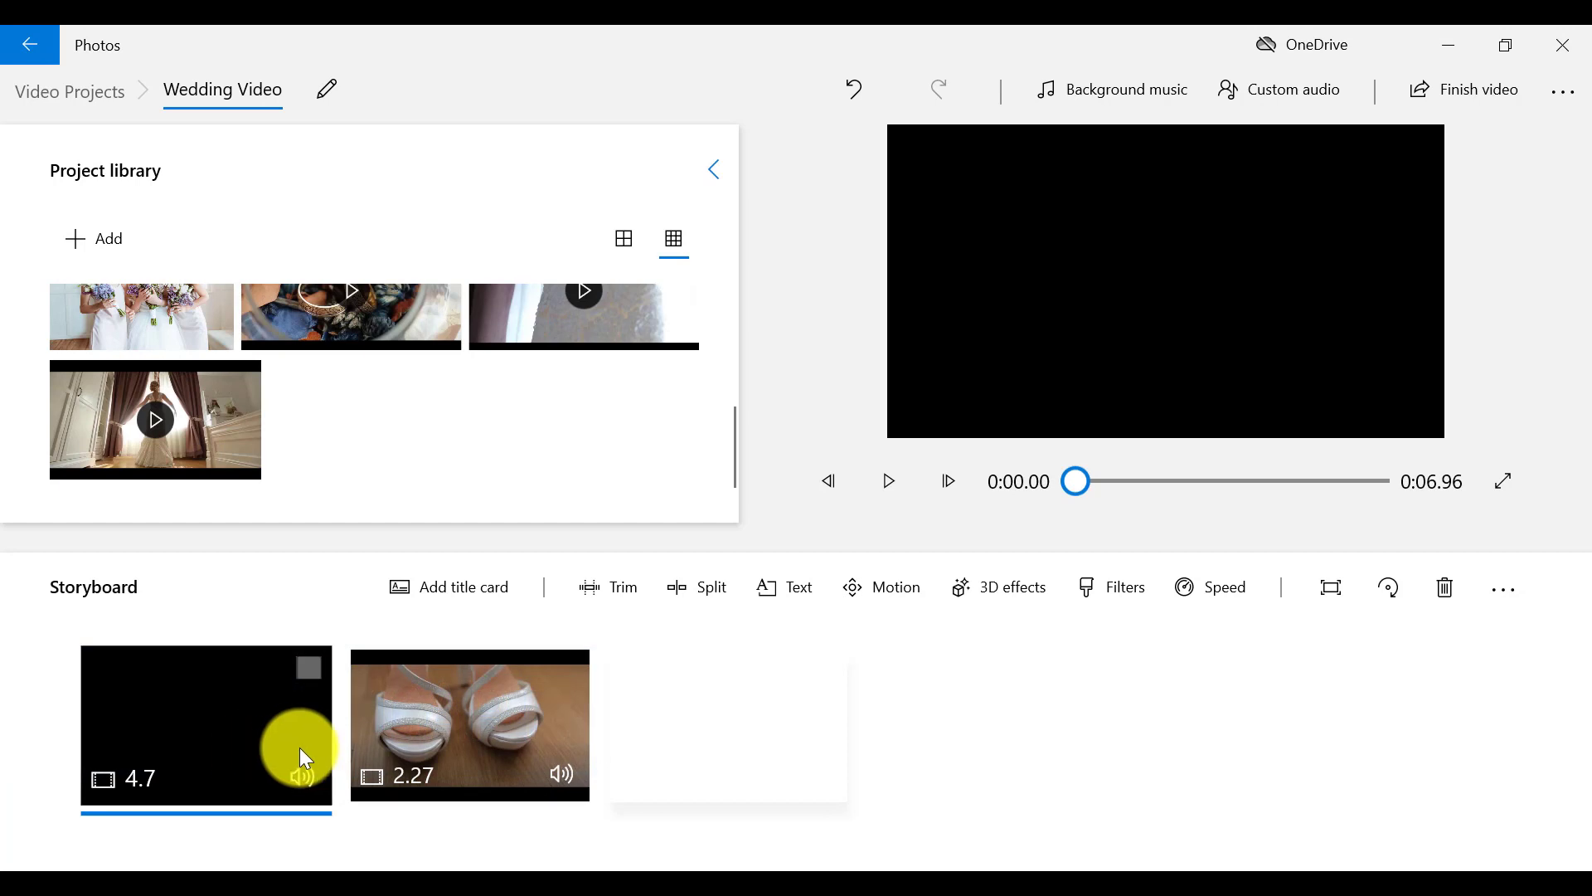
click(789, 591)
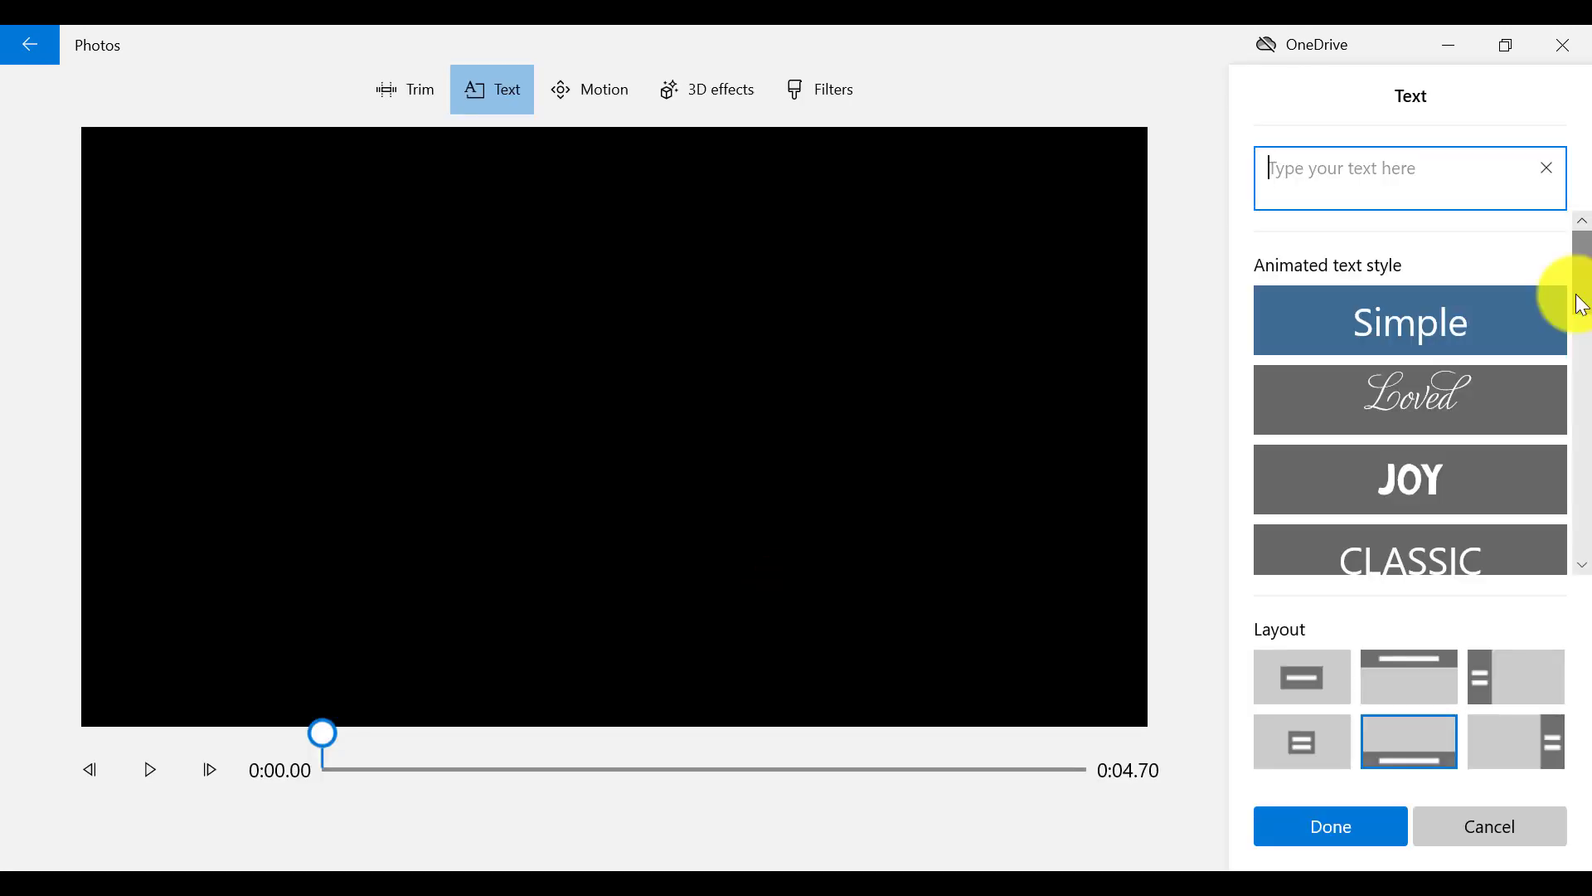
mouse_move(1579, 299)
mouse_down()
mouse_move(1587, 537)
mouse_move(1587, 288)
mouse_up()
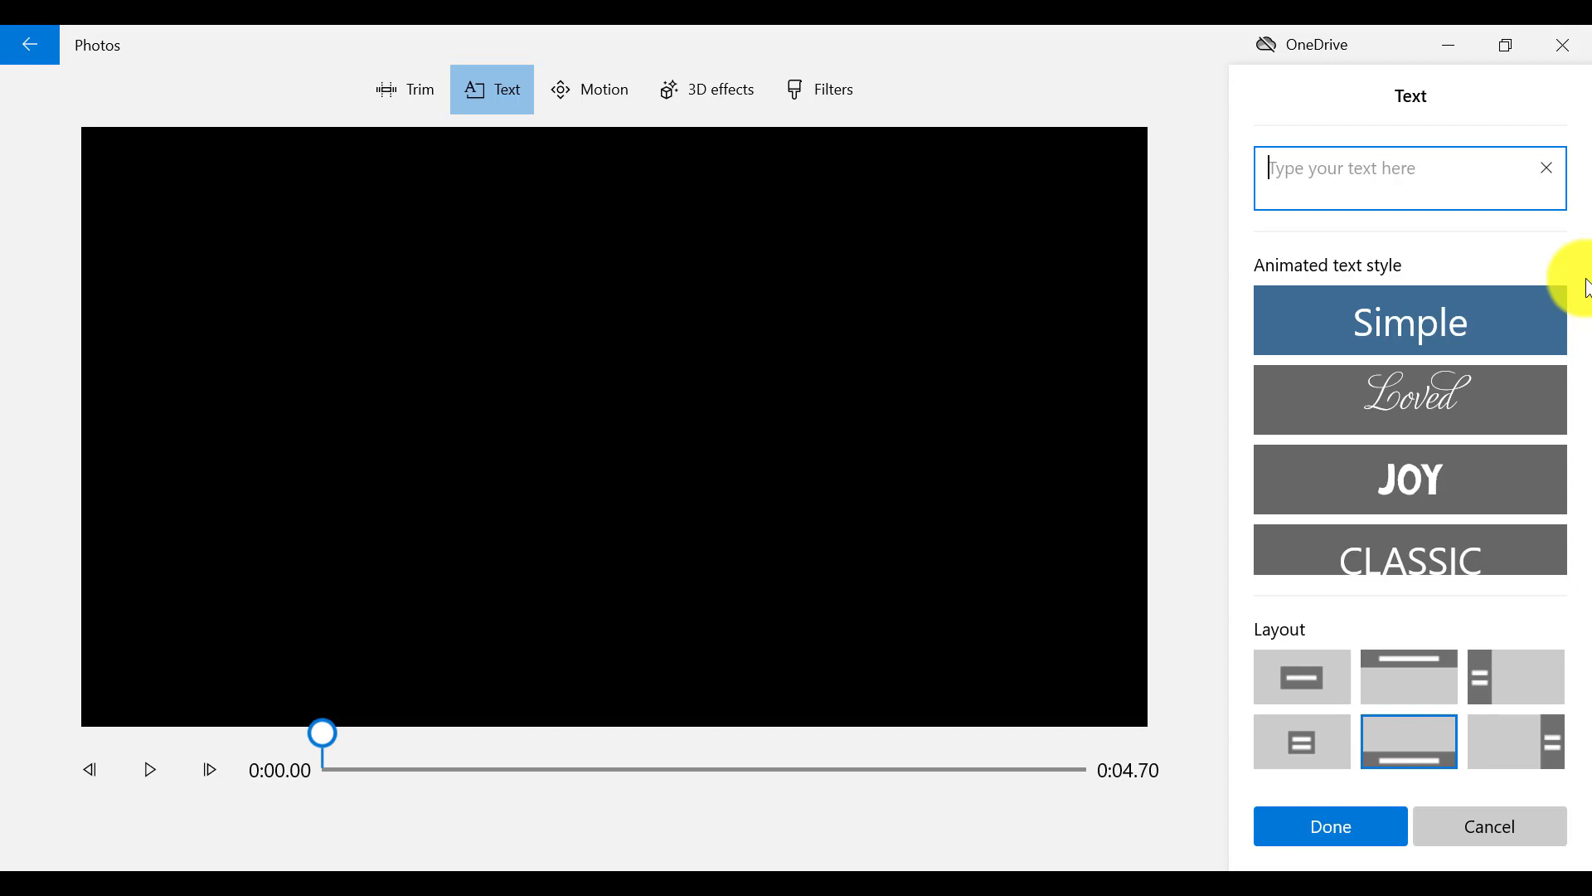
text(DANUT AND )
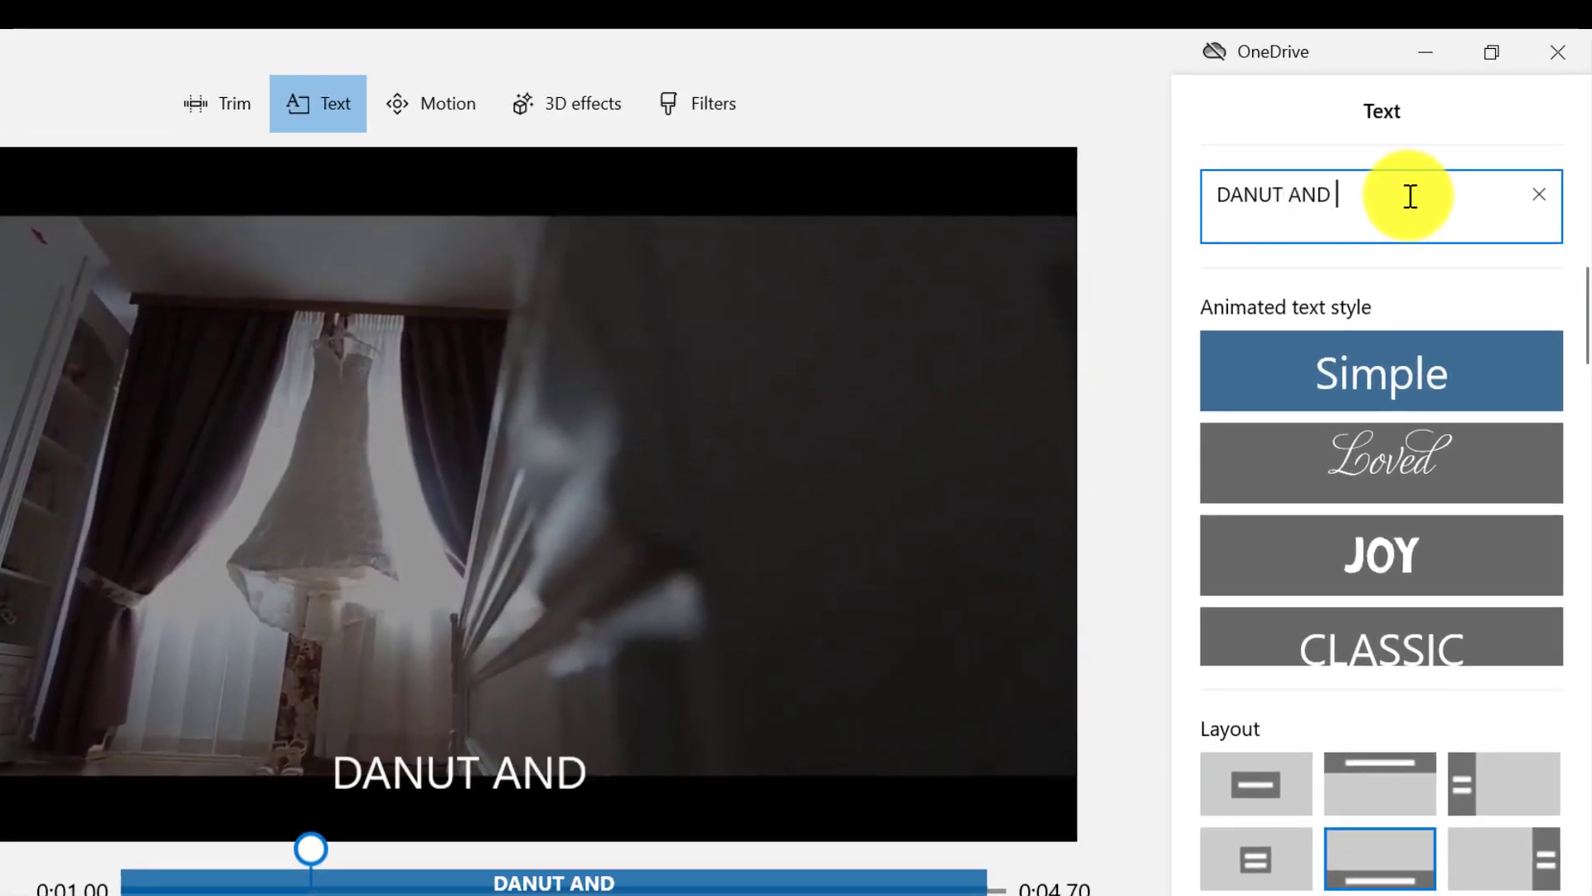
text(JULIA)
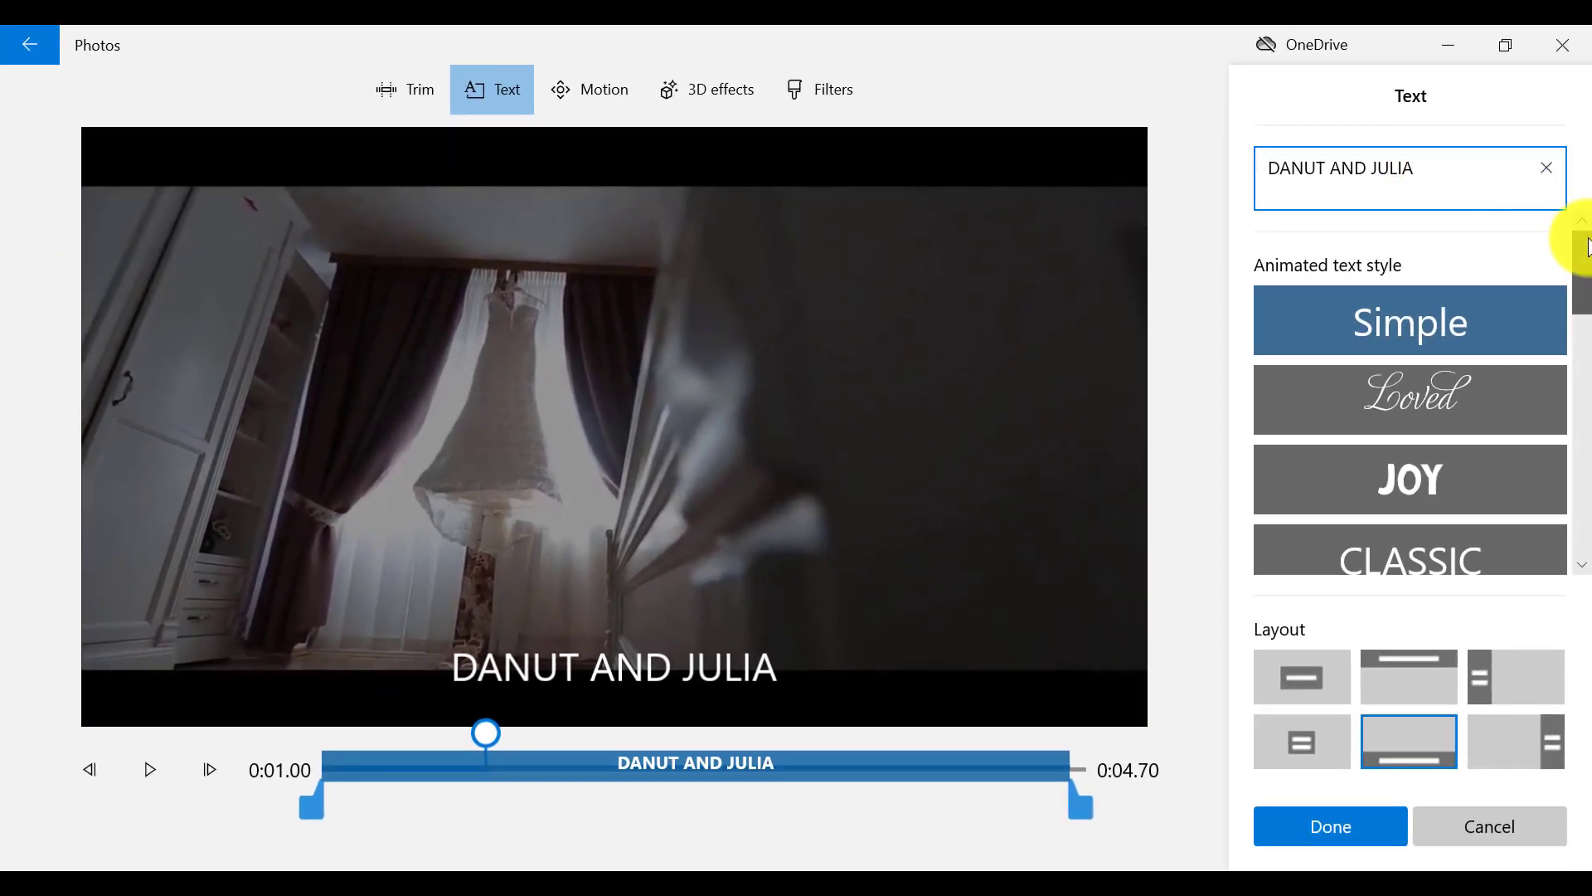
- Give the caption the Classic style and the Title 1 layout, and shorten it to end at 0:03.13
drag(1588, 245, 1588, 282)
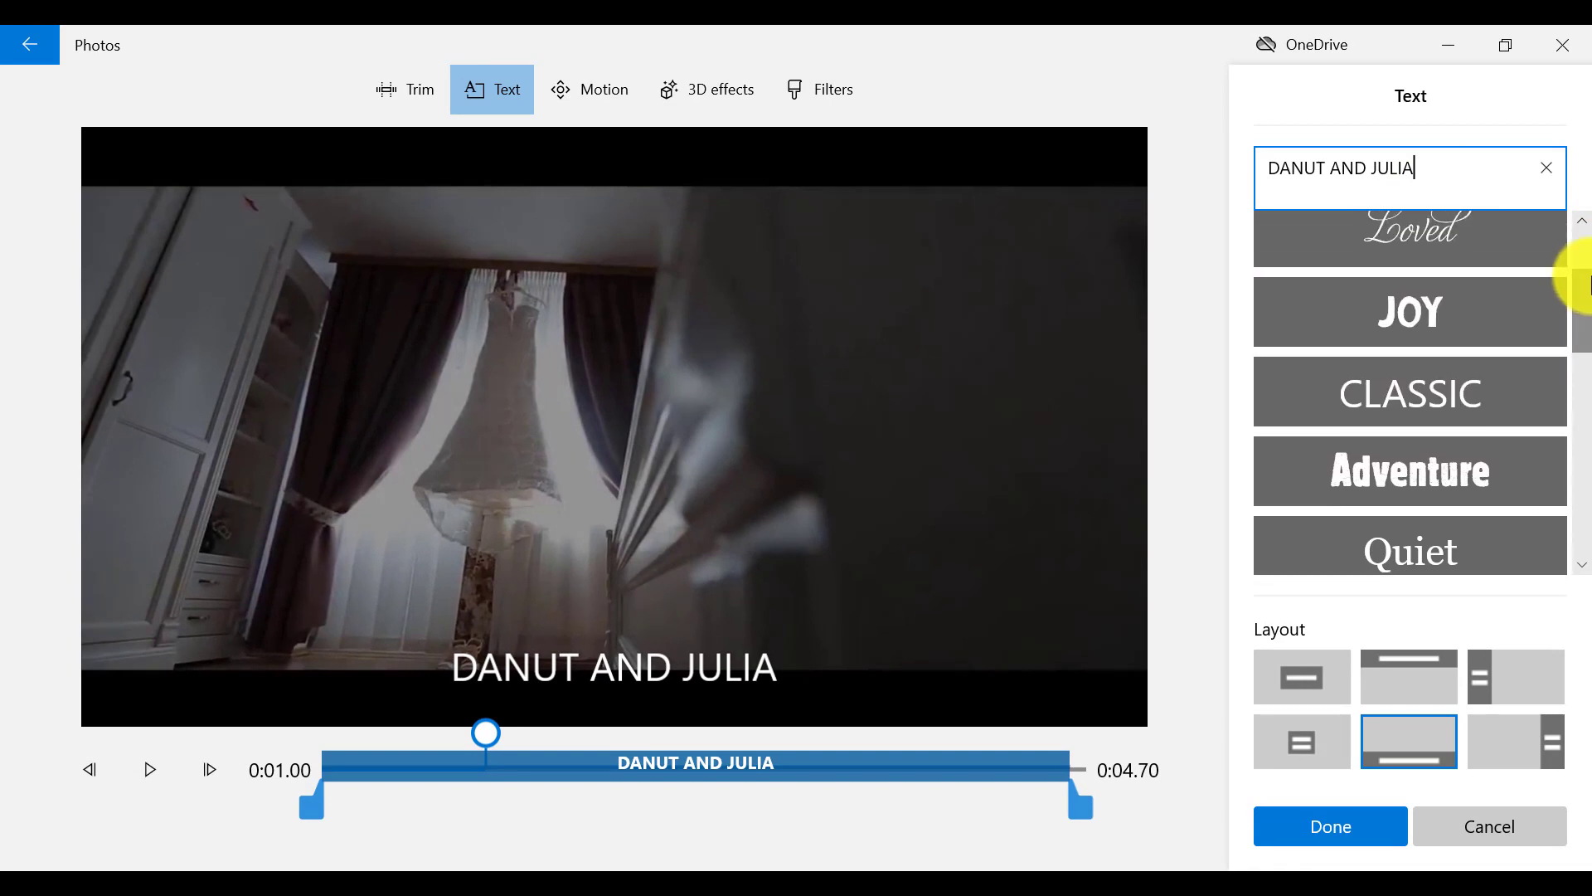
click(1439, 394)
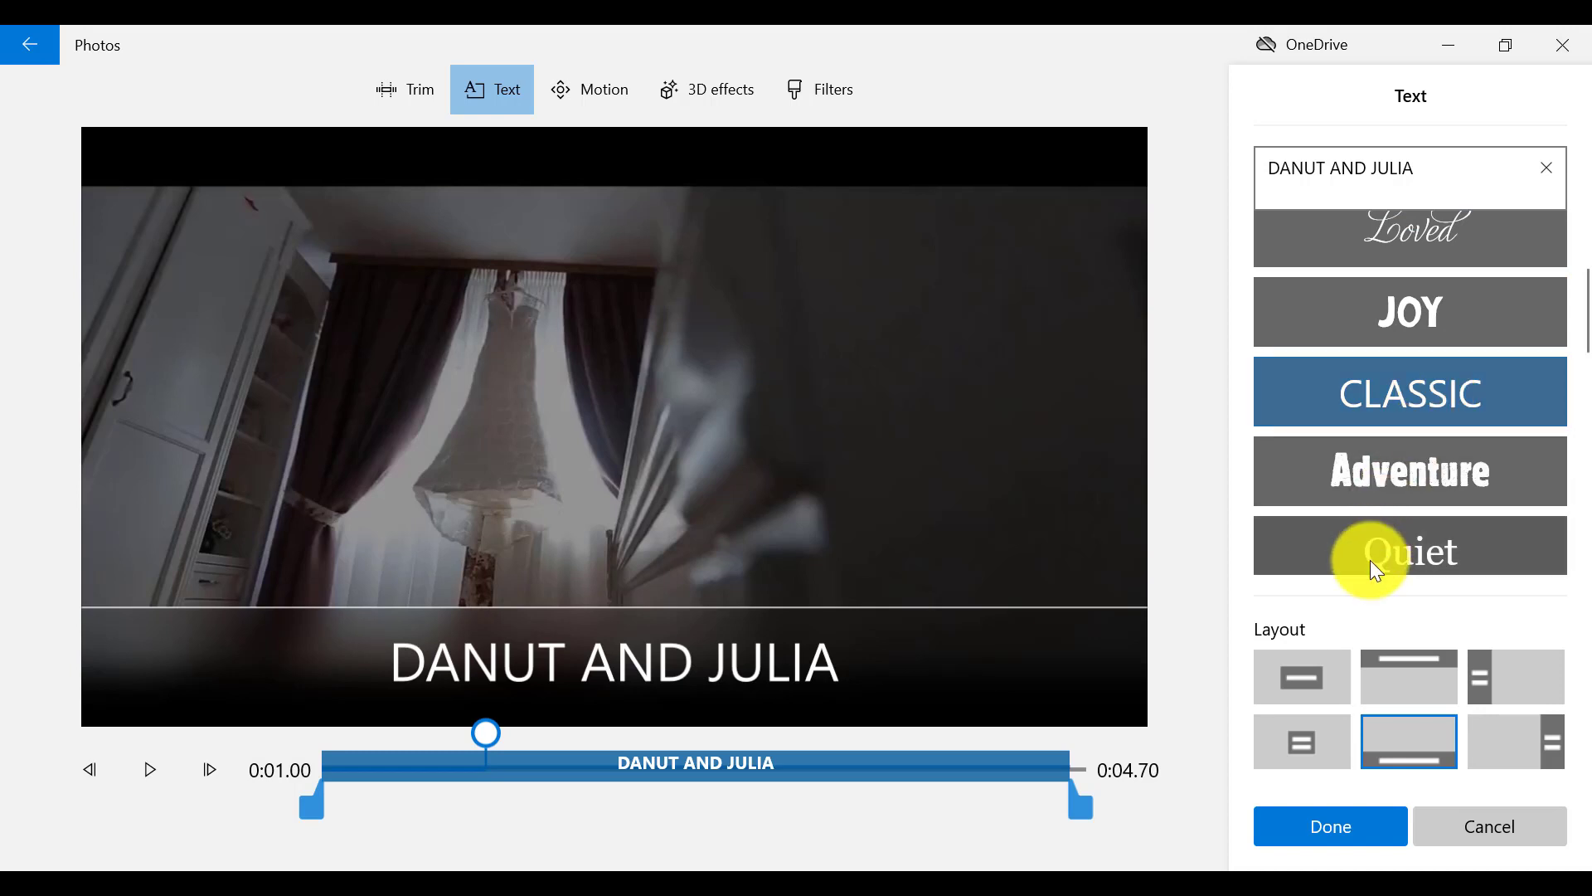
click(1320, 678)
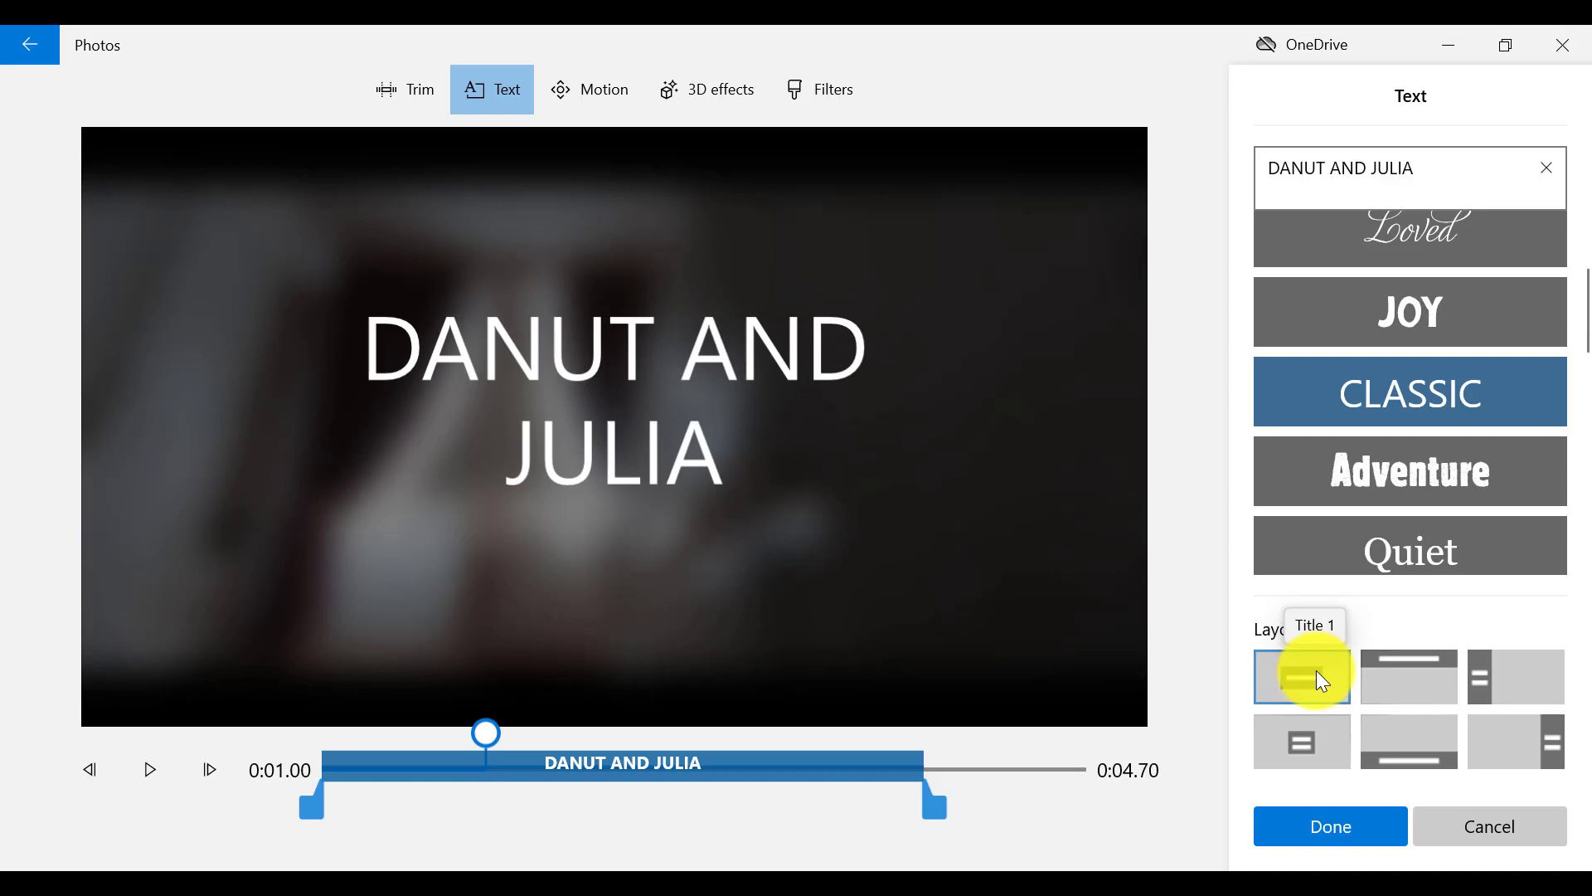
drag(932, 761, 863, 810)
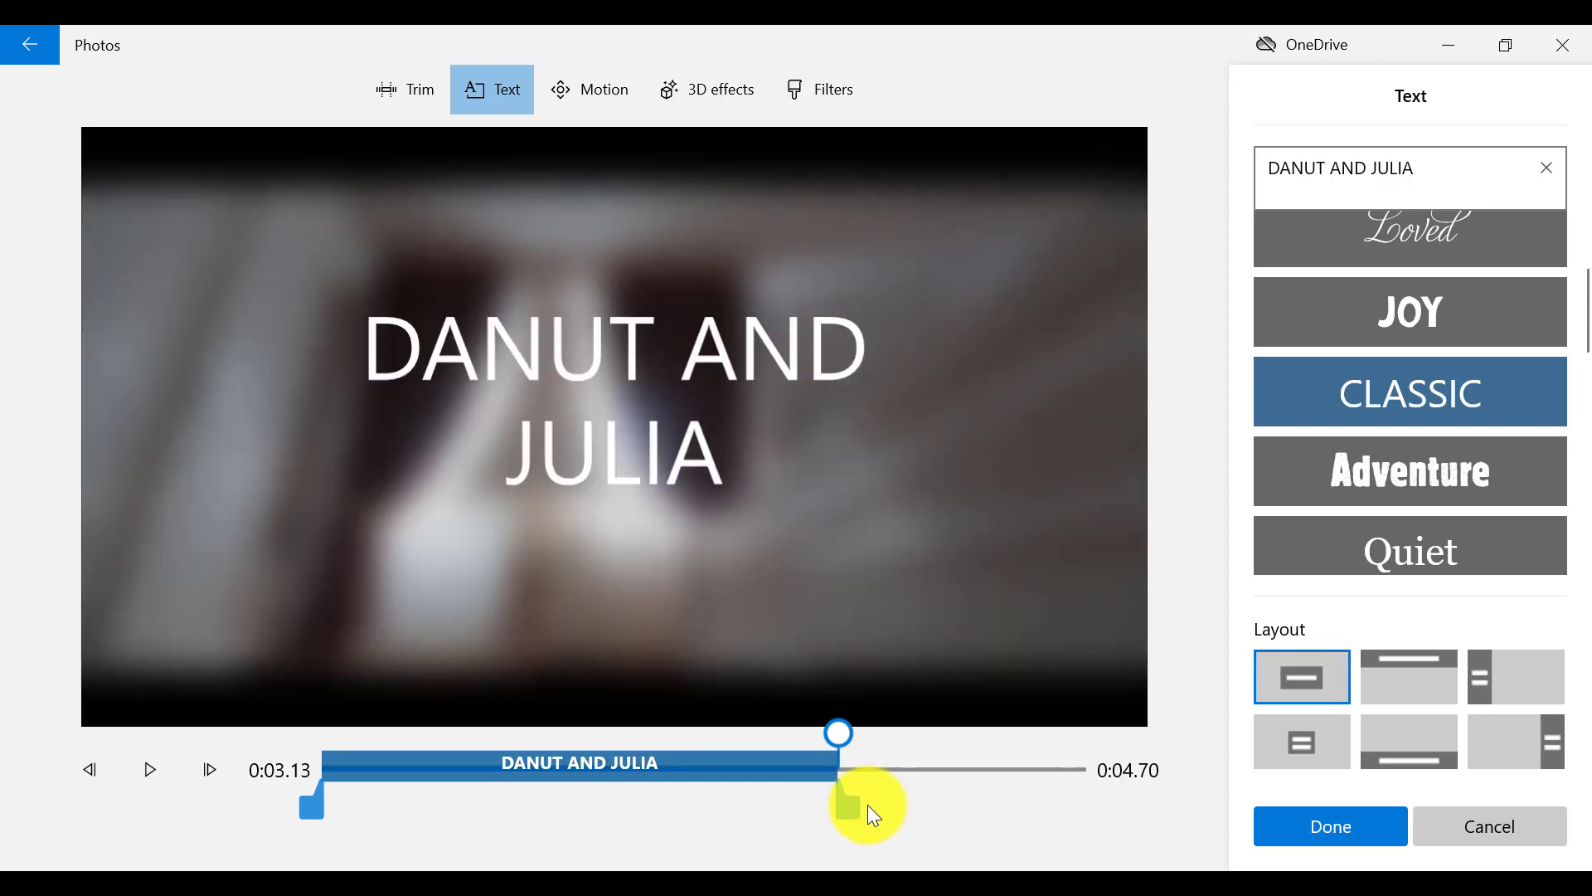
- Look through the motion, 3D effects and filter options available for the captioned clip
click(624, 99)
click(709, 90)
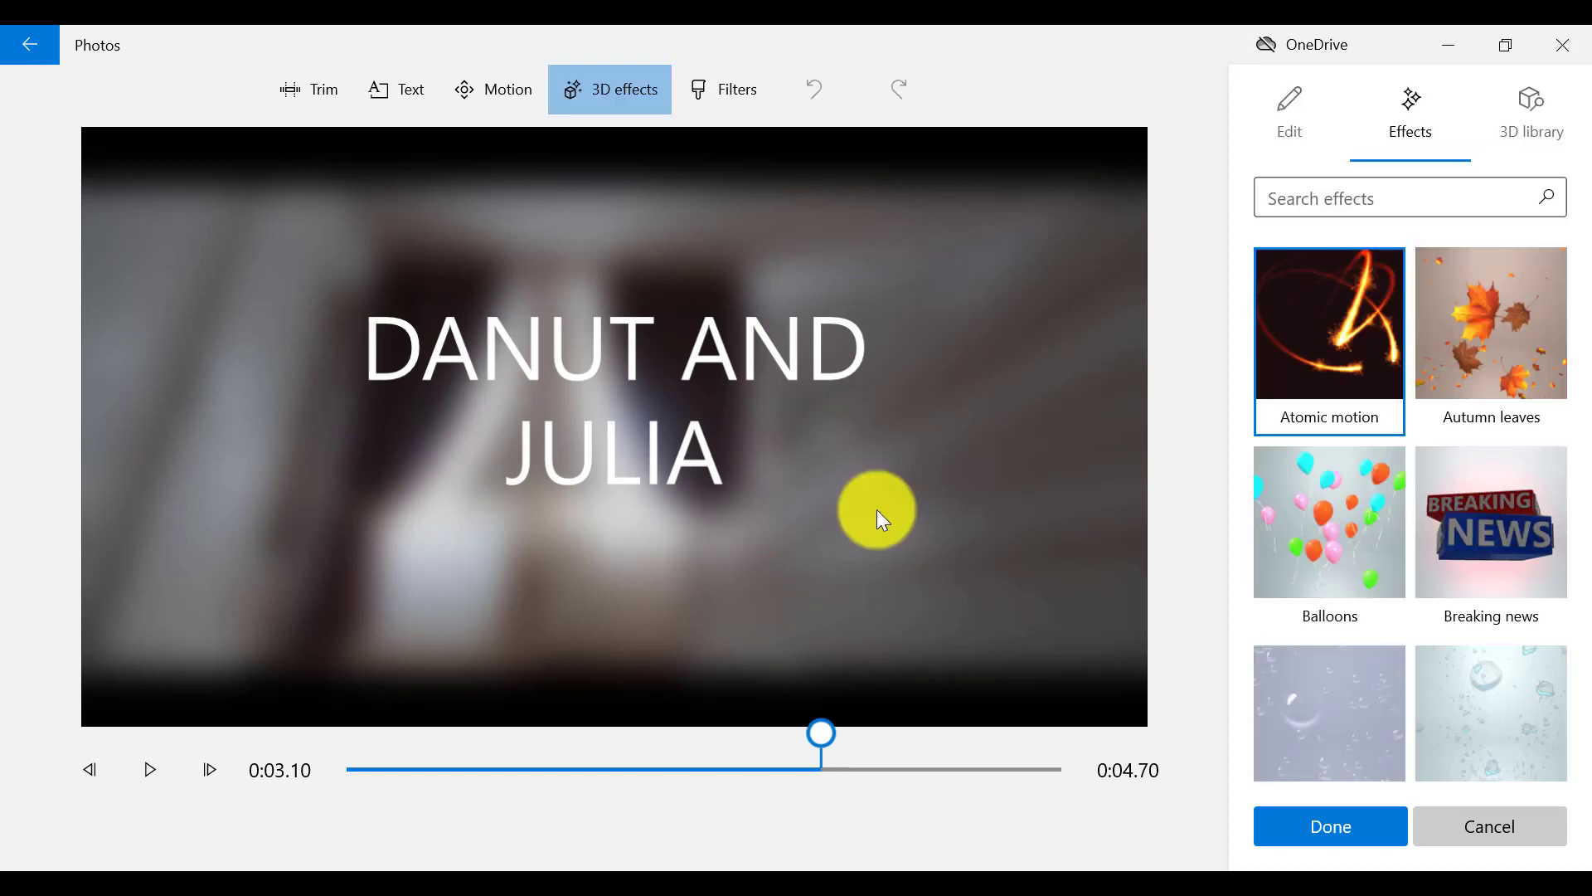
click(728, 86)
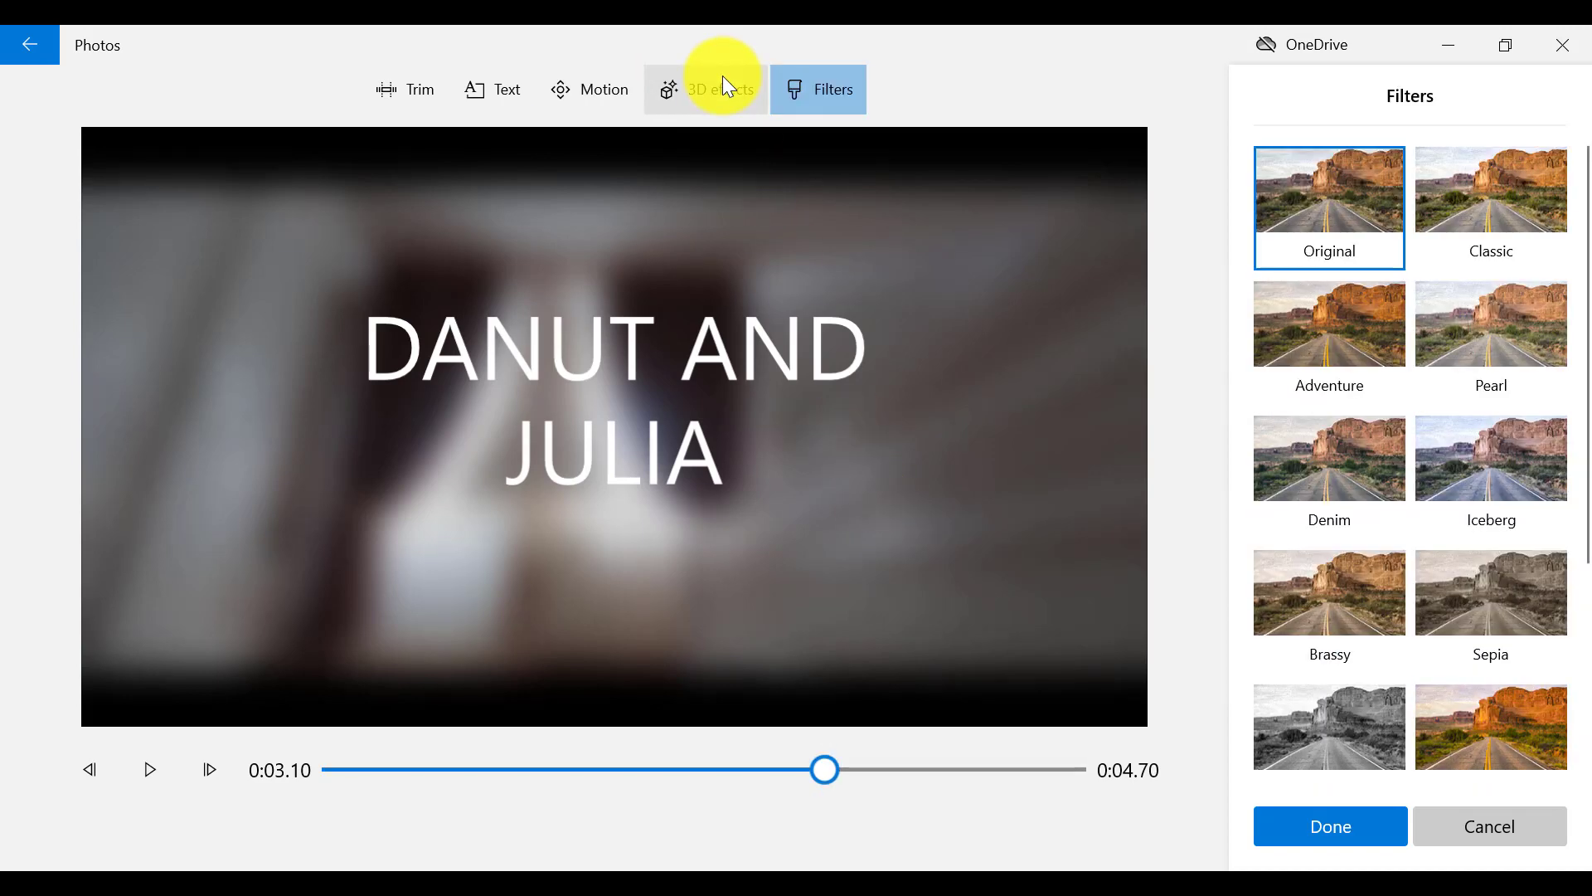
click(720, 93)
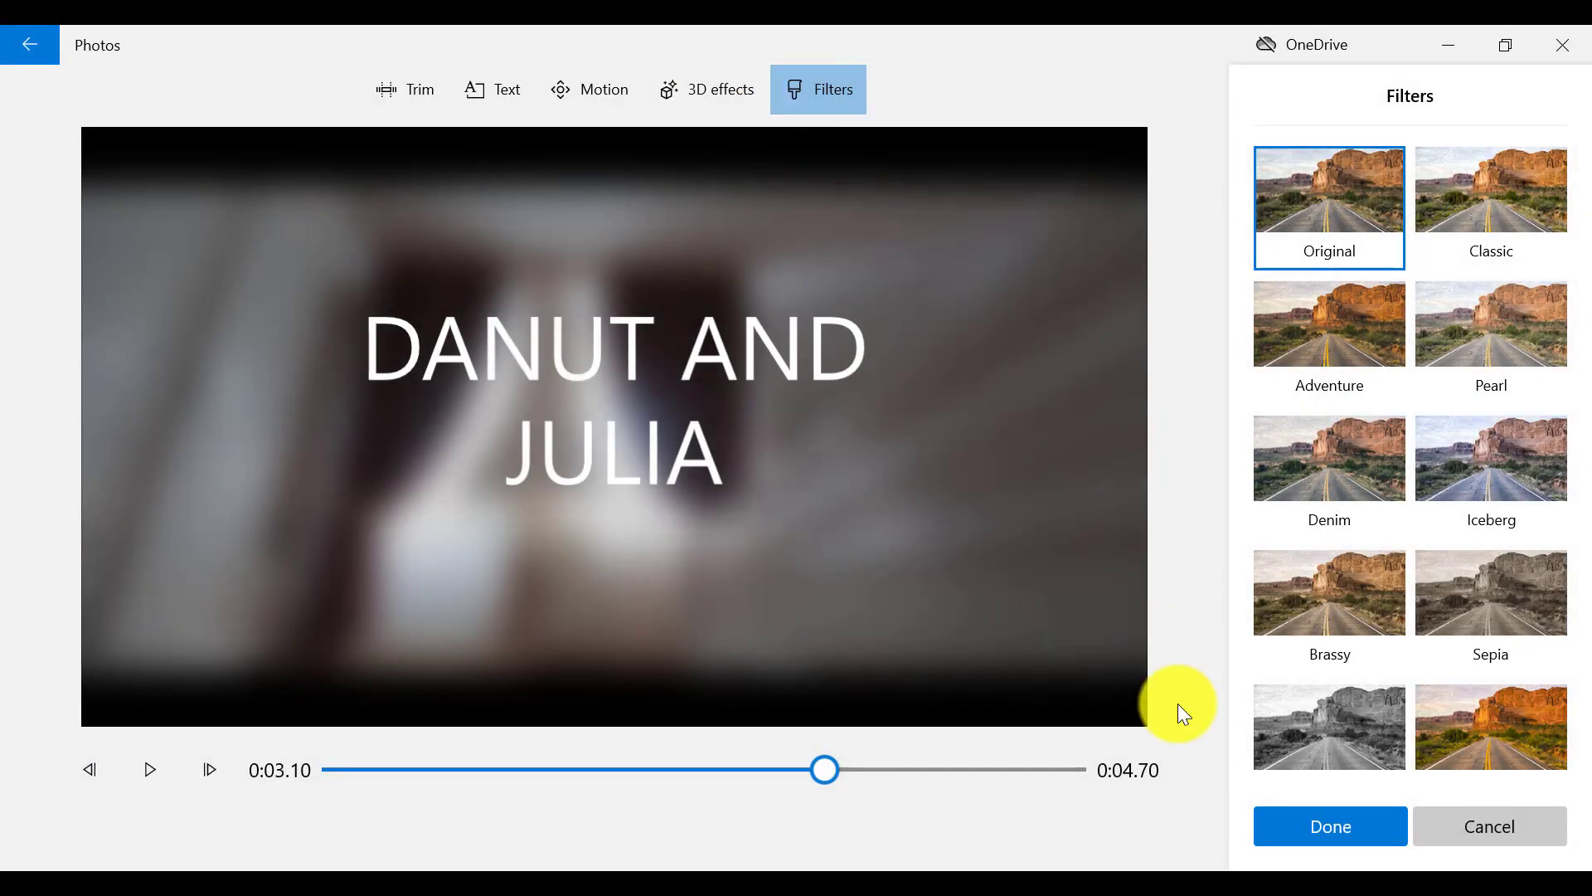
- Save the first clip's caption and play the video from the start in the preview
click(1281, 829)
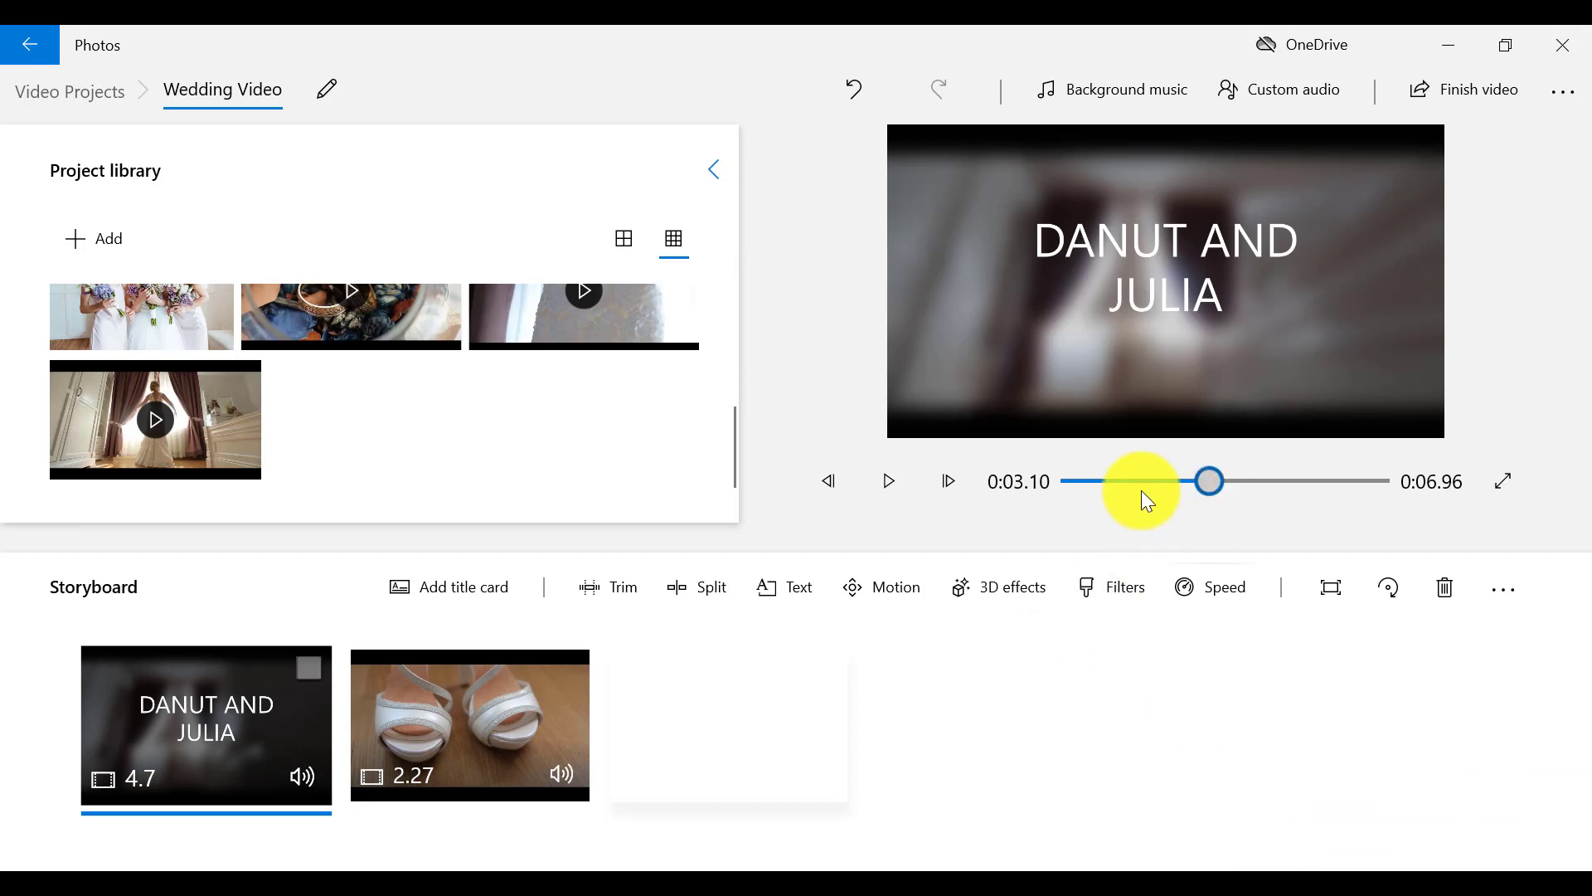
click(1063, 484)
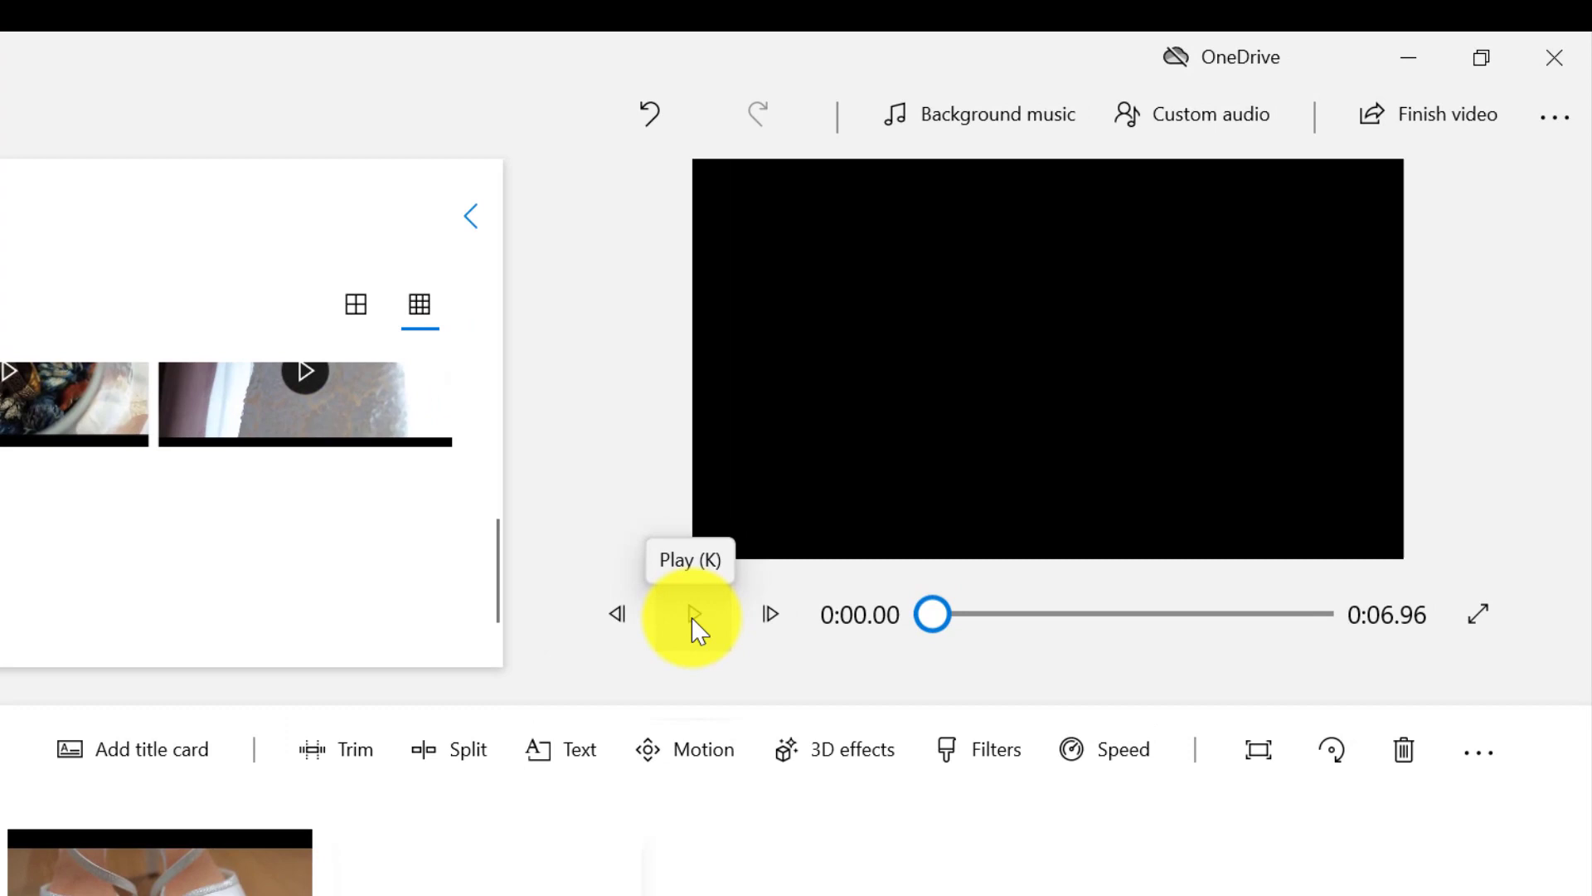
click(694, 620)
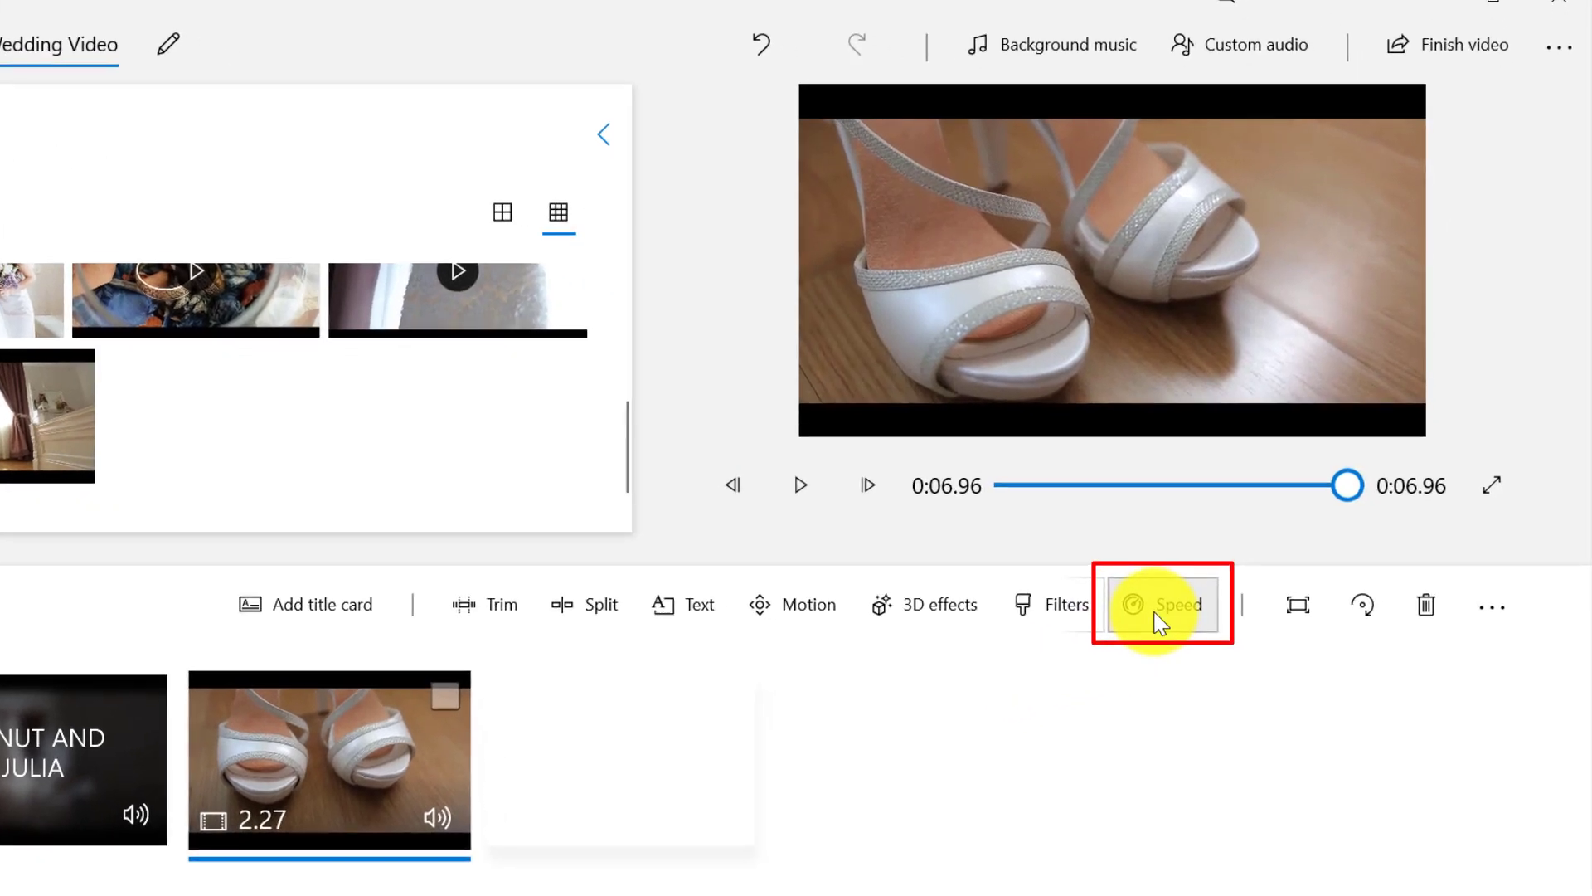
- Set the bridal shoes clip's speed to 2x and play it in the preview
click(1159, 618)
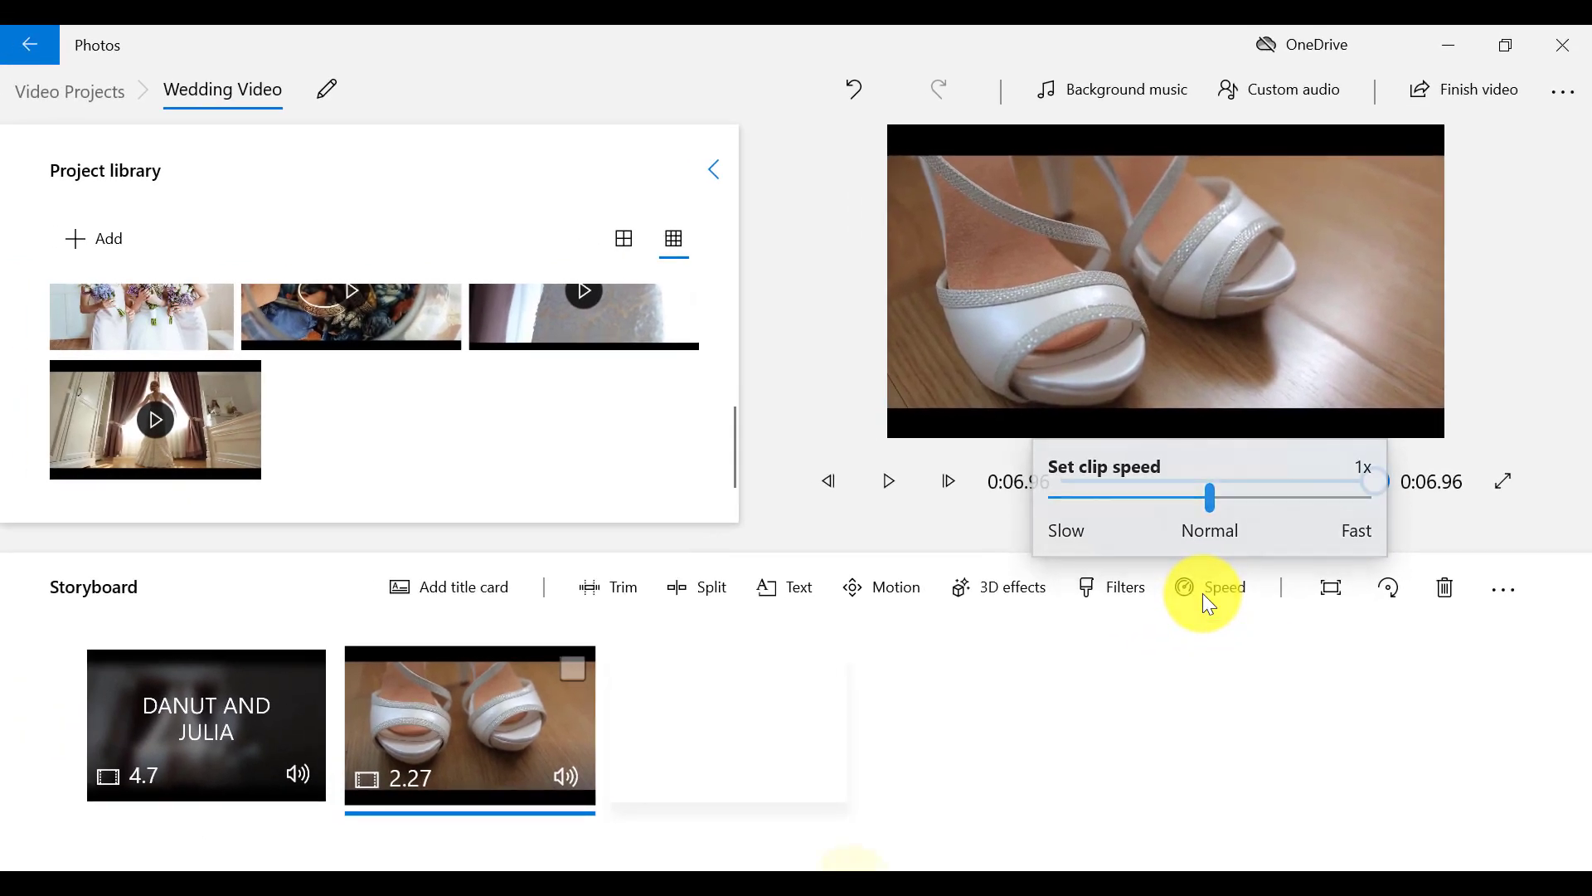
click(854, 867)
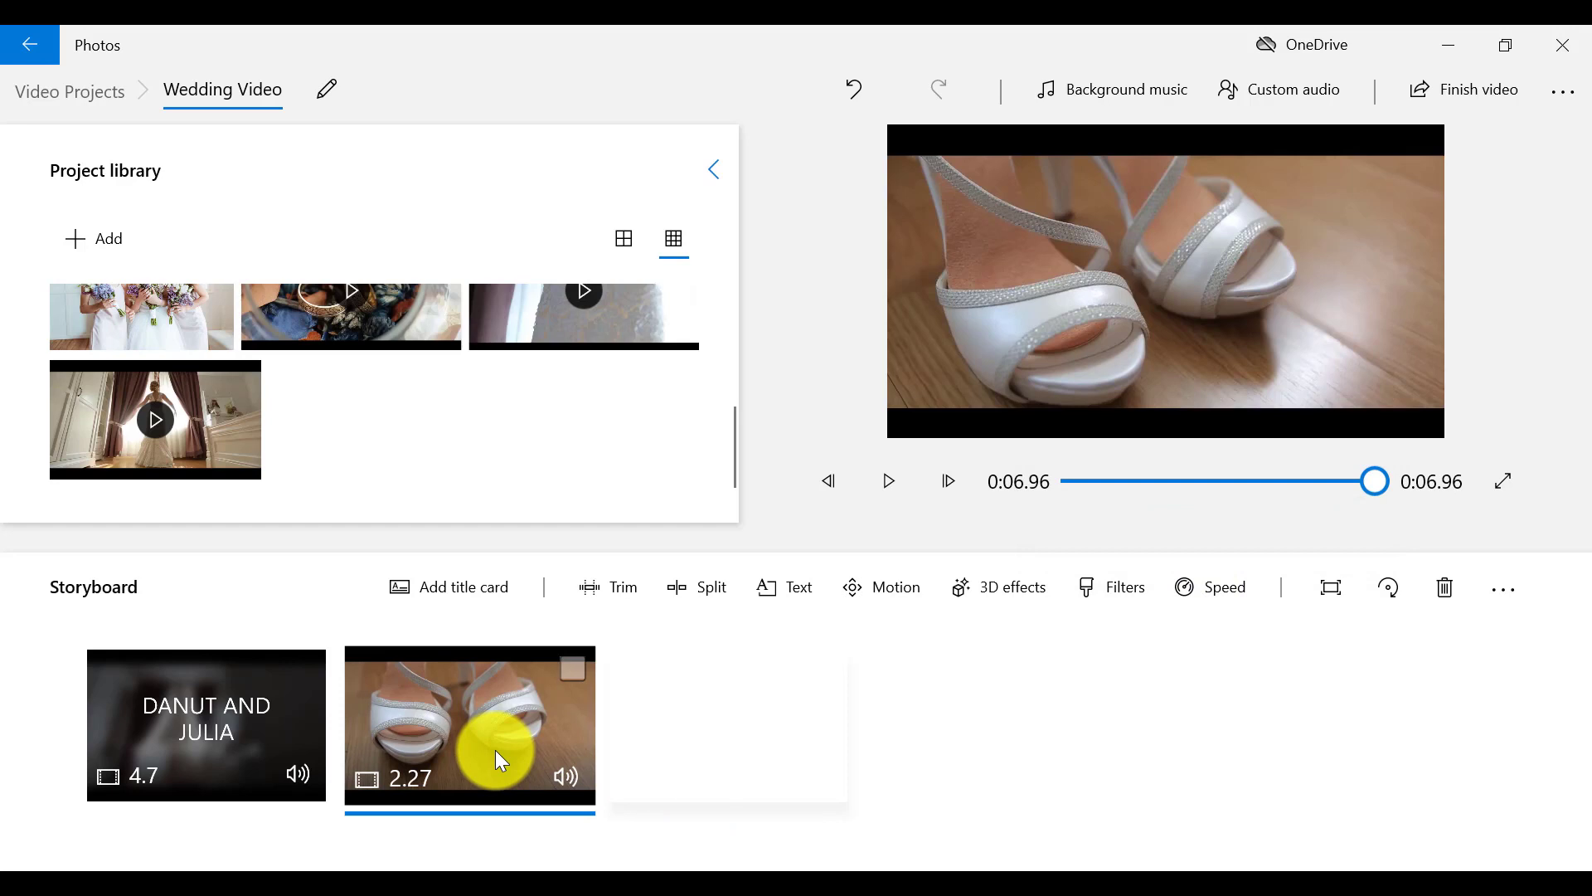
click(1207, 594)
drag(1216, 501, 1283, 502)
click(890, 481)
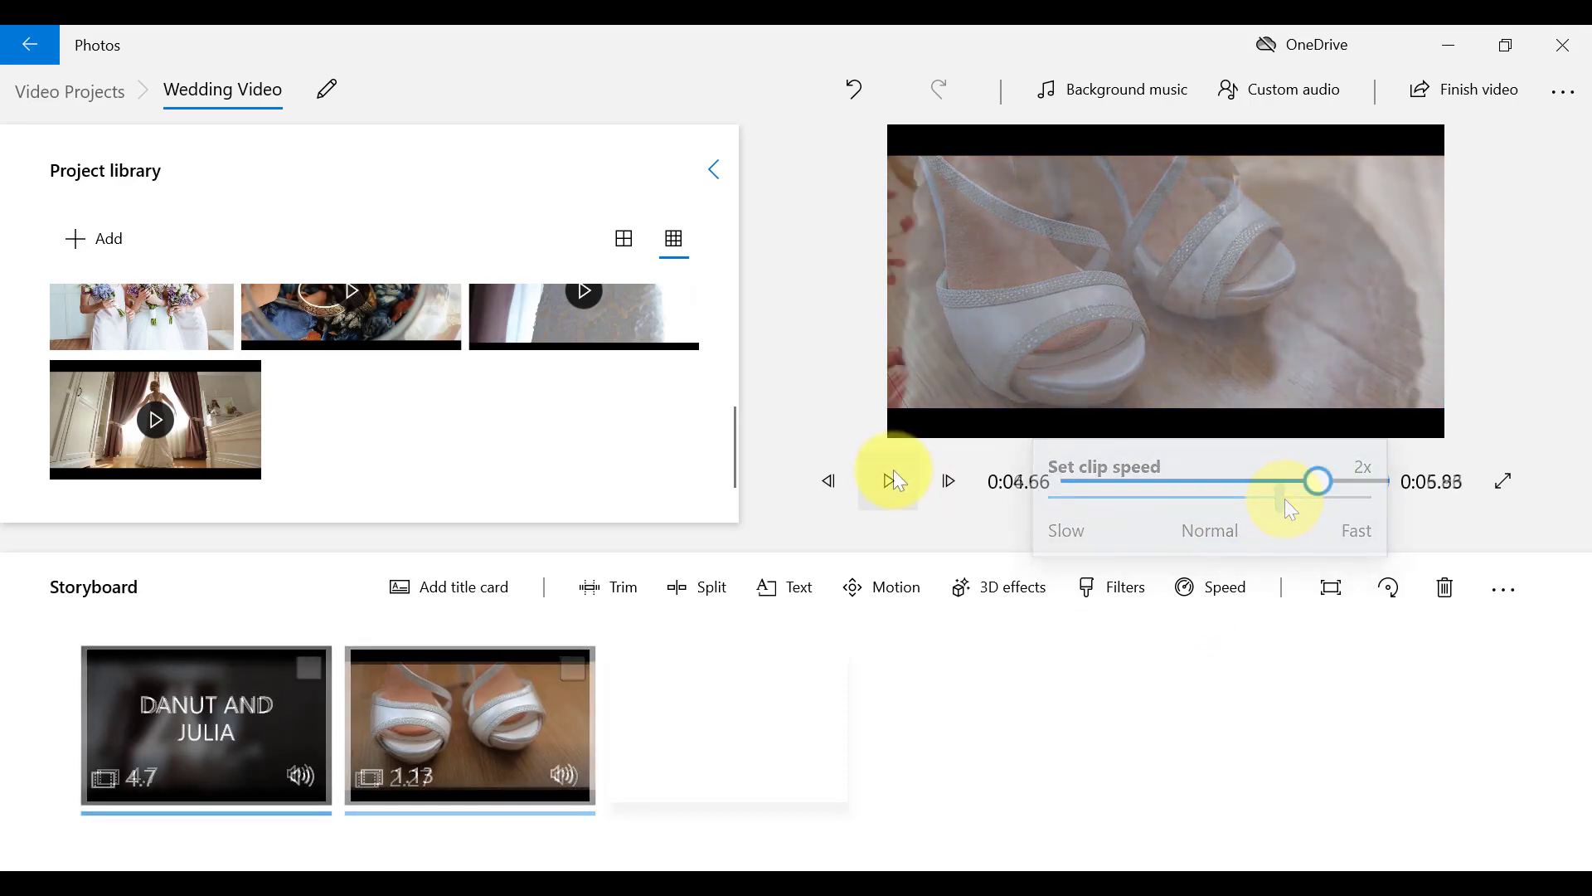
click(892, 478)
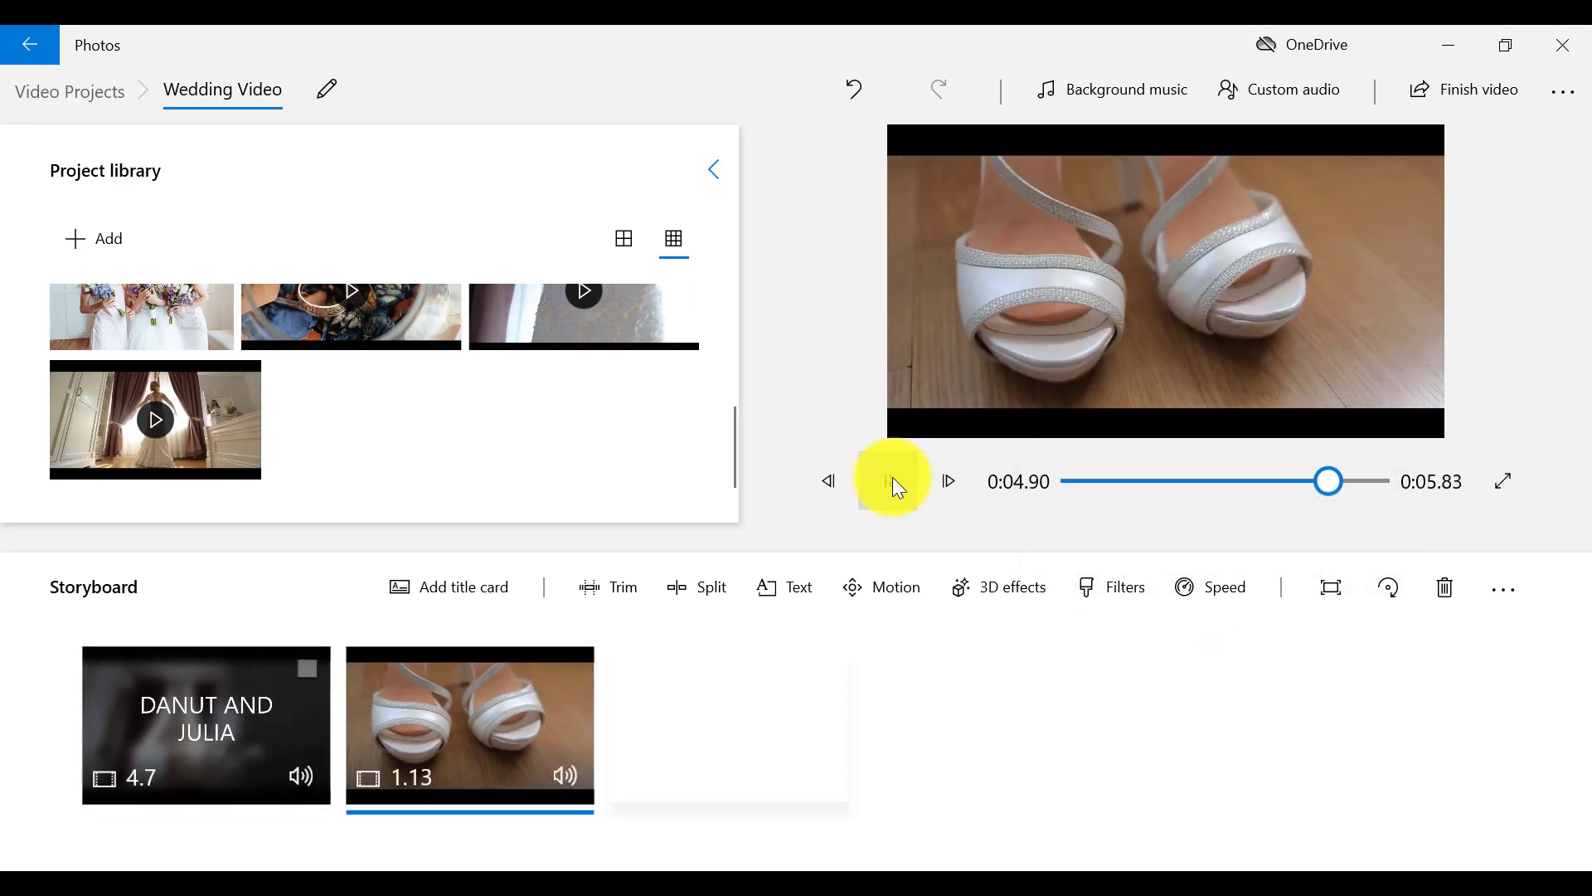
- Add the Wedding signpost photo and the pink rose with rings photo to the end of the storyboard
scroll(729, 320, up, 5)
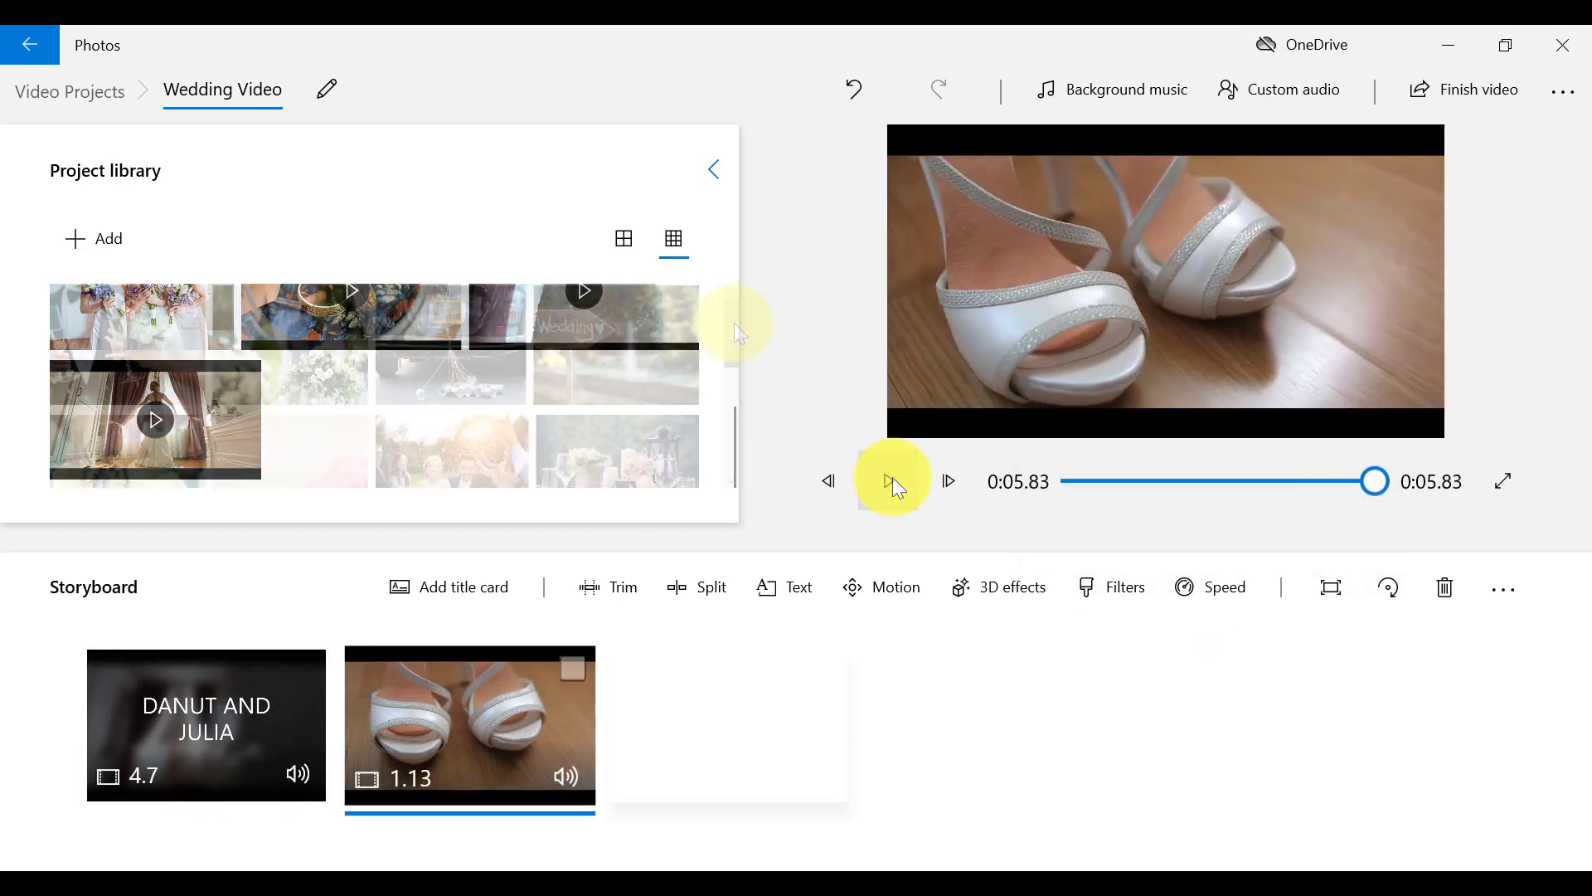
click(619, 355)
click(460, 224)
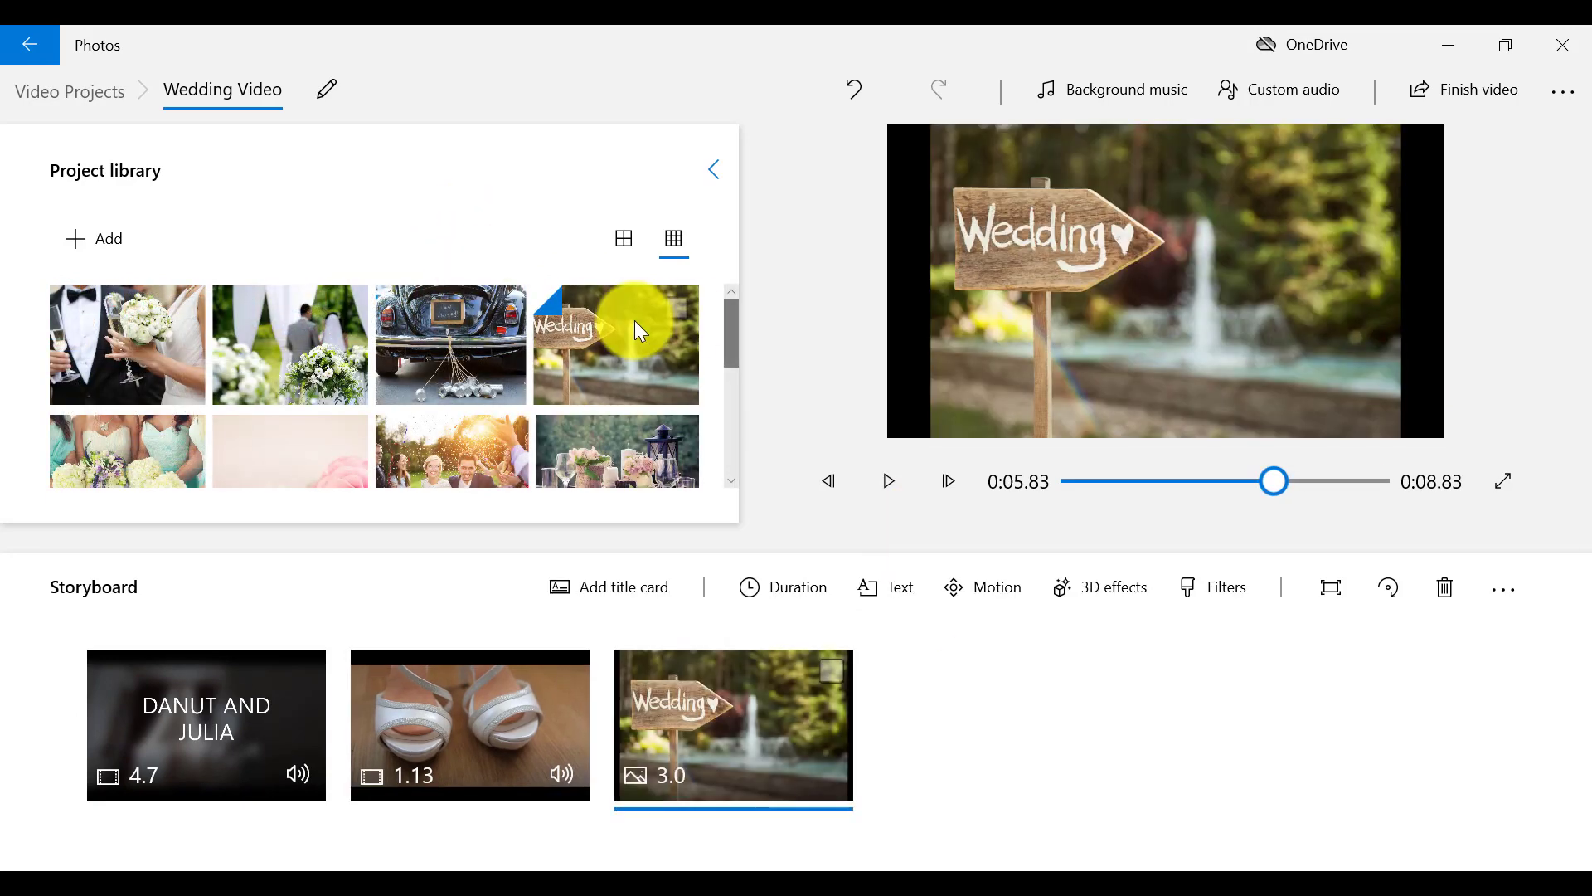
scroll(728, 351, down, 2)
click(311, 385)
click(445, 247)
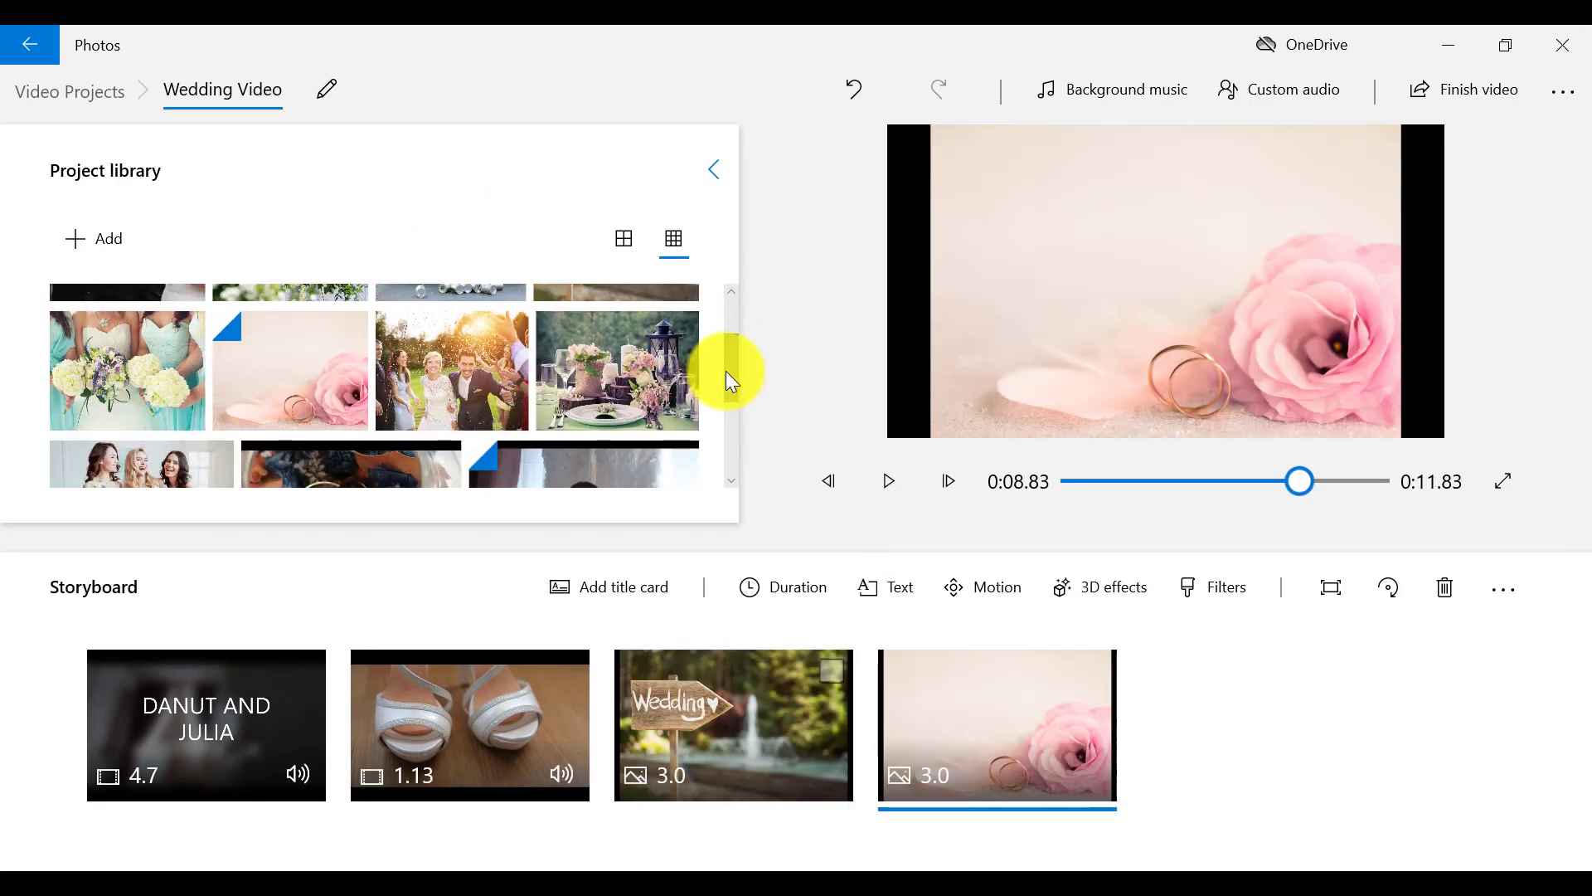
- Add the wedding rings video, the bride video and further photos, including the table setting, to the storyboard after the rose photo
scroll(724, 370, down, 2)
click(440, 306)
click(391, 228)
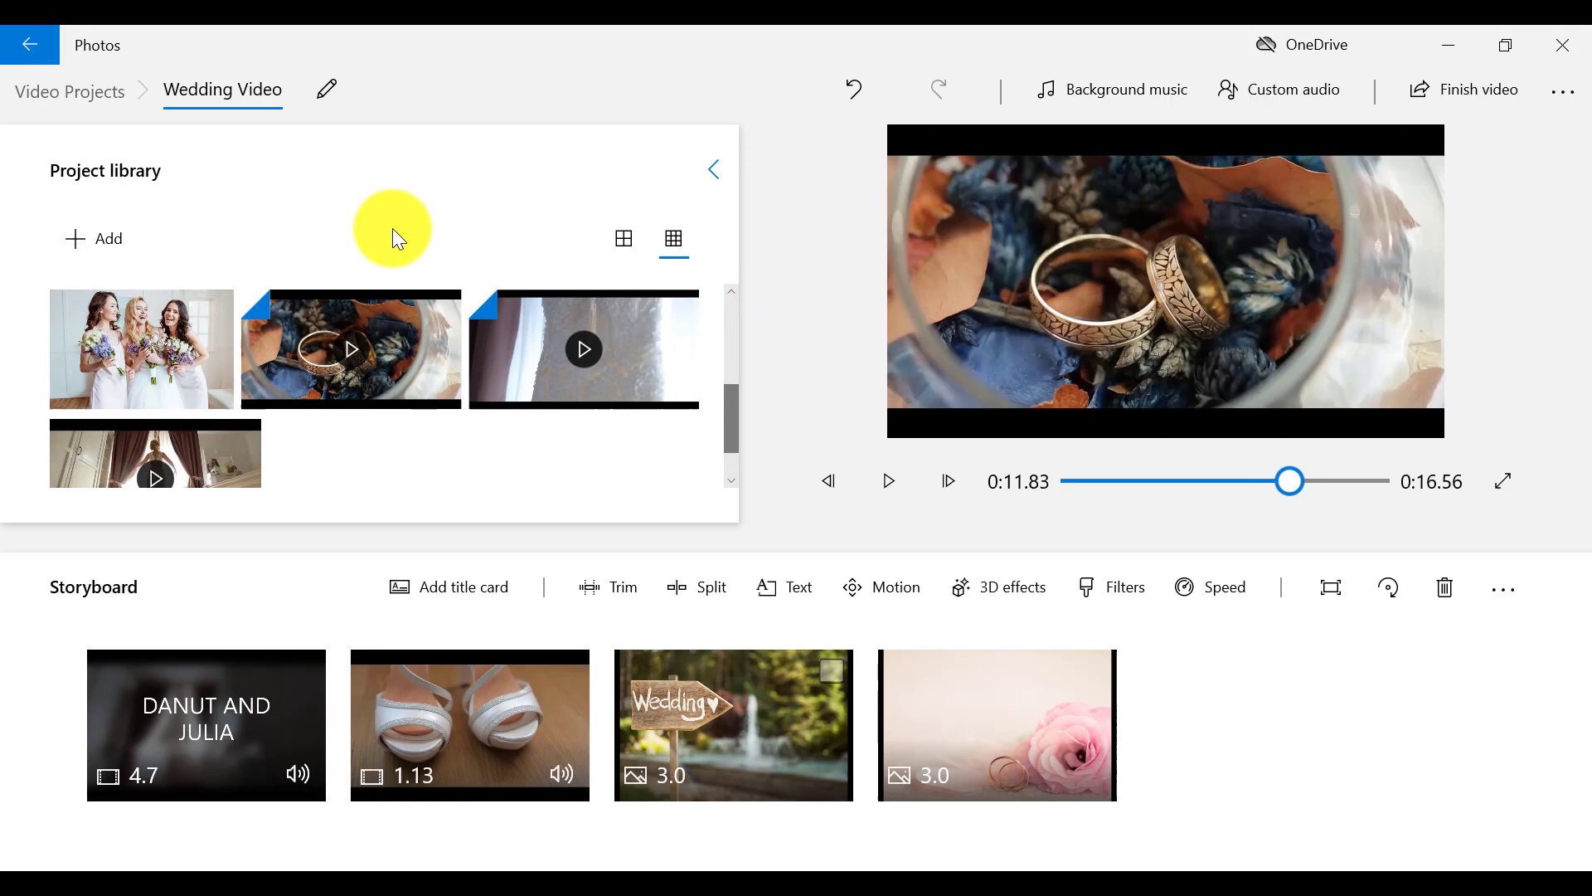
click(191, 471)
click(479, 241)
drag(730, 423, 728, 364)
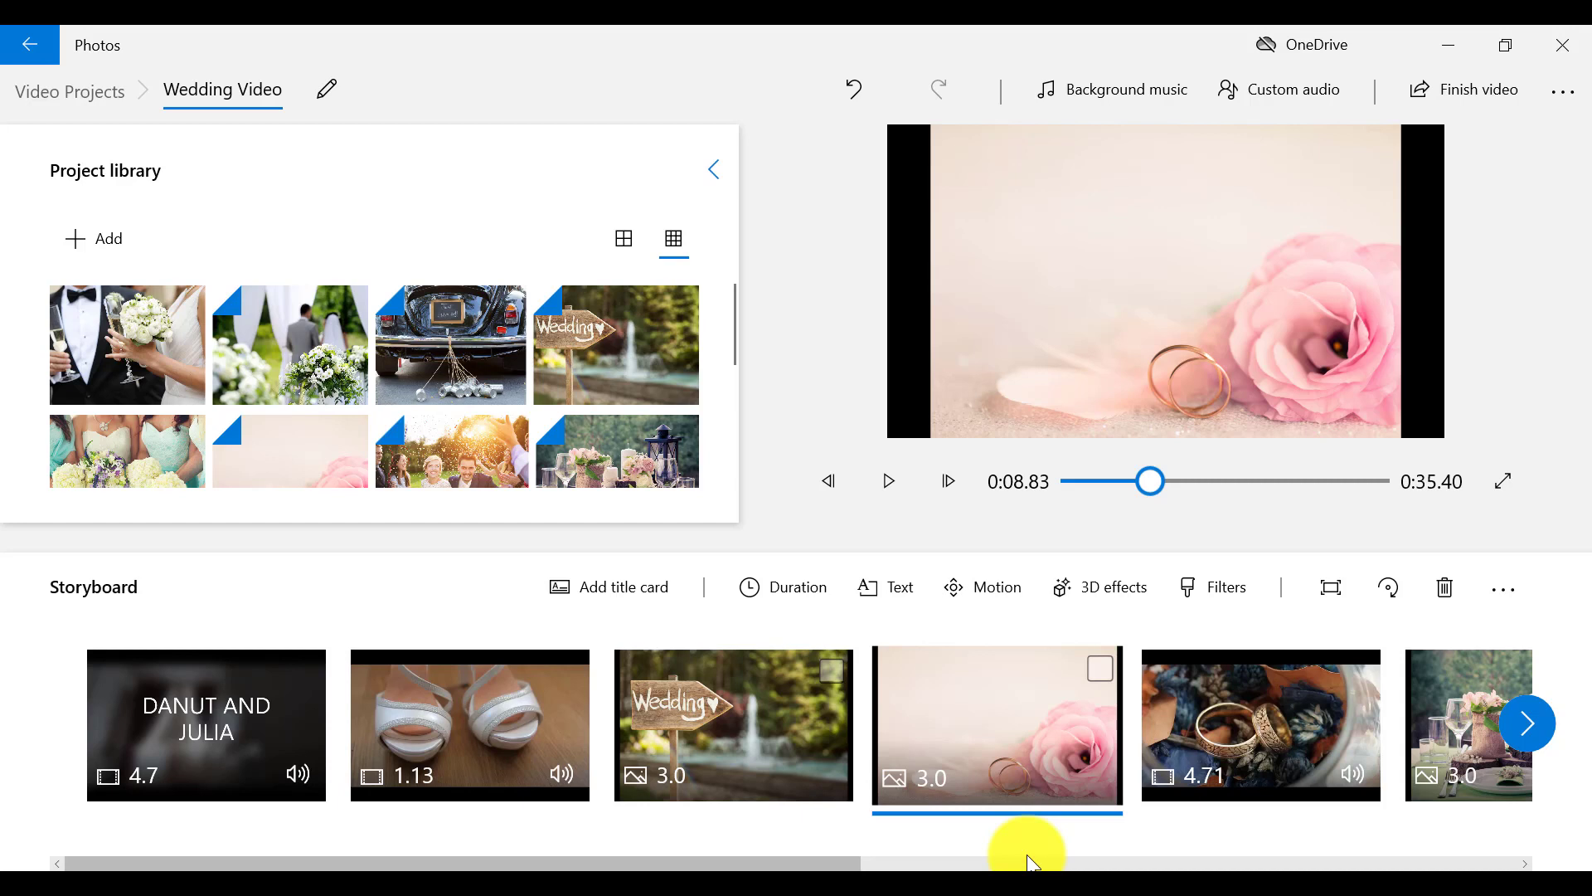
- View the rose photo's motion options without applying any, and remove the black bars from the photo
click(991, 587)
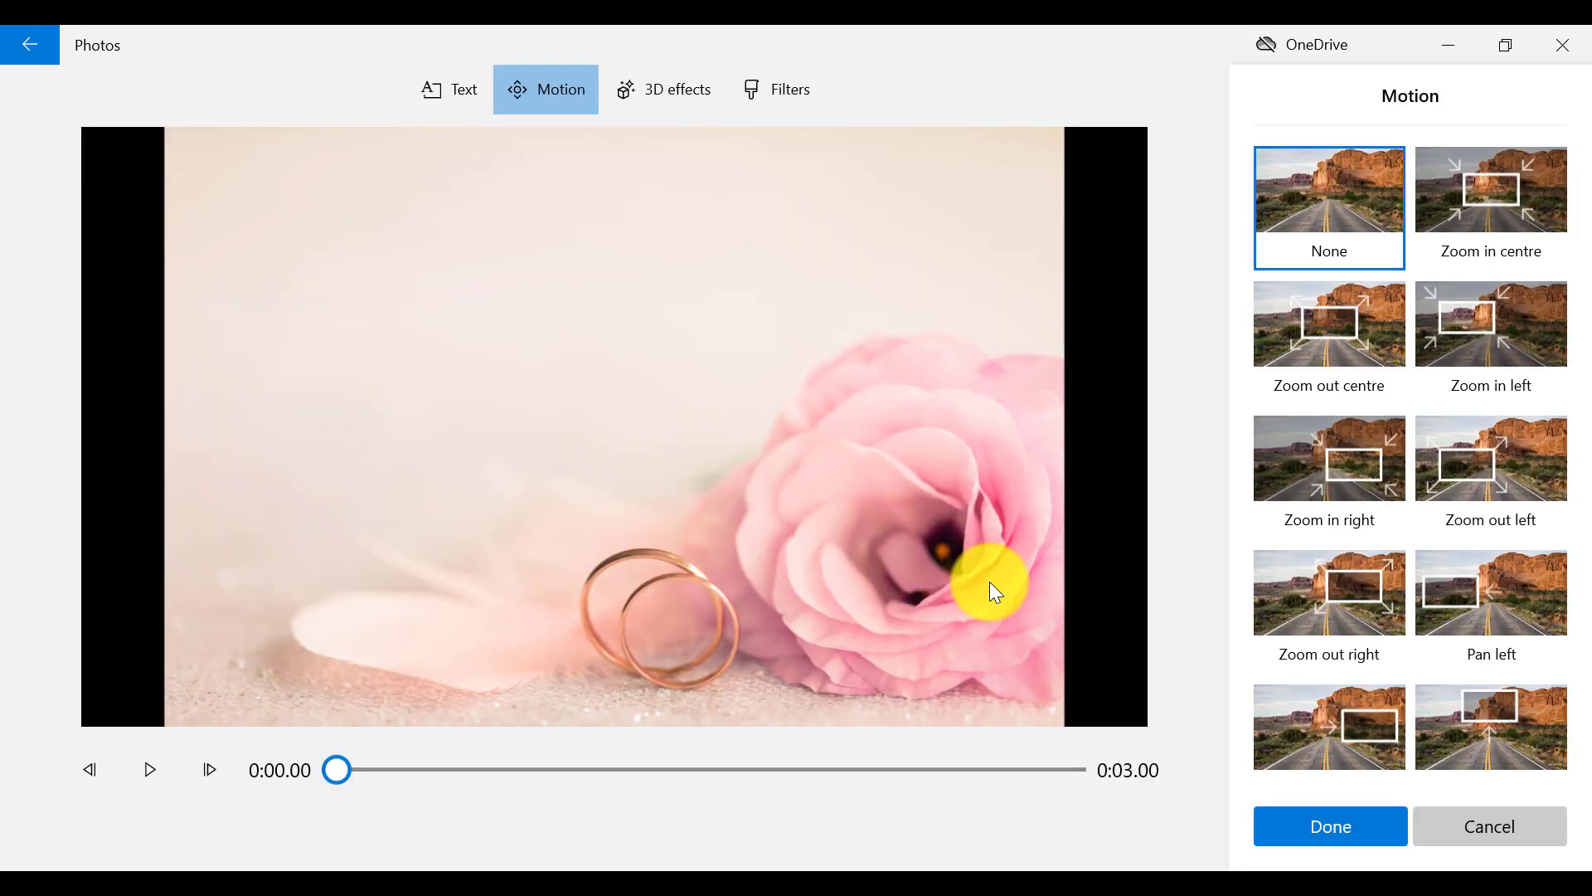
click(1455, 815)
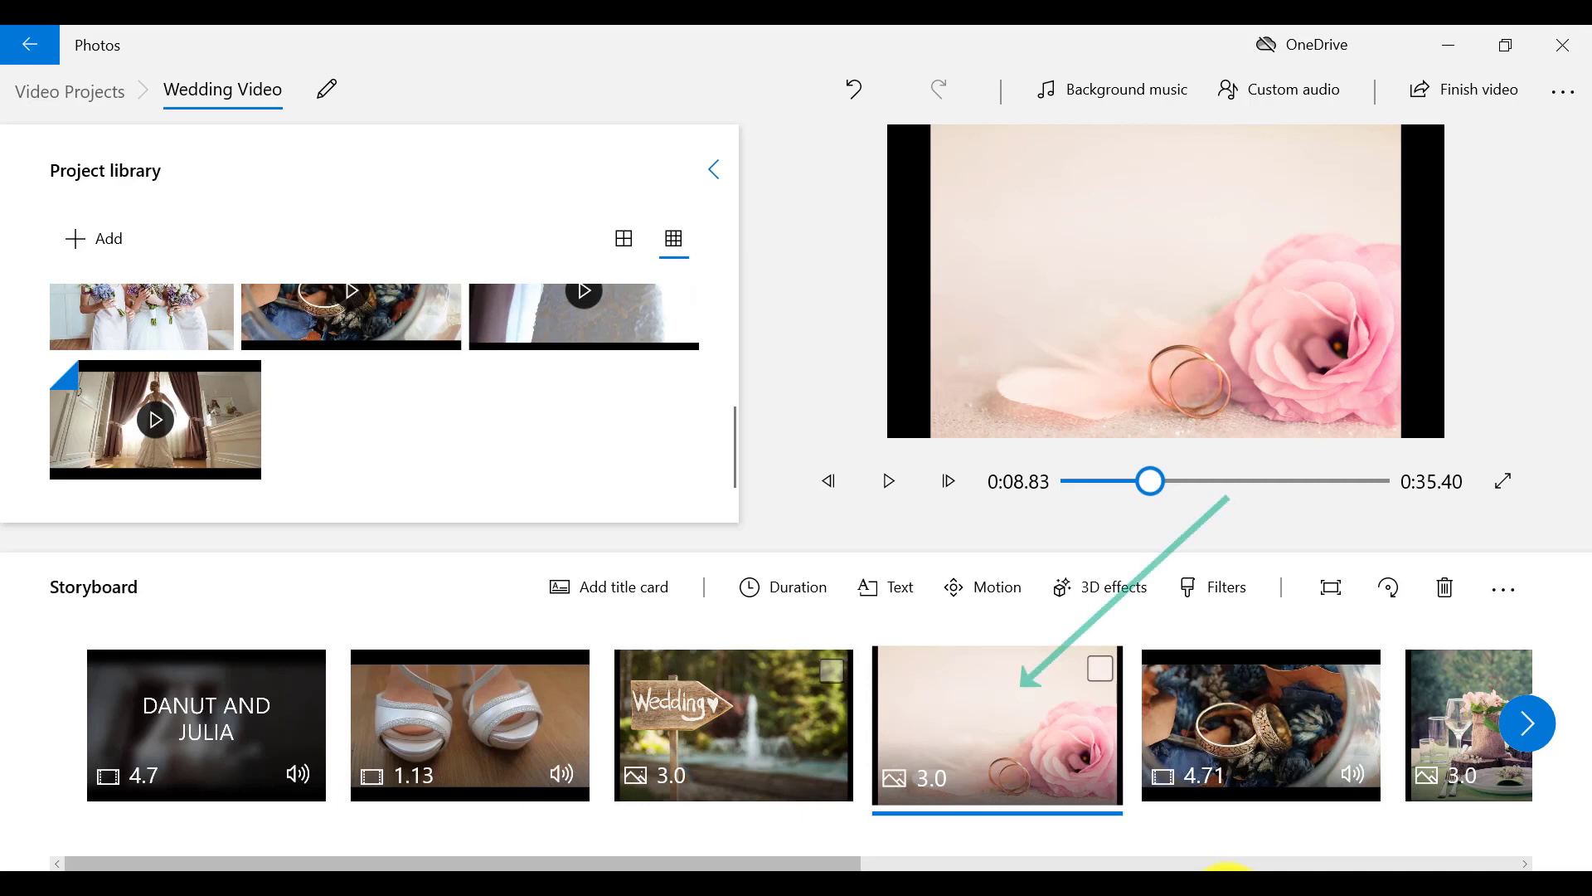
click(1321, 596)
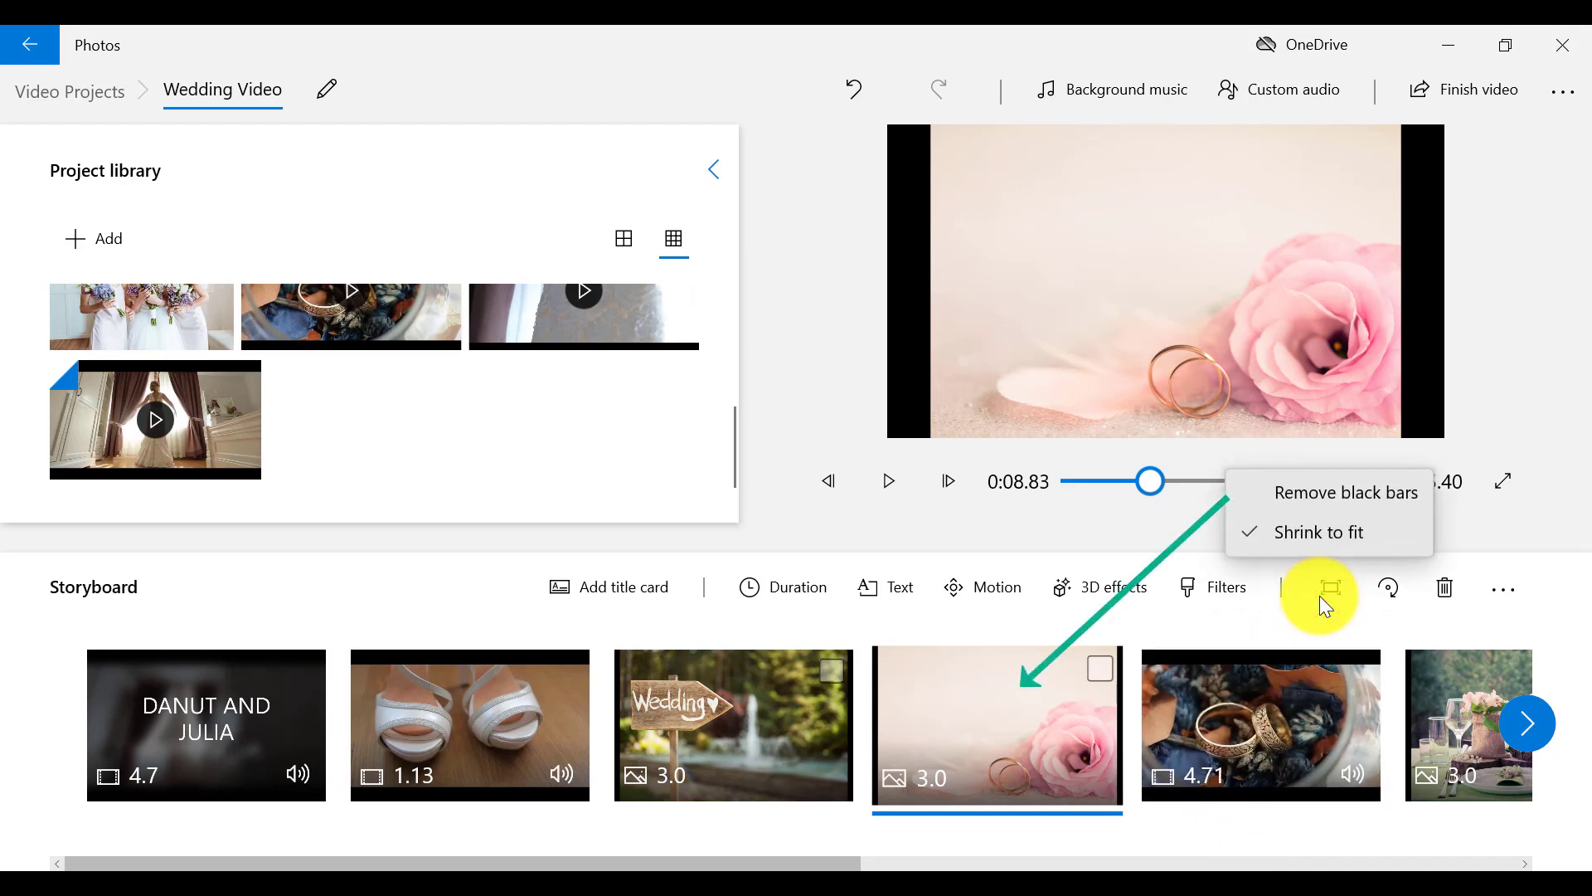
click(1325, 493)
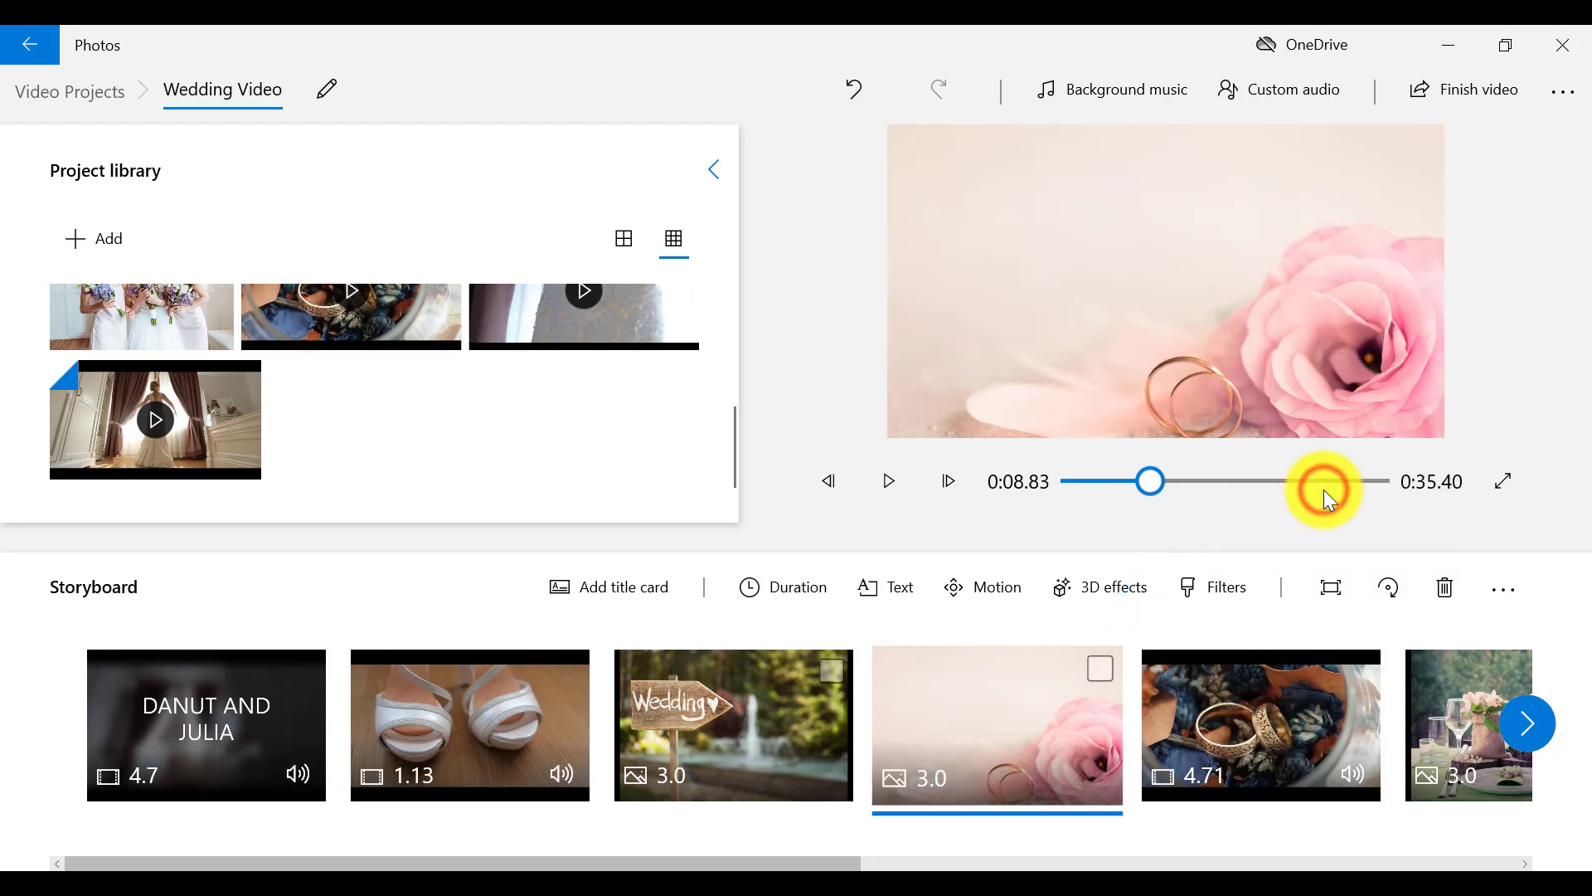
- Undo and redo the black bar removal on the rose photo
click(859, 98)
click(919, 85)
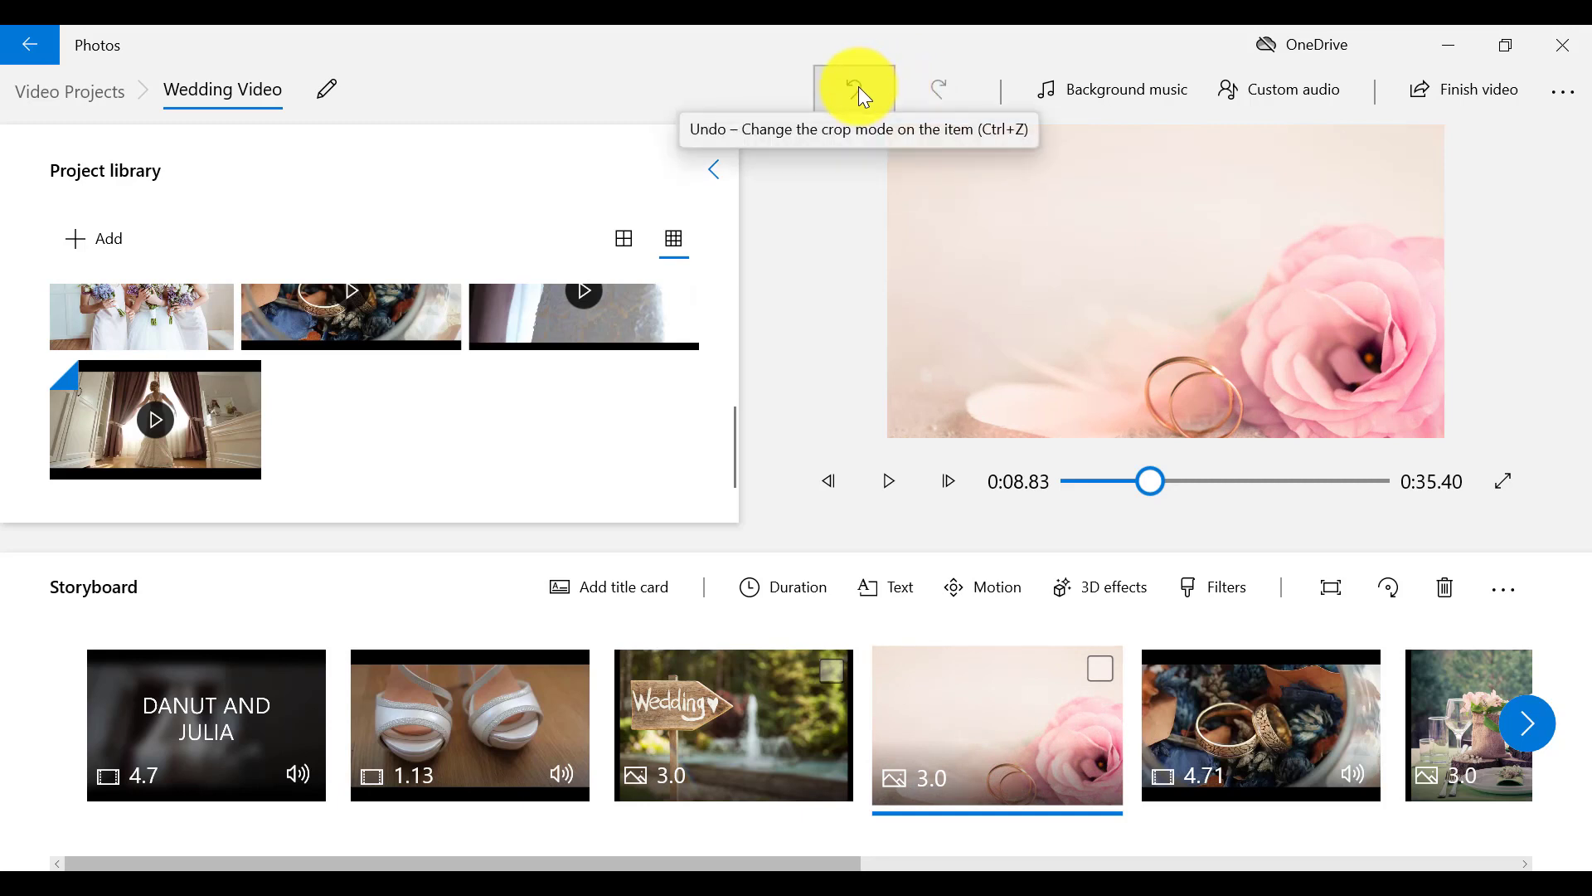
click(858, 86)
click(925, 92)
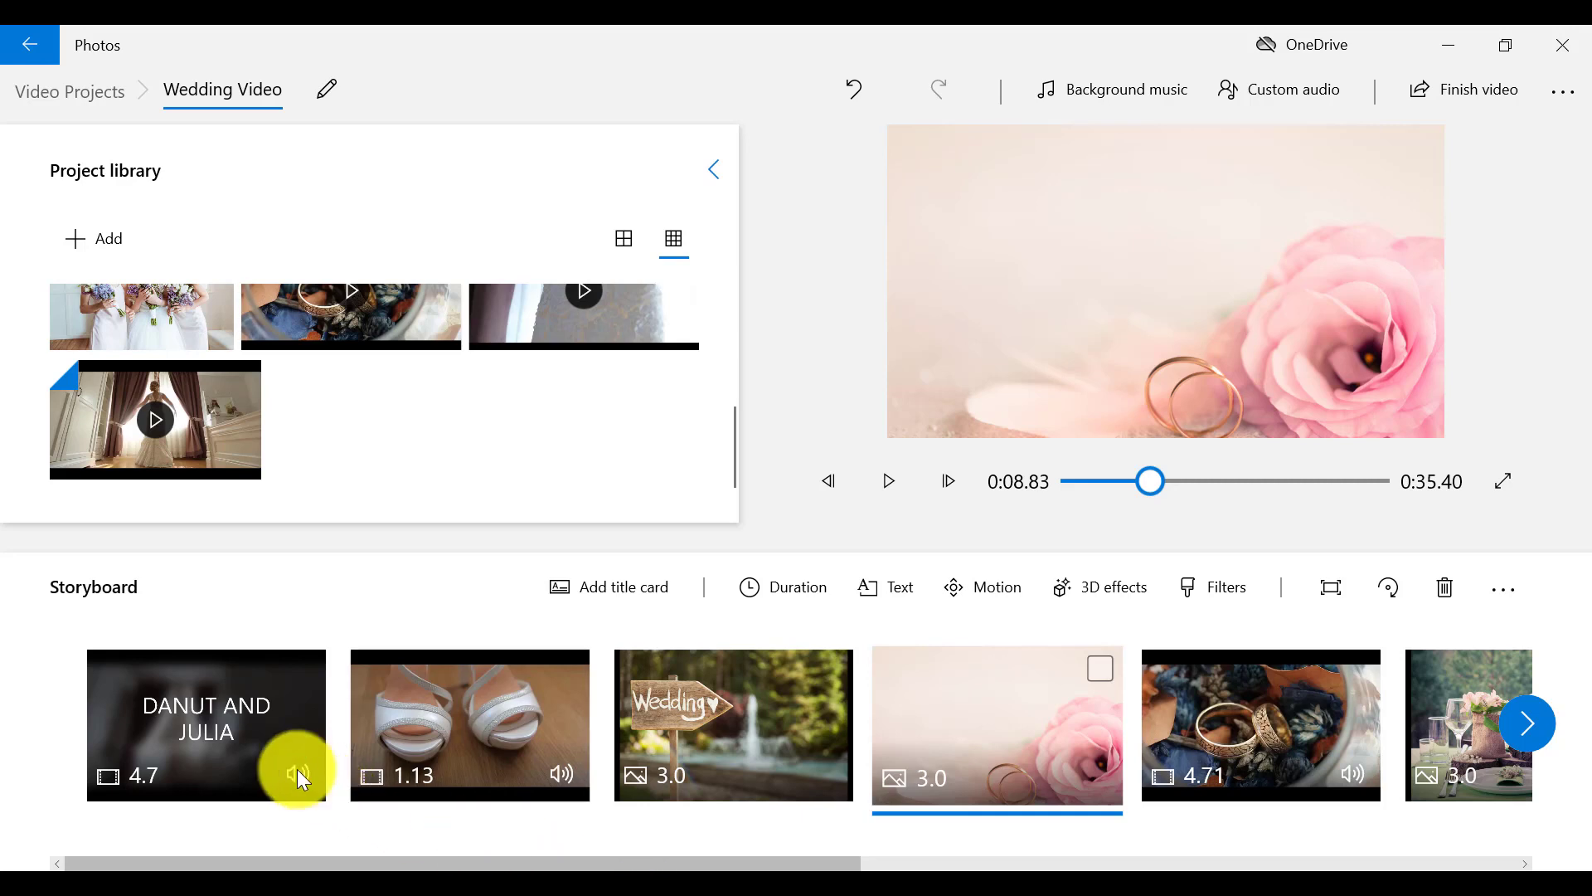
- Insert a title card before the first clip and give it the text "WEDDING VIDEO 2021" in the Simple style
click(226, 742)
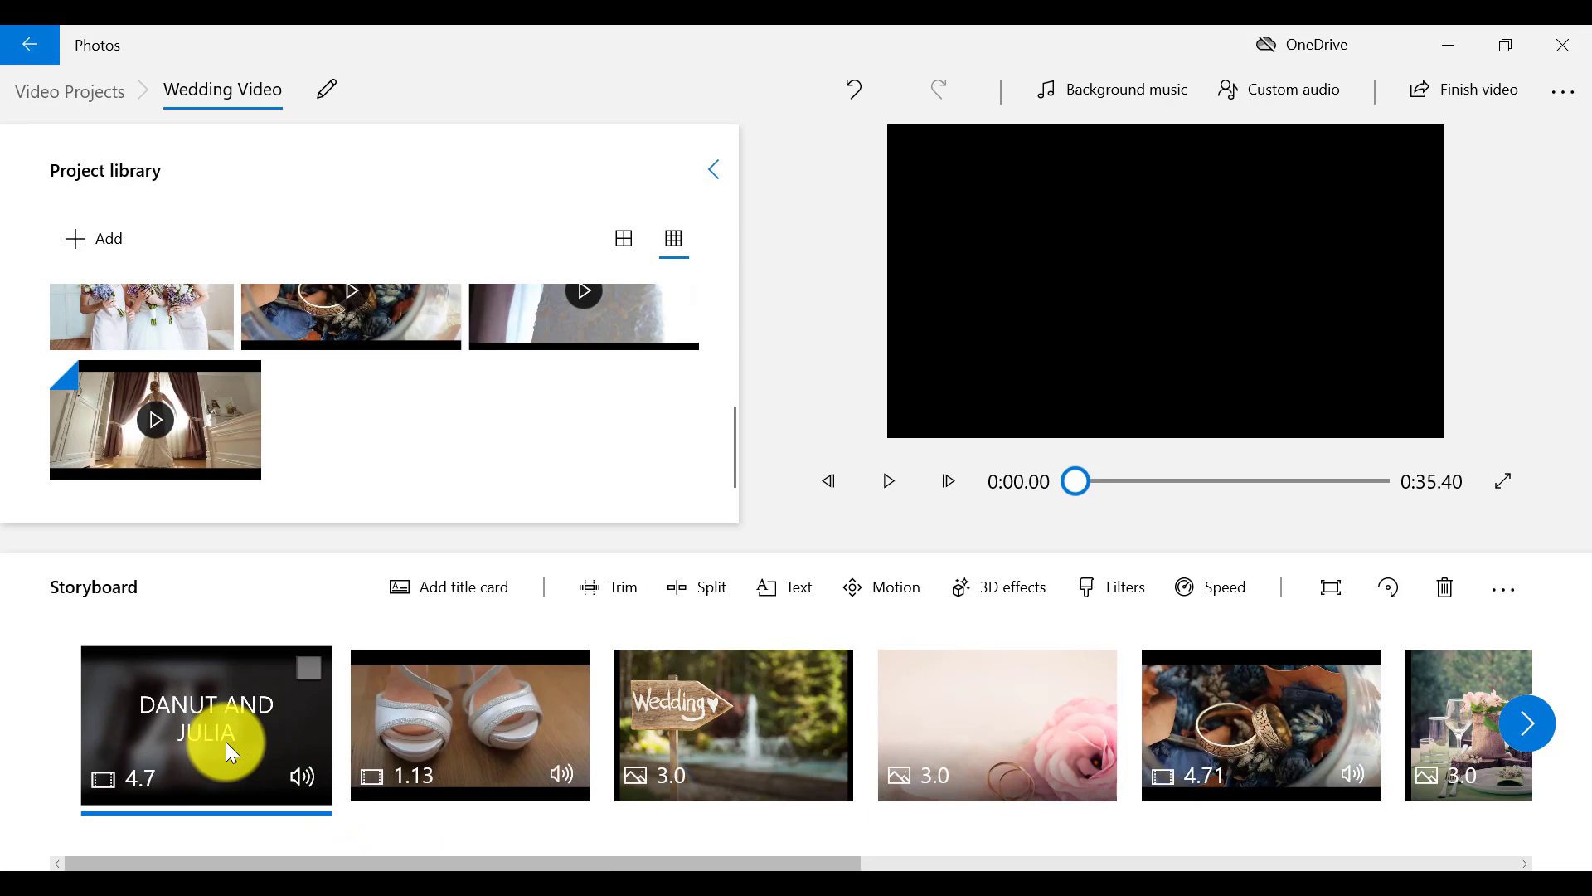
click(467, 590)
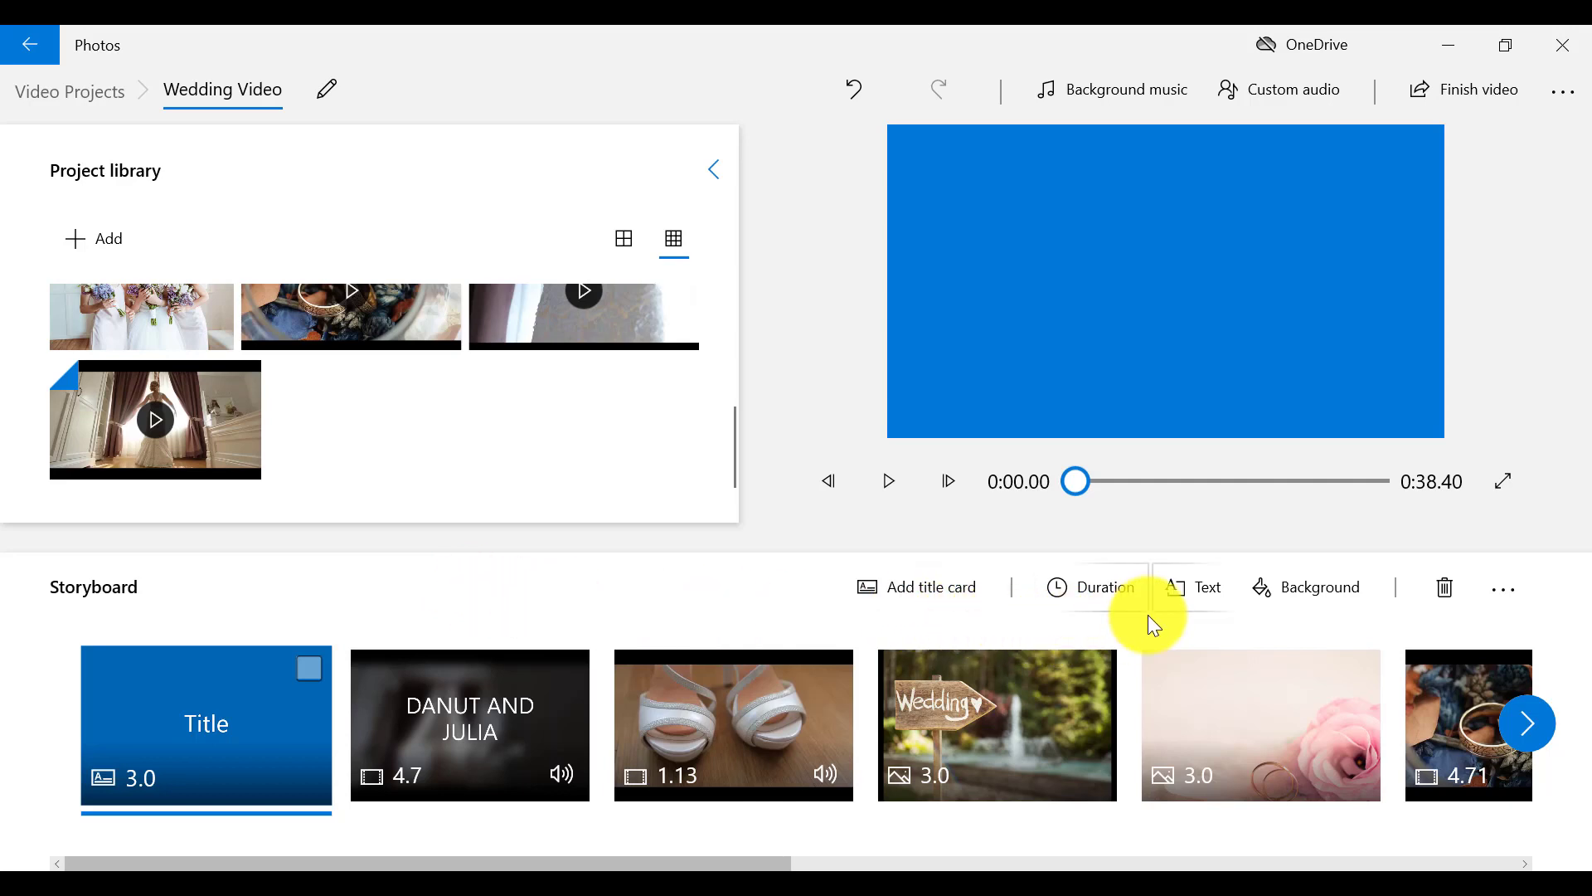
click(1192, 602)
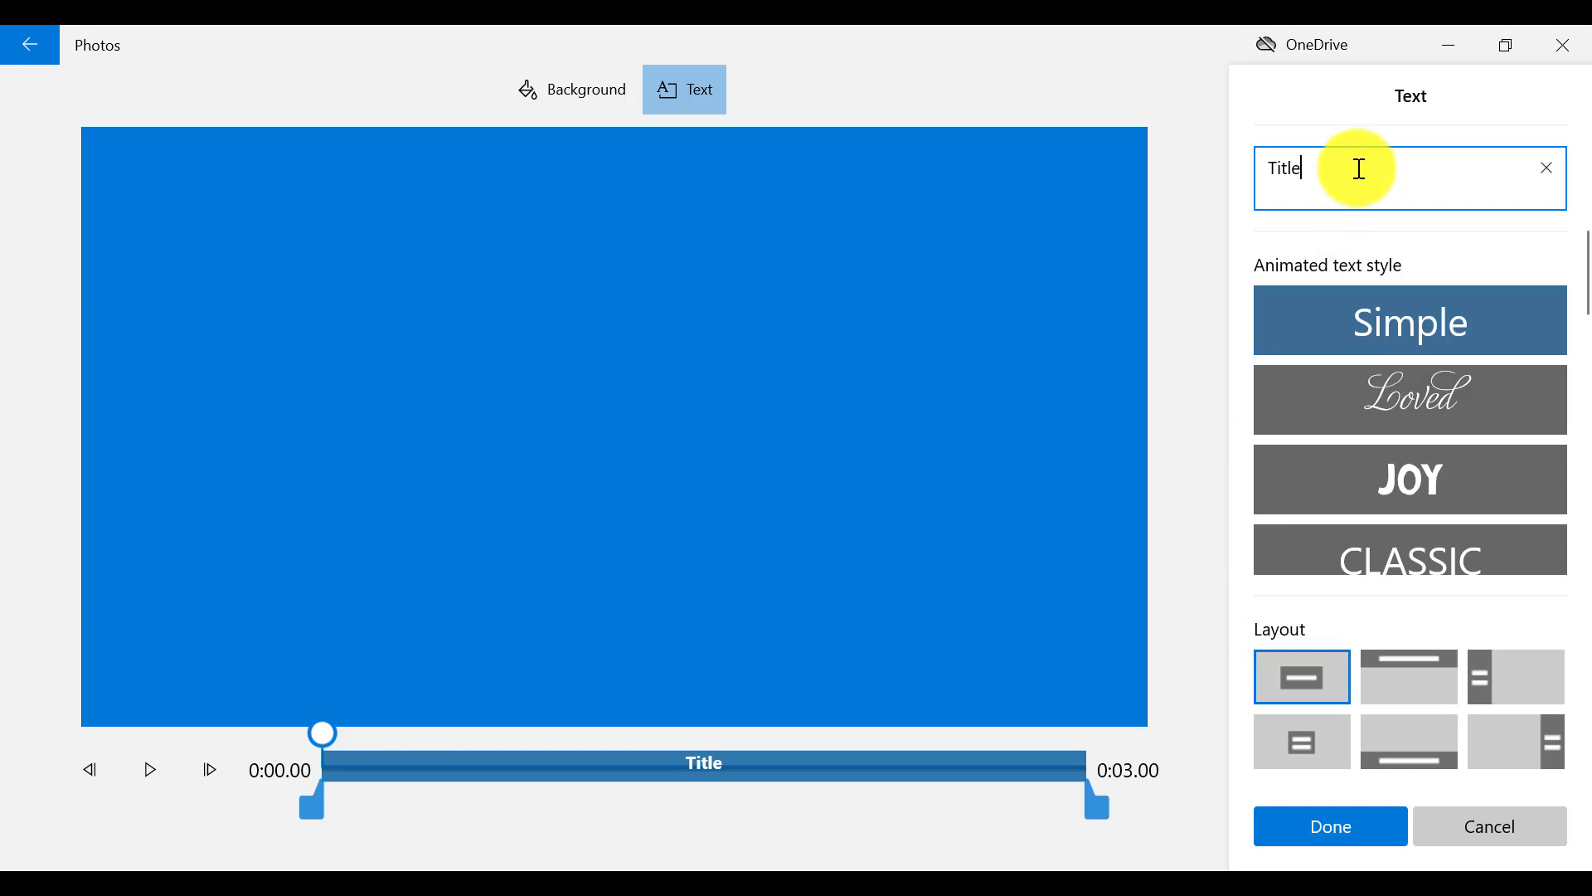
key(BackSpace)
key(BackSpace)
key(BackSpace)
key(BackSpace)
key(BackSpace)
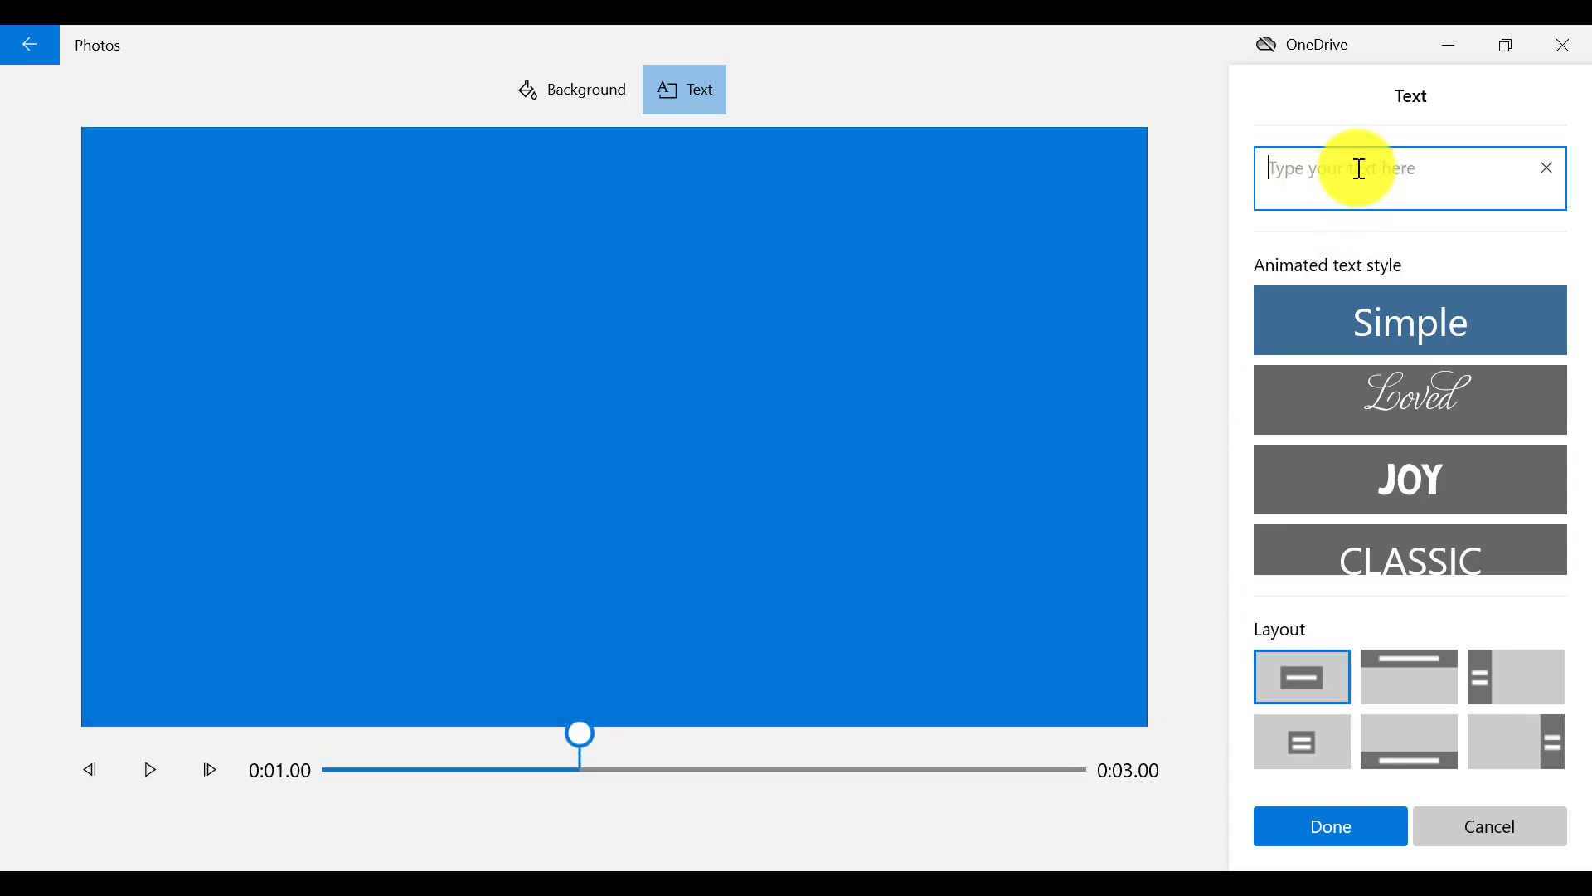
text(WEDDING VIDEO 2)
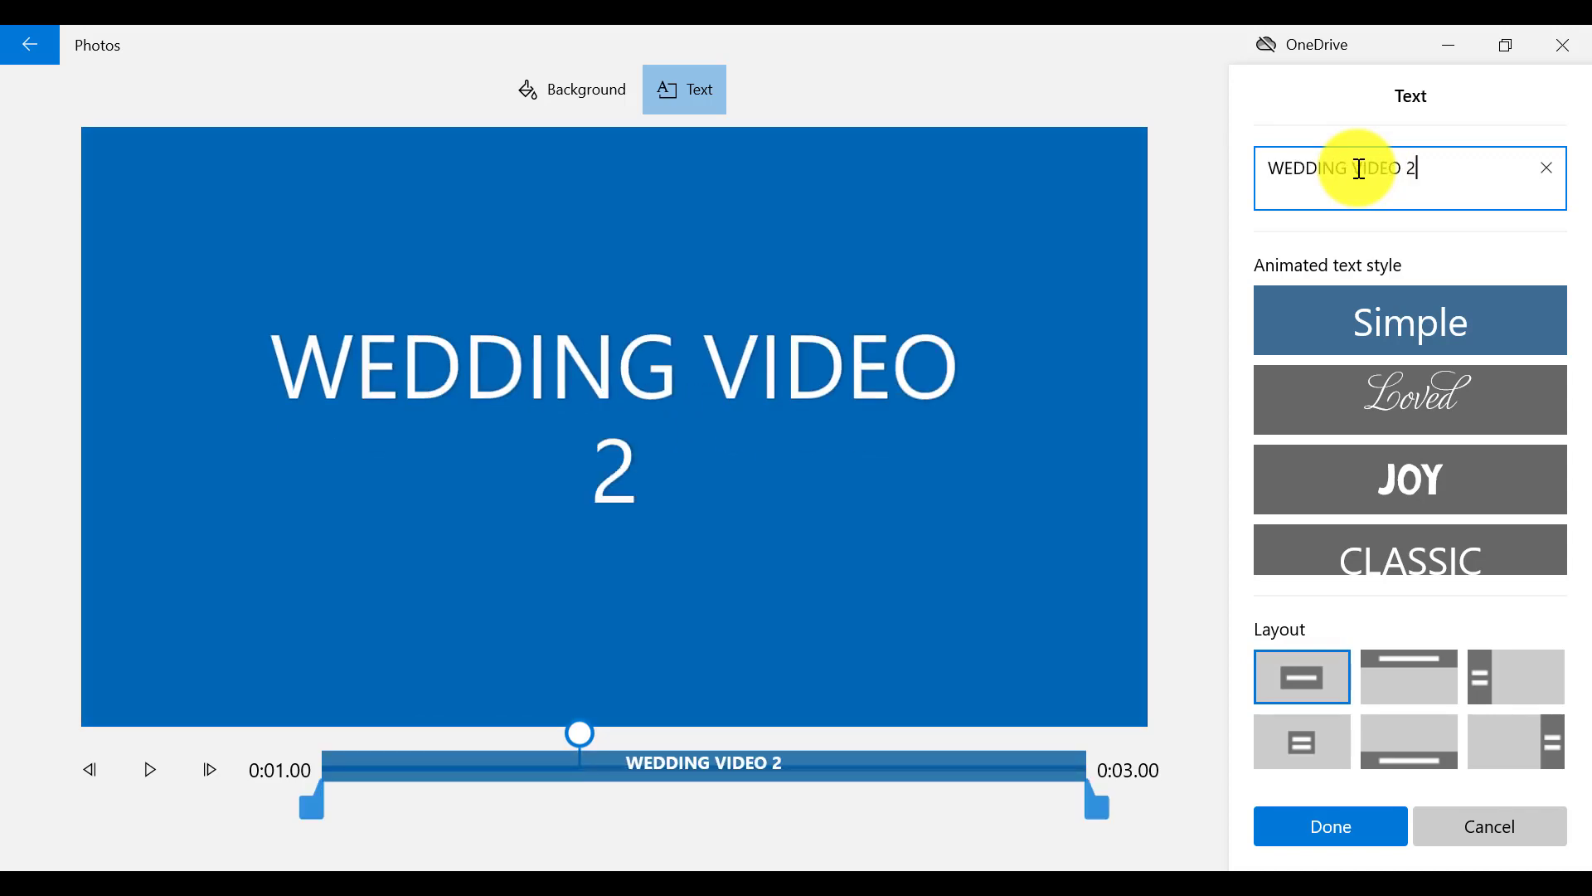
text(021)
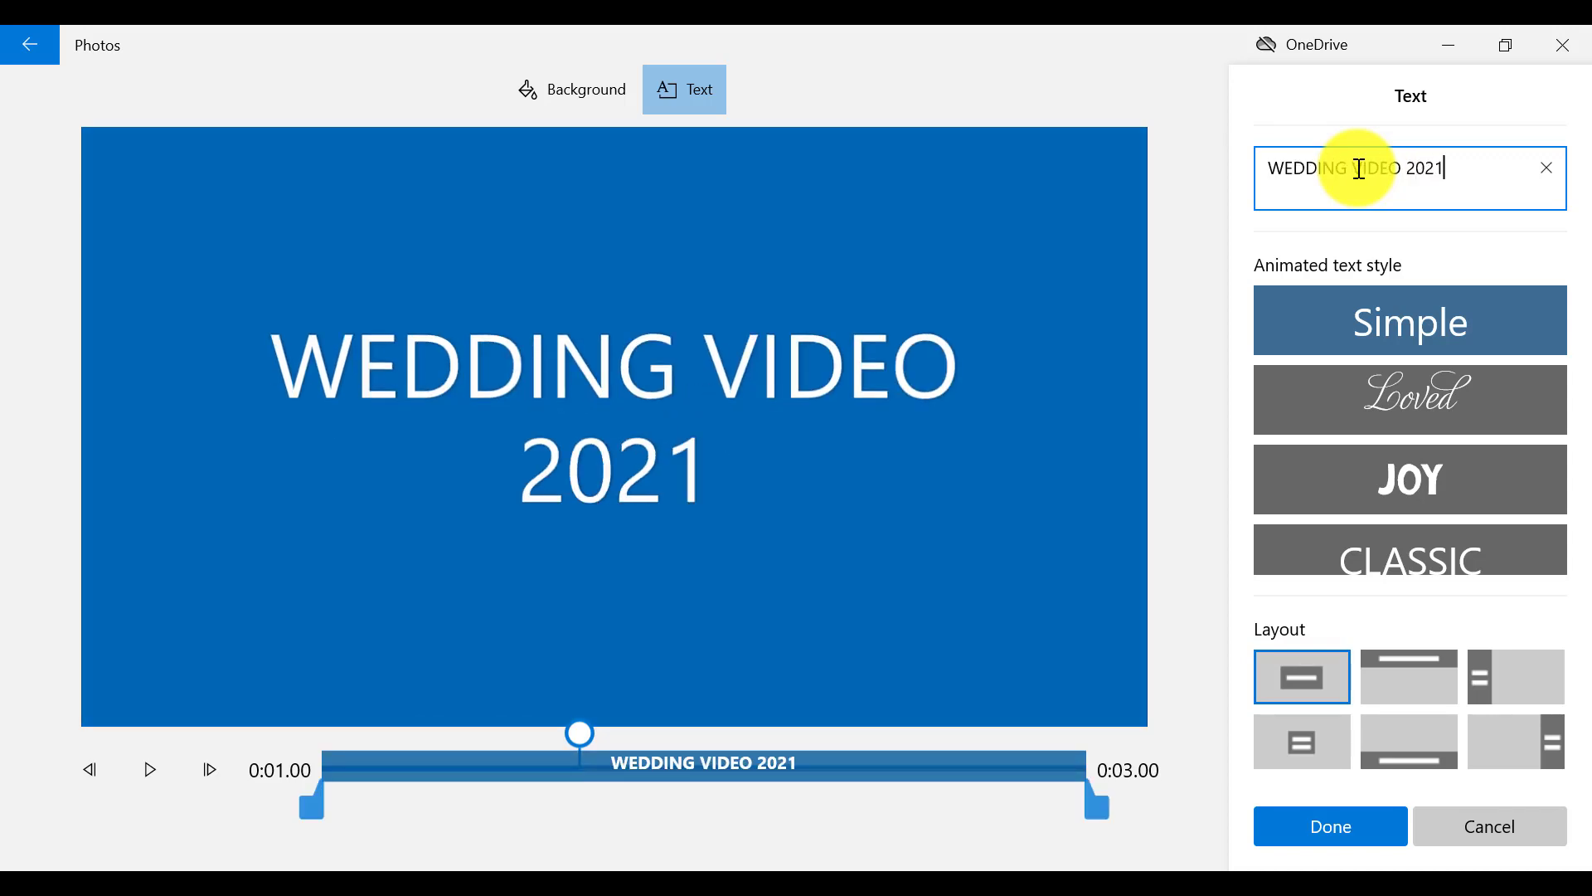
scroll(1574, 355, down, 5)
scroll(1574, 291, up, 5)
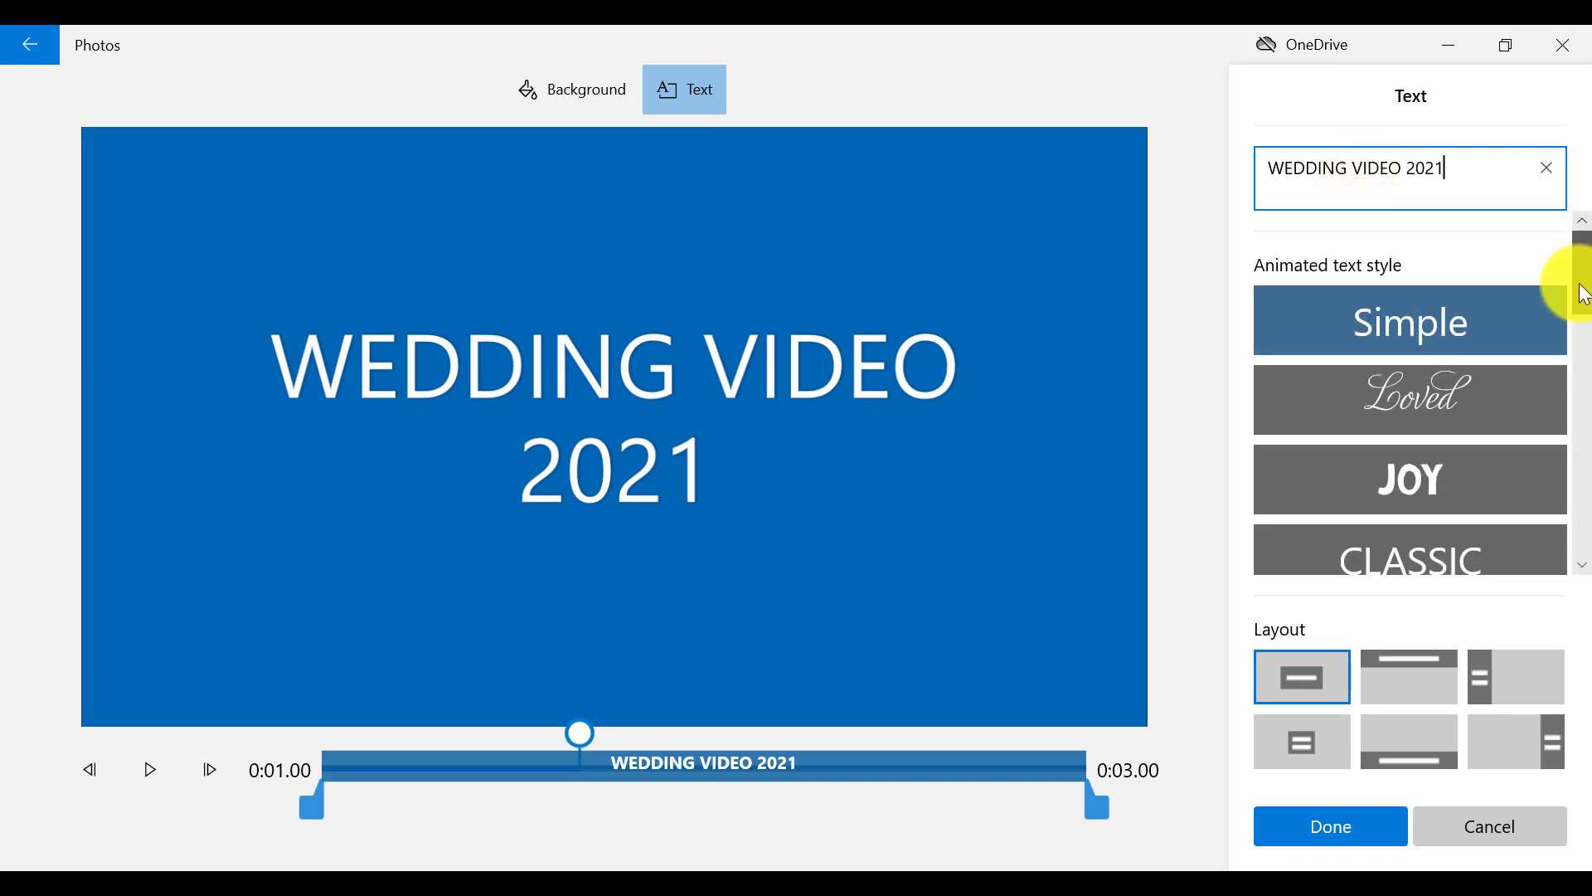
click(1453, 321)
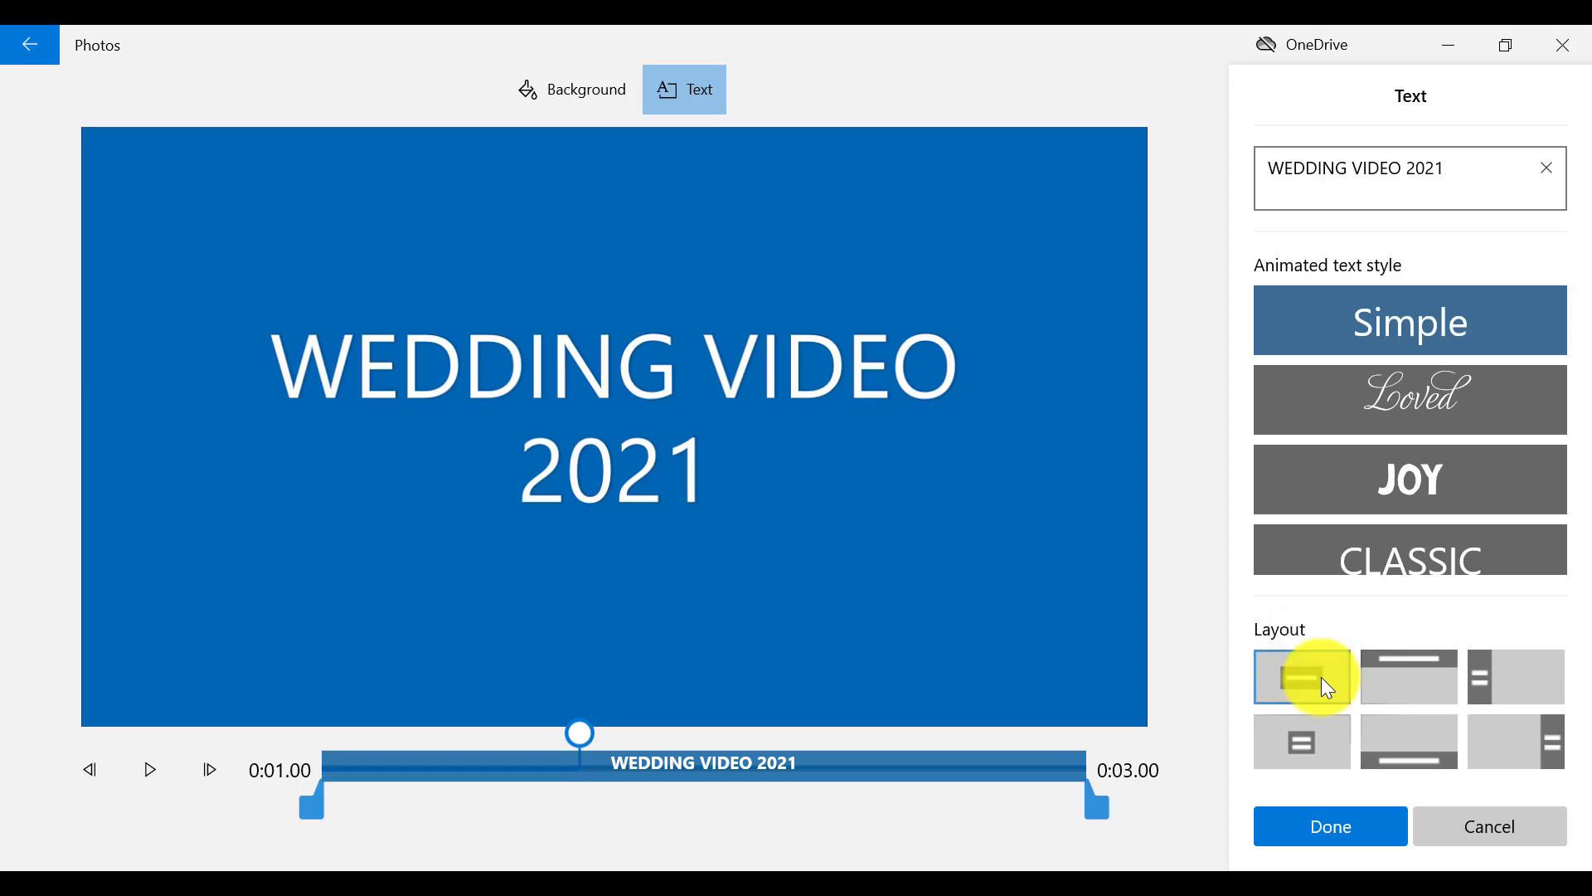
- Set the title card's background to a new custom lavender colour
click(584, 95)
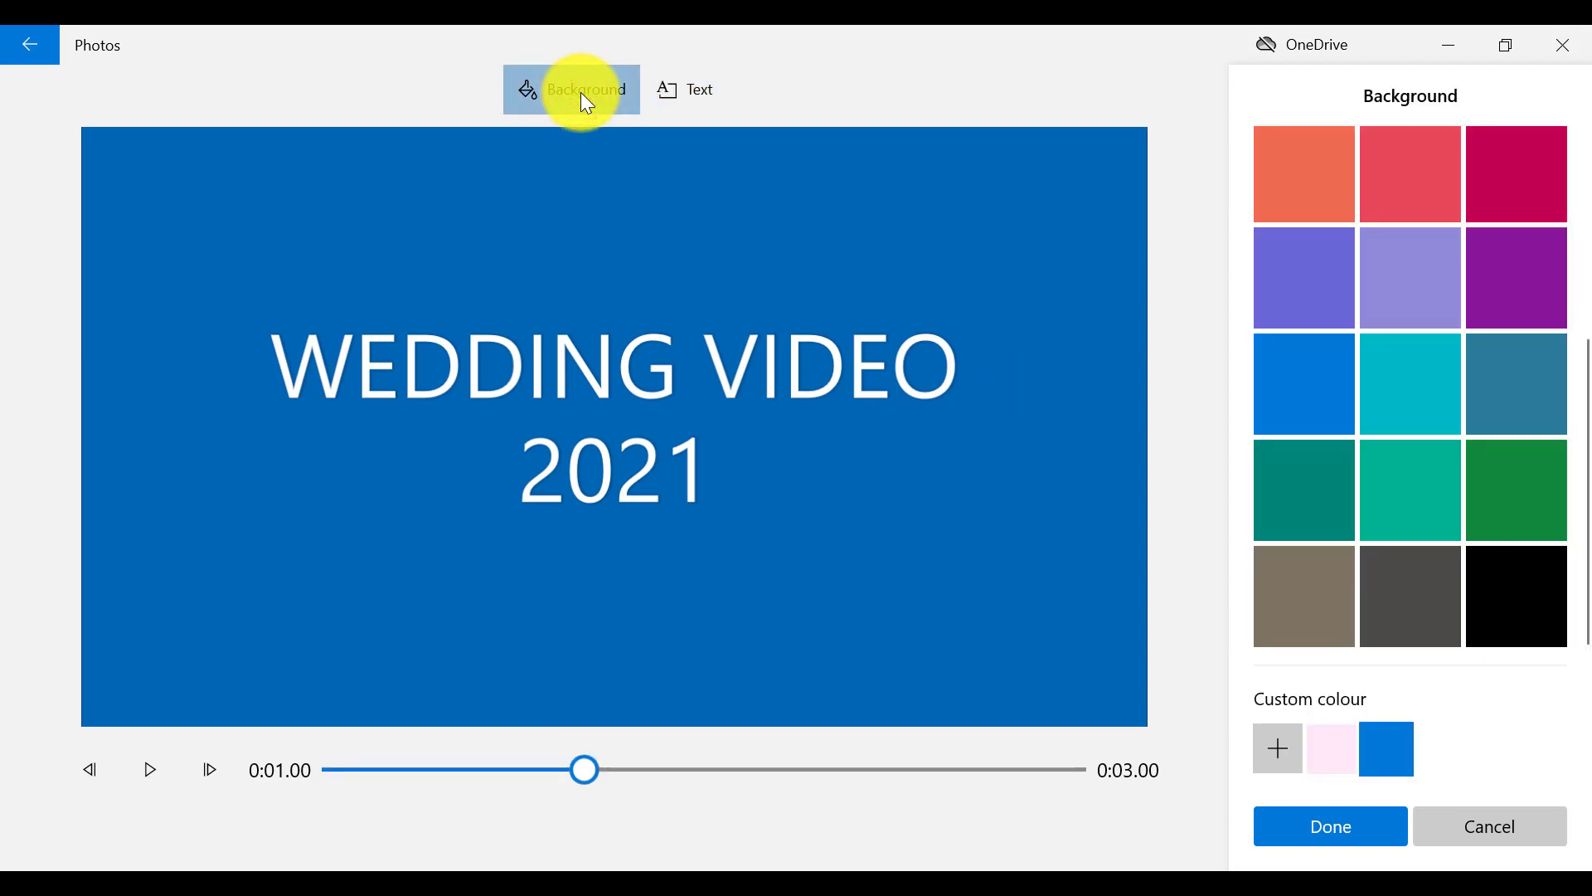
click(1335, 747)
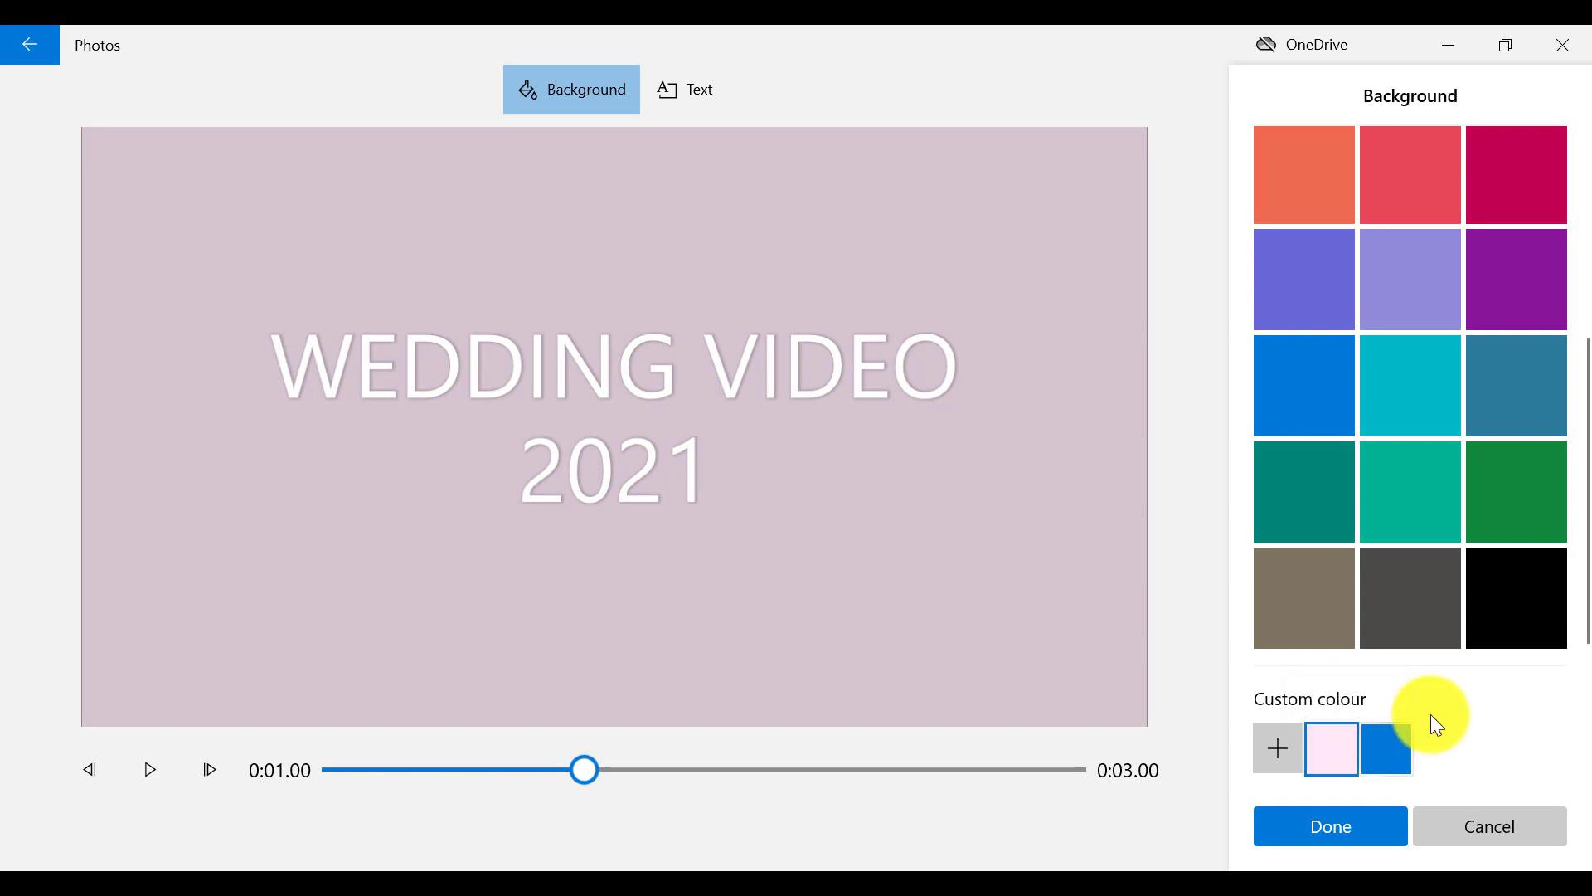
click(1290, 741)
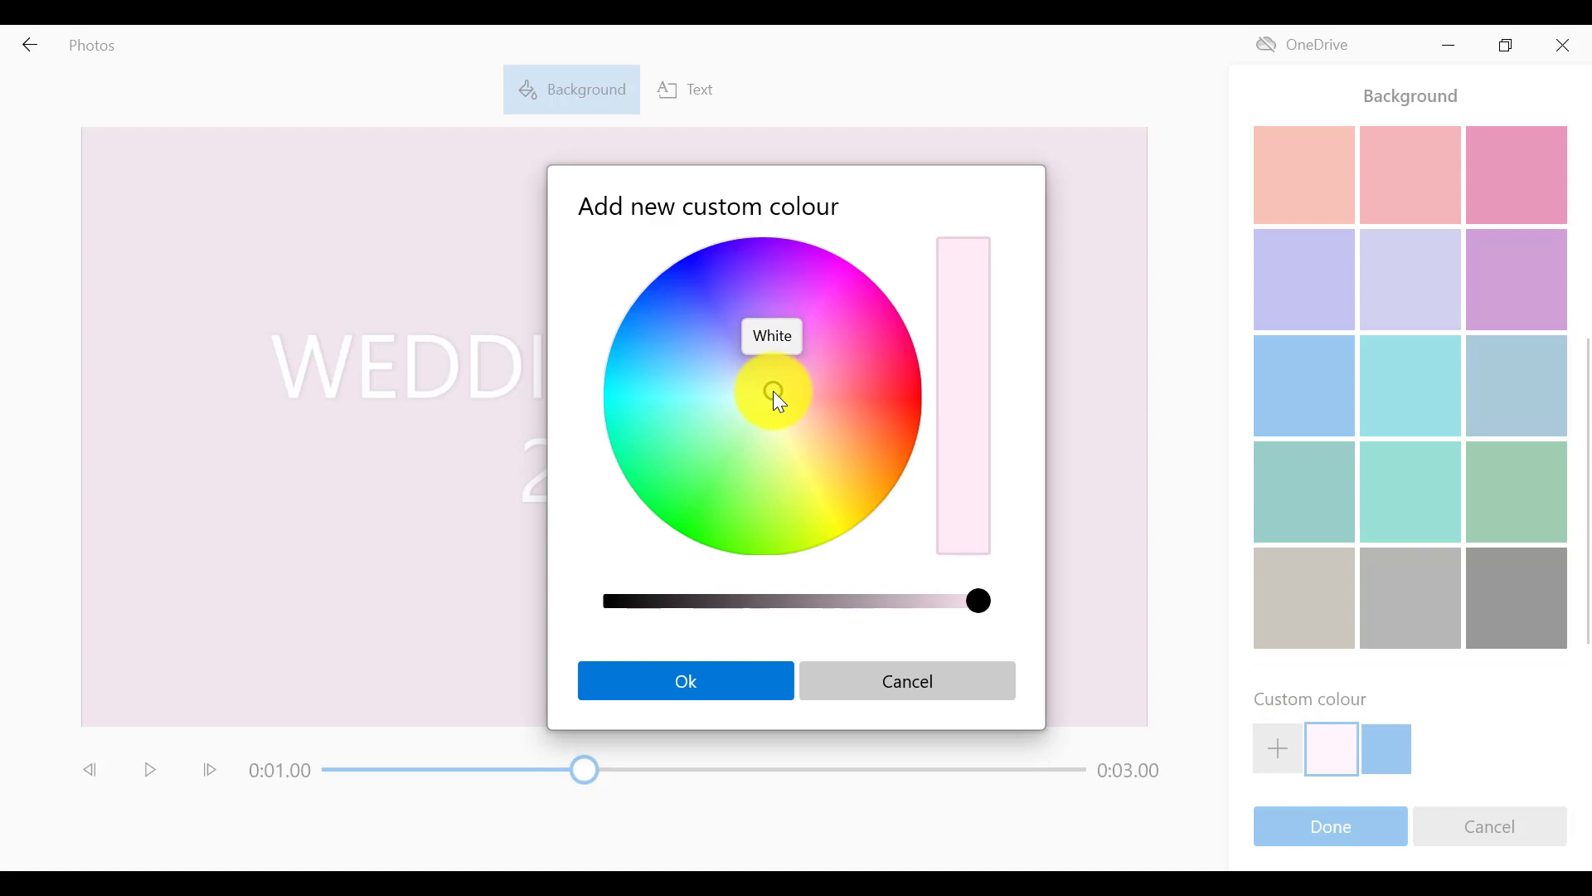
mouse_move(773, 391)
mouse_down()
mouse_move(764, 407)
mouse_move(780, 370)
mouse_up()
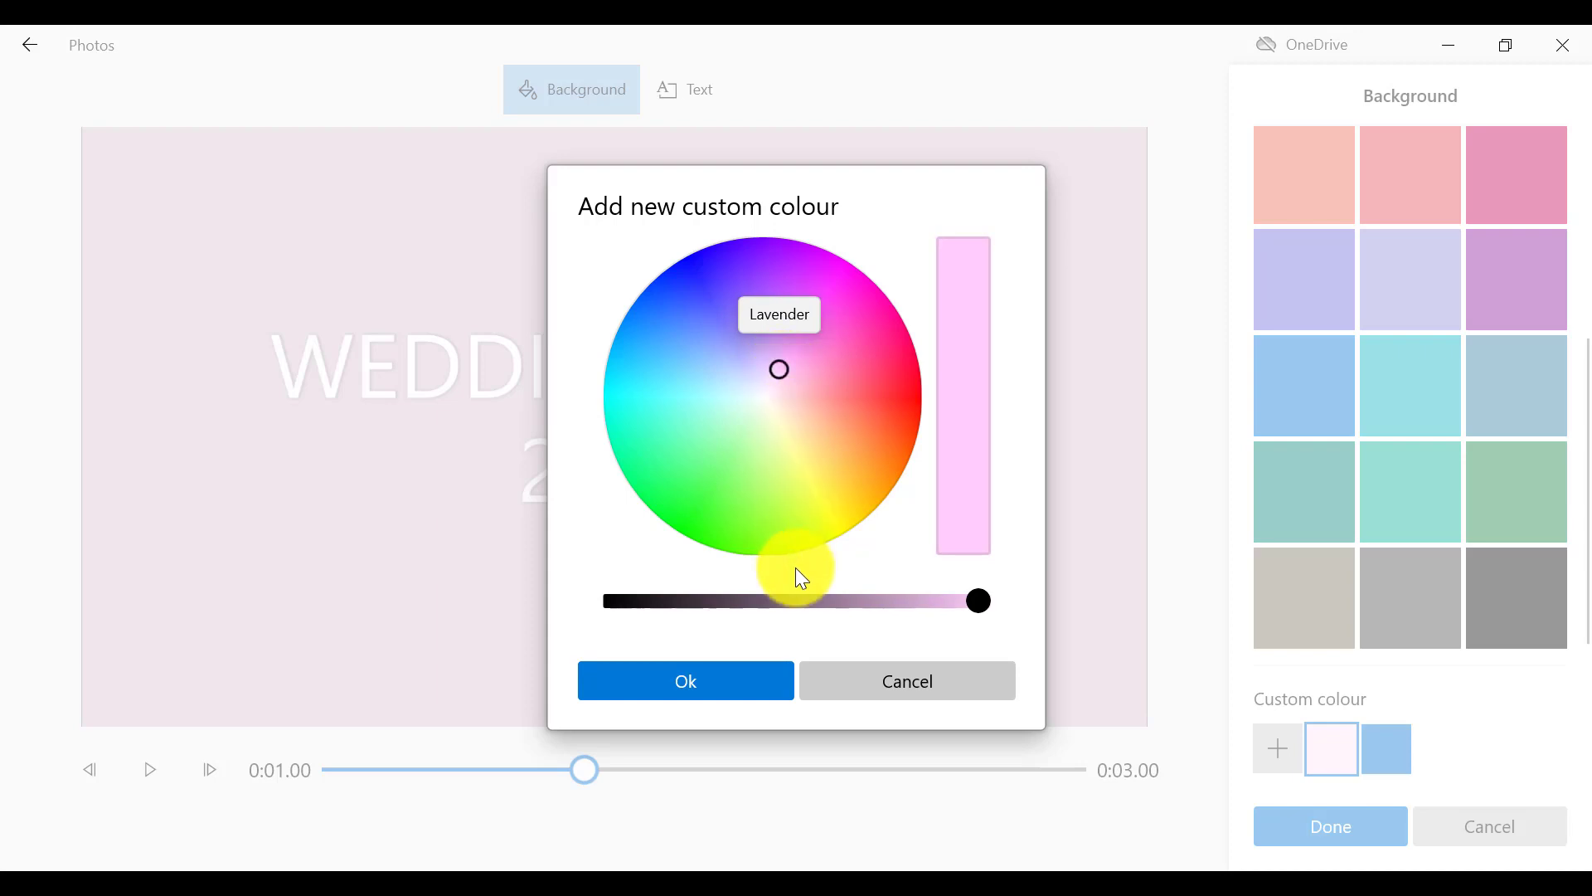
click(745, 679)
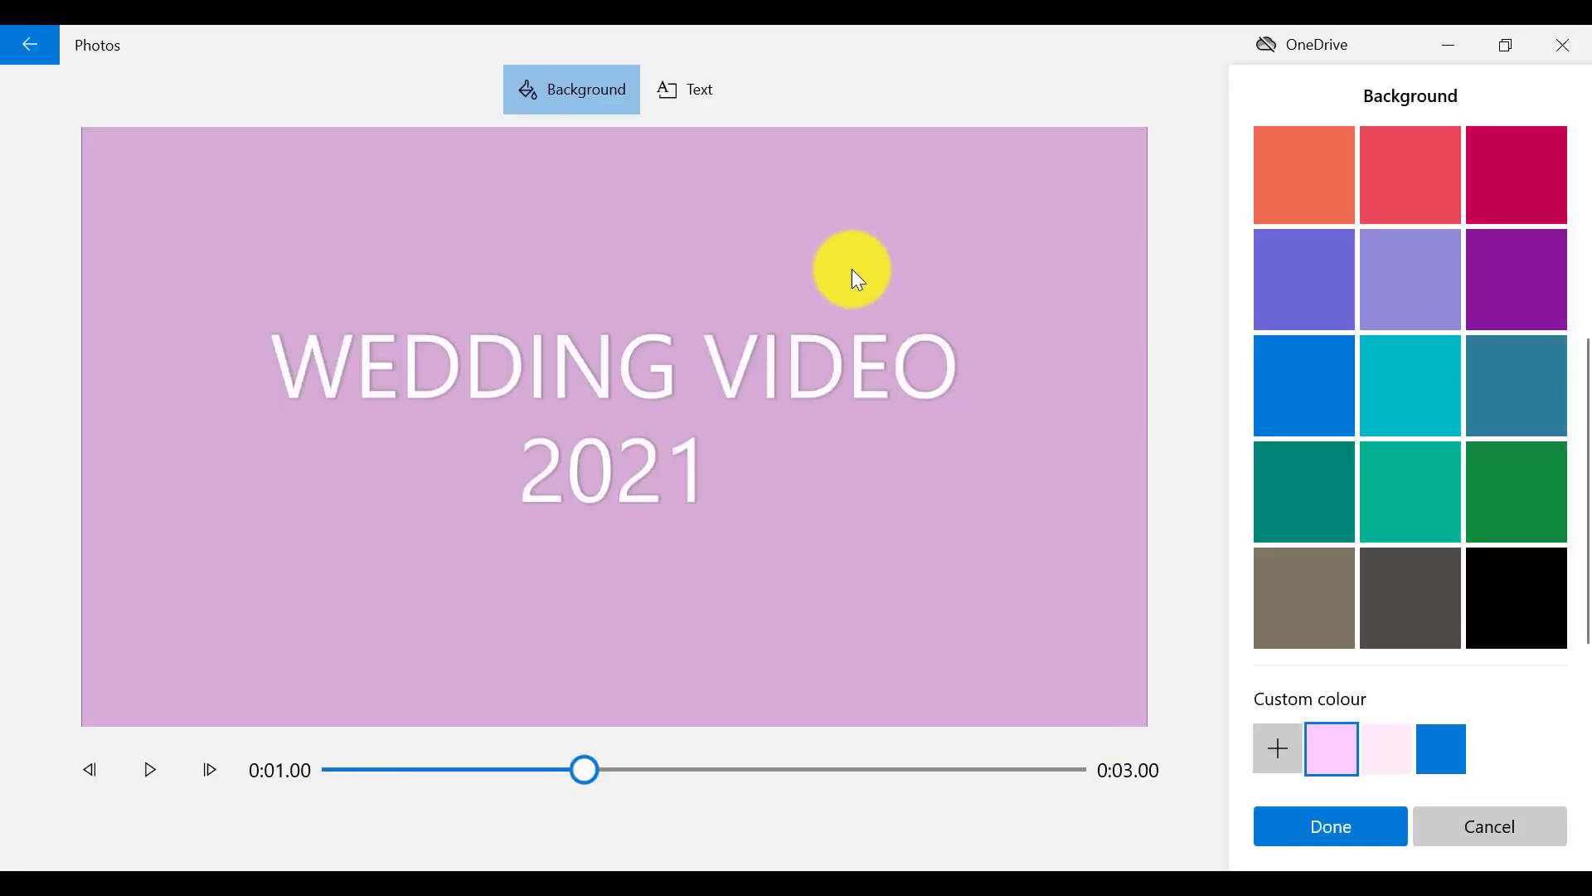
- Shorten the title text's display time so it ends at about 2 seconds, and apply the title card edits
click(703, 96)
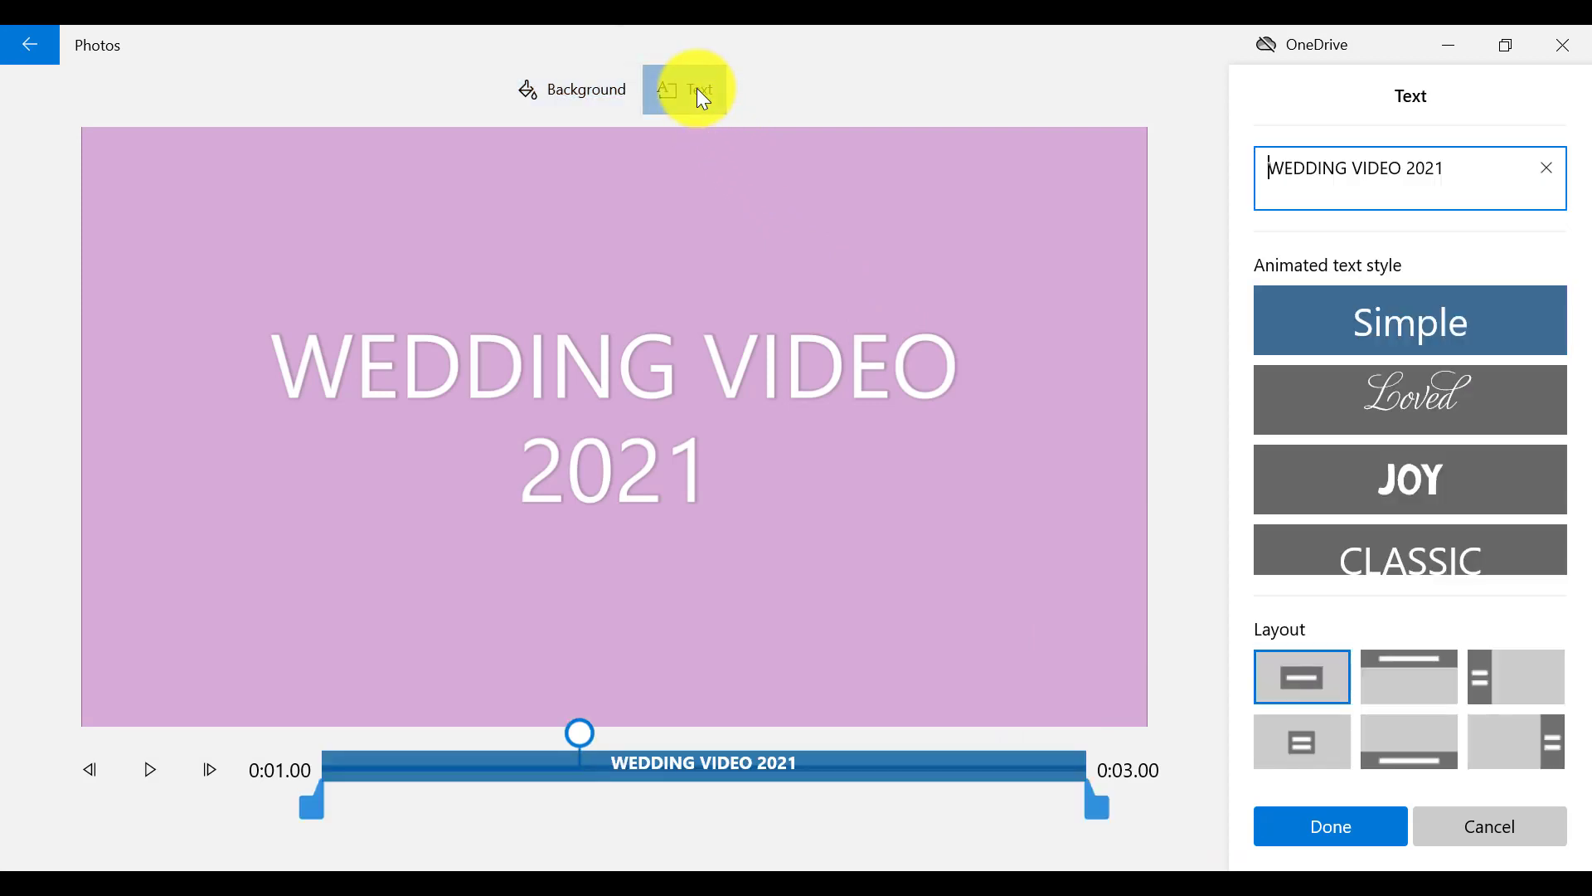
drag(1017, 748, 851, 760)
drag(1097, 806, 857, 810)
click(1329, 834)
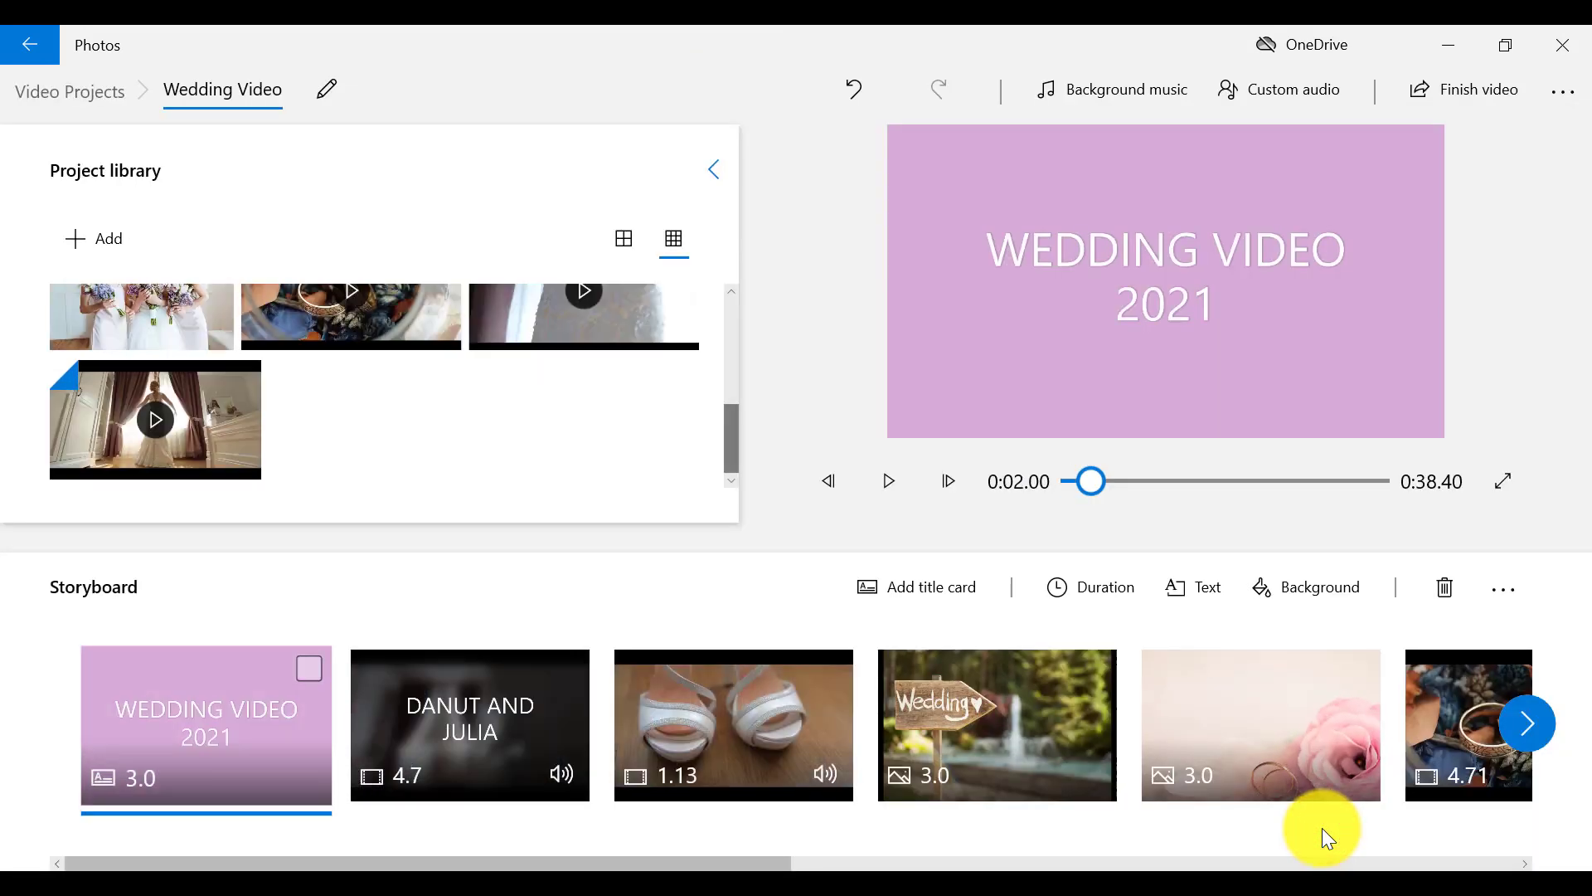
- Play the opening of the video from the title card into the first clip, then reselect the title card
click(881, 489)
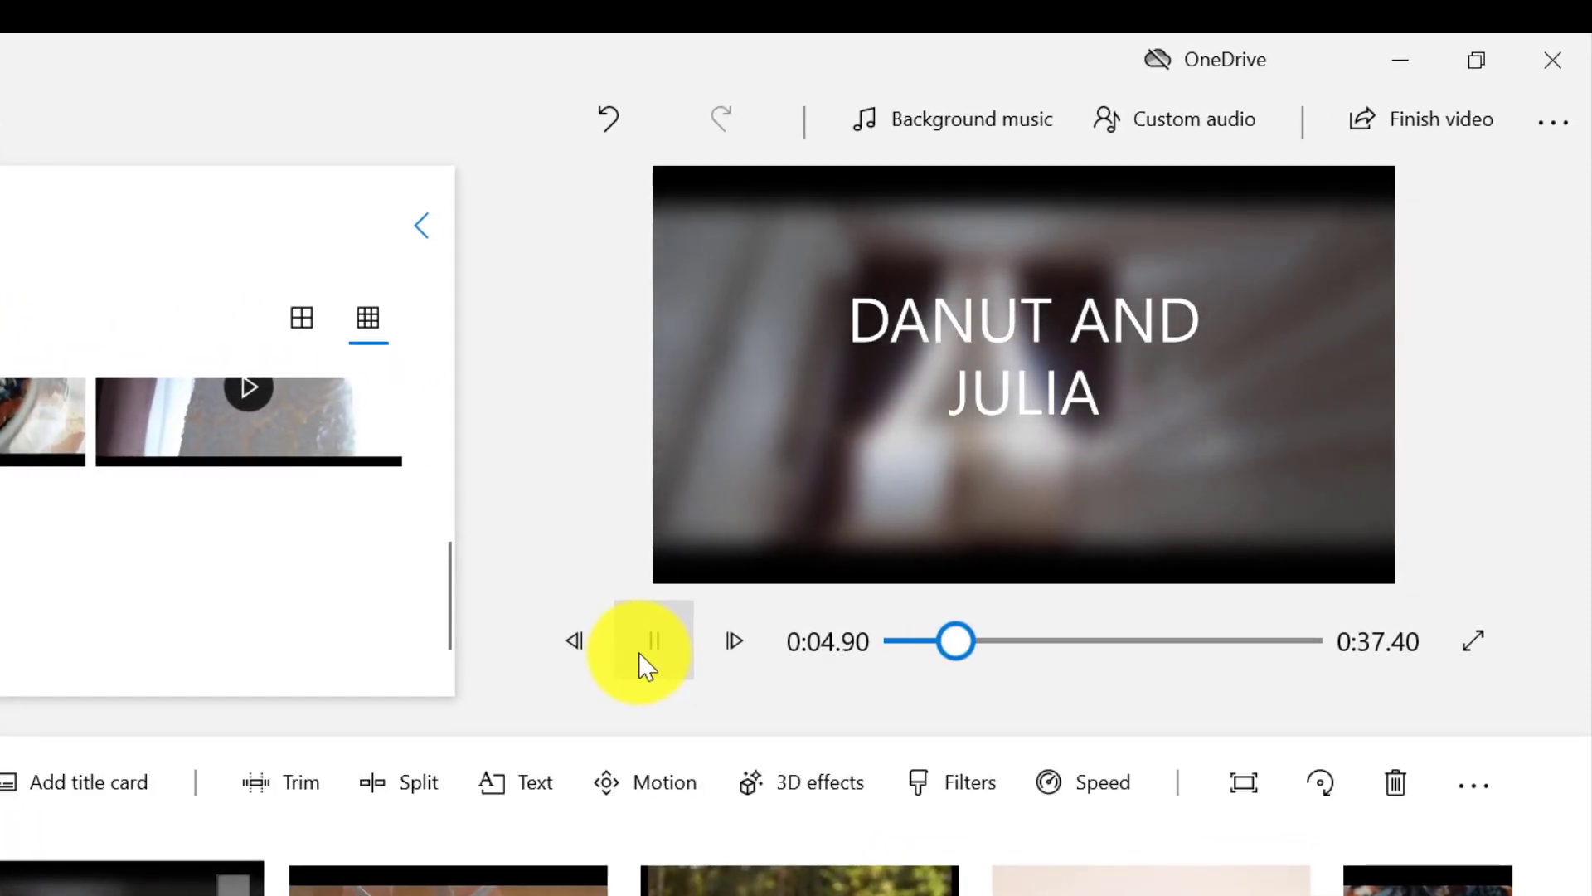
click(638, 654)
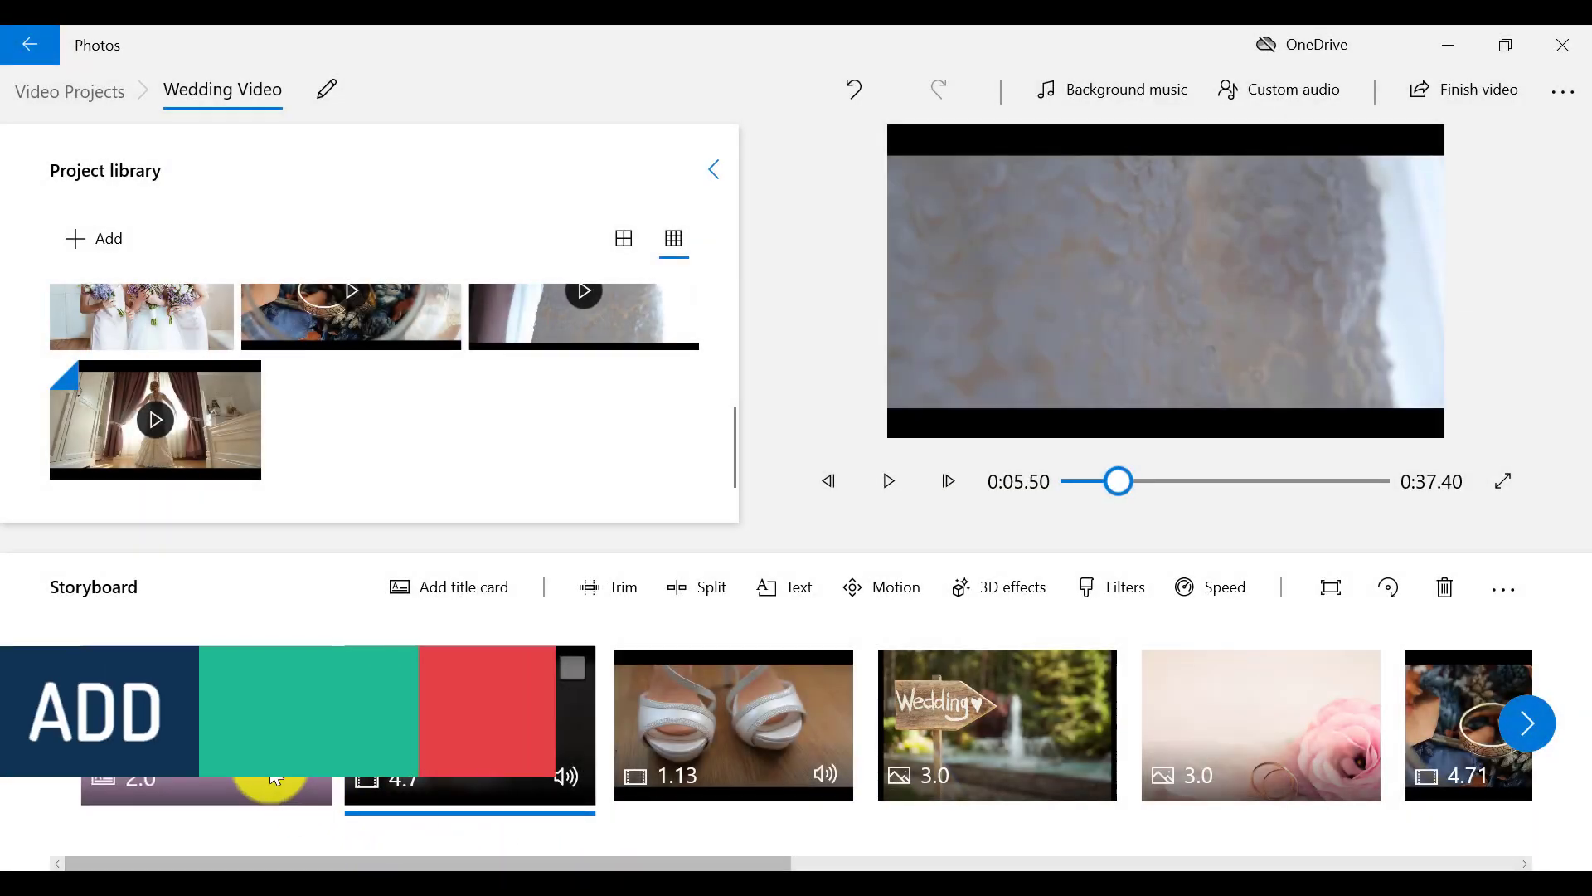
click(303, 782)
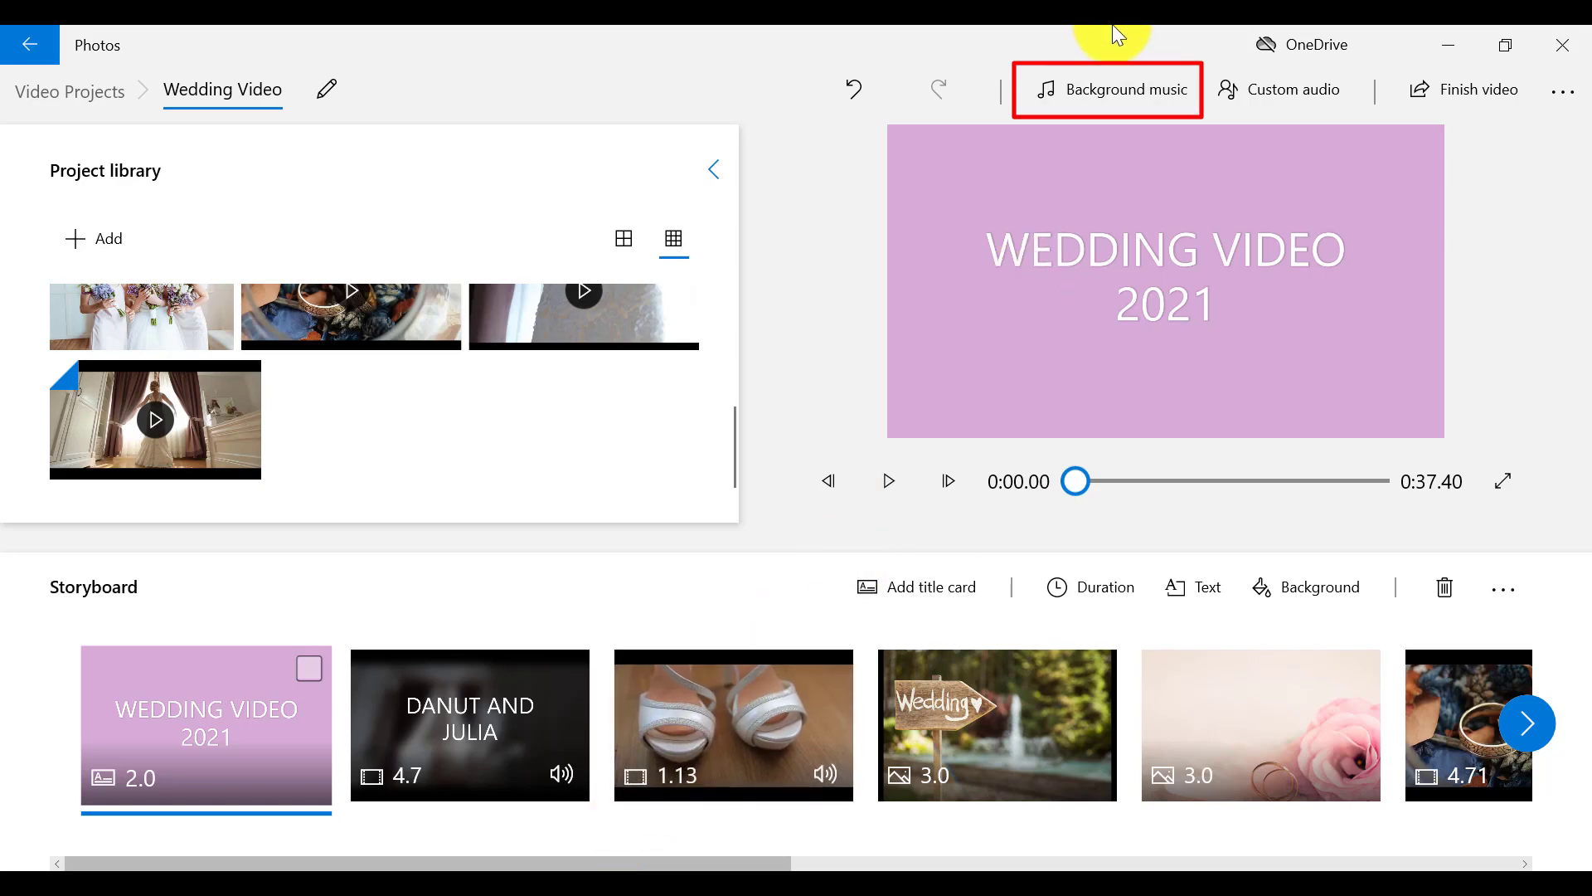
- Preview the Road Trip track, set Remember When as the background music, and play the video with it
click(1113, 86)
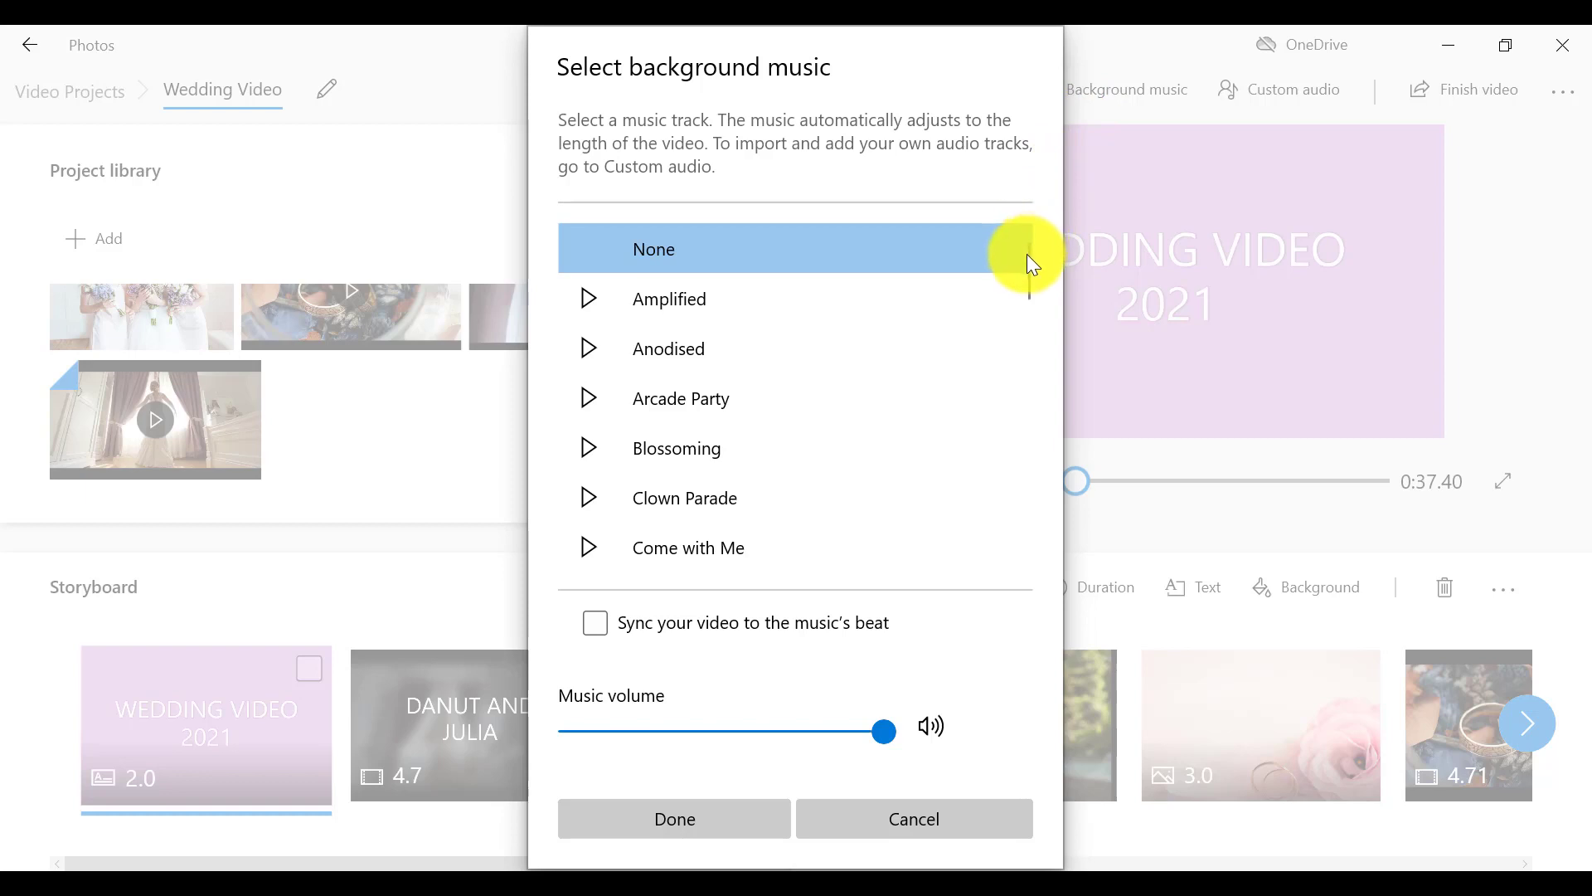
drag(1032, 266, 1032, 419)
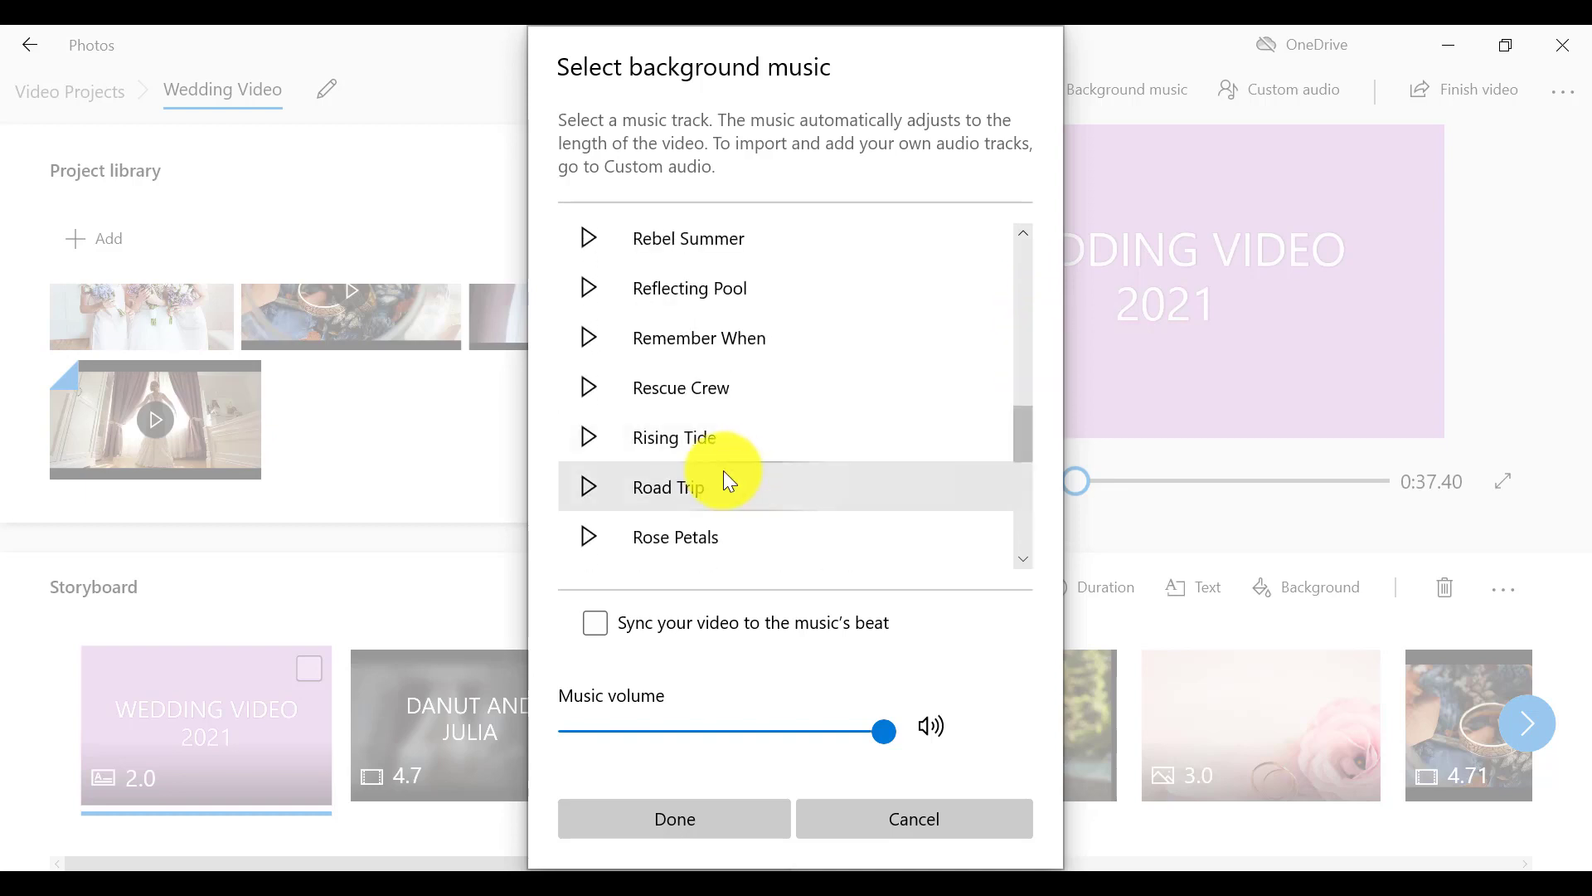
click(594, 488)
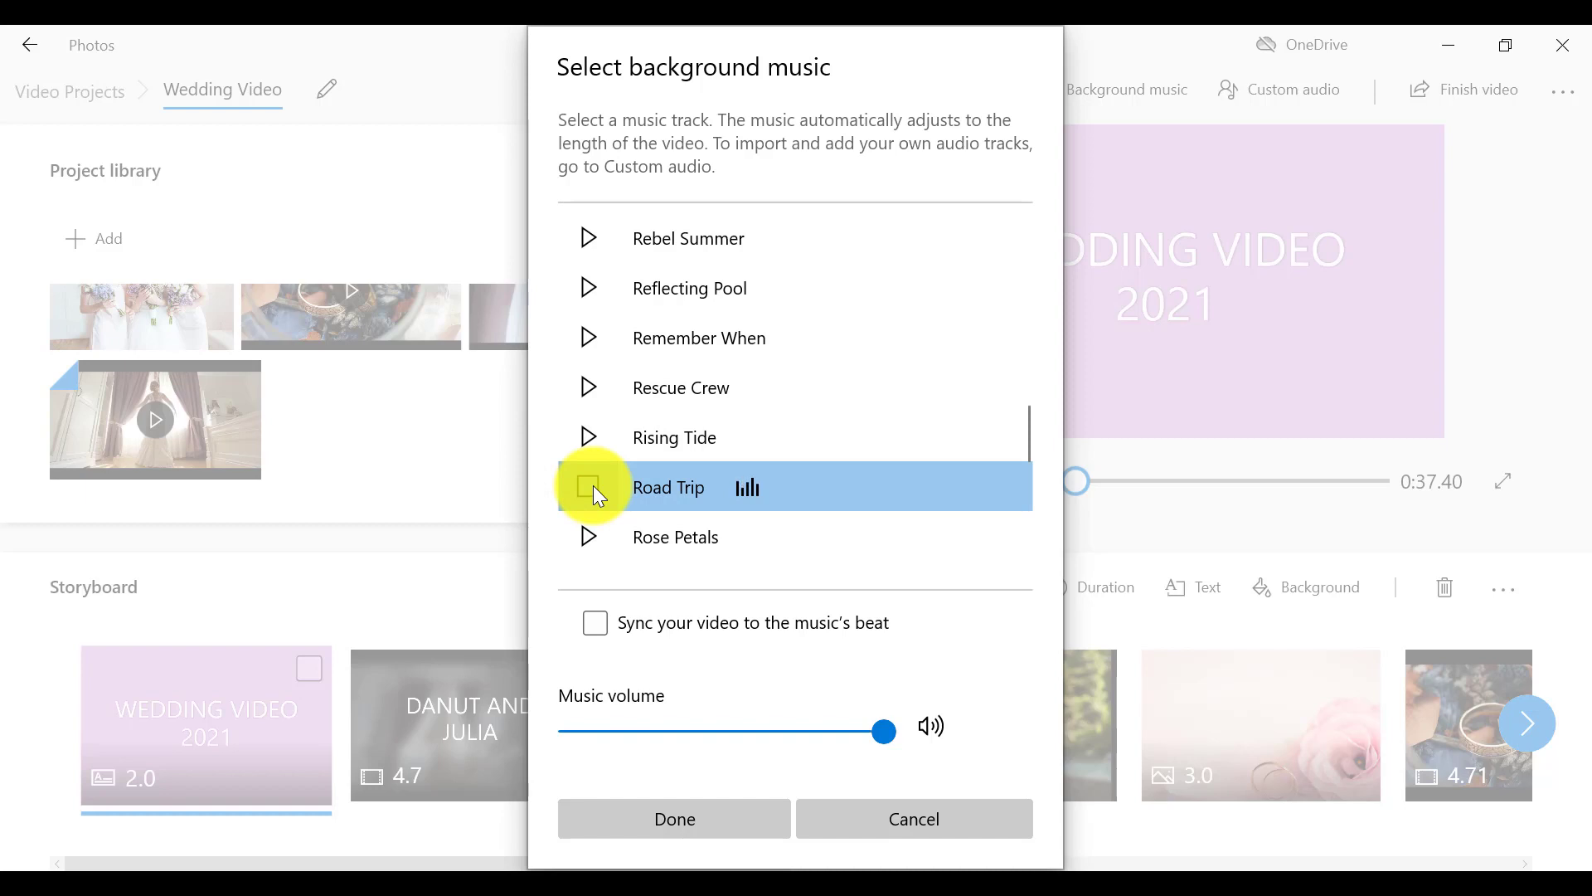
click(593, 485)
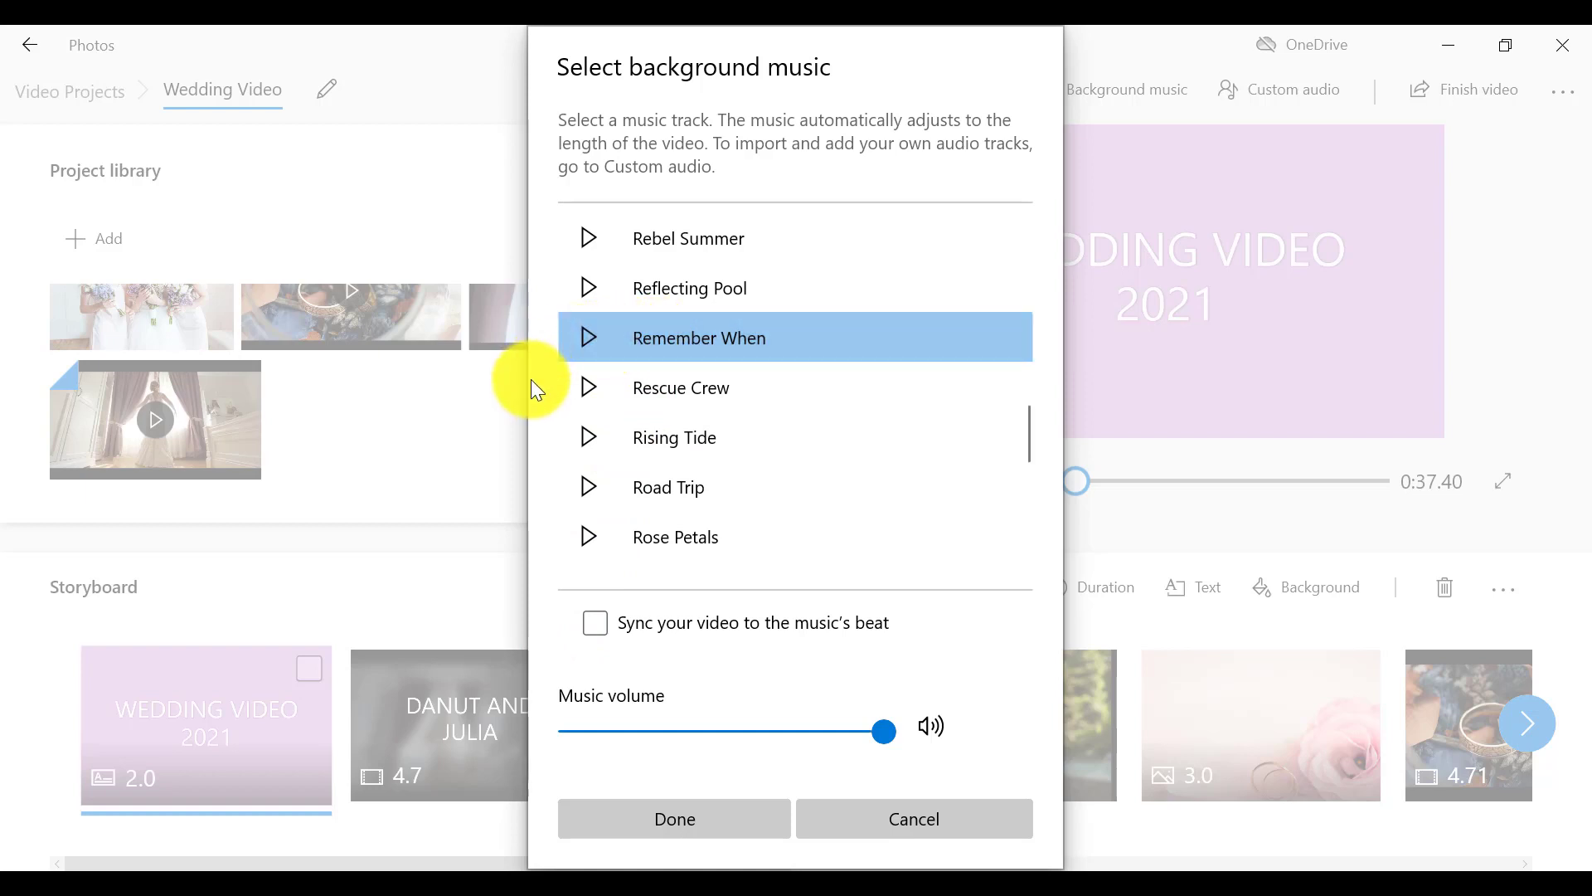
click(663, 823)
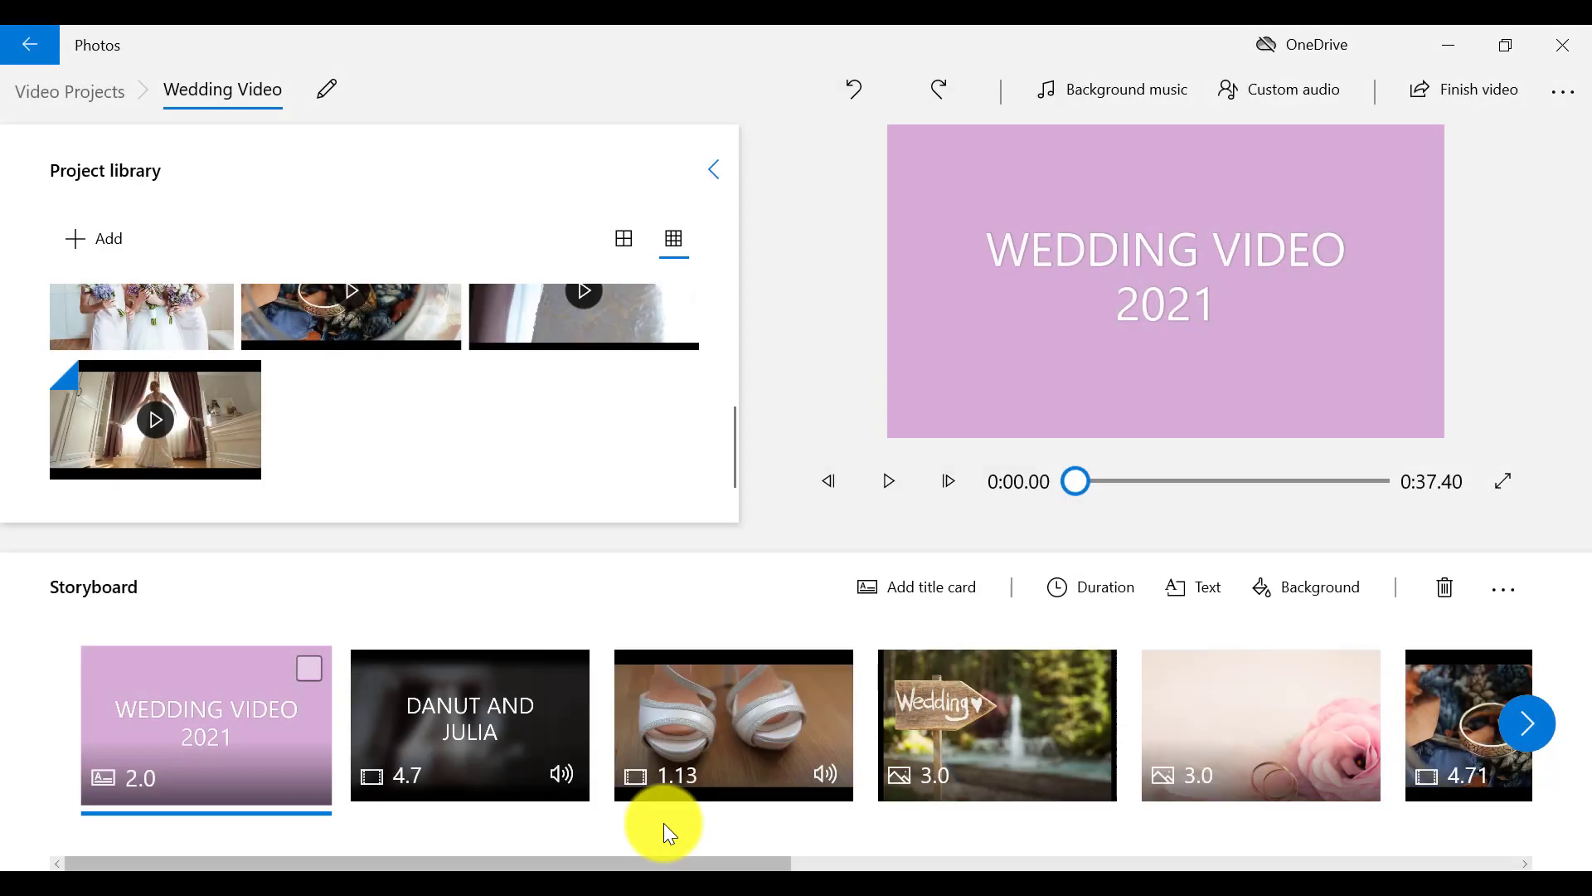
click(888, 481)
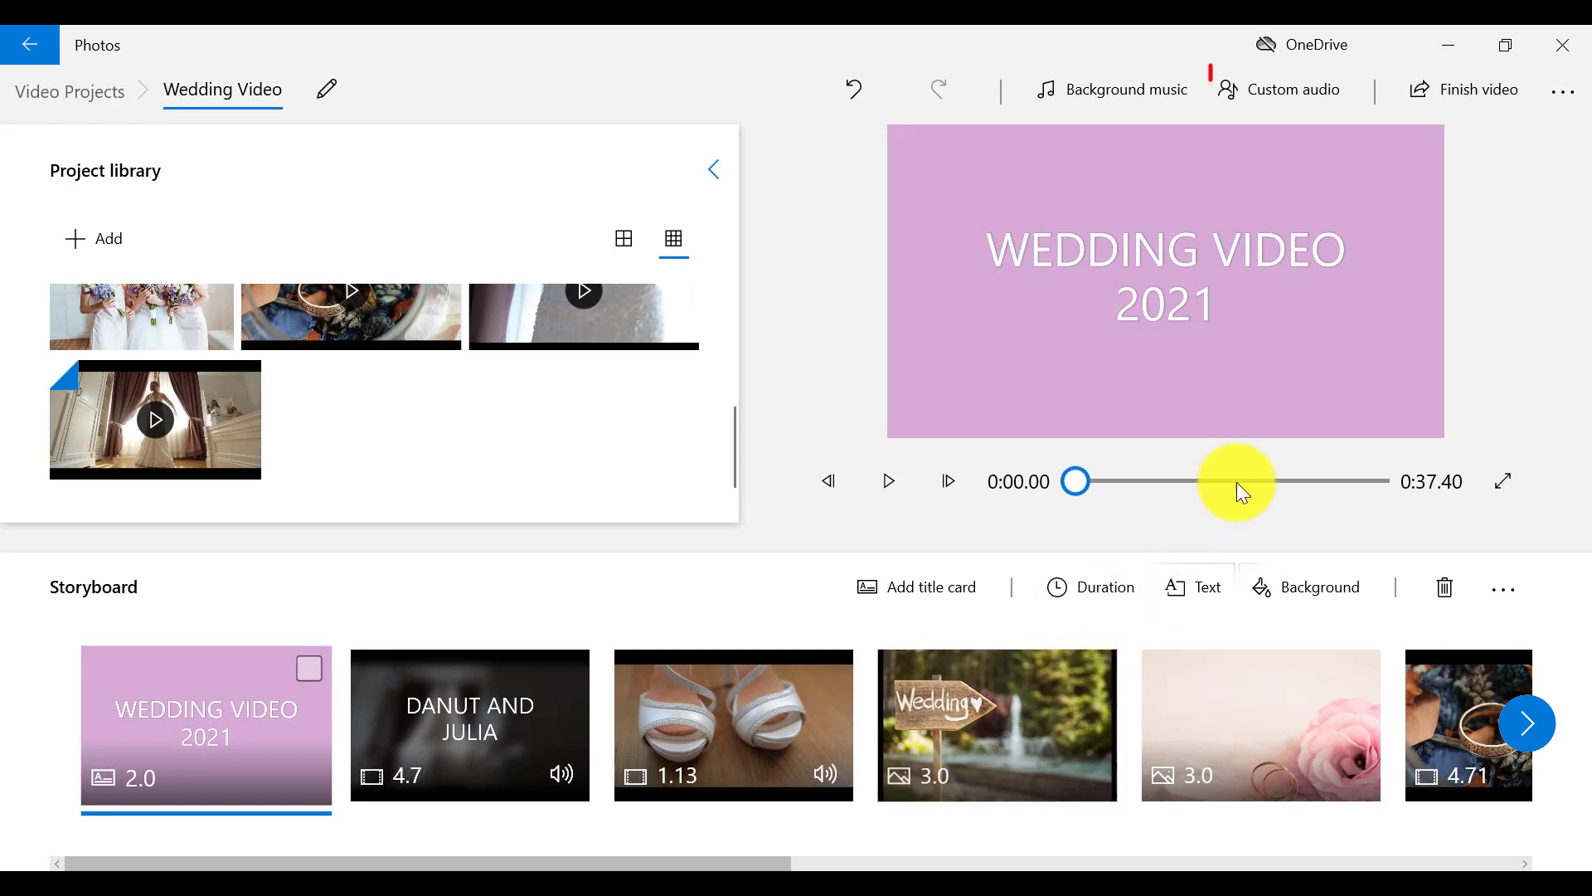
- Add BIRDS OF EDEN LOW SOUND from the Music folder as custom audio, then remove the track and undo its removal
click(1282, 110)
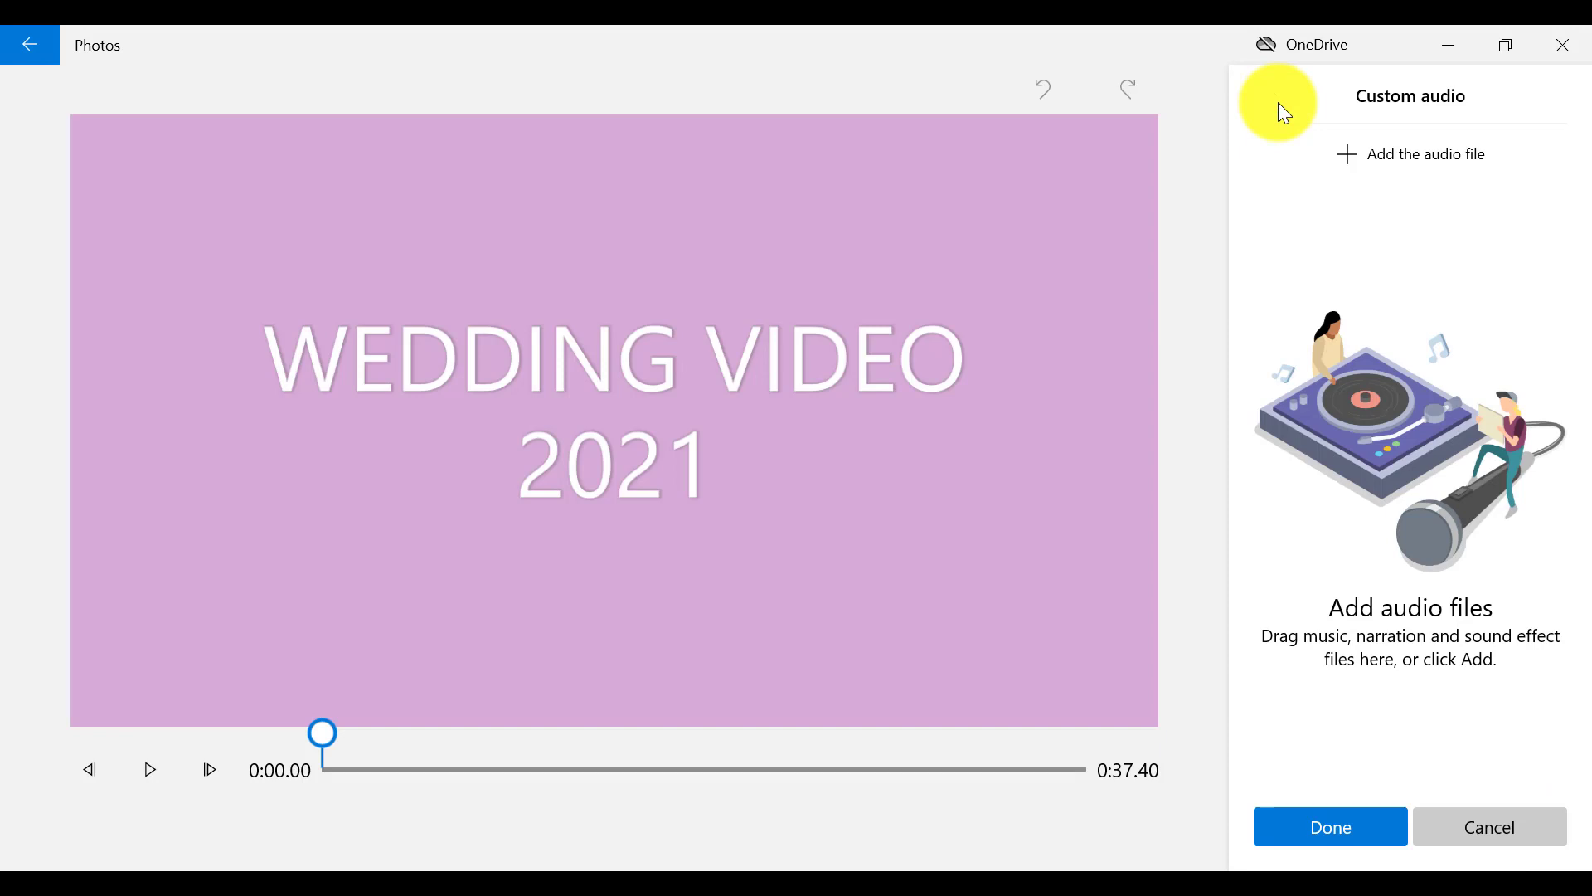
click(1388, 157)
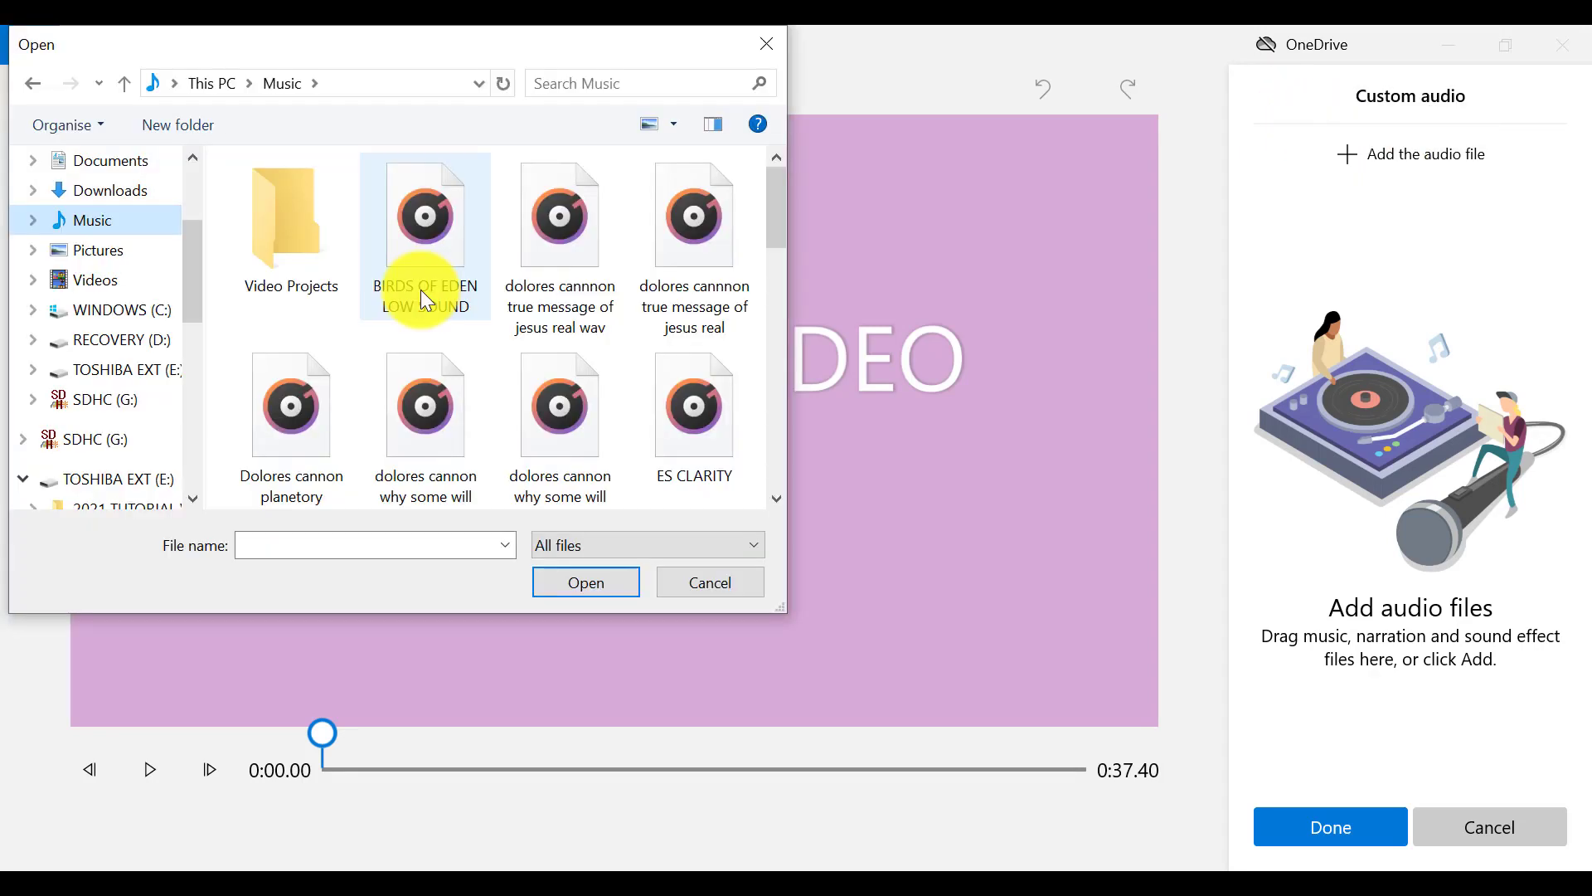
click(420, 290)
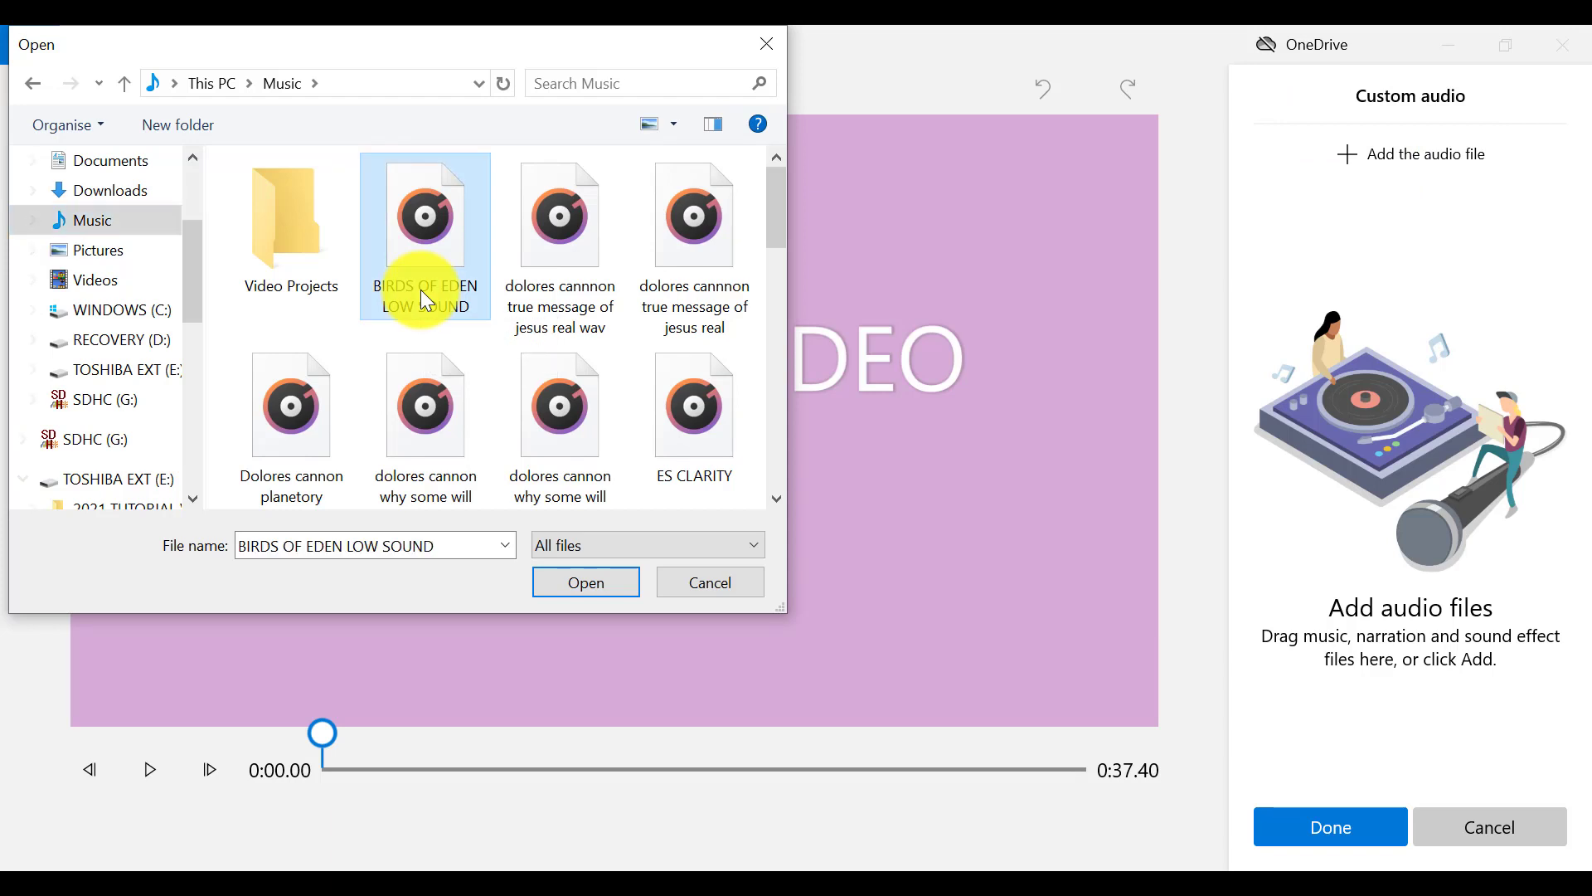
click(585, 590)
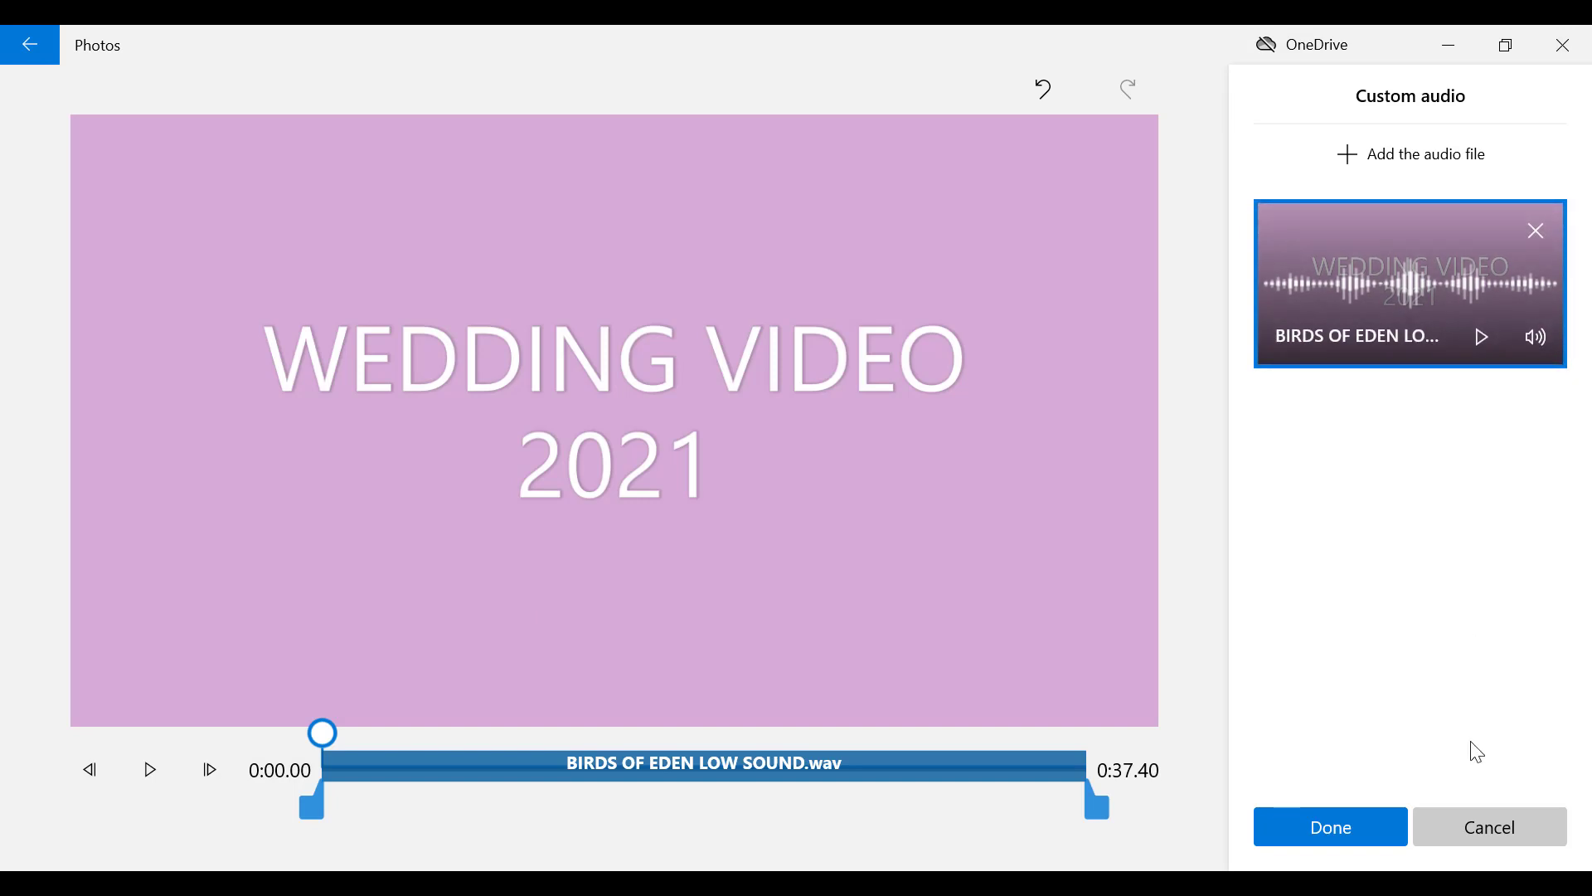
click(1540, 237)
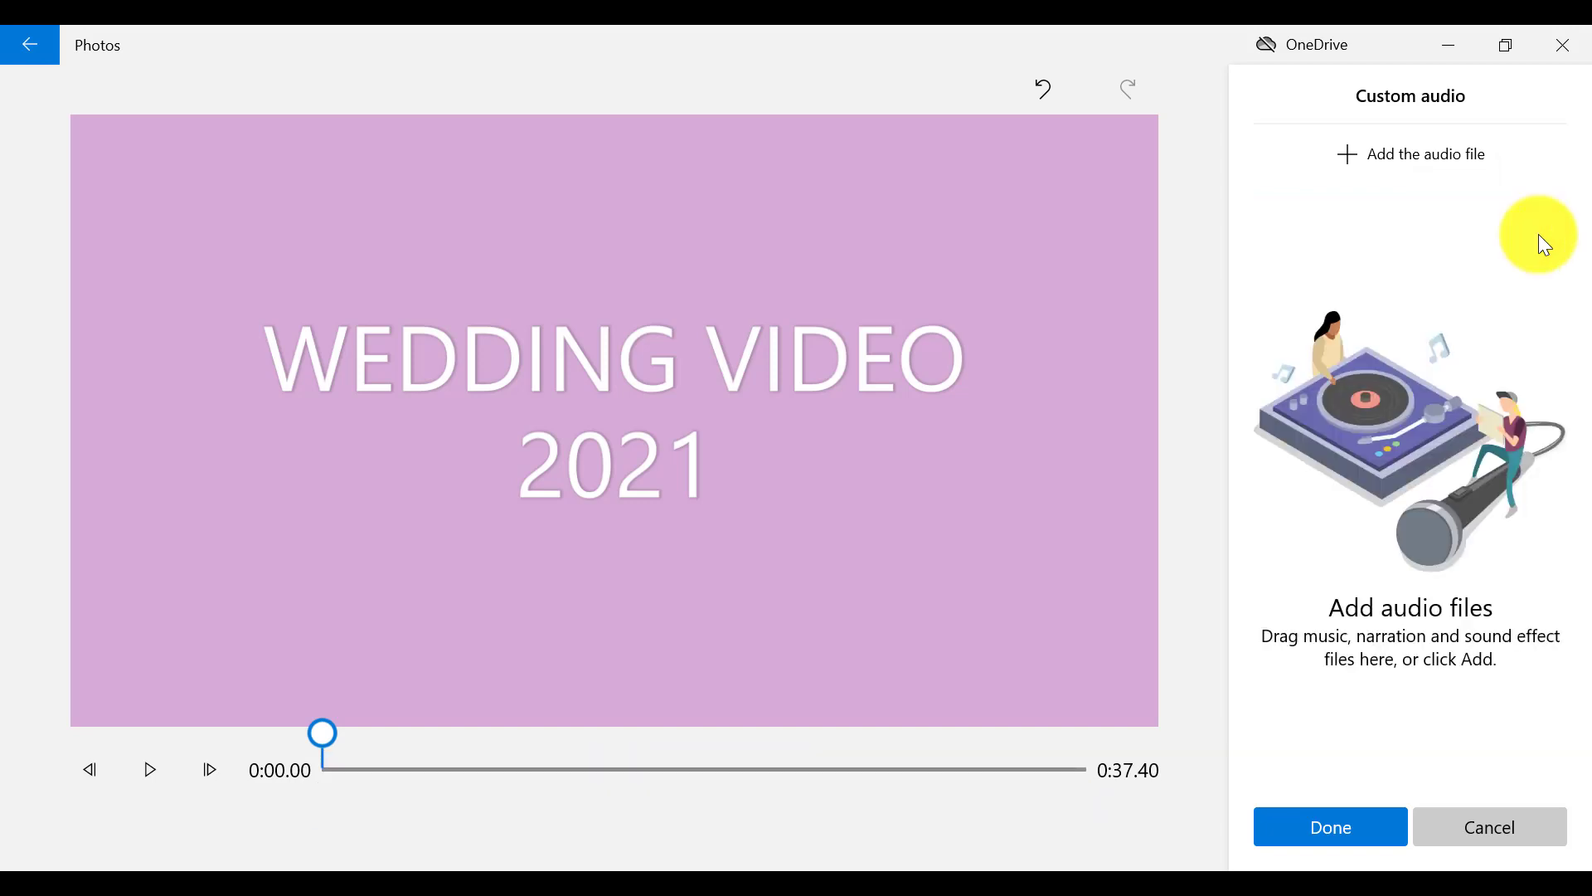
key(ctrl+z)
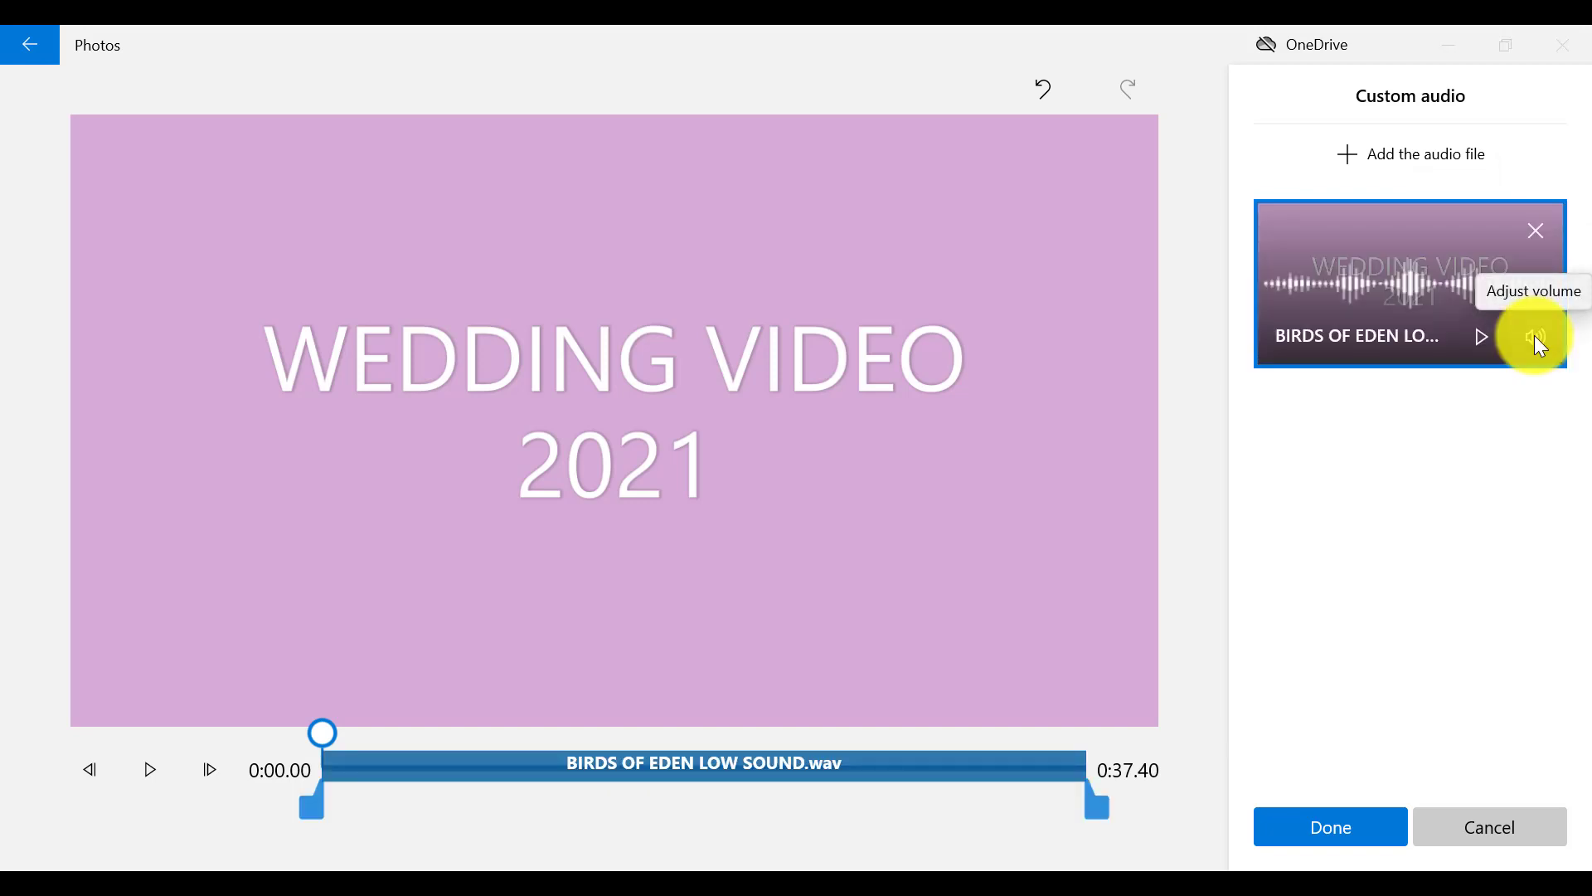
- Turn on Fade In for the BIRDS OF EDEN LOW SOUND track and apply the custom audio
click(1535, 336)
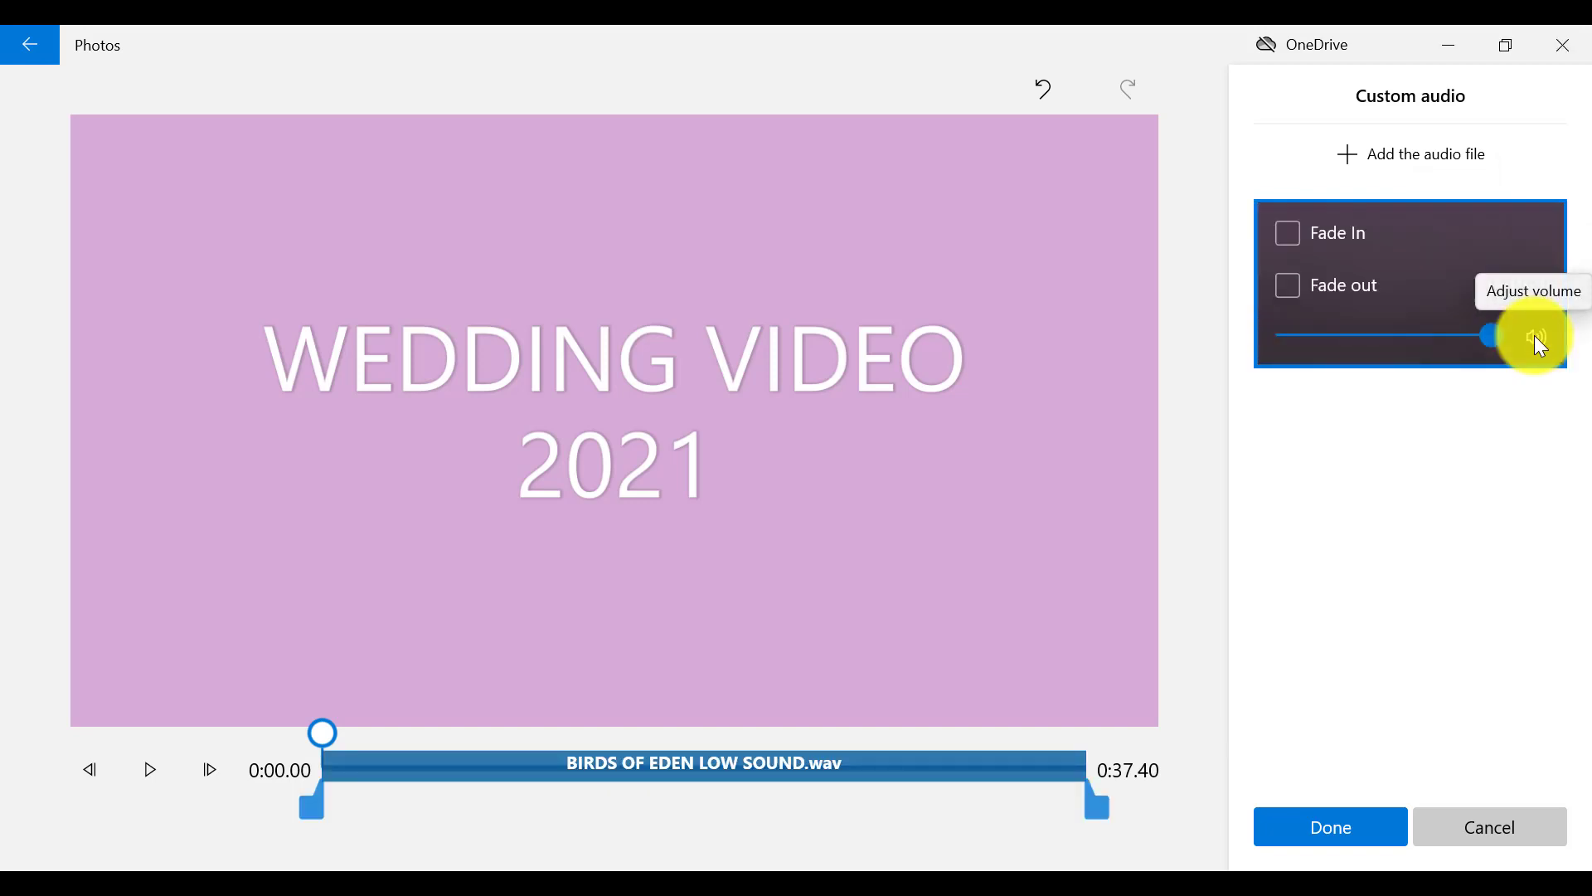
click(1292, 233)
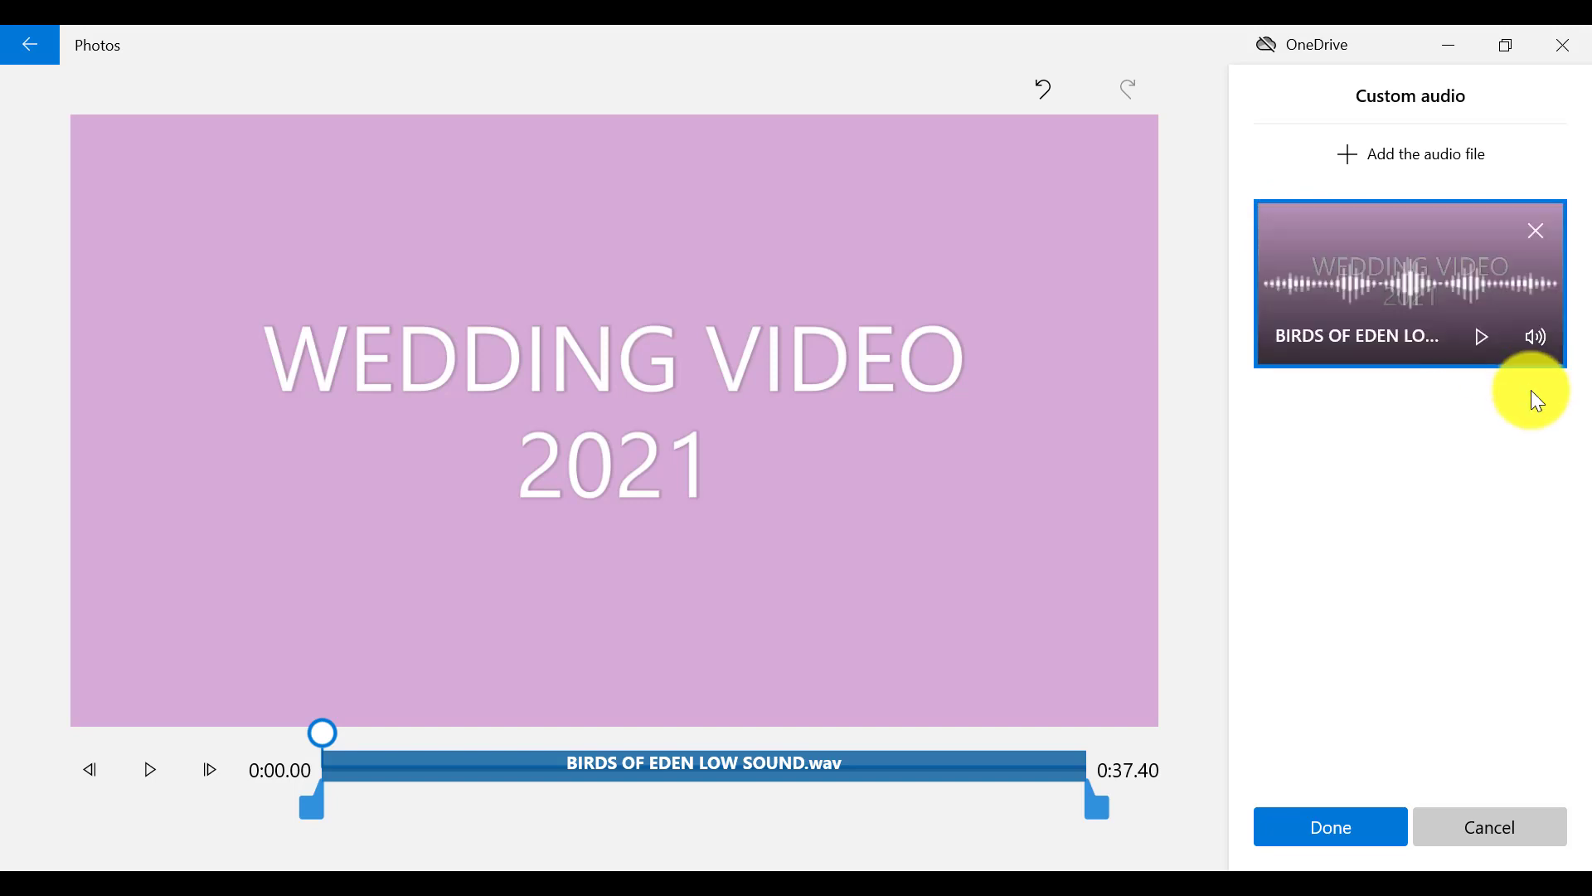
click(1333, 827)
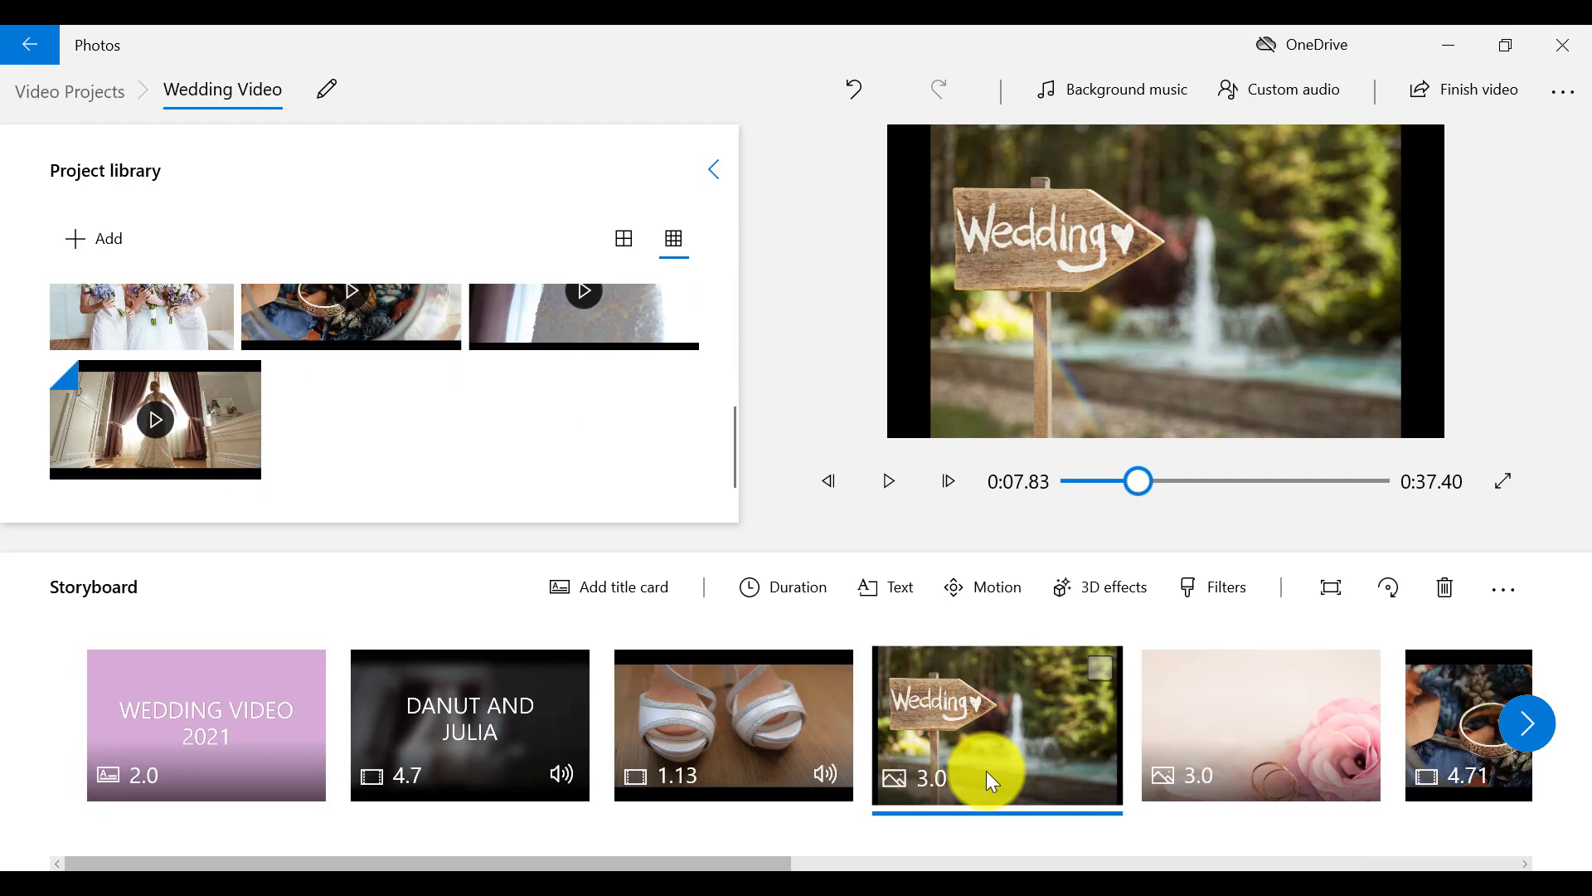
- Remove the black bars from the Wedding signpost photo
click(1316, 583)
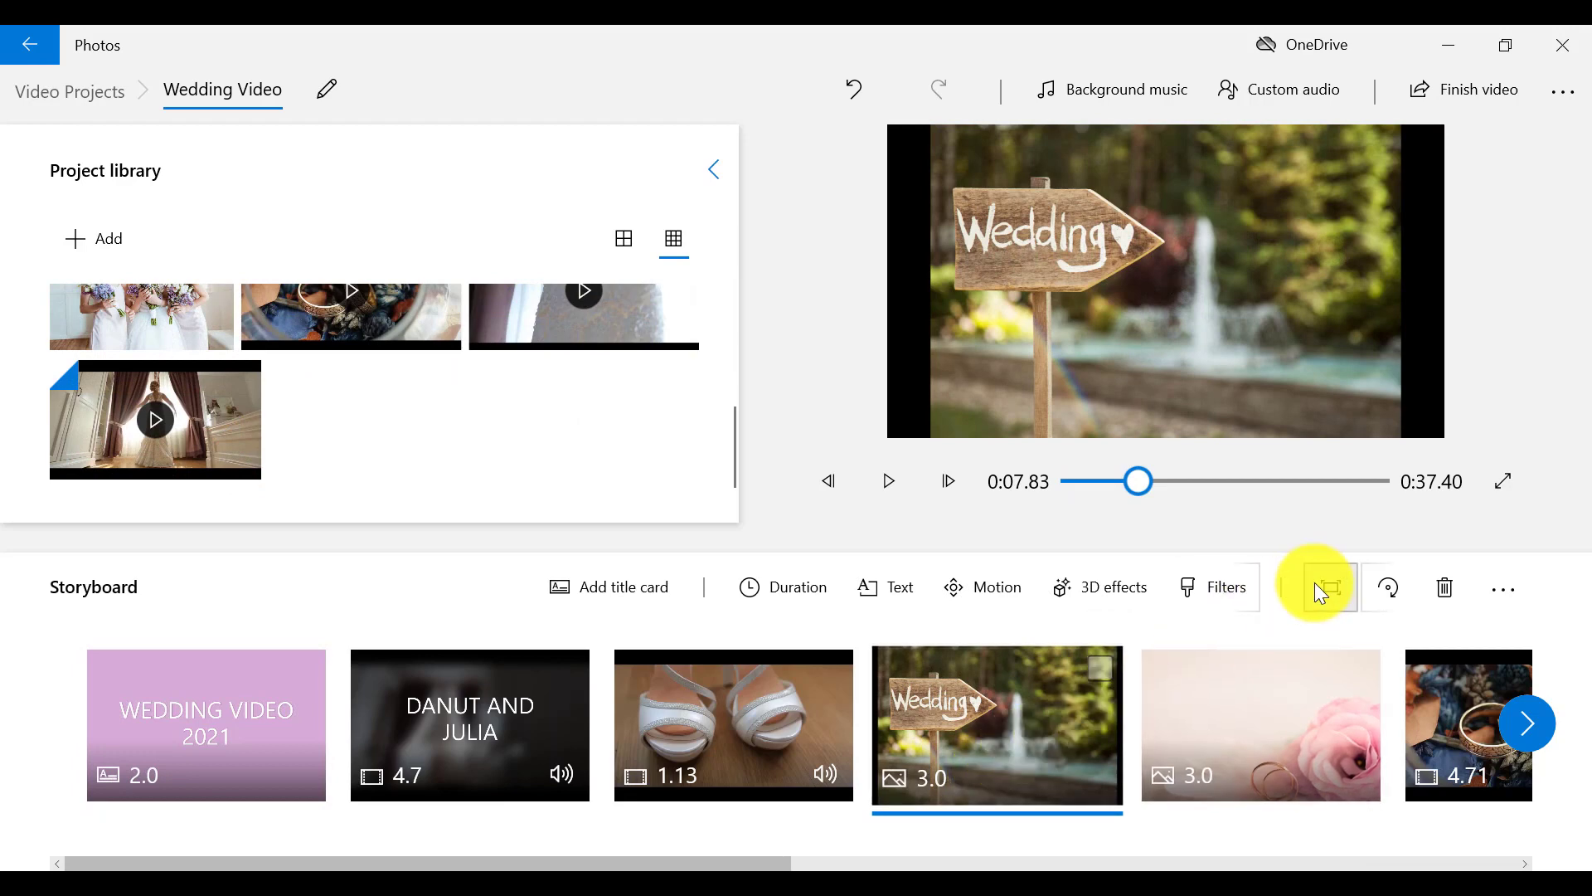
click(1326, 497)
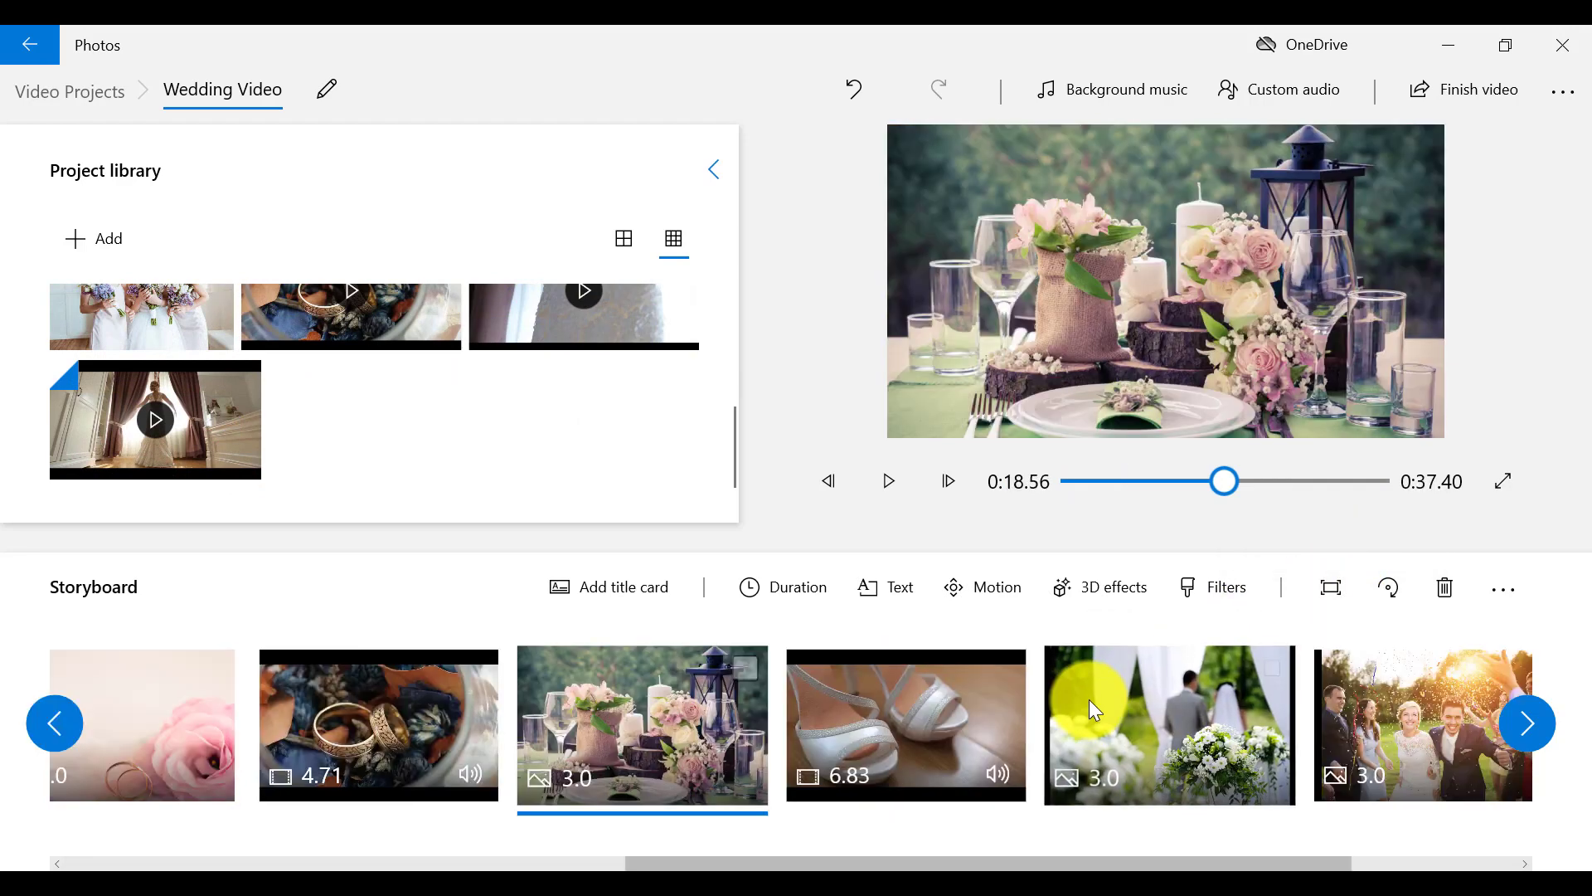
- Remove the black bars from the photo of the couple at the white-draped ceremony and from the confetti photo
click(1093, 709)
click(1334, 590)
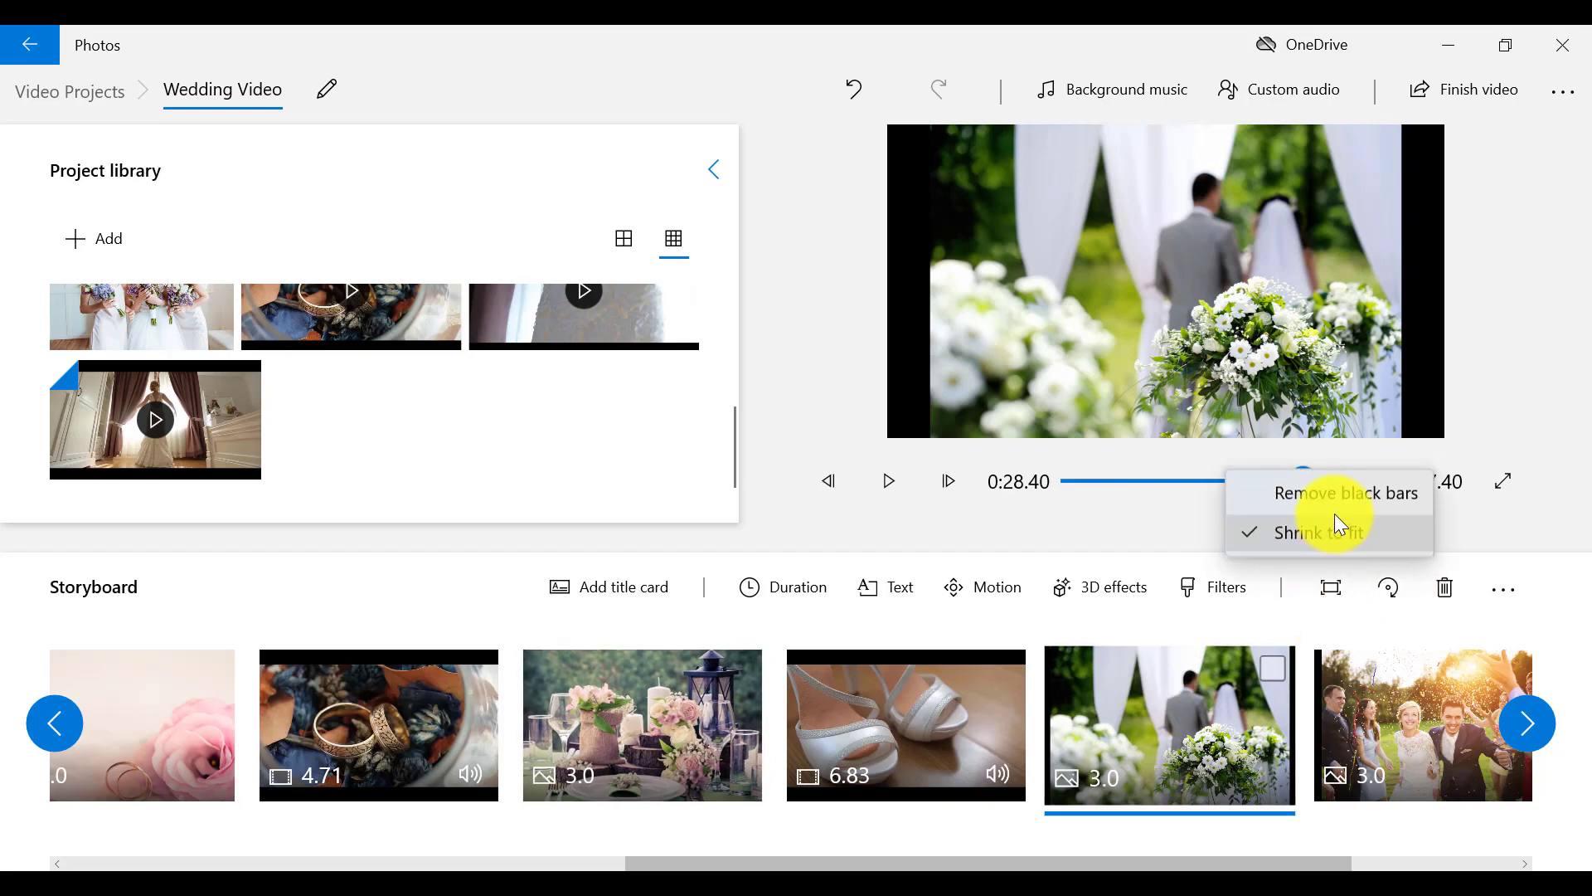
click(1335, 489)
click(1410, 695)
click(1324, 581)
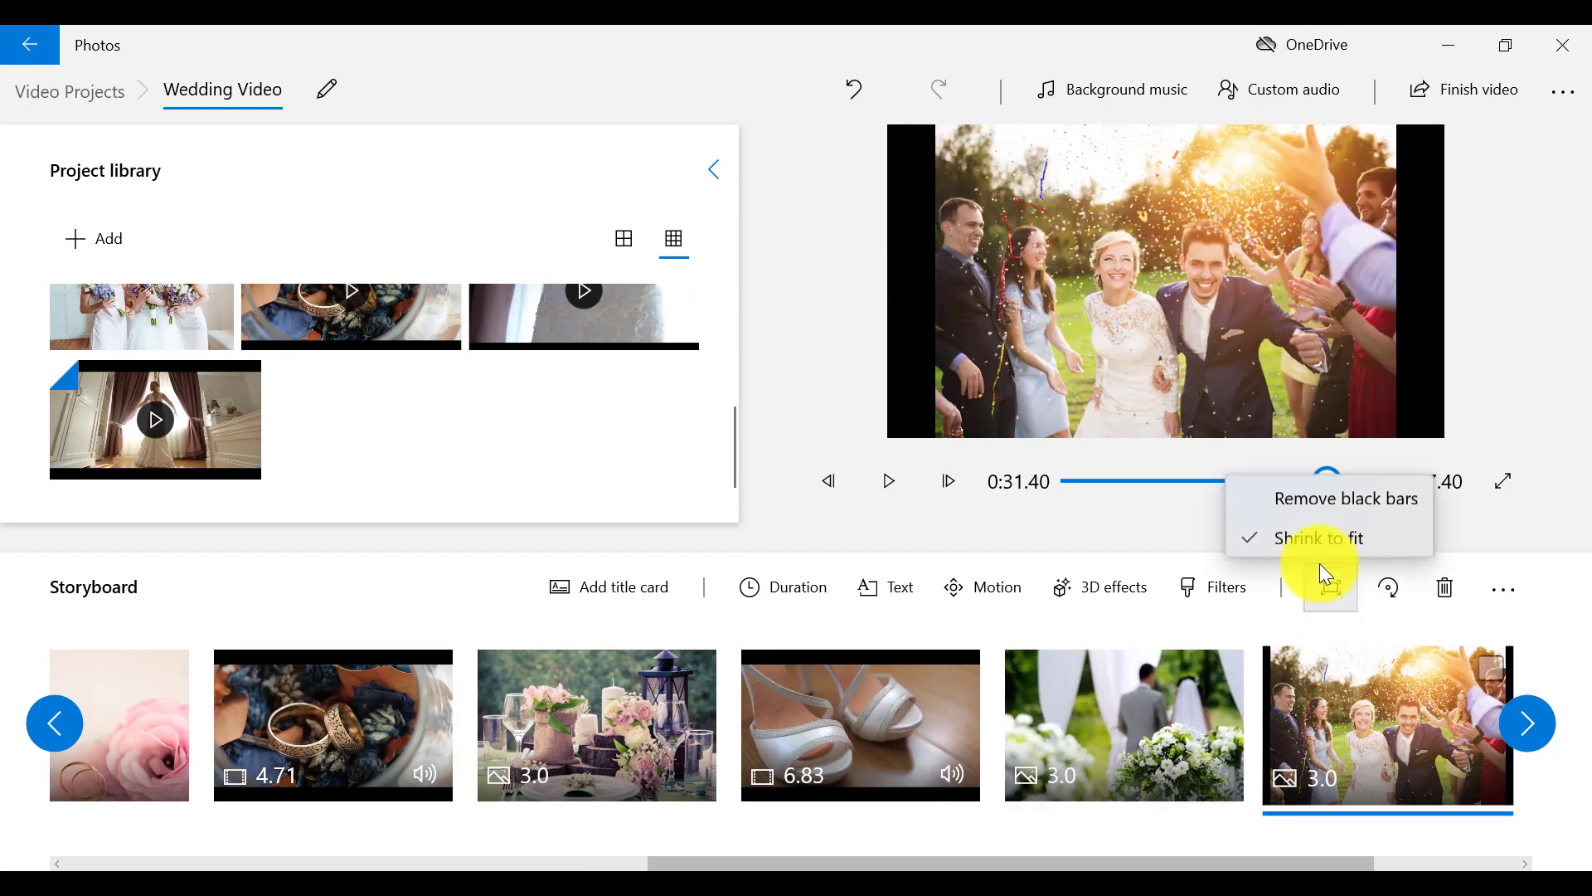
click(1330, 494)
- Apply the Zoom out centre motion to the Just Married car photo
click(1402, 719)
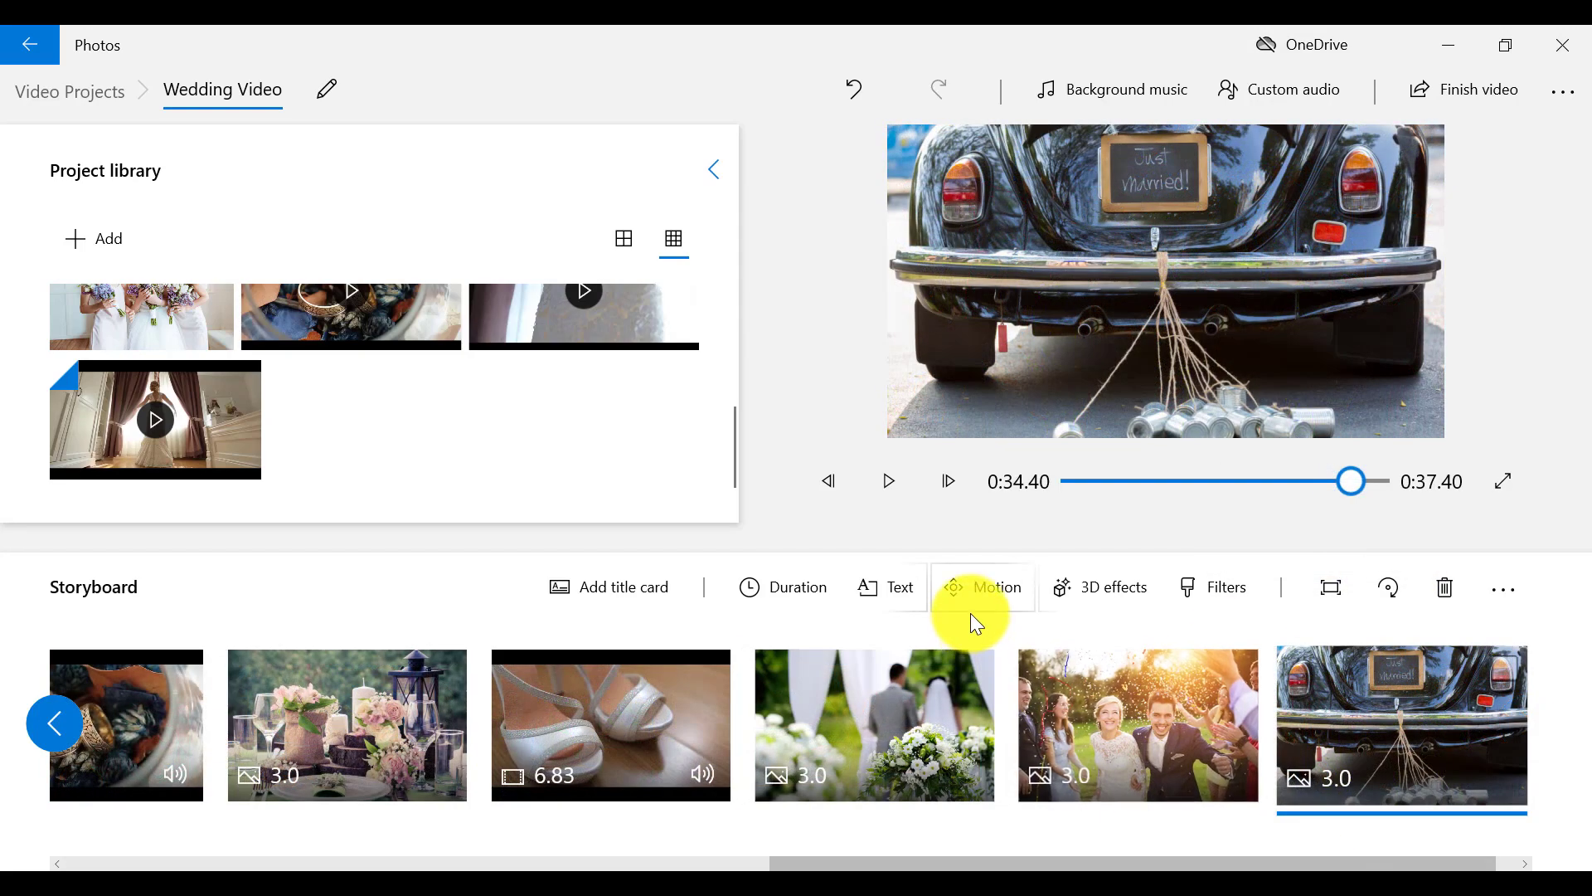
click(985, 605)
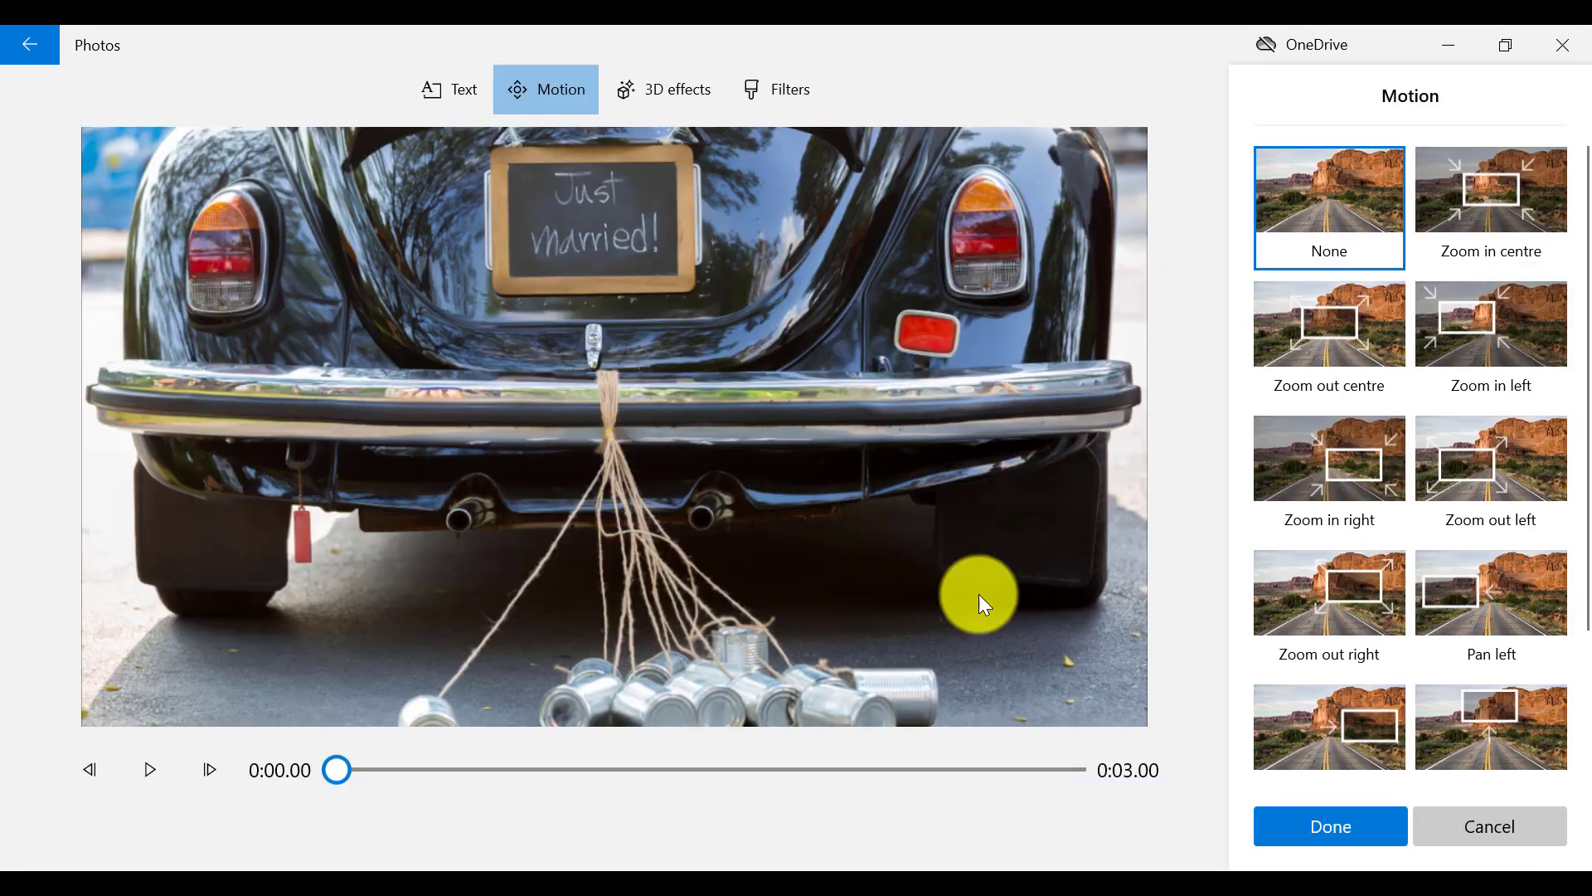
click(1327, 315)
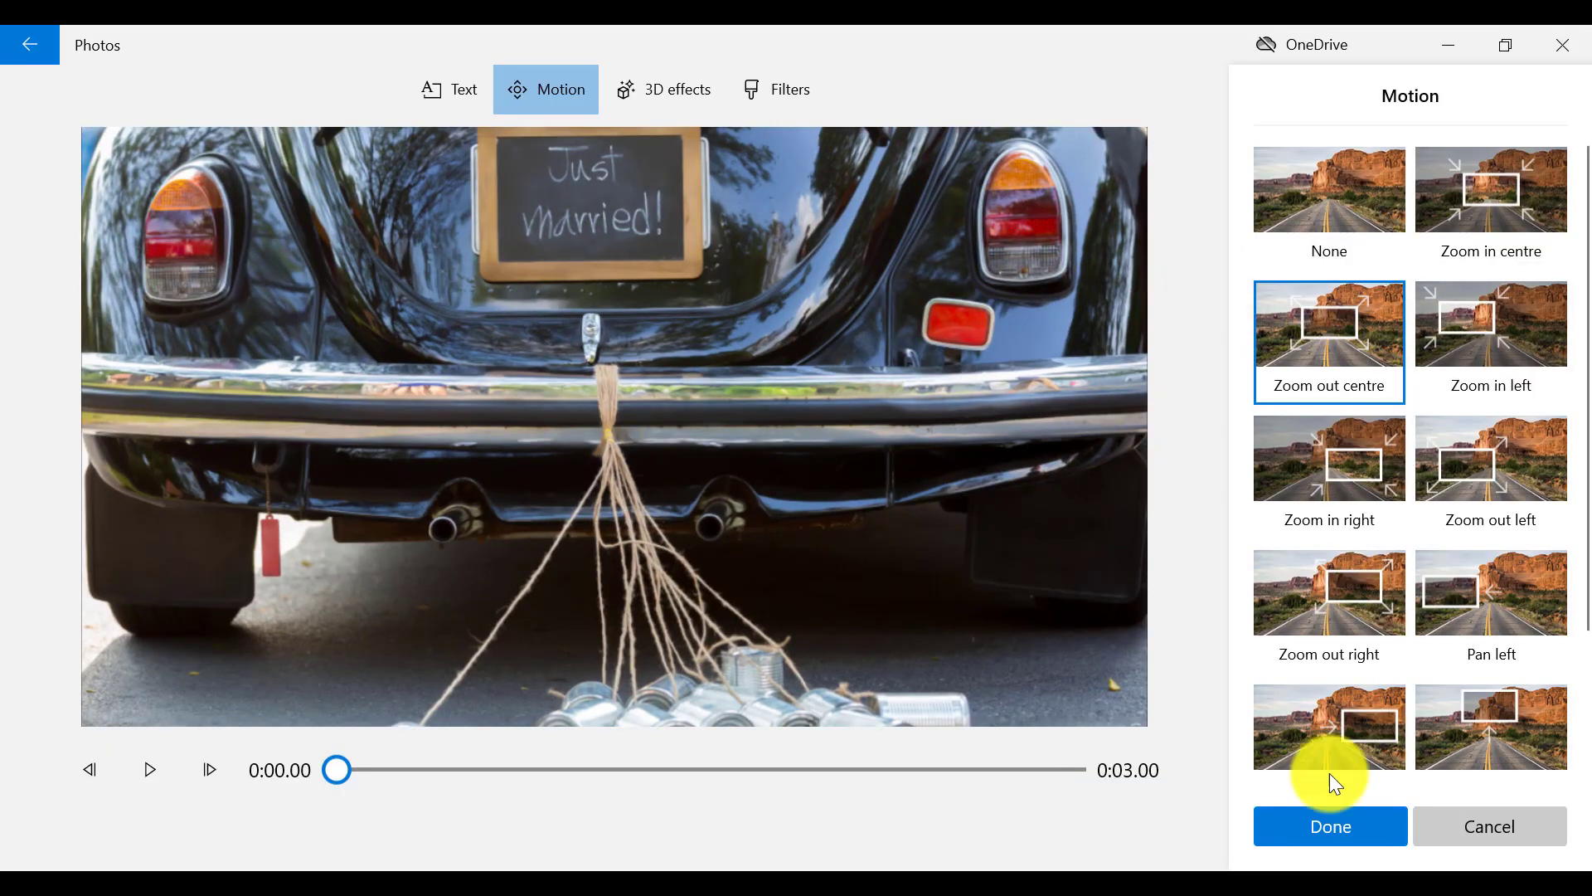
click(1346, 821)
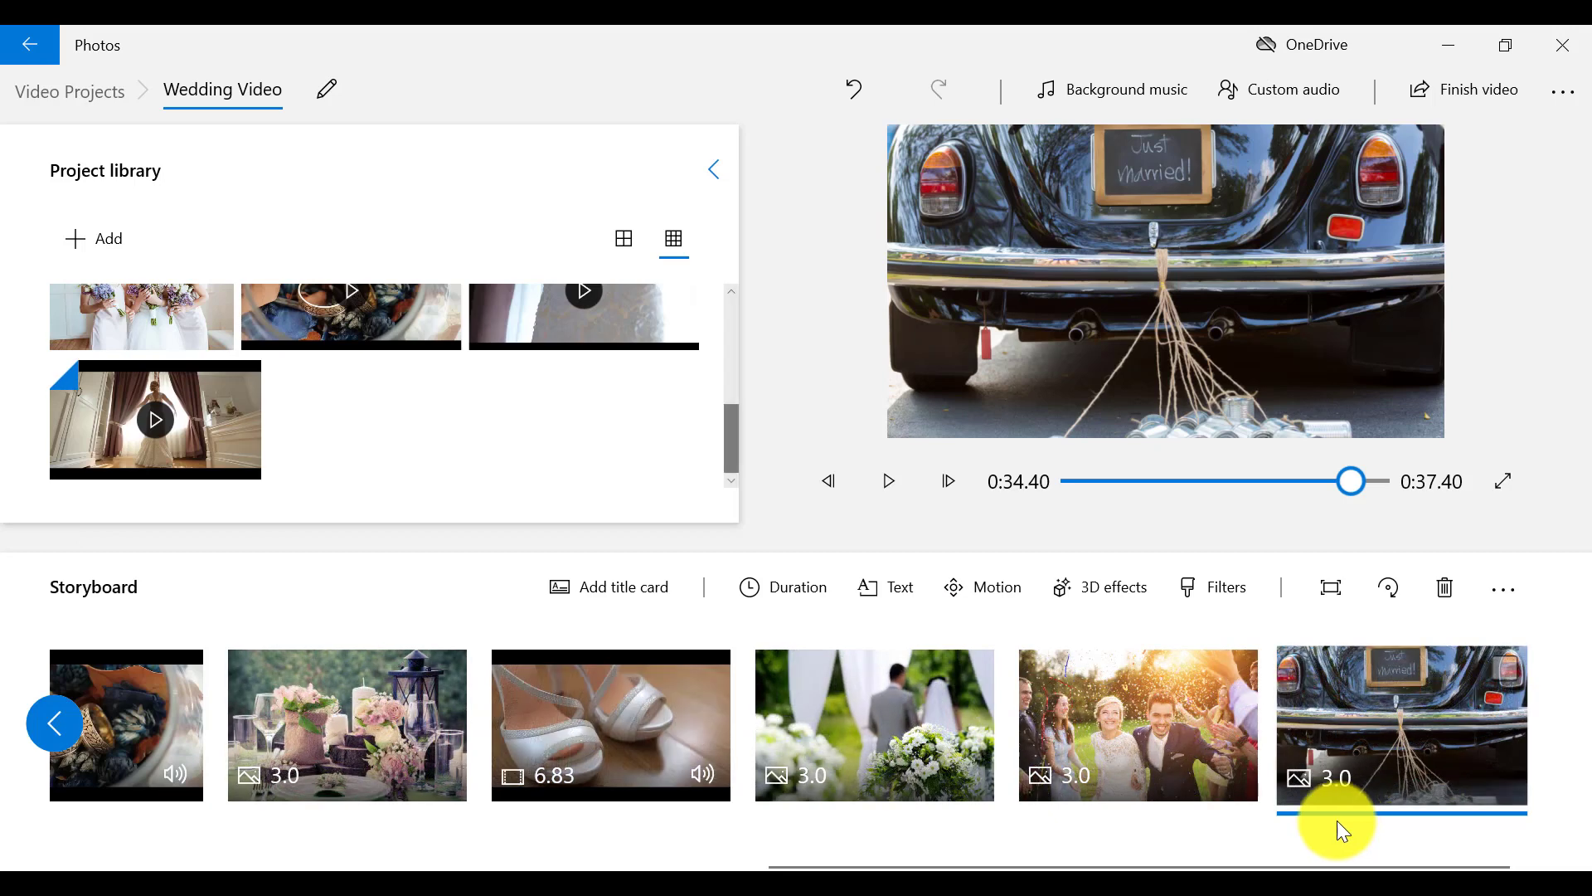
- Apply the Zoom in centre motion to the confetti photo of the newlyweds
click(1179, 753)
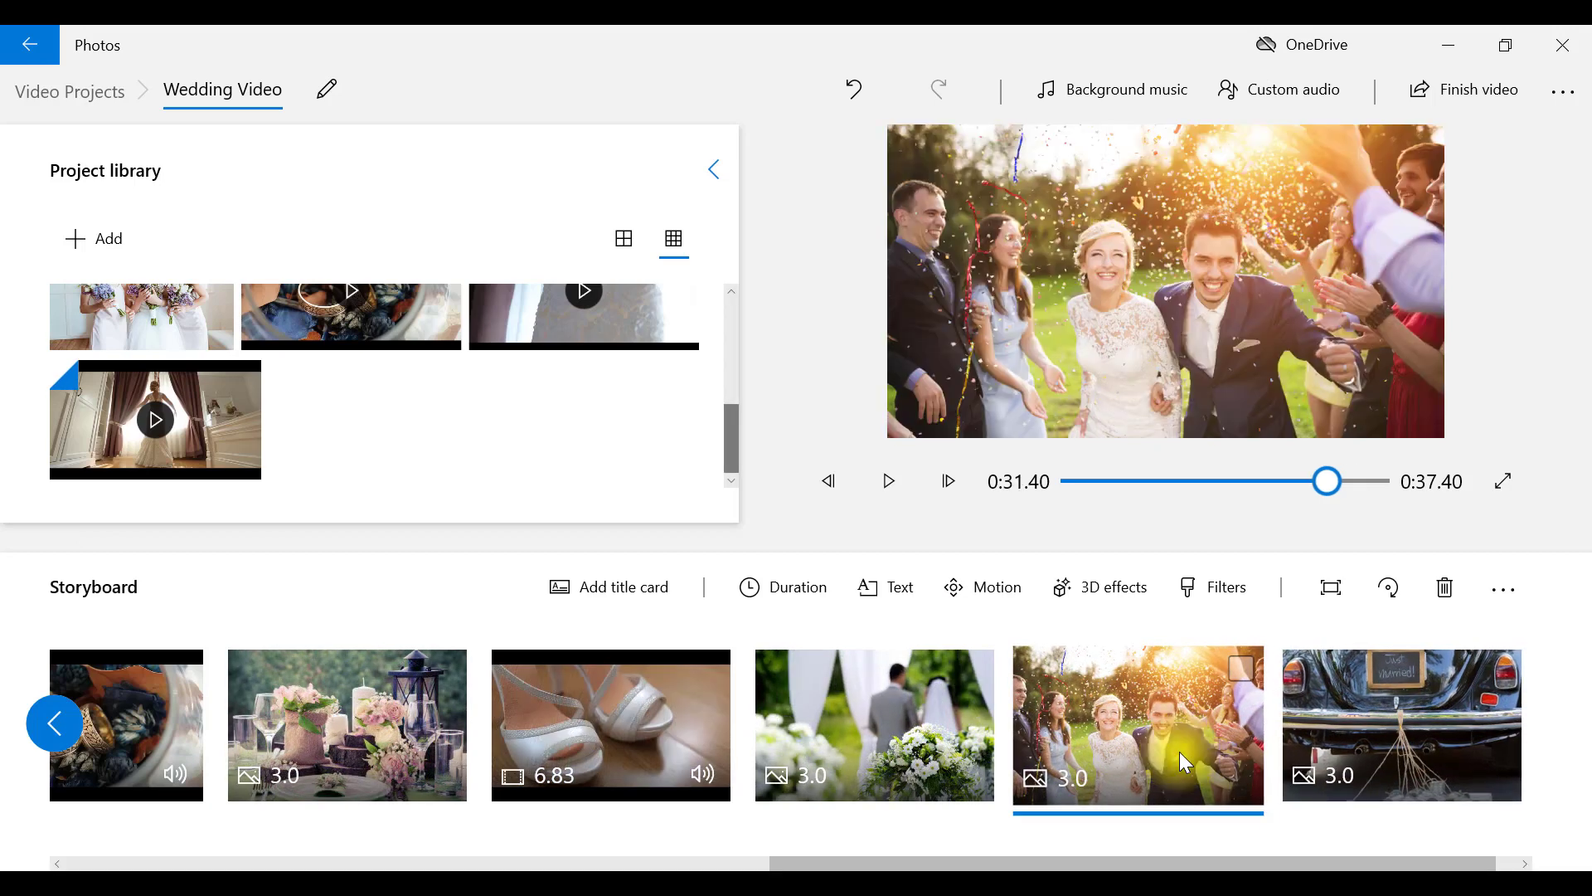
click(1006, 577)
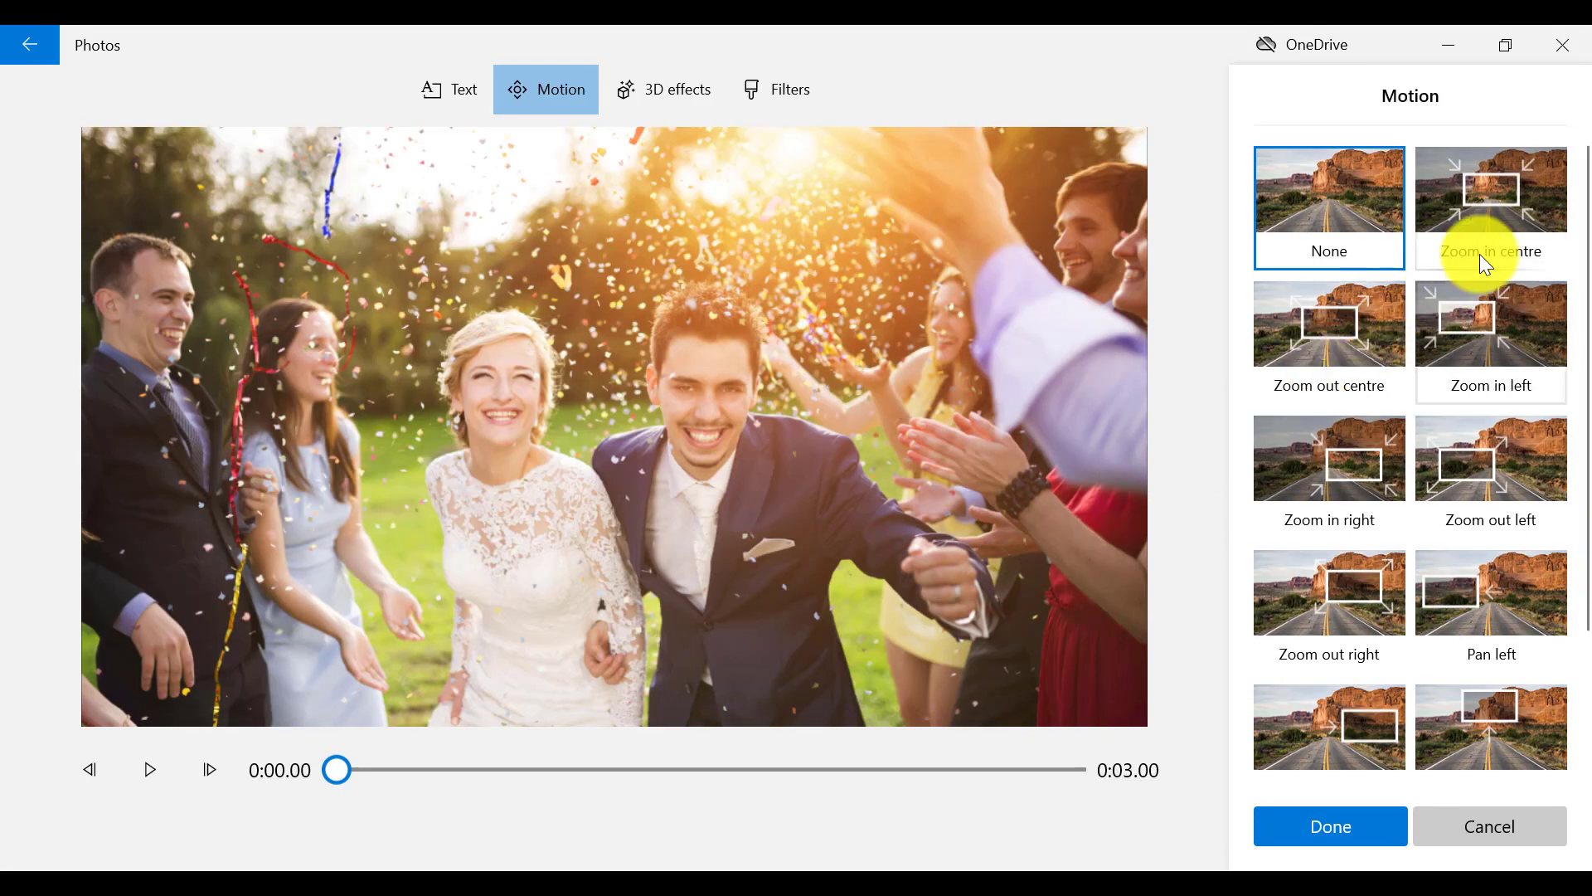
click(1479, 253)
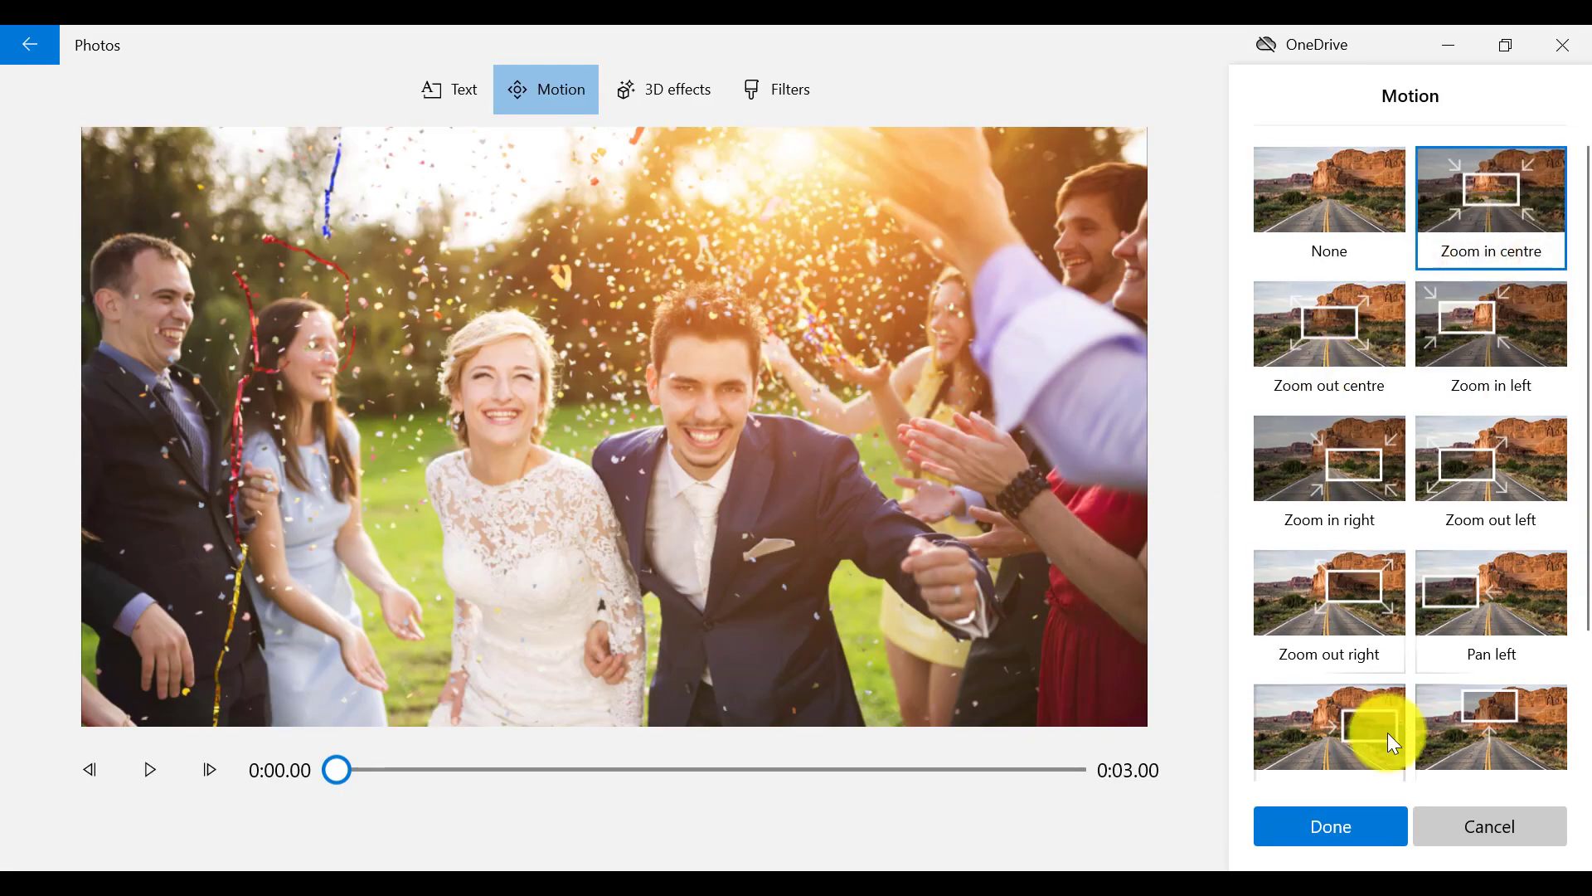
click(1348, 821)
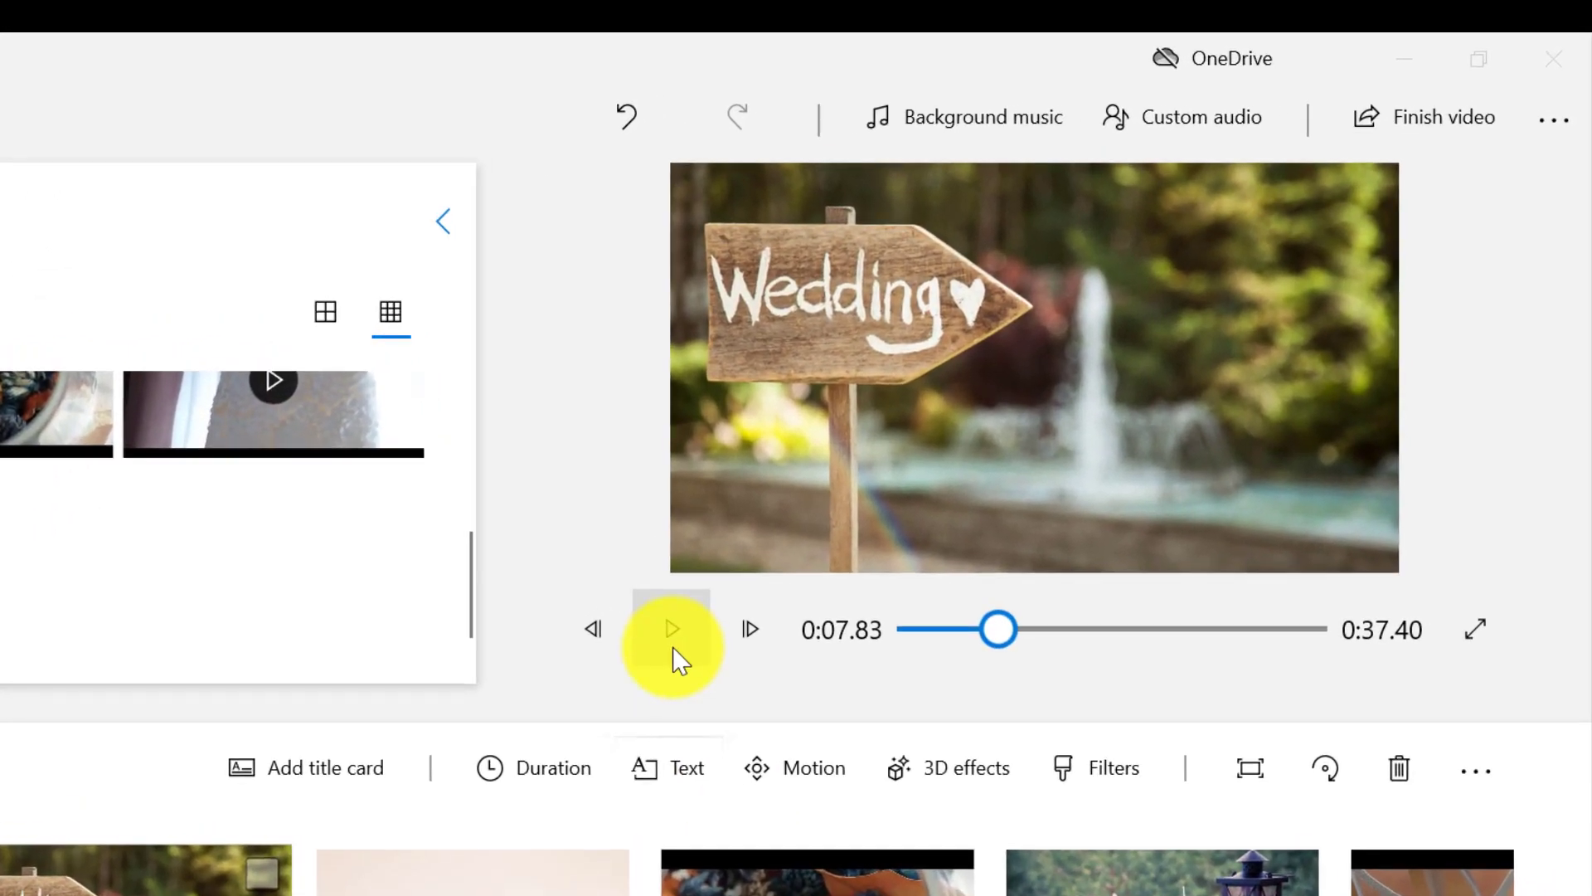
- Play the video from the Wedding signpost photo to check the edits, and pause it at the table decoration photo
click(888, 481)
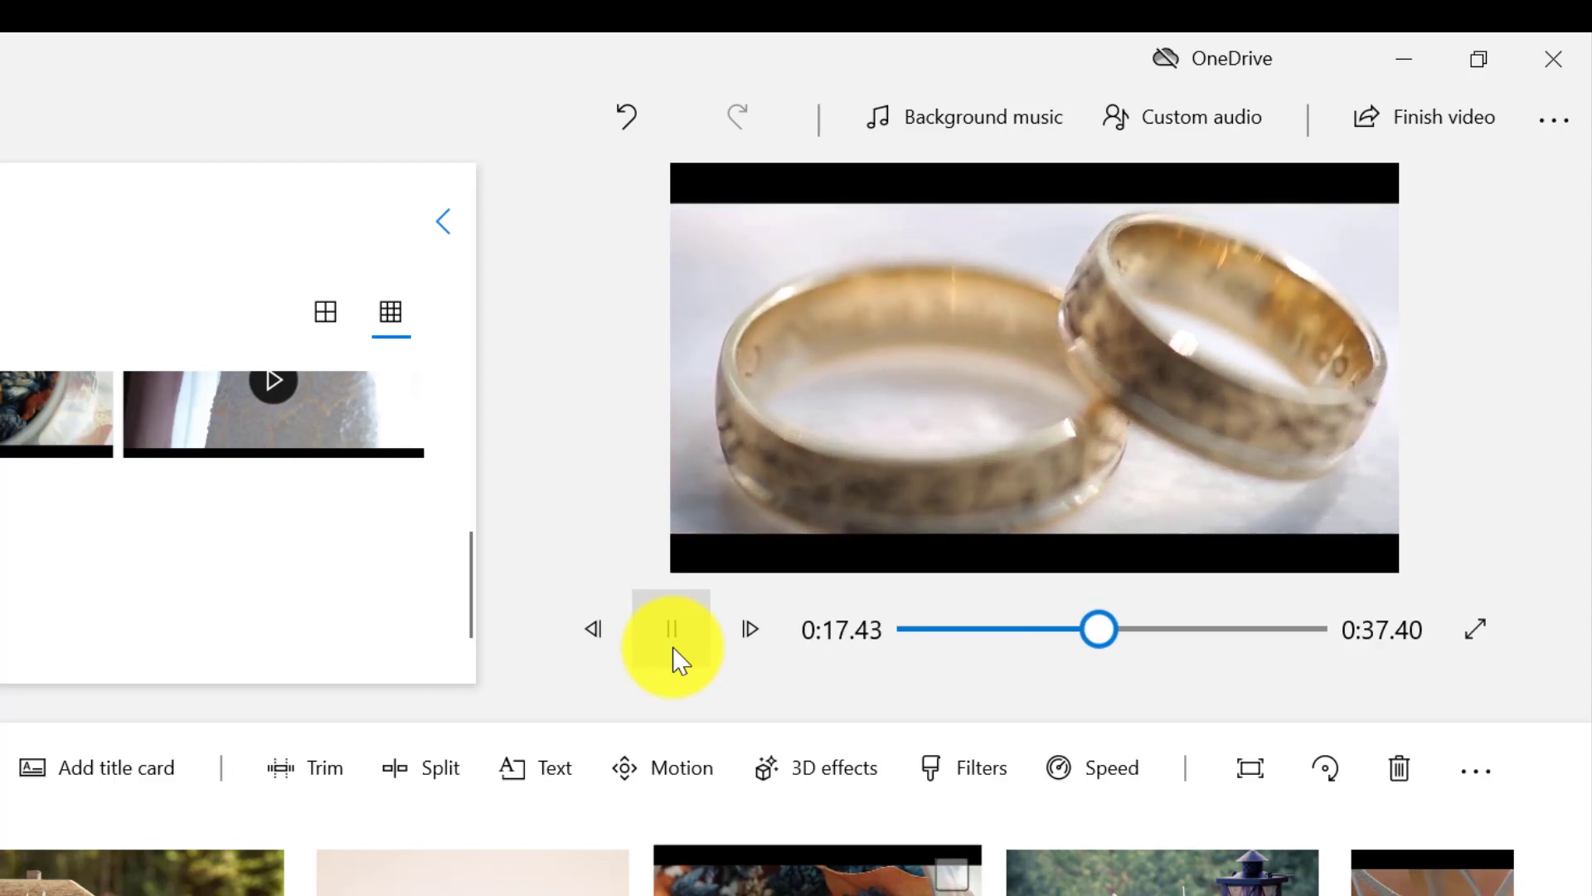
click(673, 645)
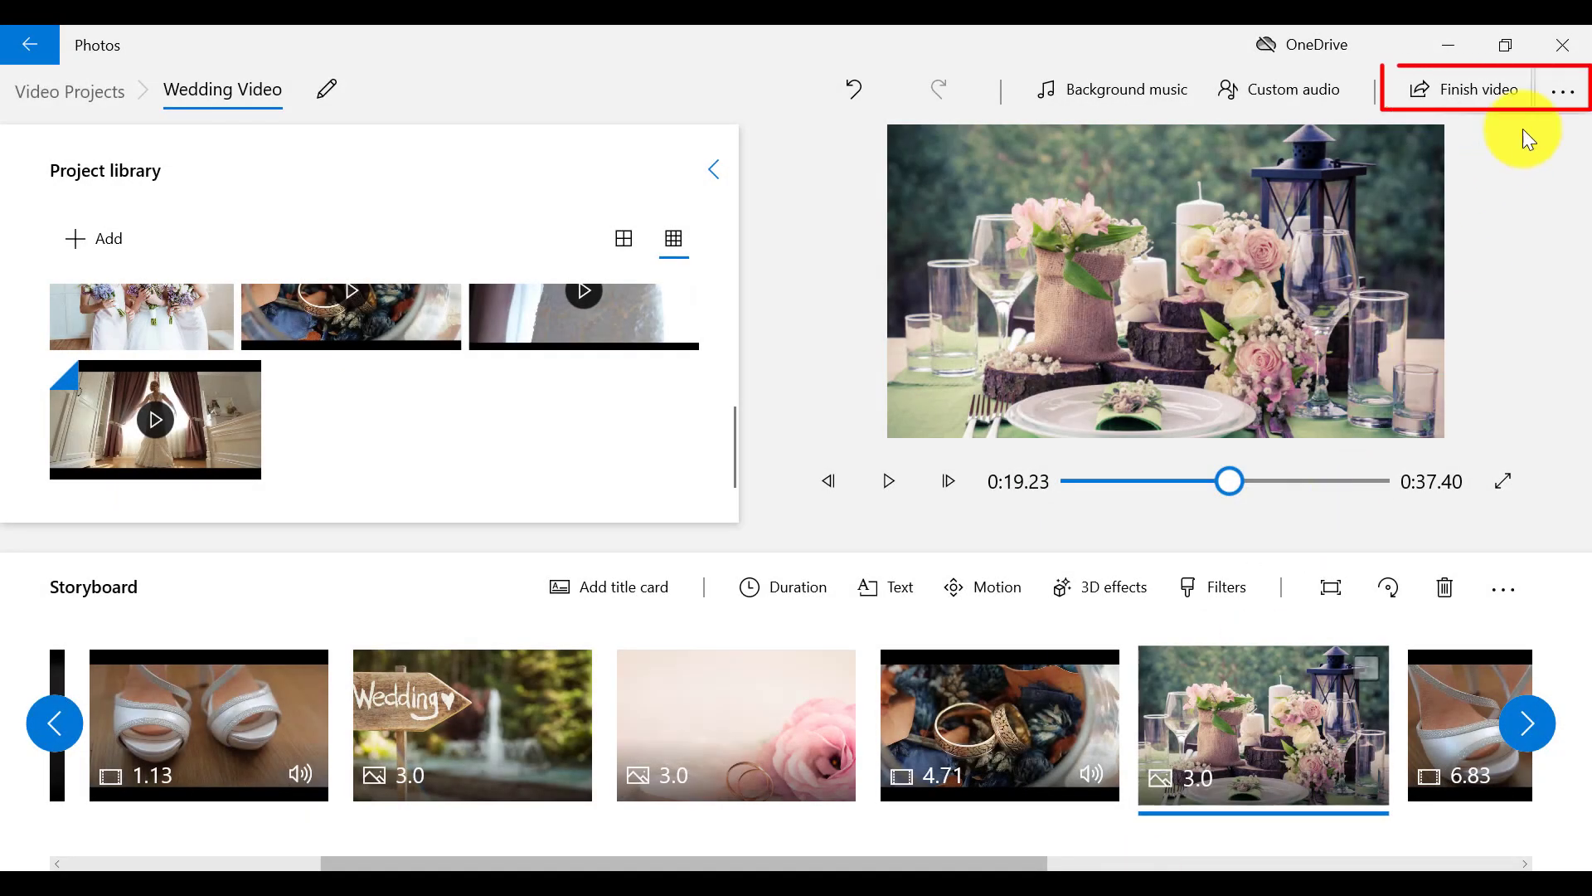
- Finish the video at High 1080p quality and export it to the Videos folder as Wedding Video
click(1497, 104)
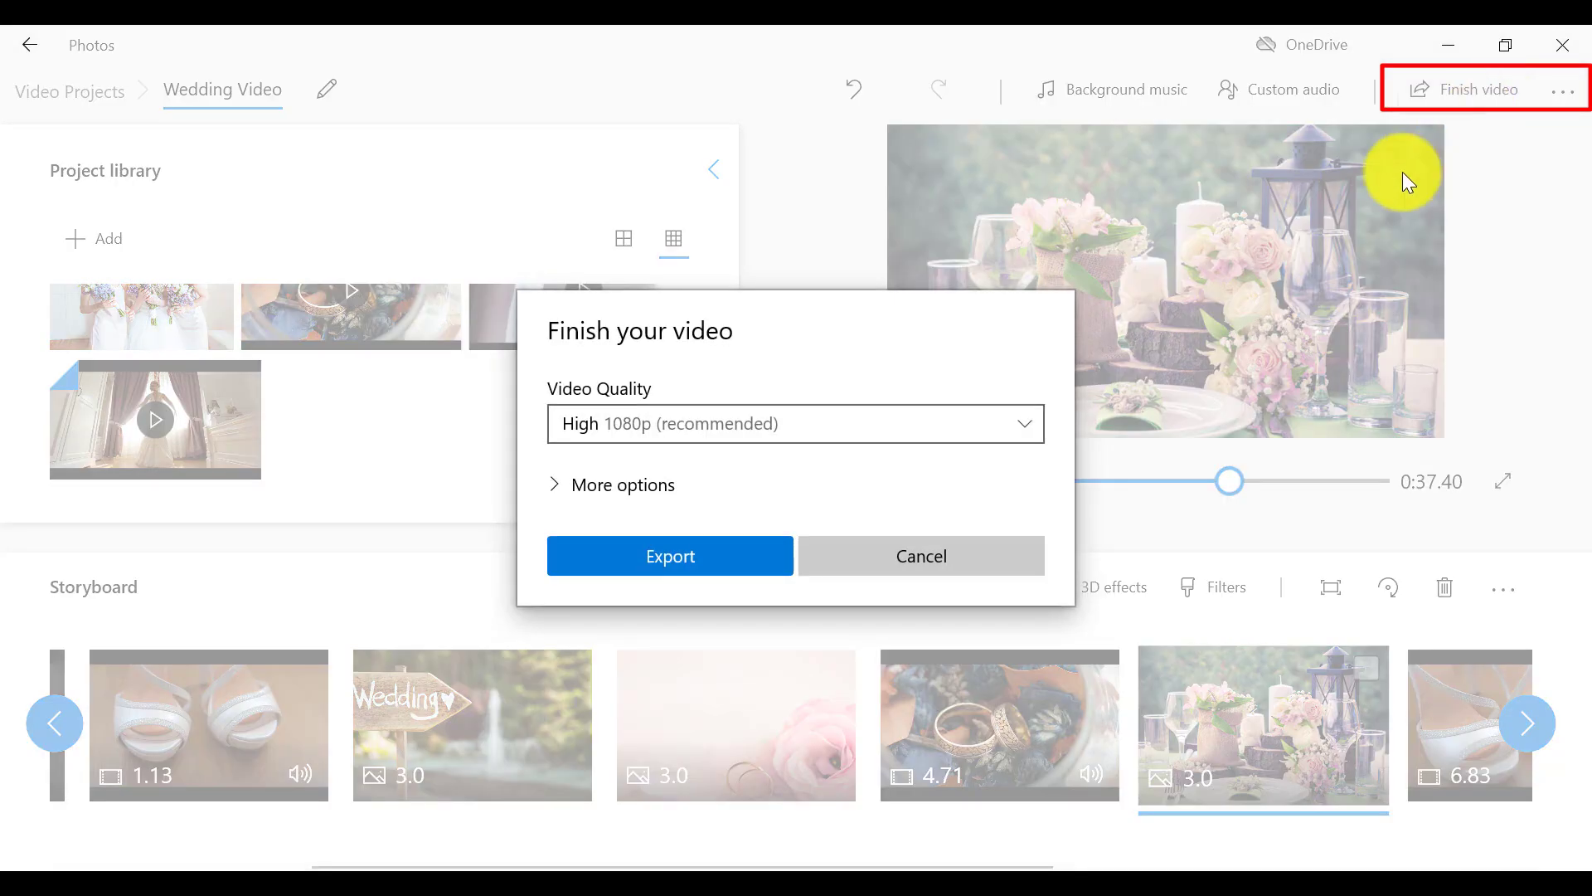
click(1035, 428)
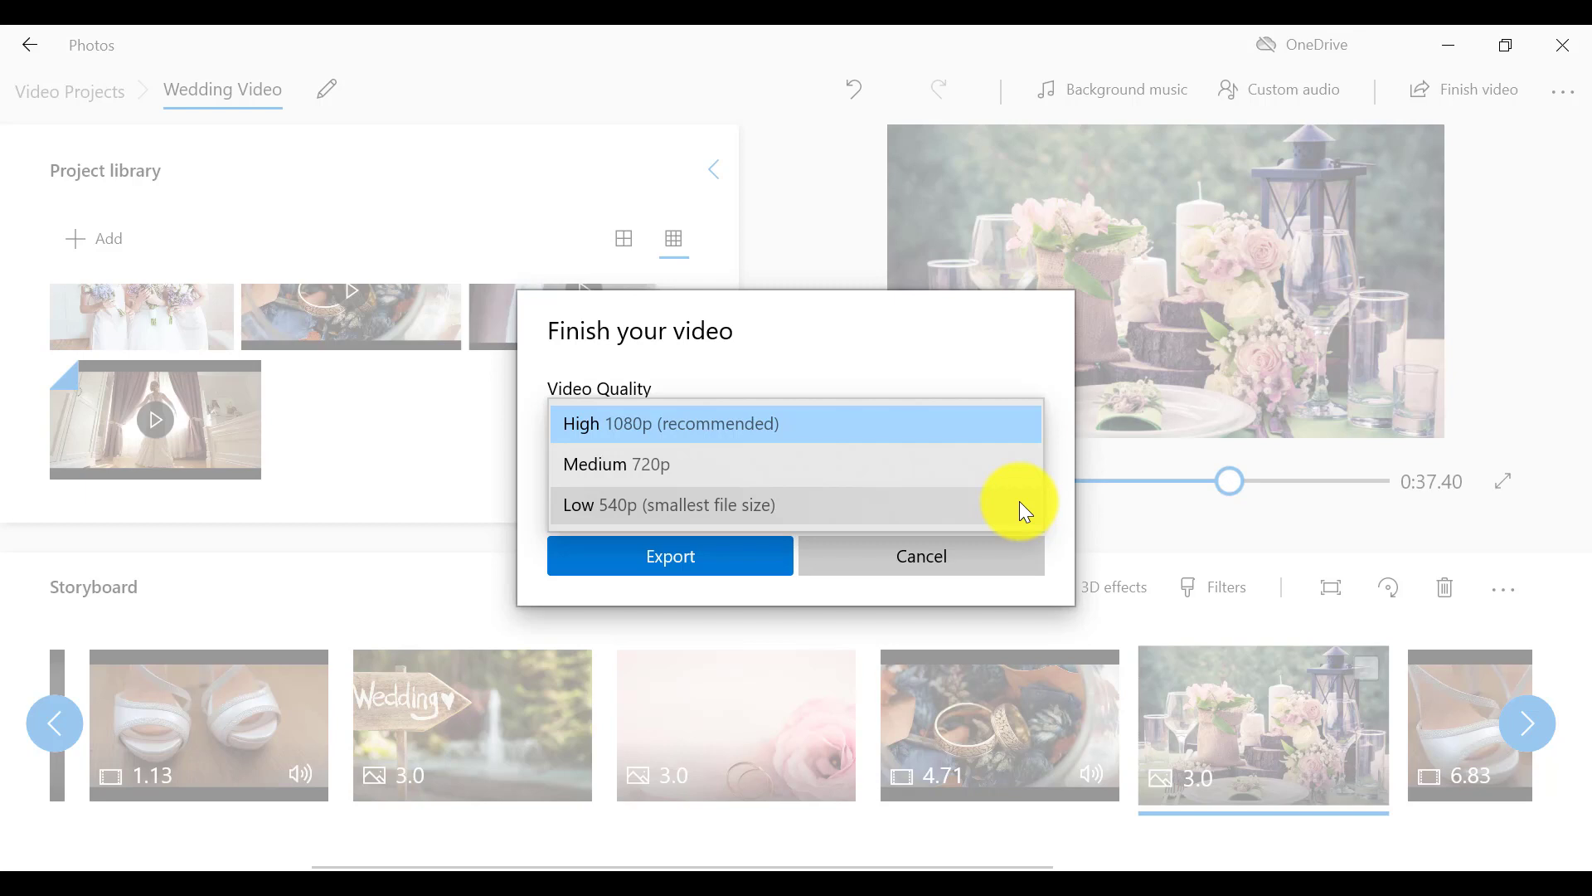
key(Escape)
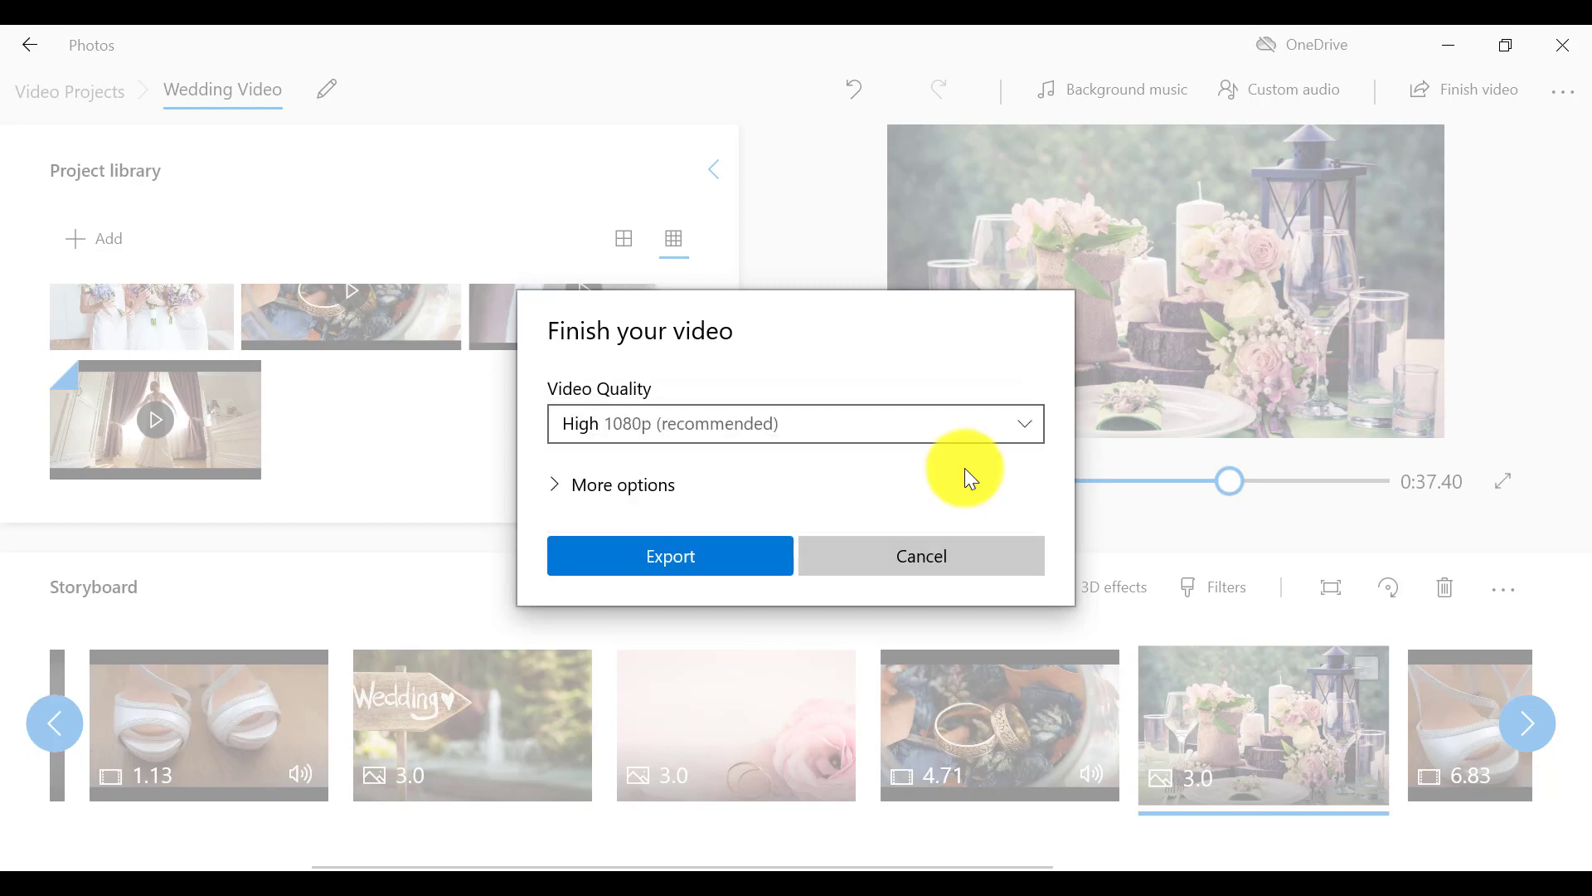
click(740, 549)
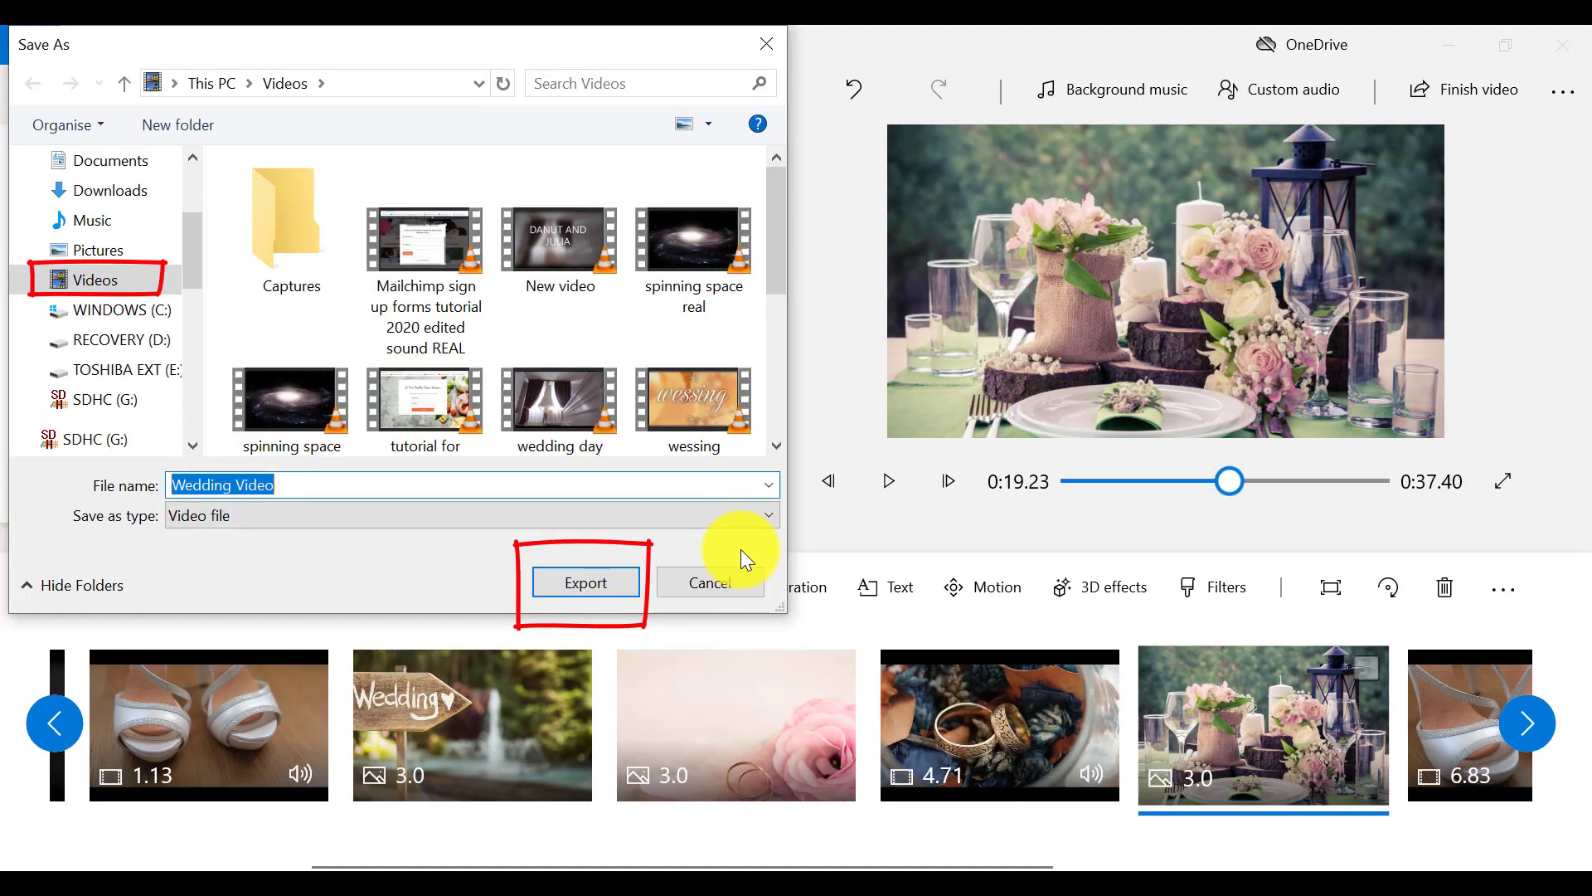
click(603, 584)
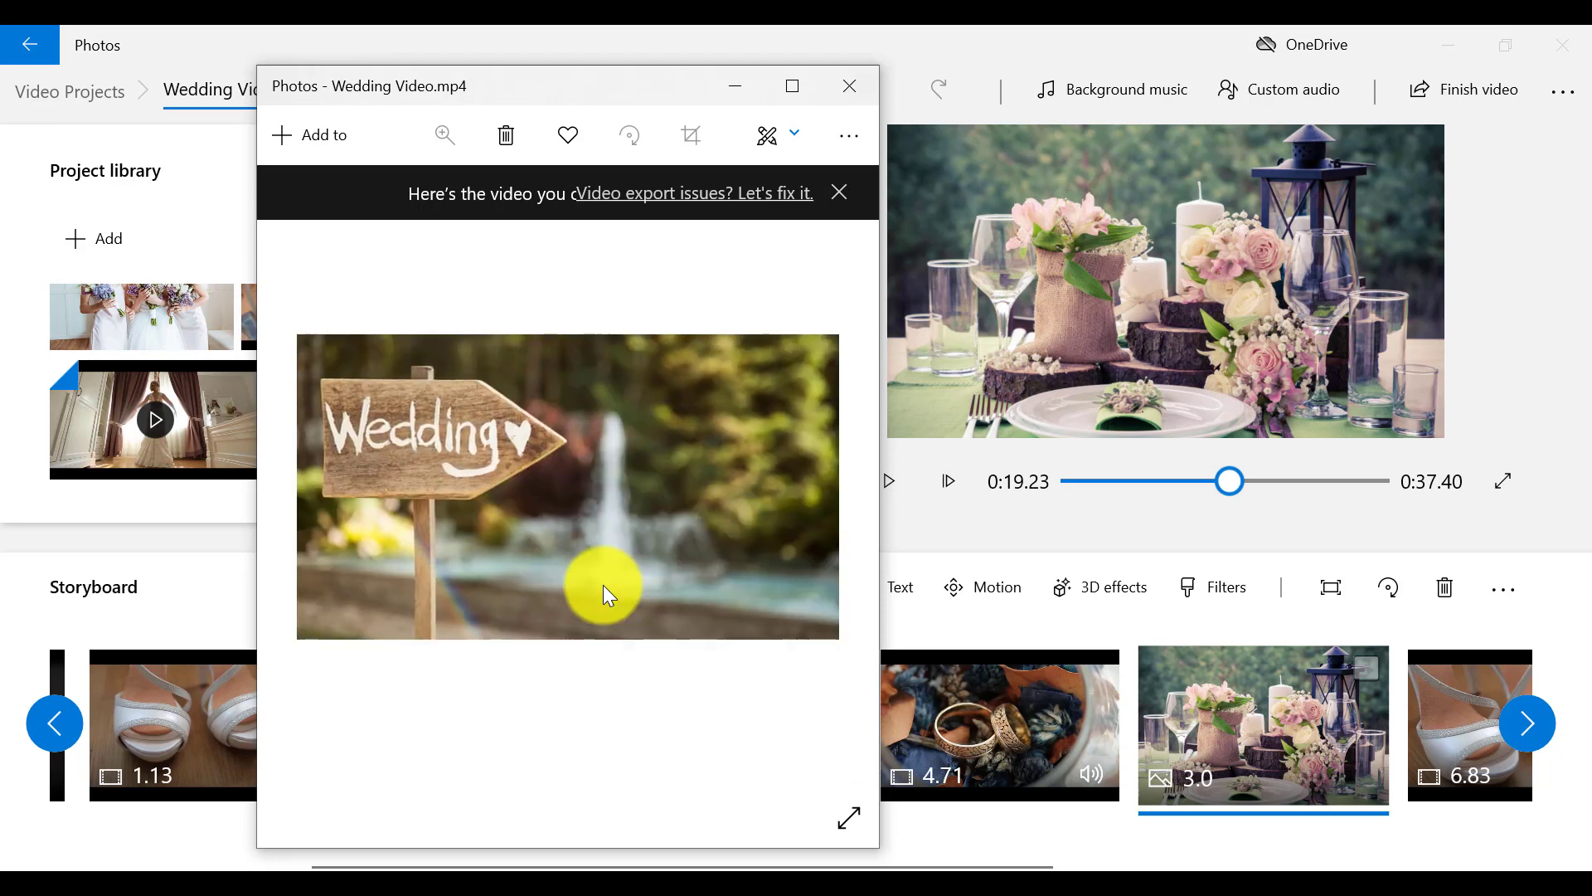
mouse_move(628, 669)
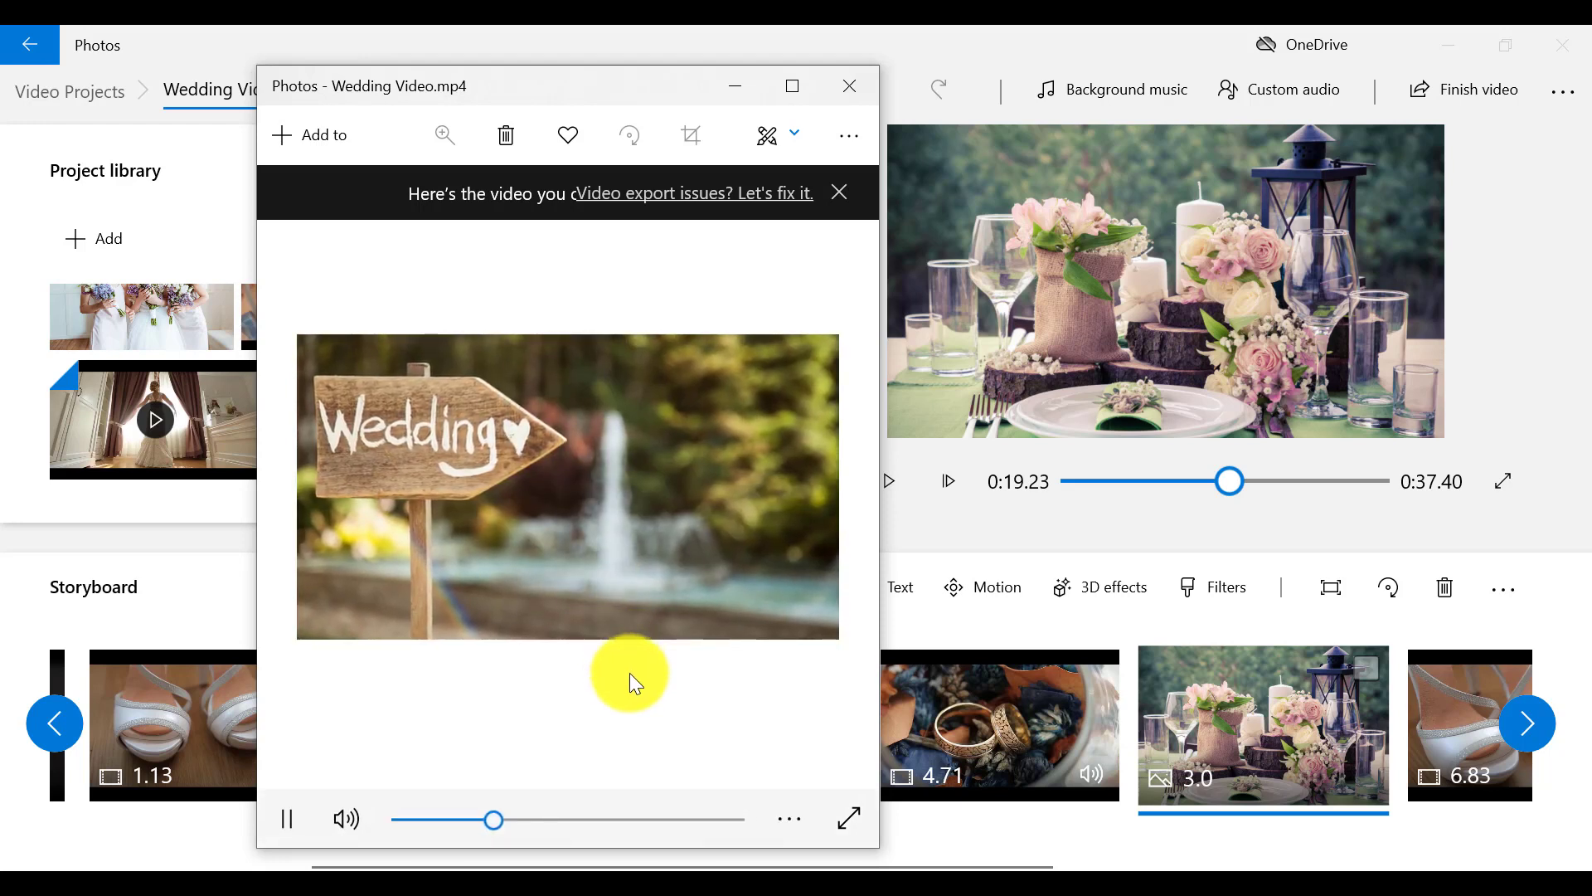